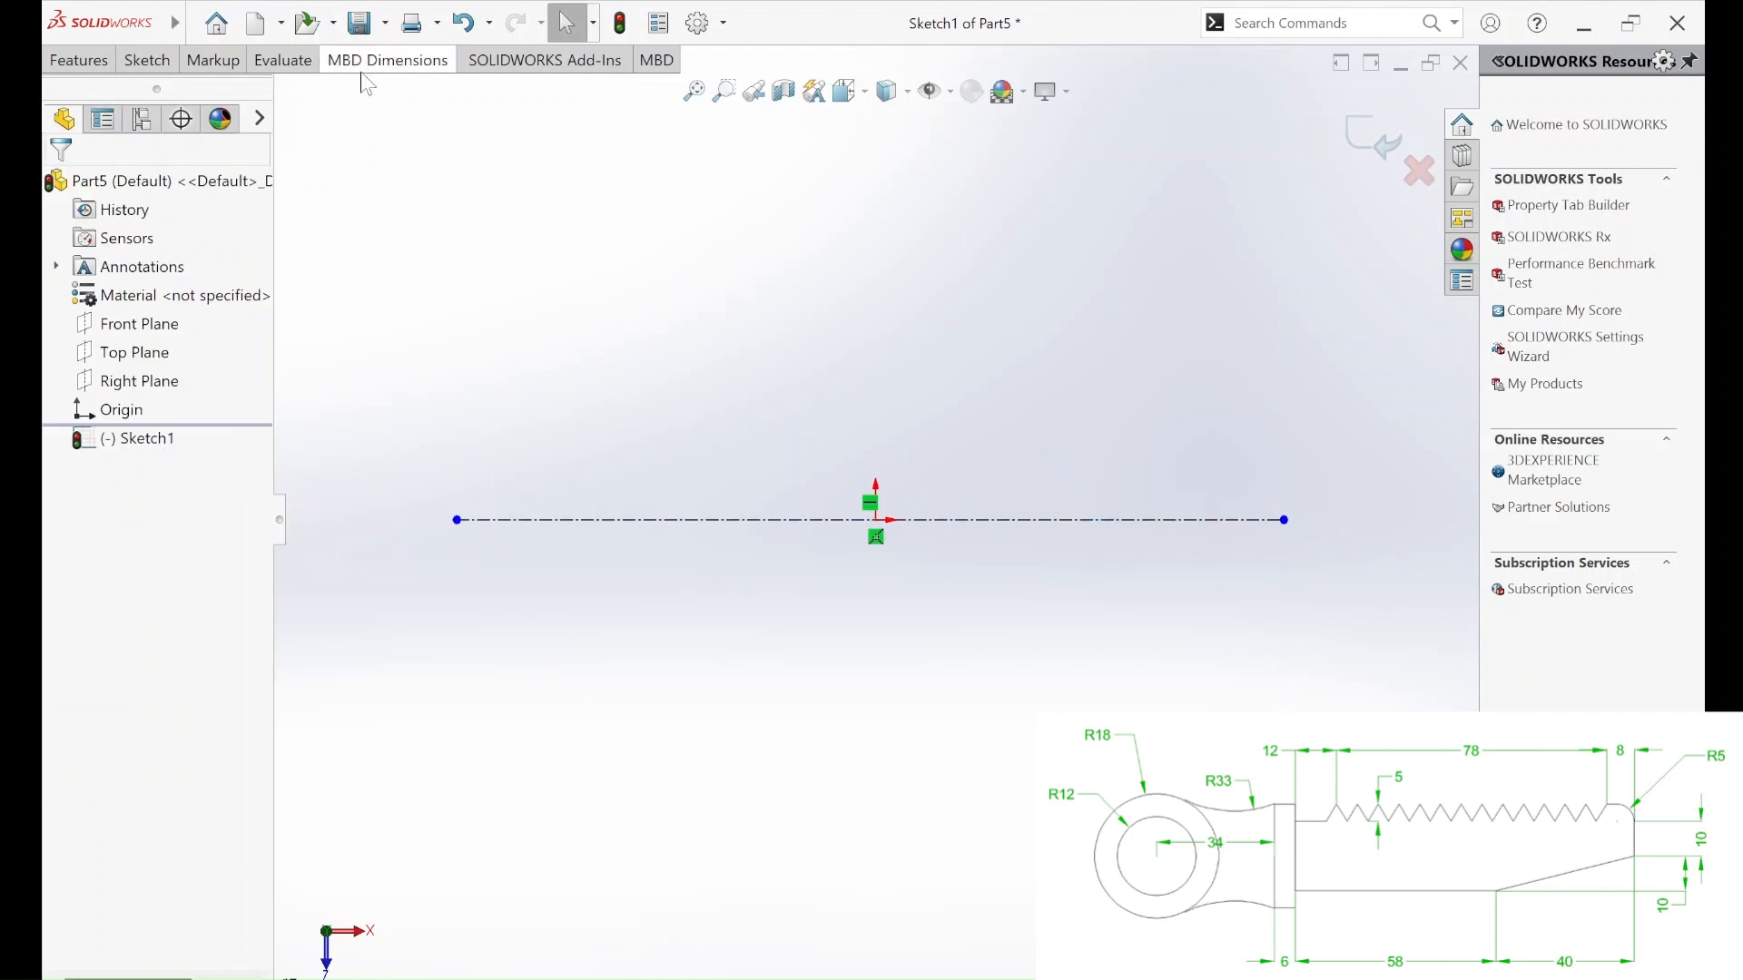
Sketch a vertical centerline about 151 mm long through the origin, crossing the horizontal centerline.
click(146, 60)
click(205, 89)
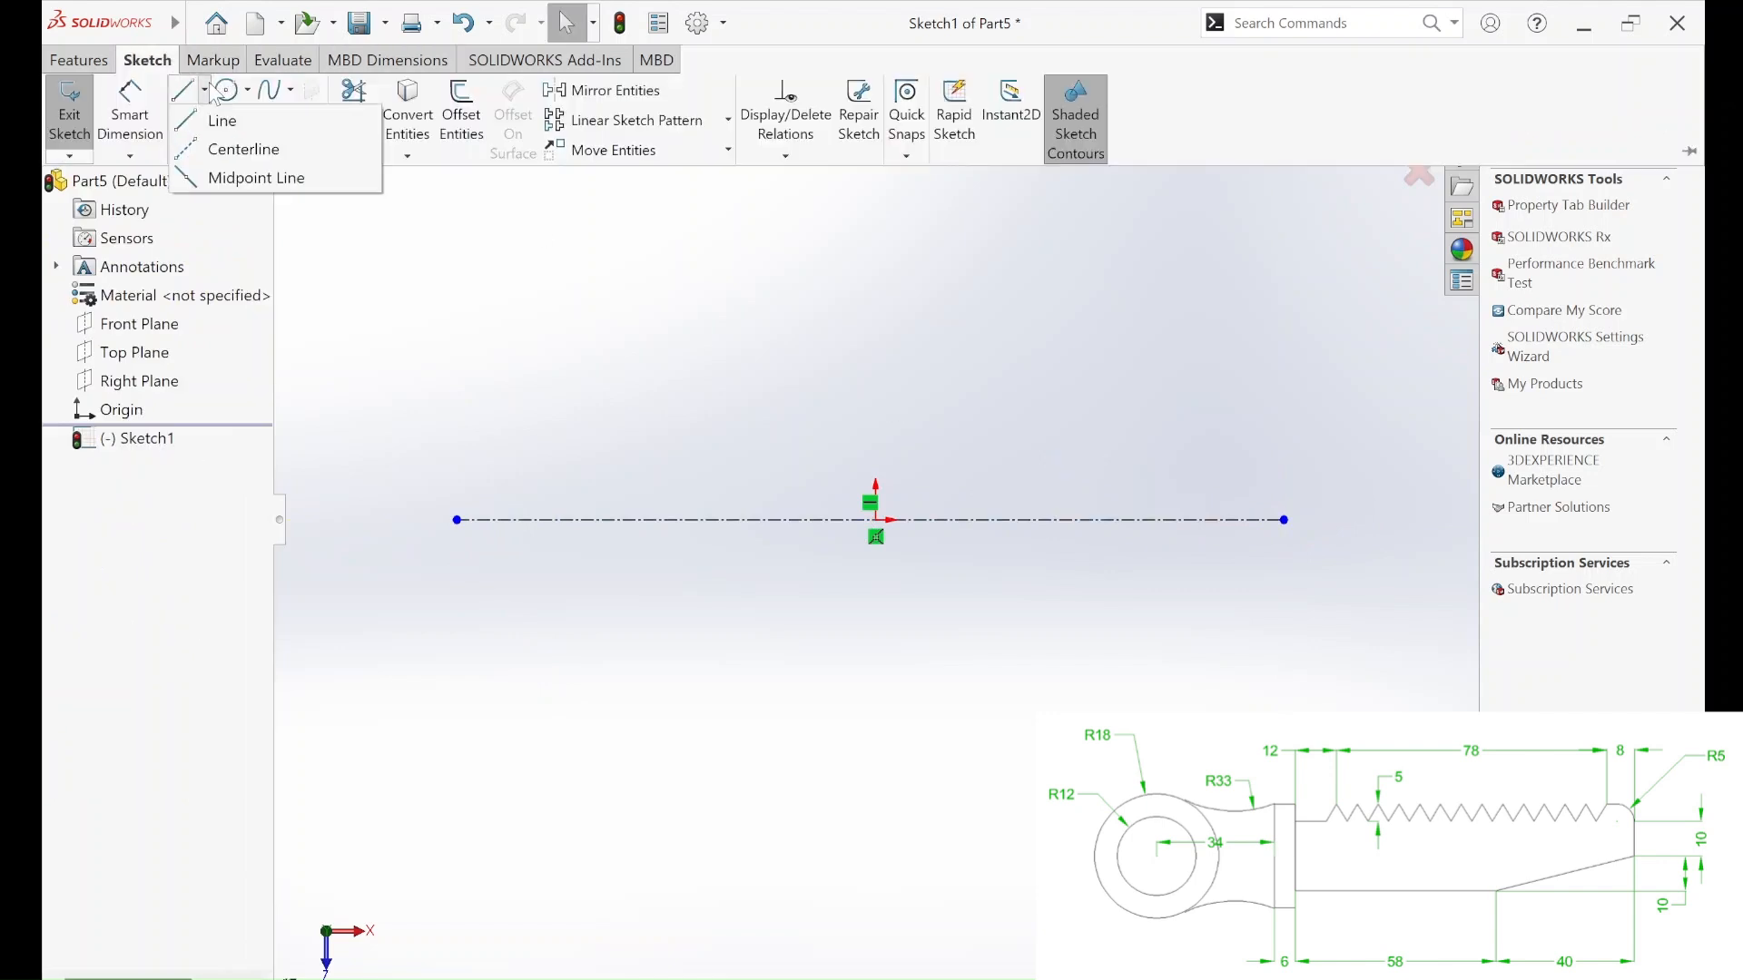
click(231, 149)
click(876, 259)
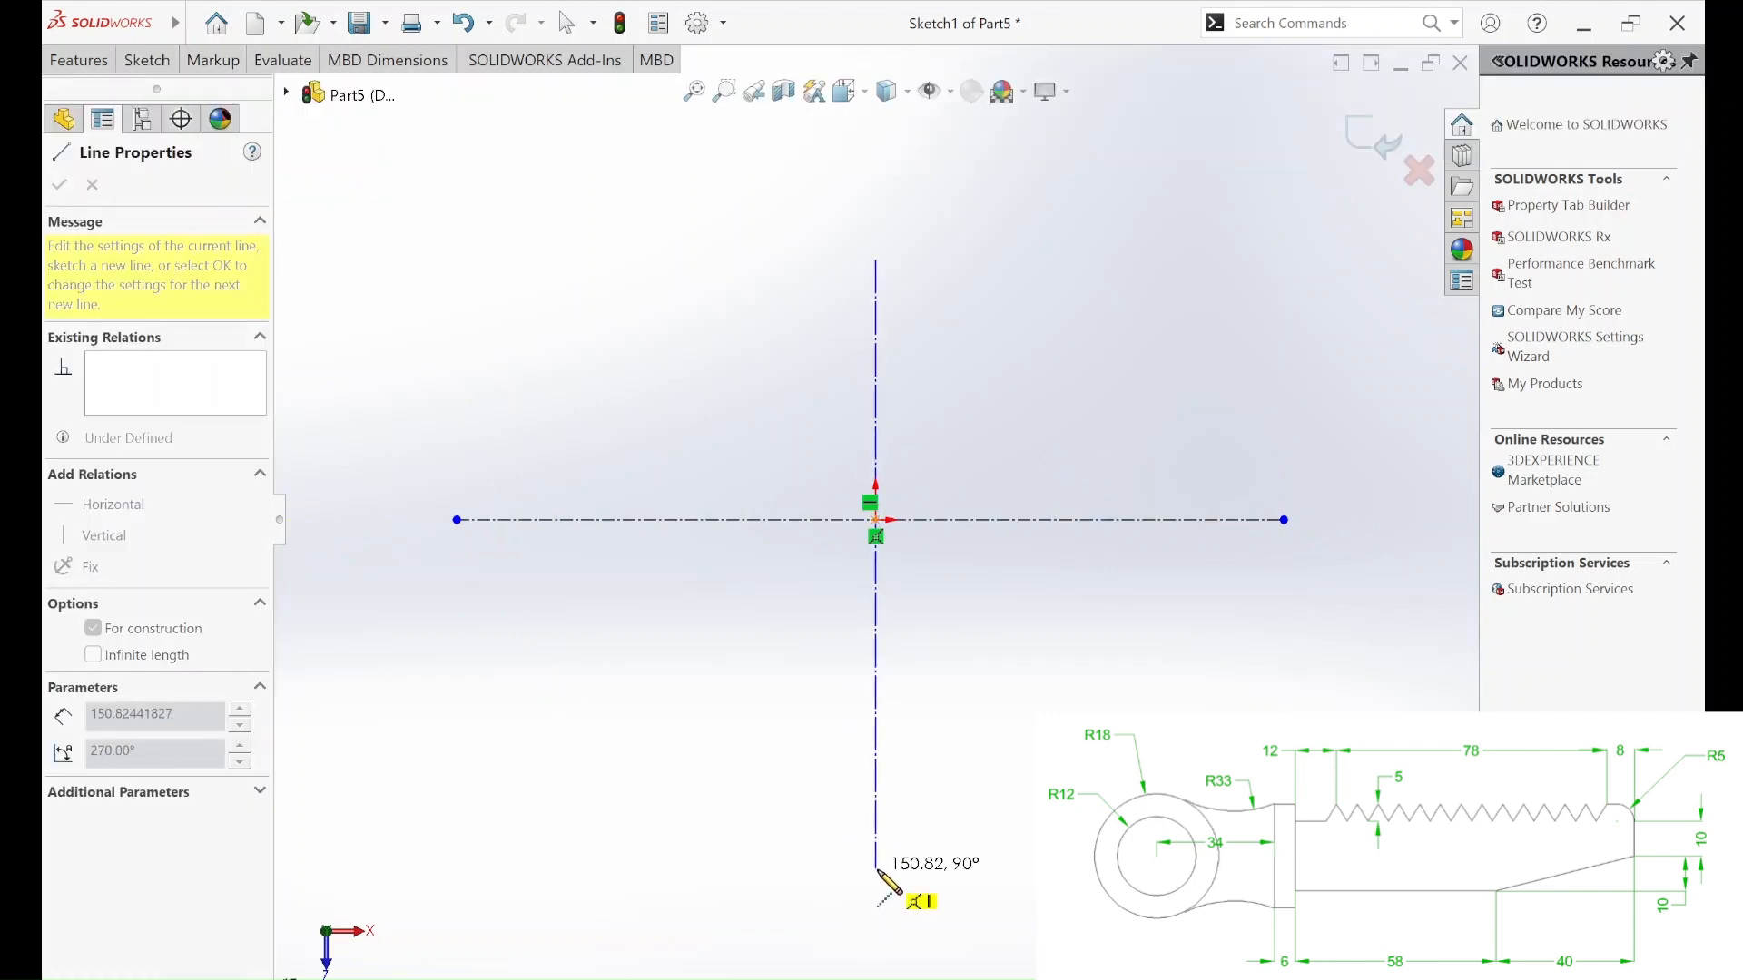
click(876, 870)
key(Escape)
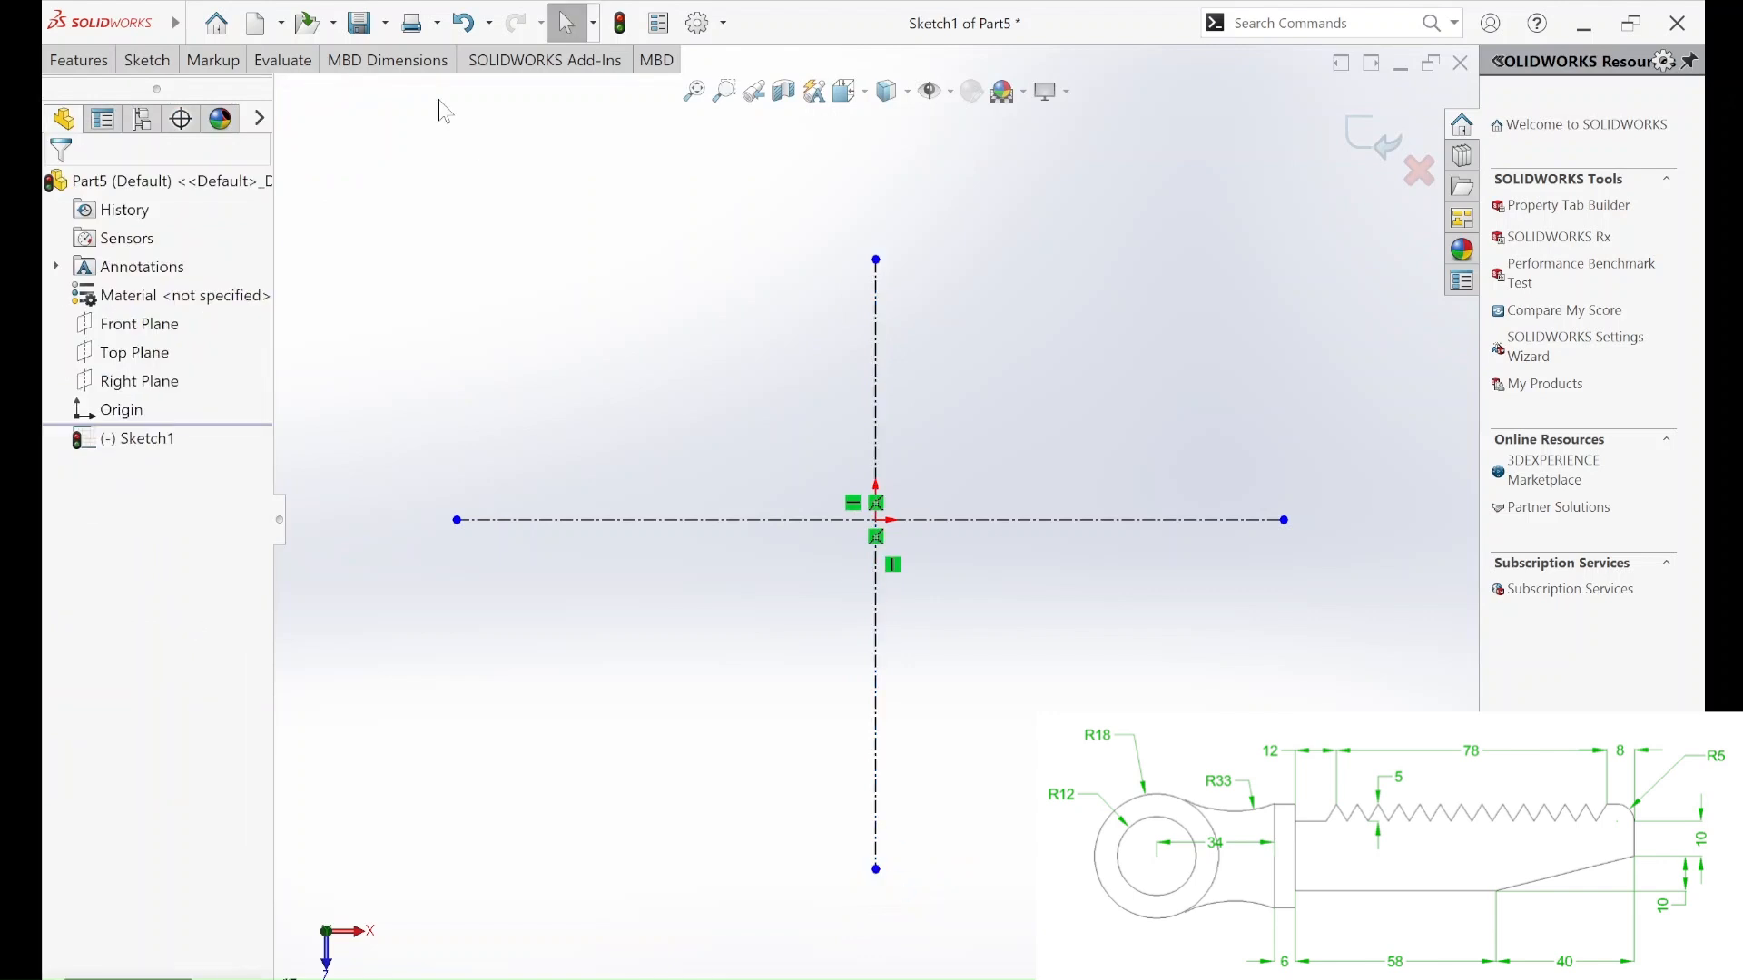
Sketch a center rectangle about 18 mm wide and 74 mm tall, centered on the origin.
click(146, 60)
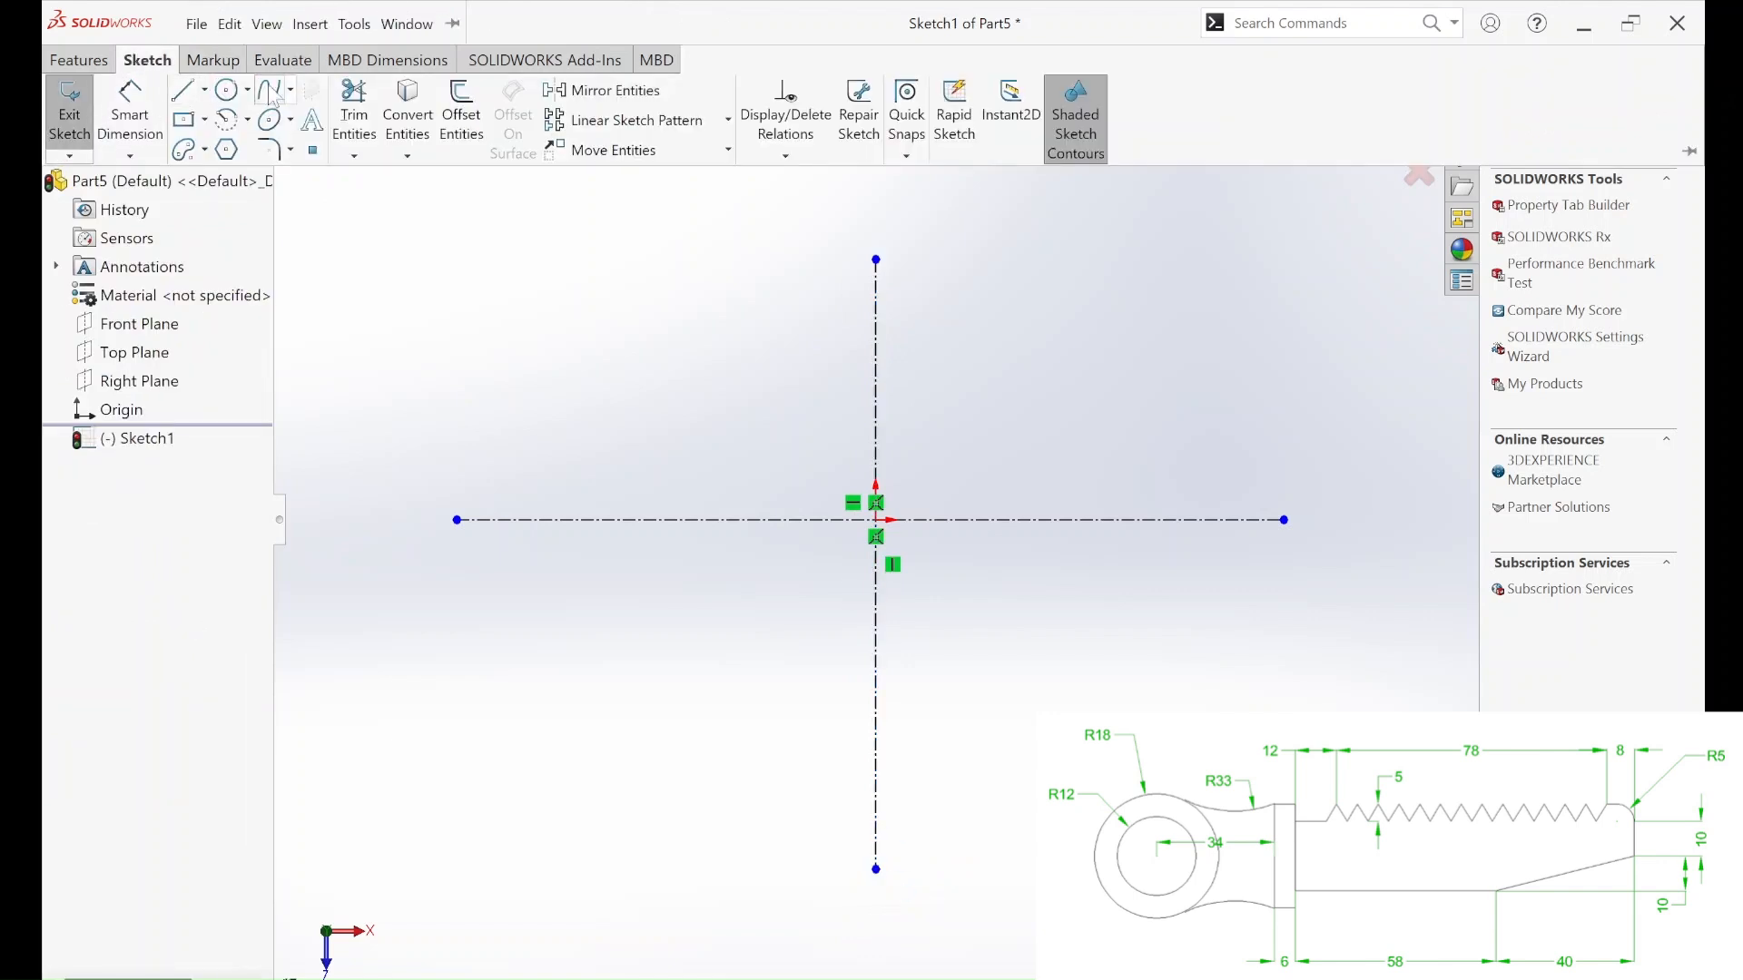
click(184, 119)
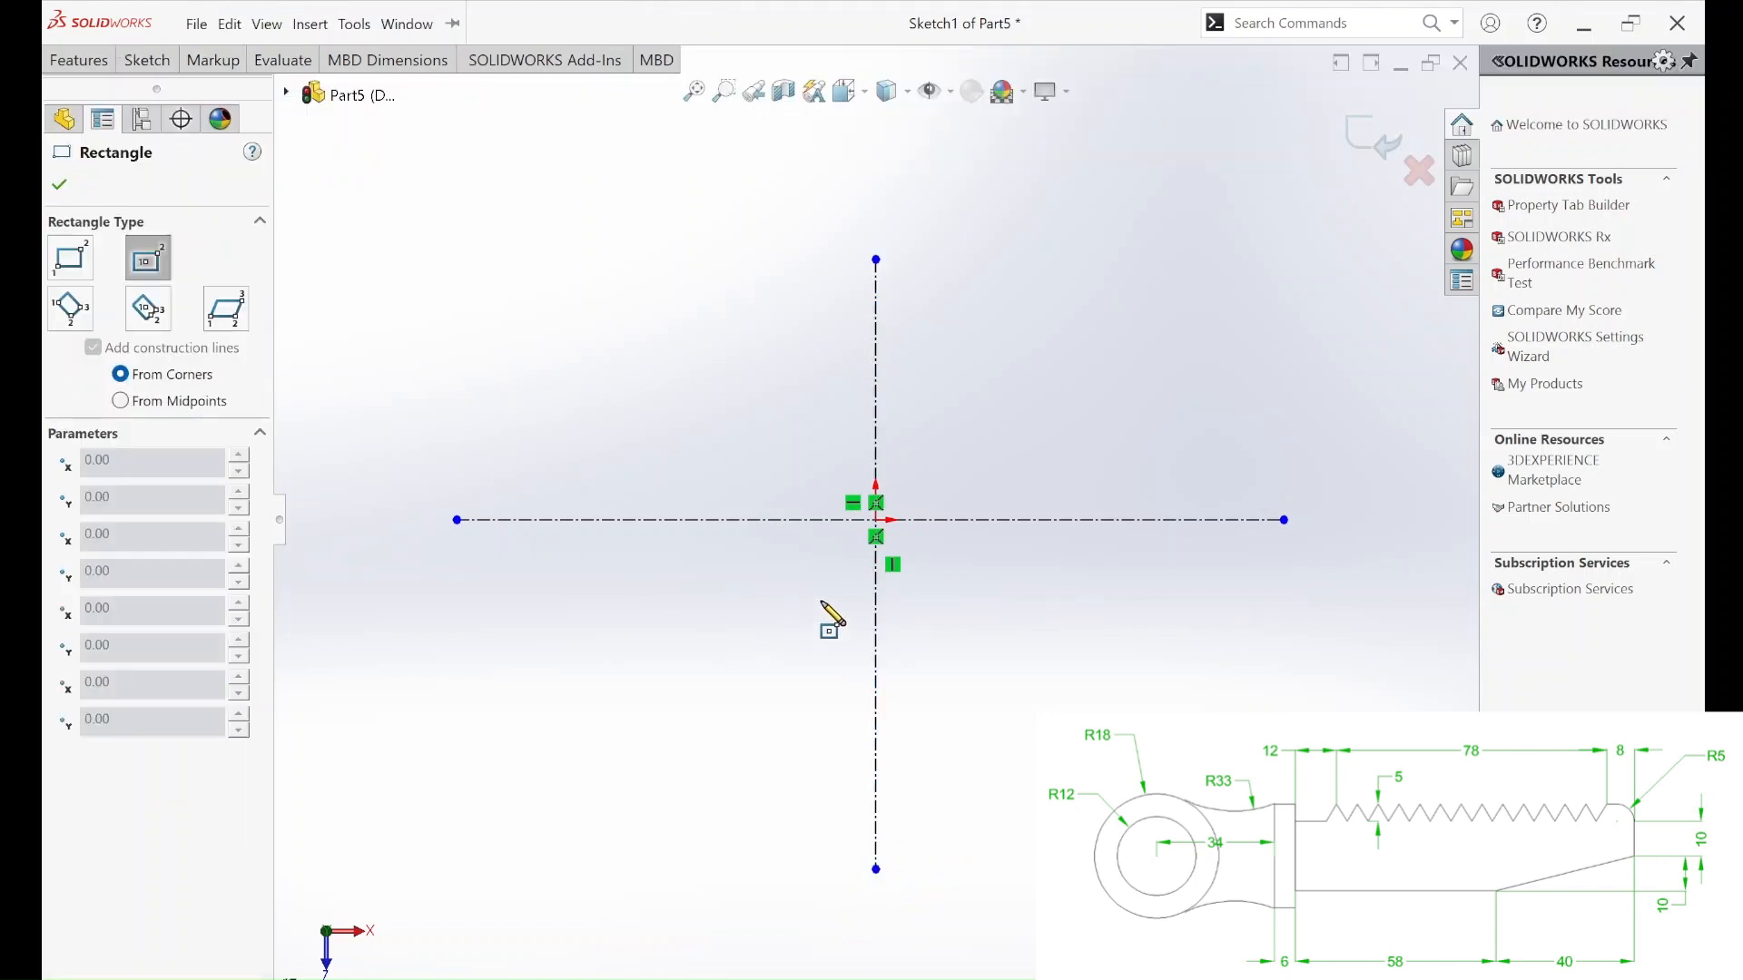
click(875, 520)
click(913, 669)
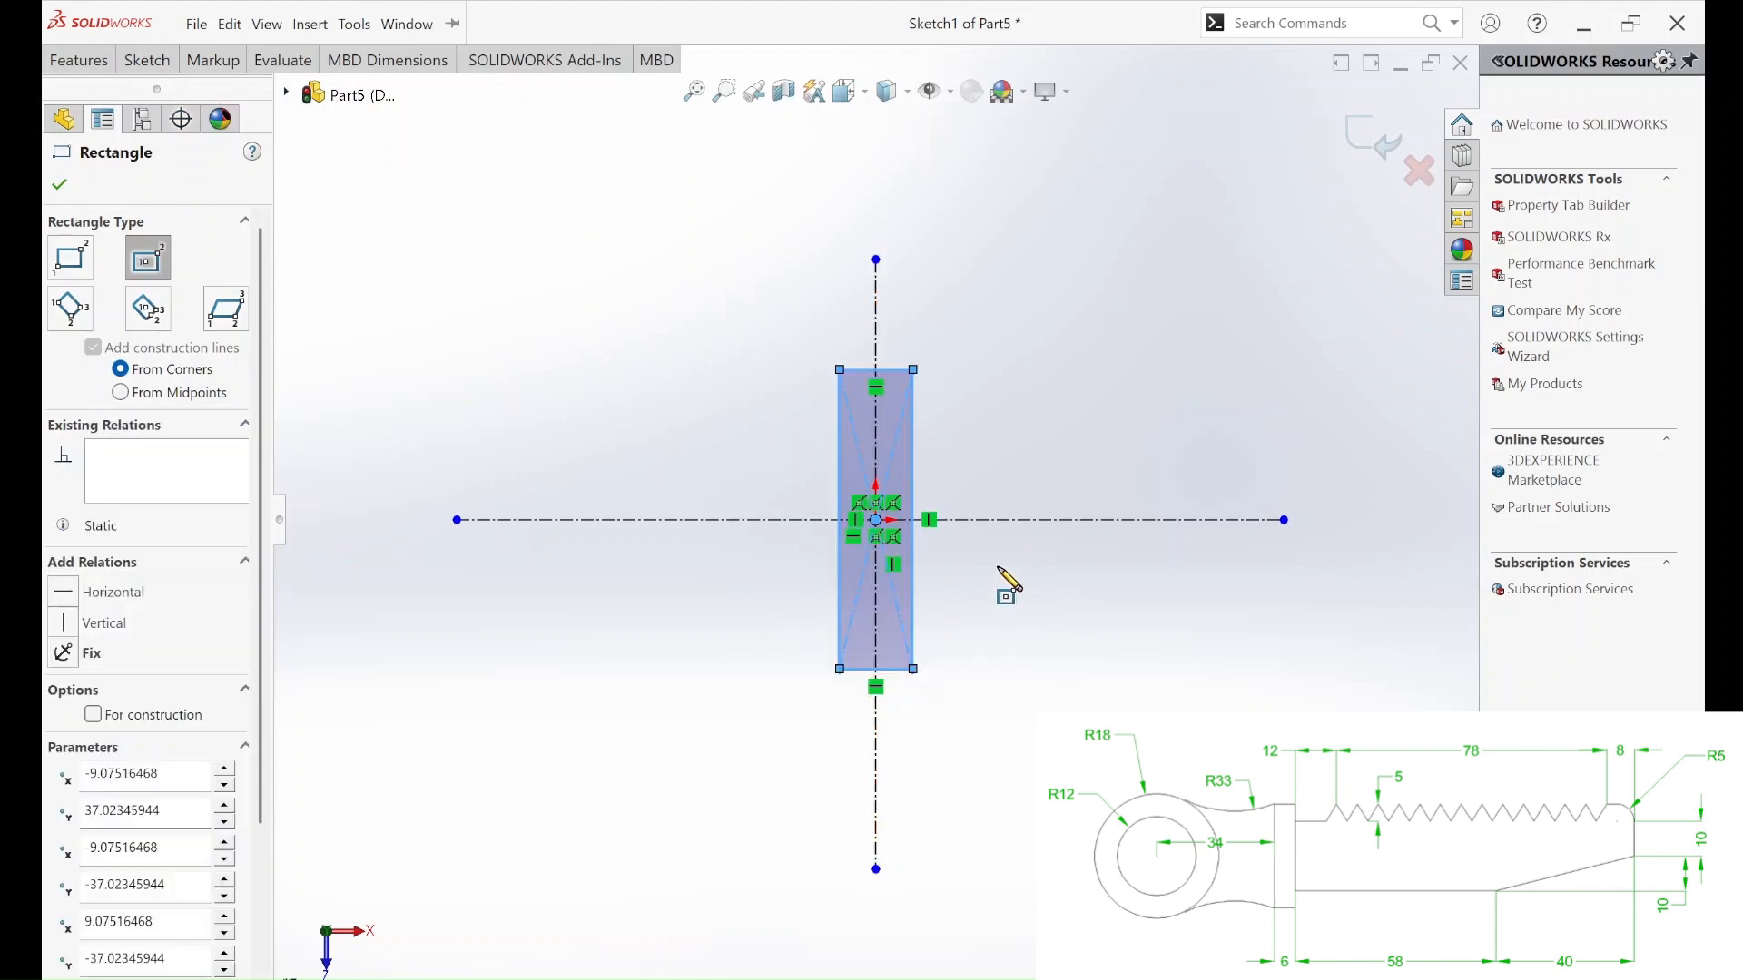
Sketch two concentric circles with radii of about 40 mm and 27 mm, centered on the horizontal centerline about 76 mm left of the origin.
scroll(968, 449, up, 2)
scroll(970, 452, down, 3)
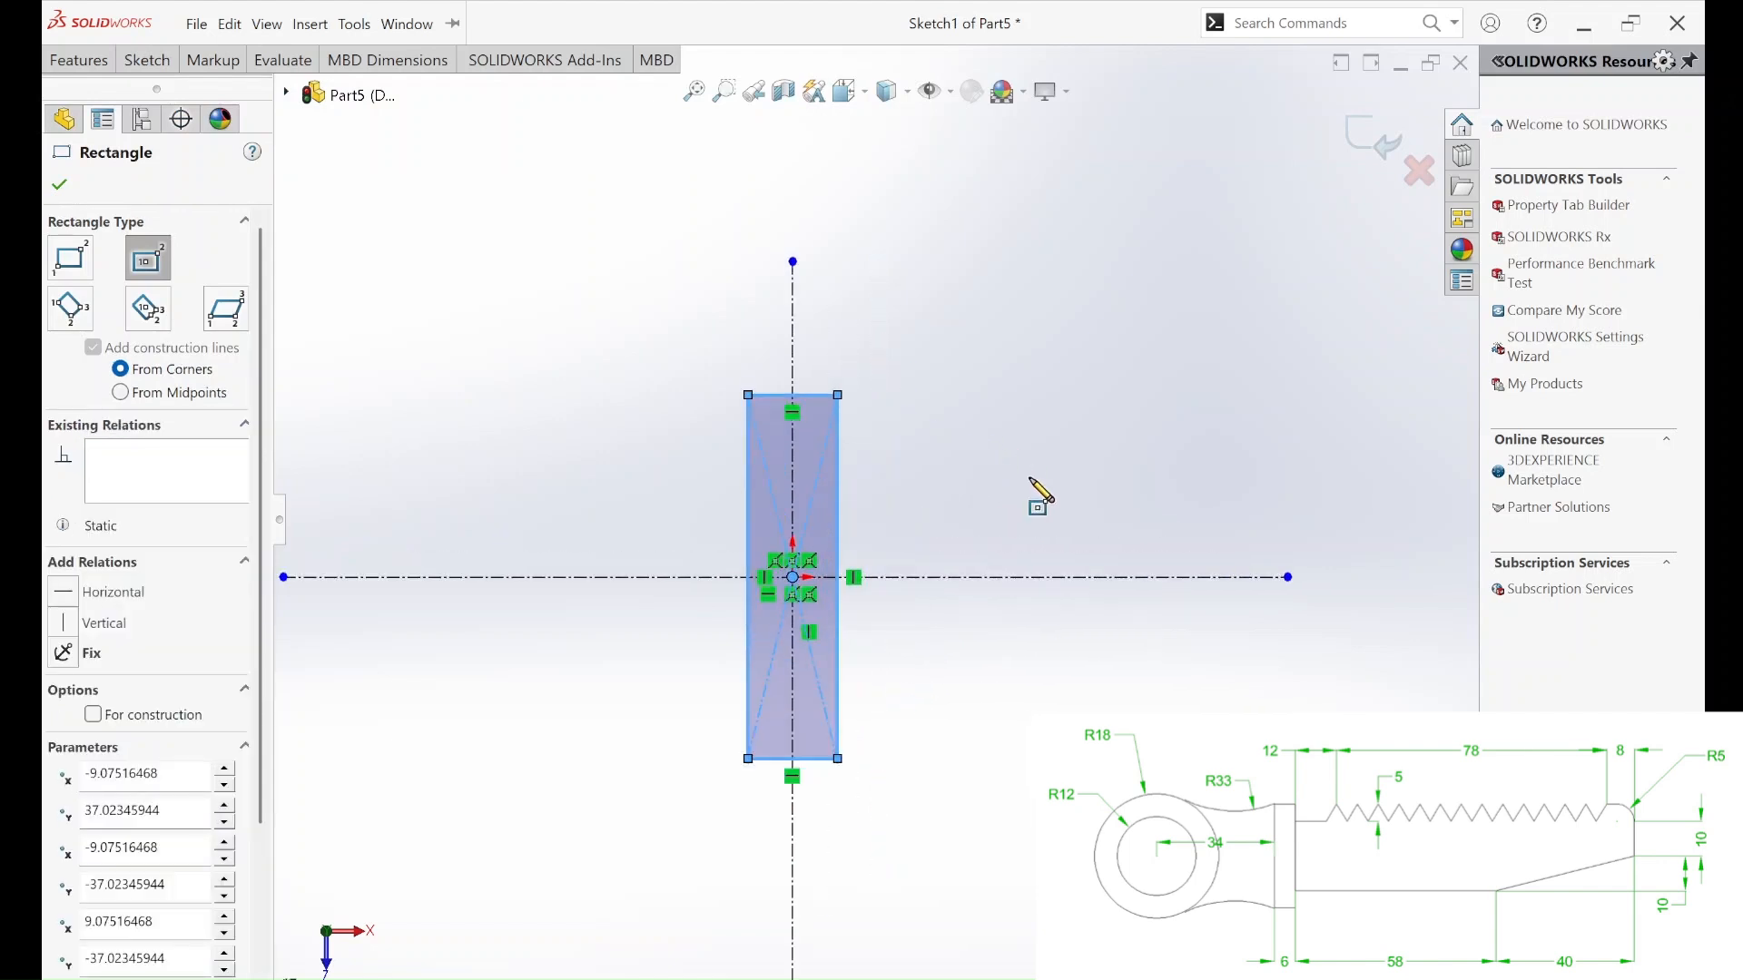
click(147, 60)
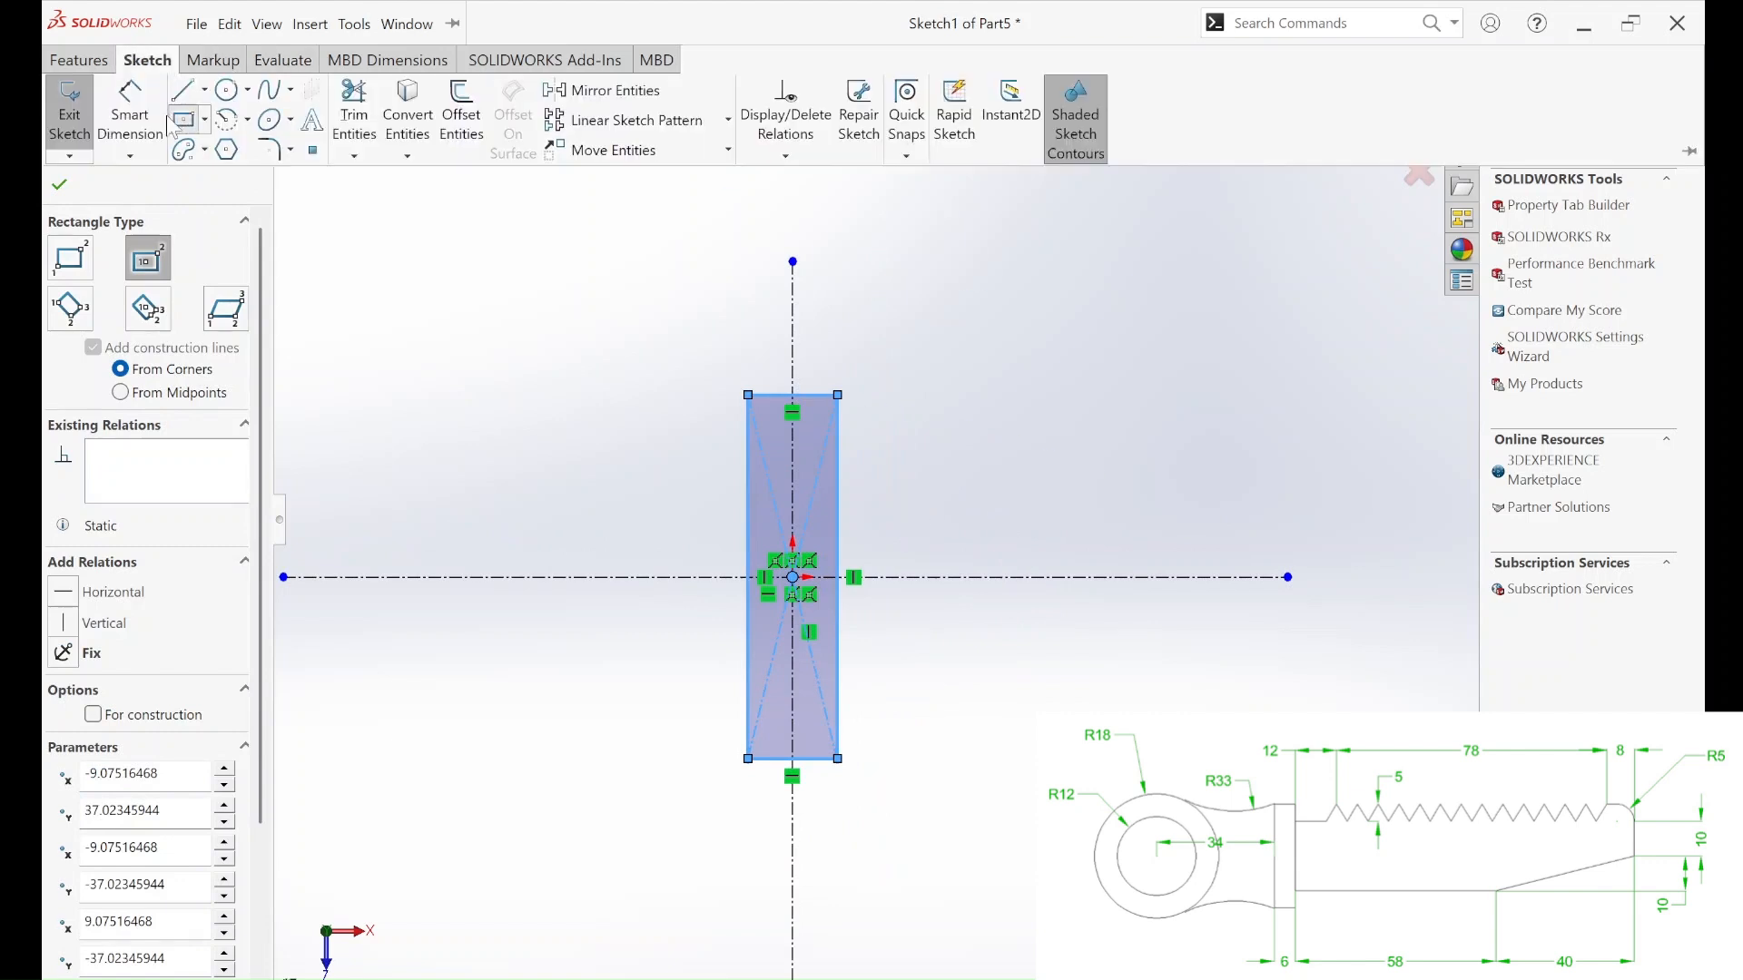
click(226, 90)
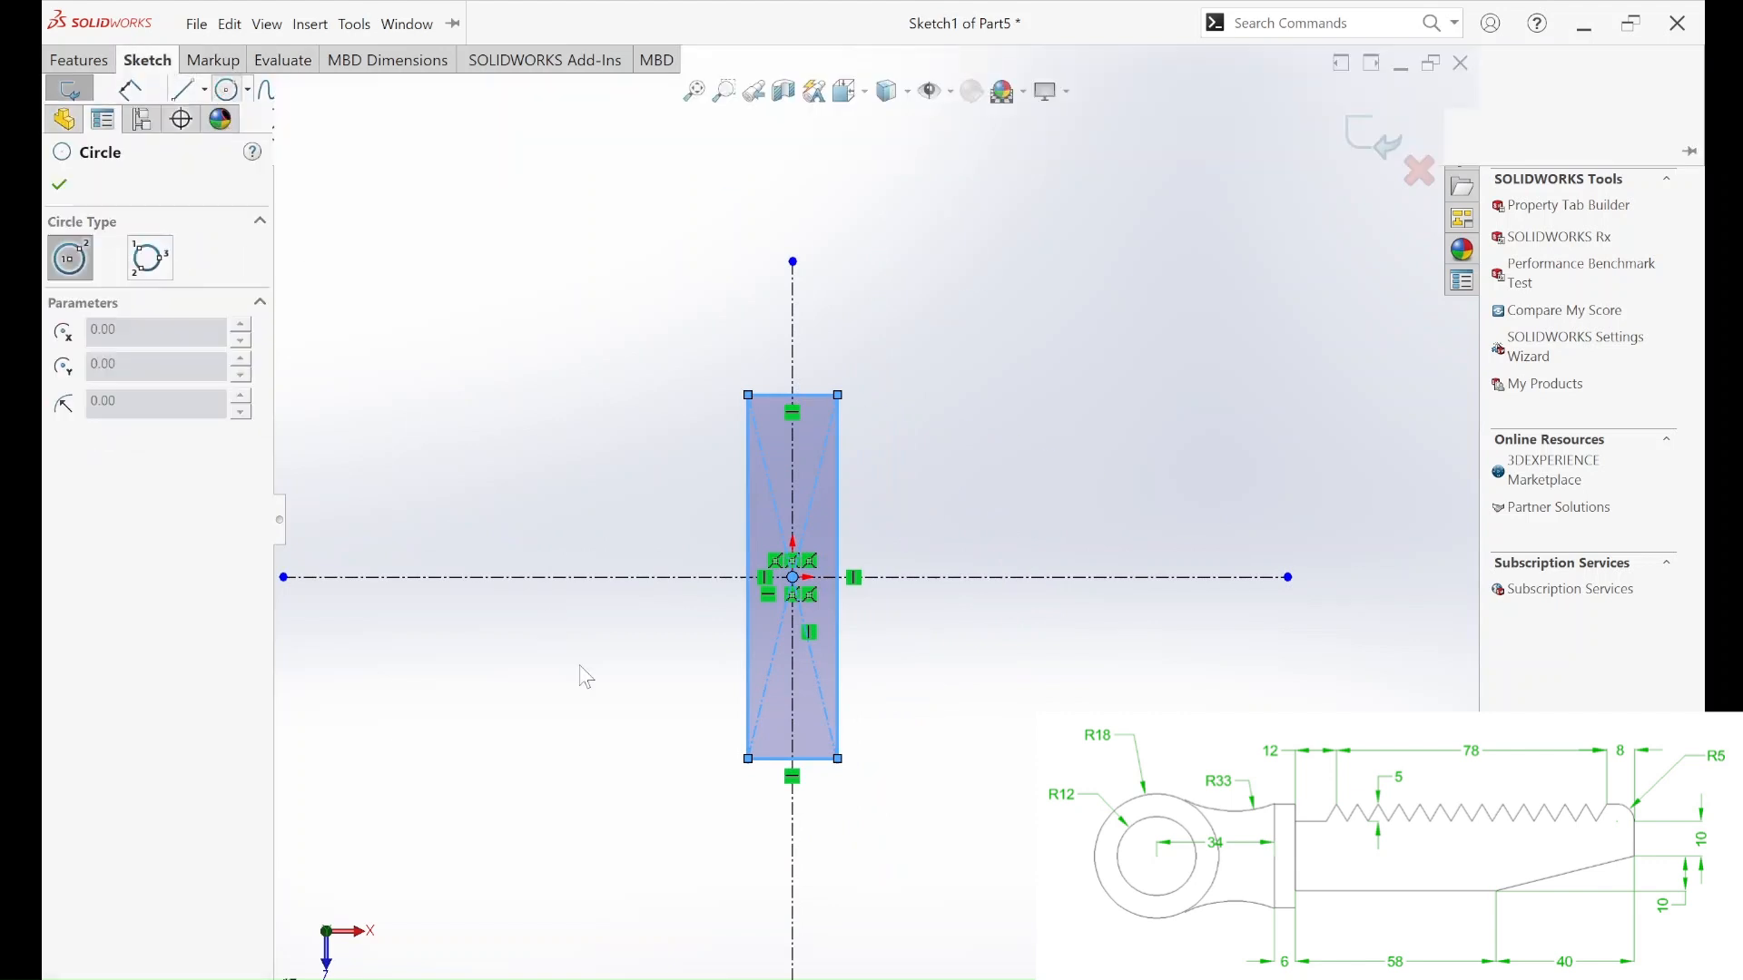
click(420, 577)
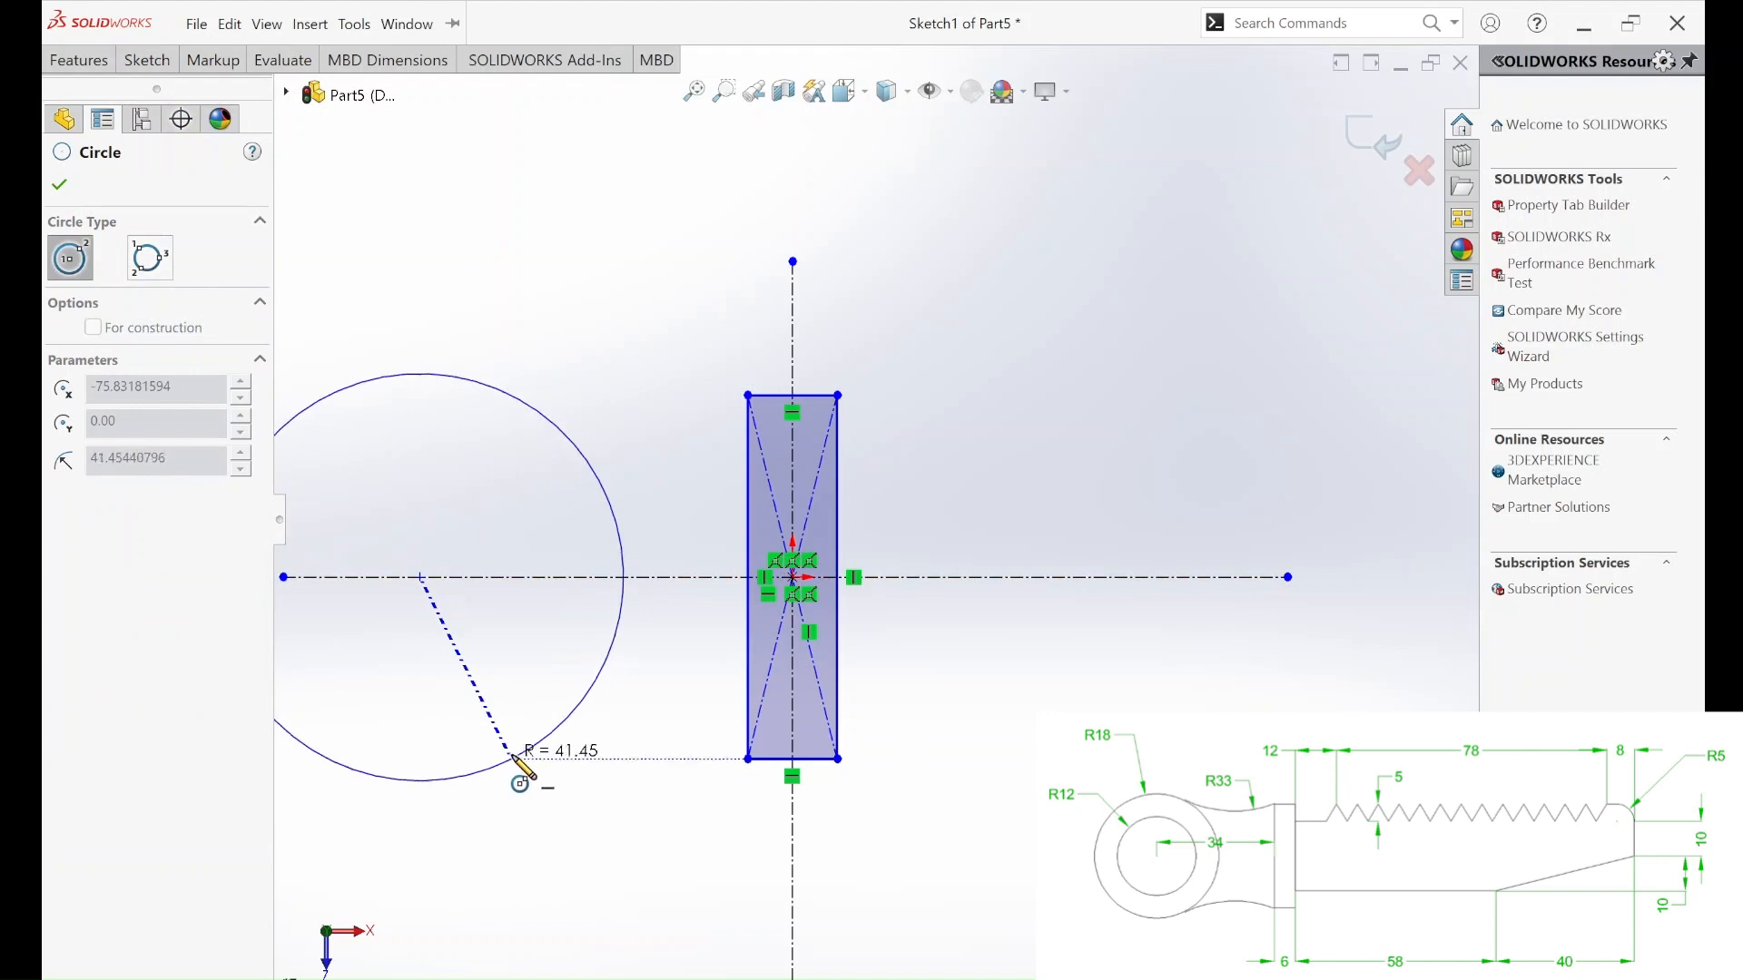
click(506, 754)
click(421, 577)
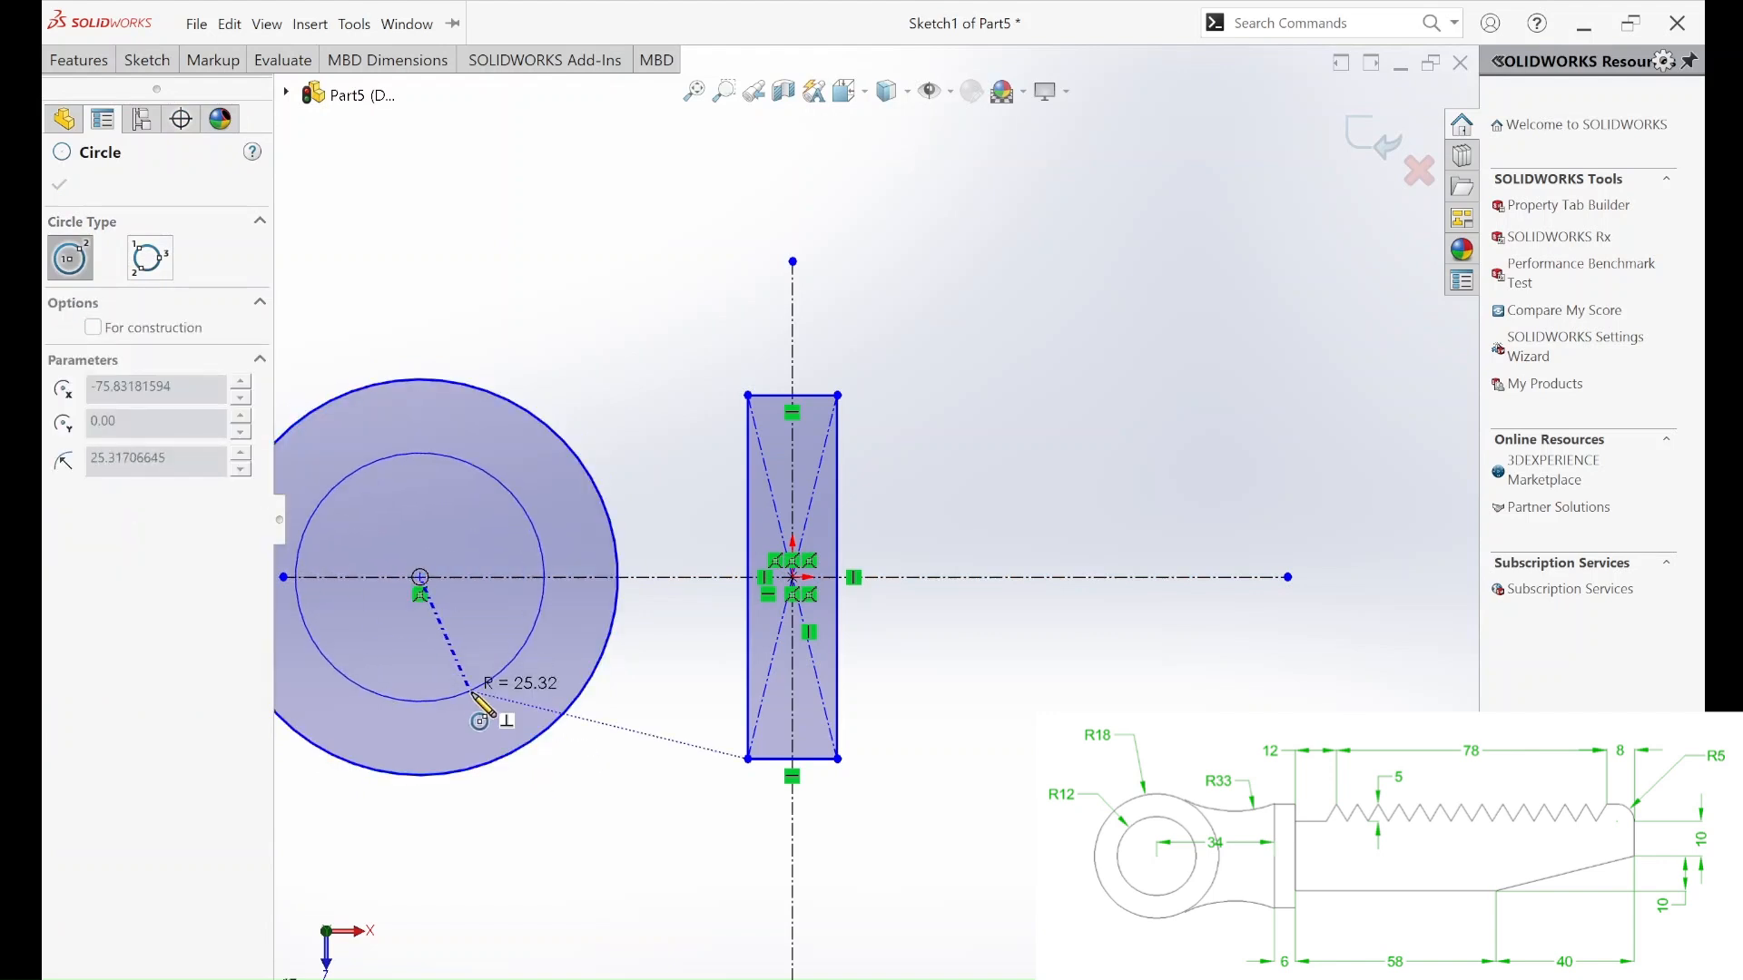
click(471, 700)
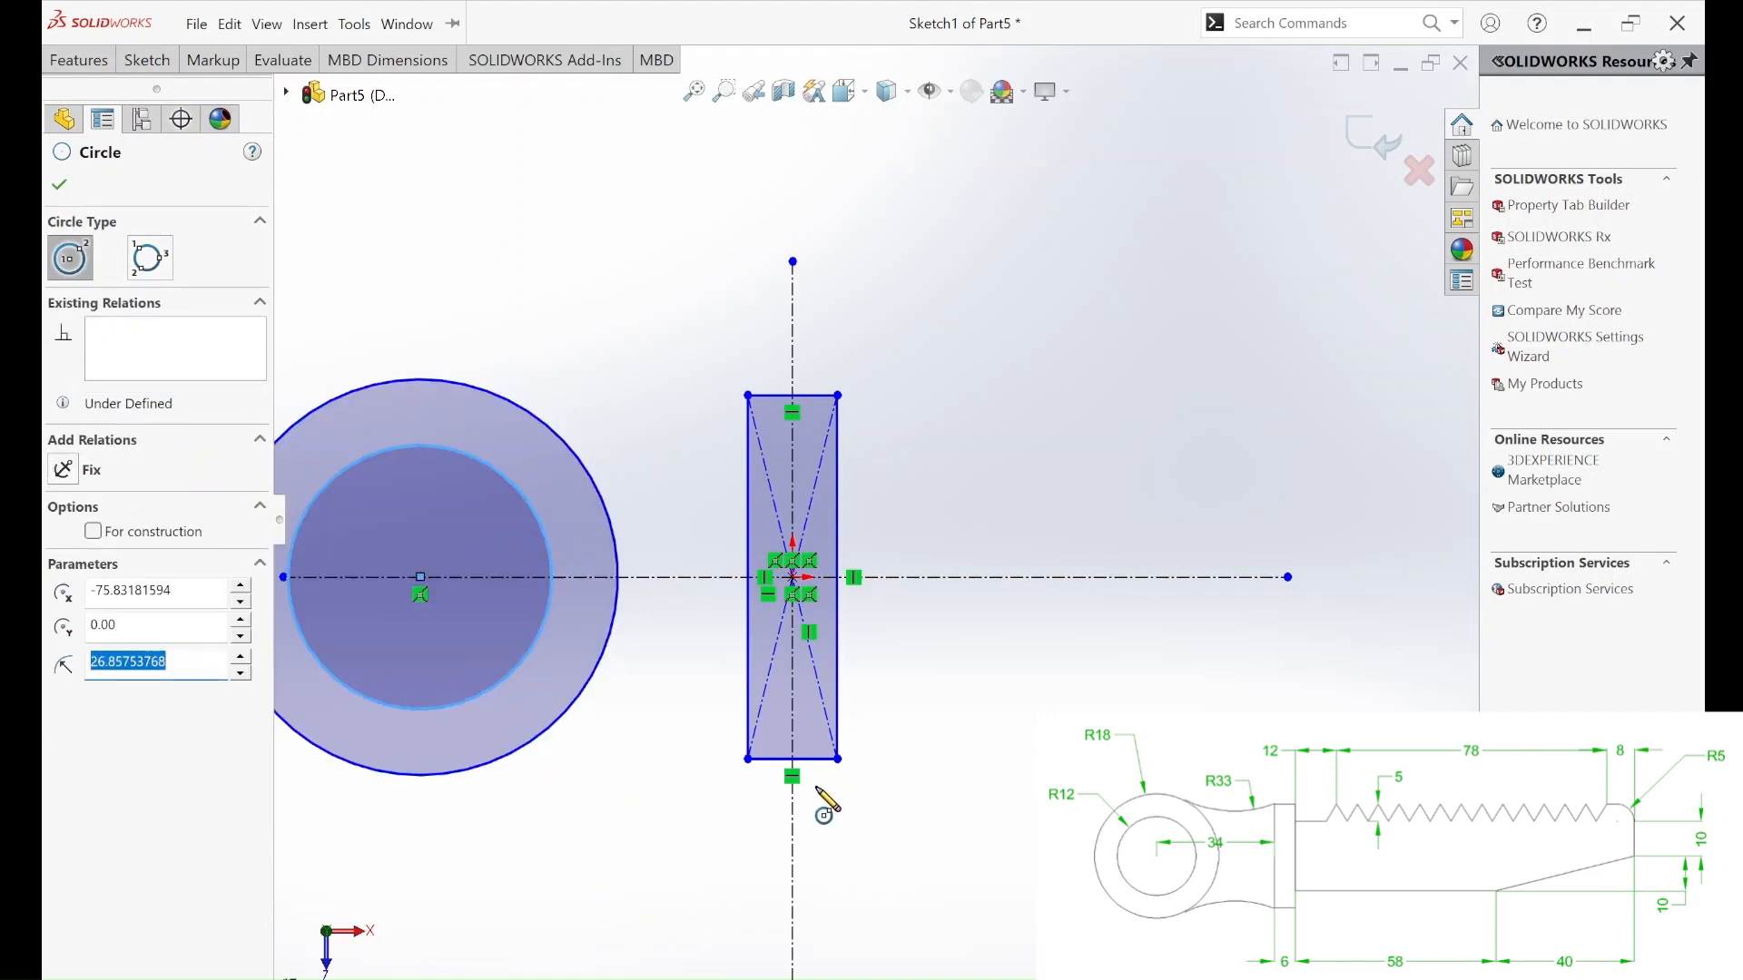
Sketch the shank's lower outline from the rectangle's right edge: horizontal line, upward slope, vertical end, and a line about 12 mm back to the left.
scroll(887, 564, up, 3)
scroll(887, 545, down, 3)
scroll(895, 545, up, 3)
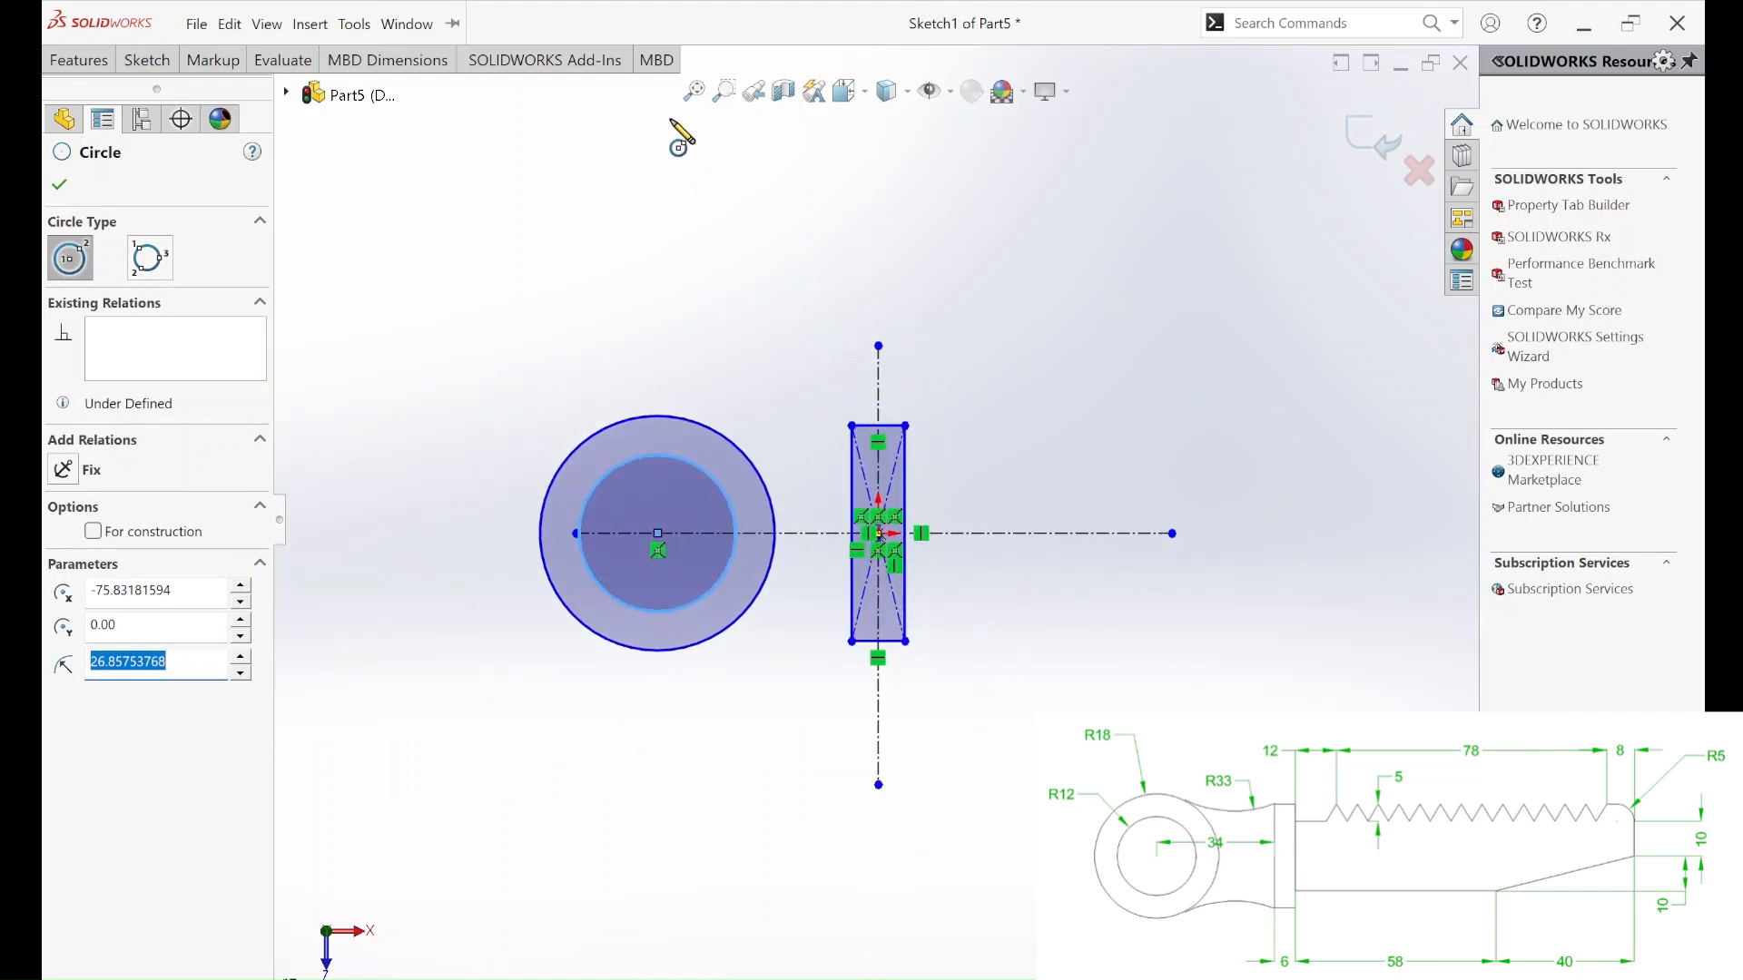
click(147, 60)
click(200, 90)
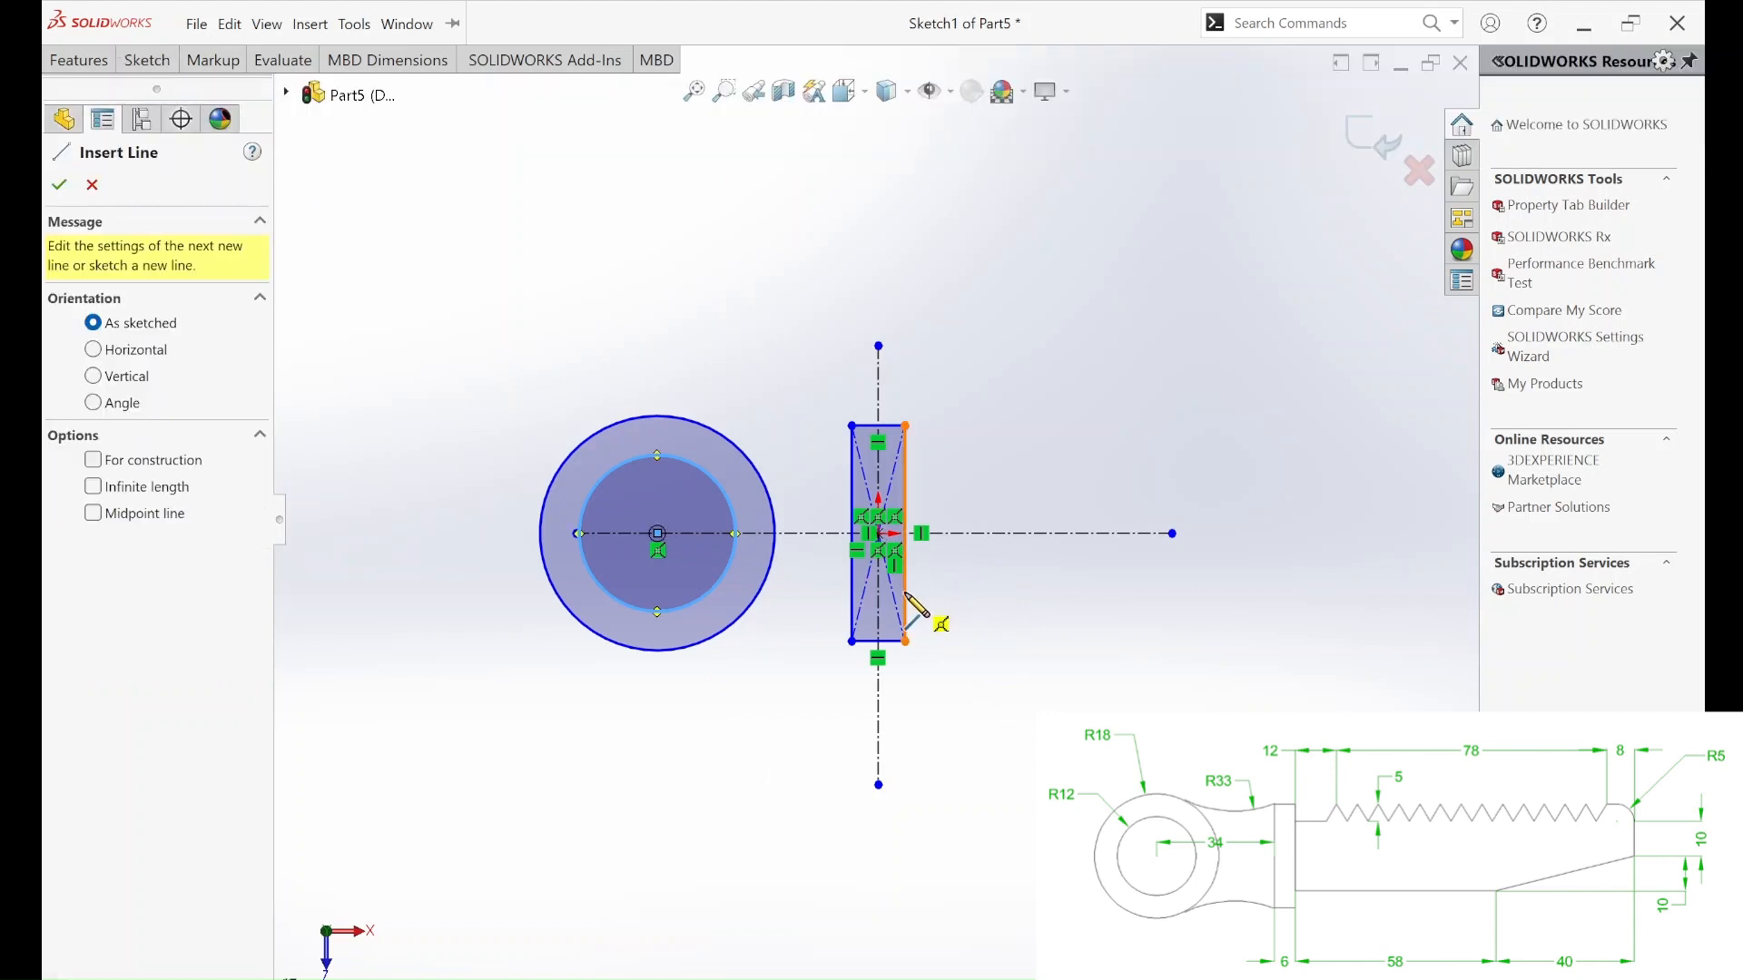
click(905, 592)
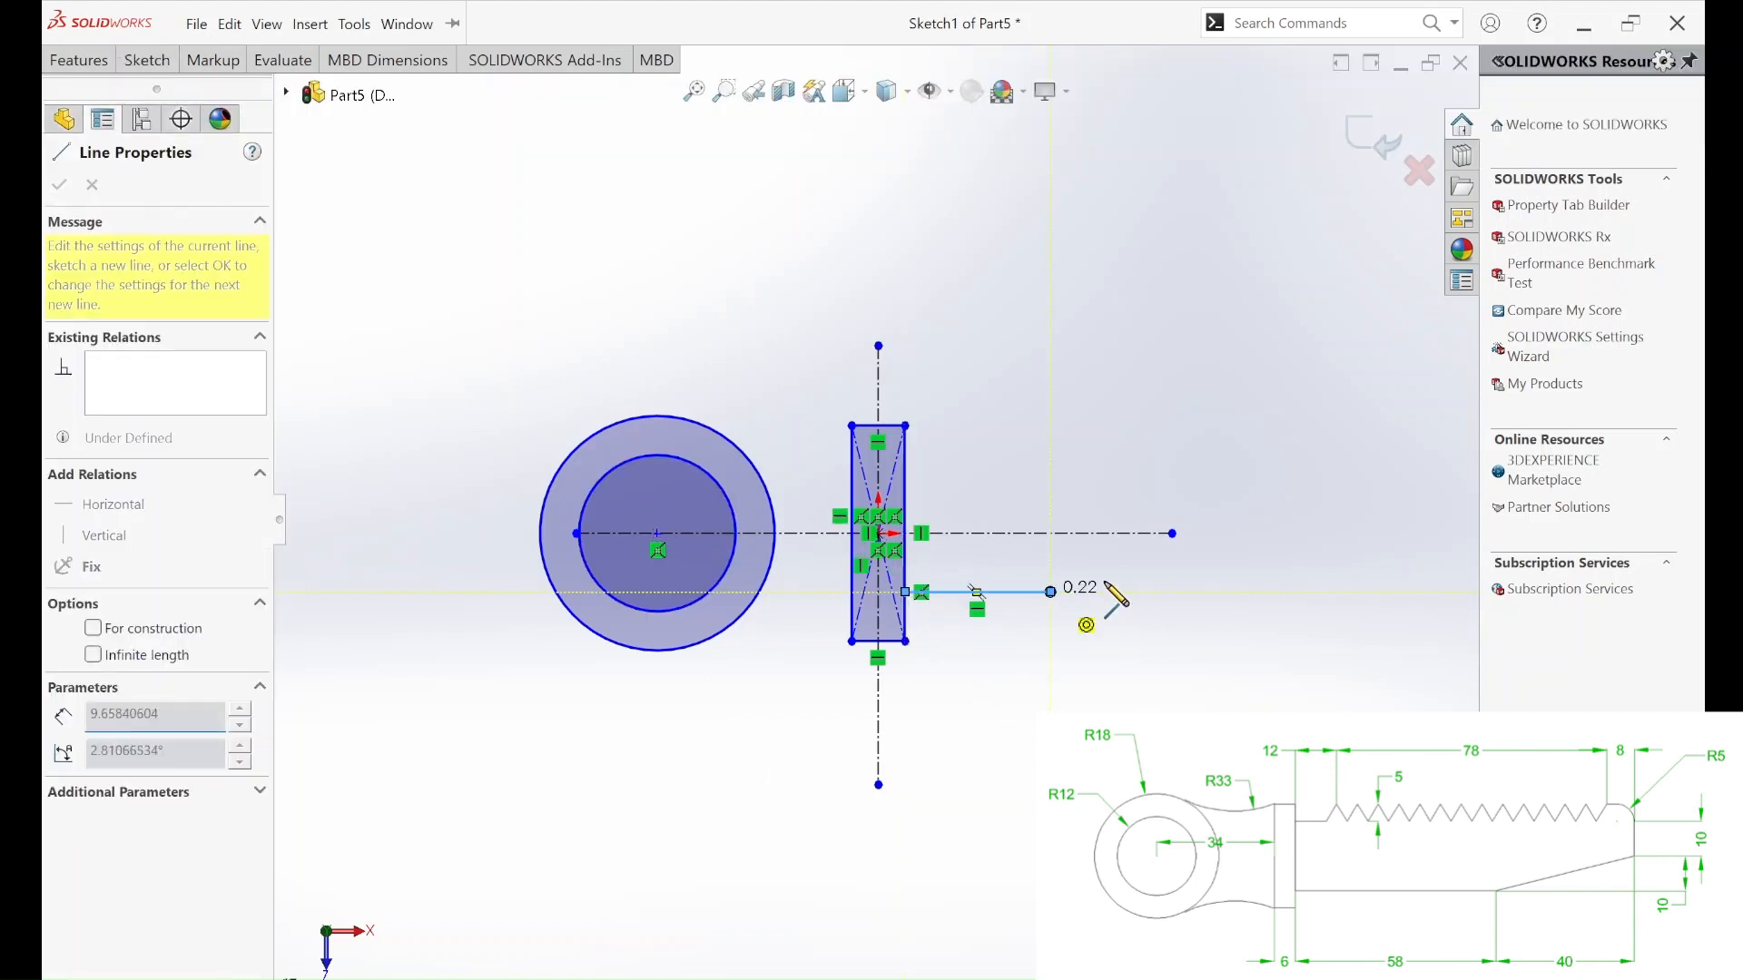
click(1135, 568)
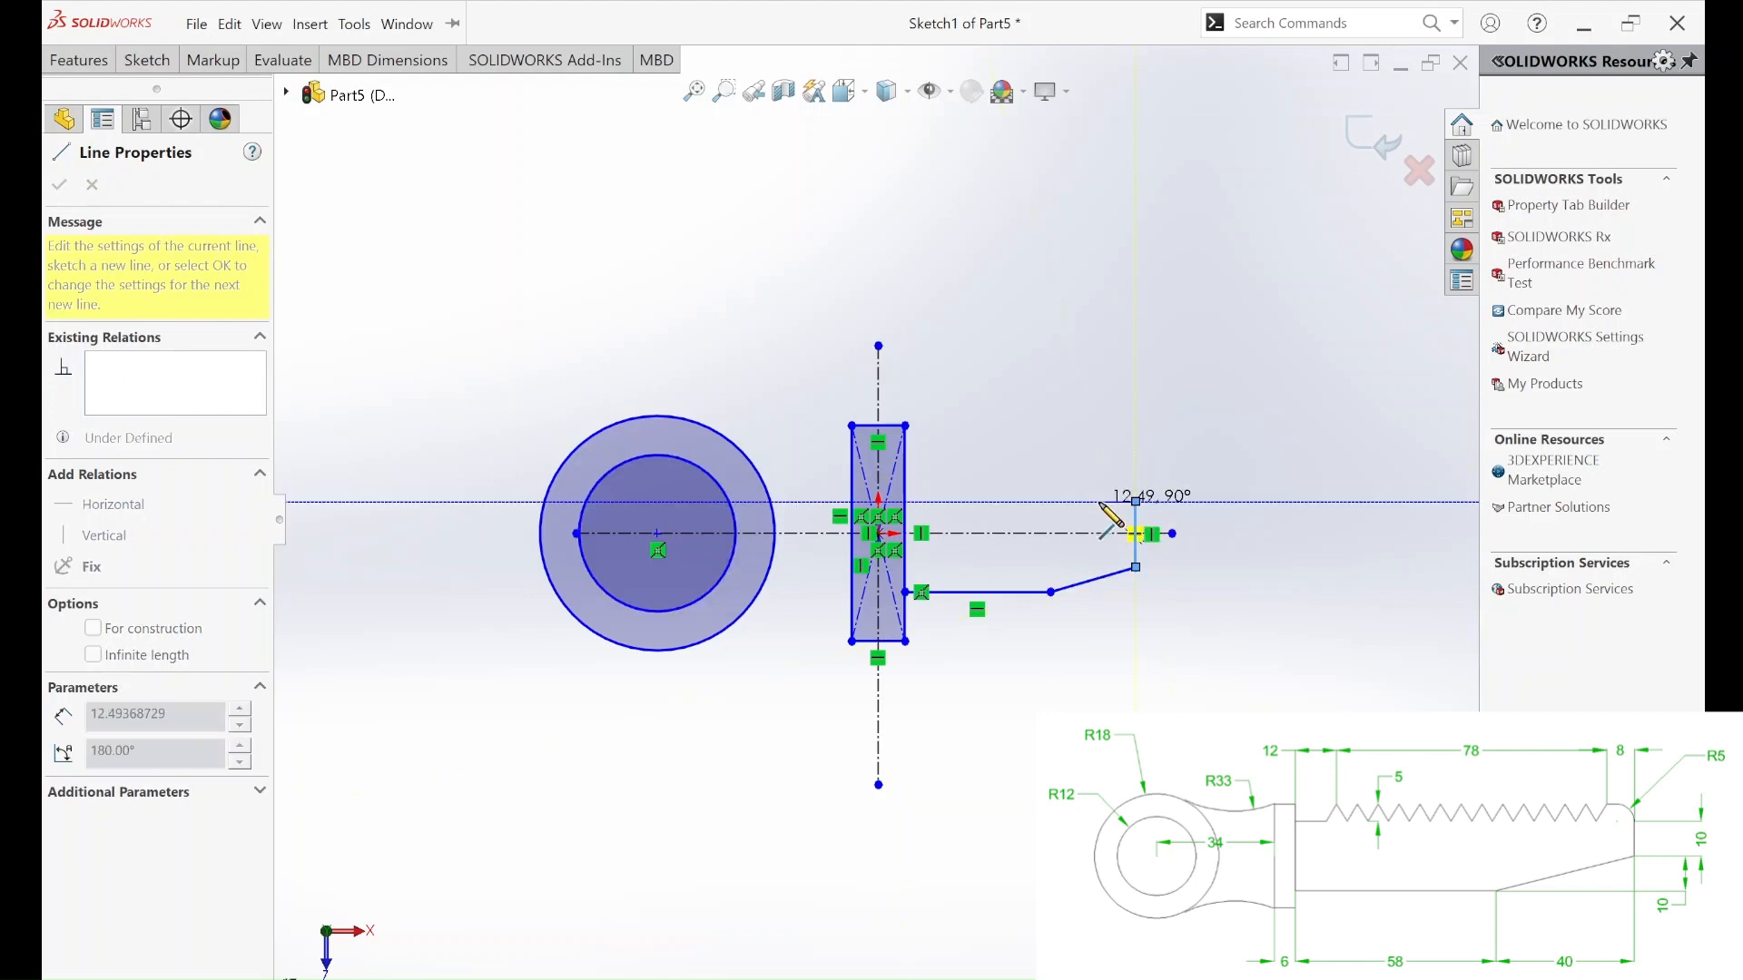
click(1100, 504)
key(Escape)
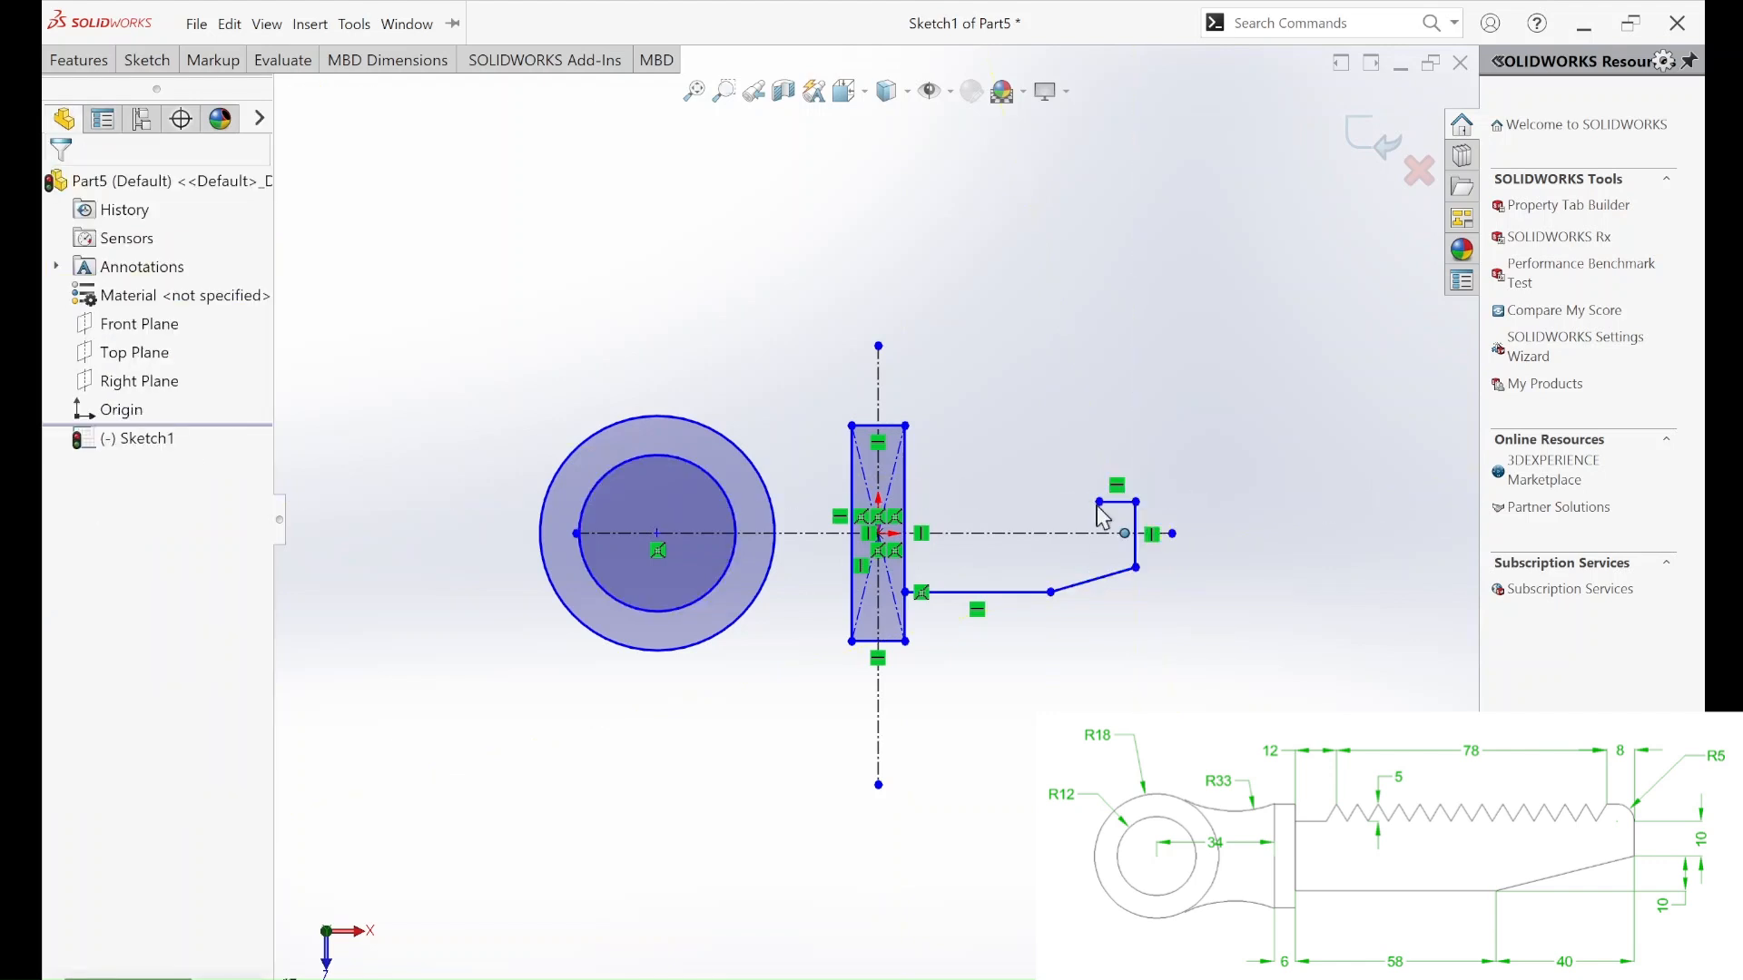
Sketch an open tooth profile from the rectangle's right edge: a horizontal line about 11 mm long, one pointed tooth, and another rising flank about 8 mm long.
click(146, 60)
click(137, 81)
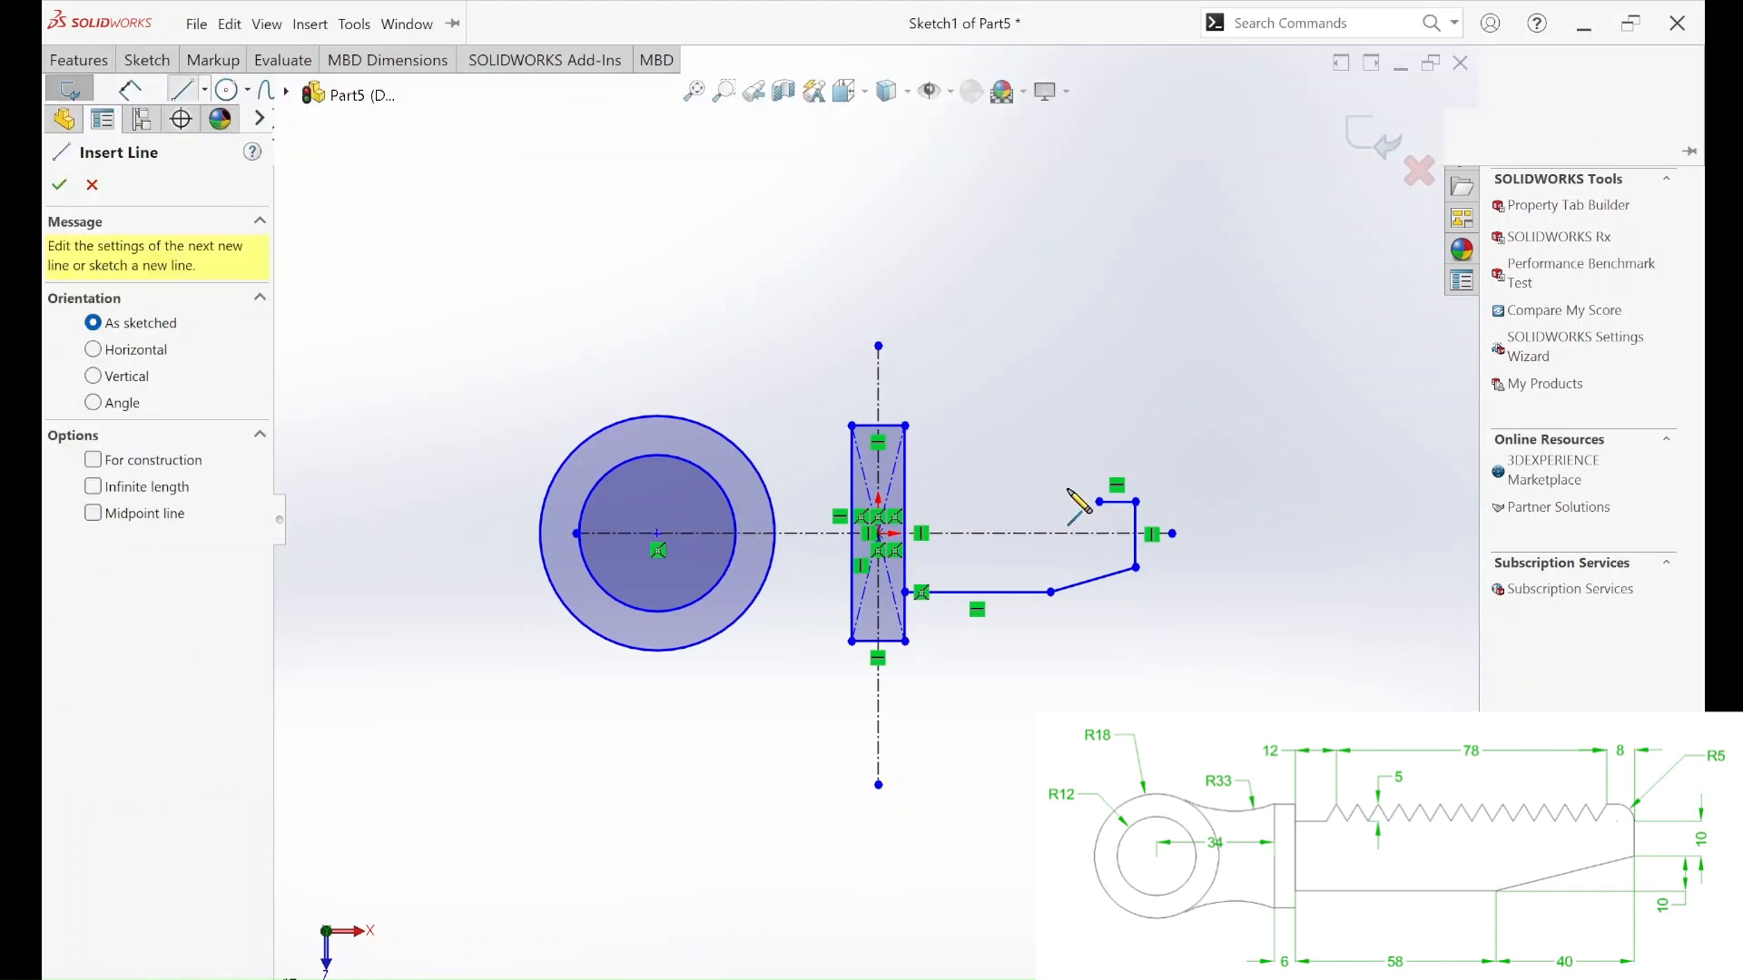
scroll(969, 508, down, 1)
scroll(969, 509, down, 1)
click(848, 571)
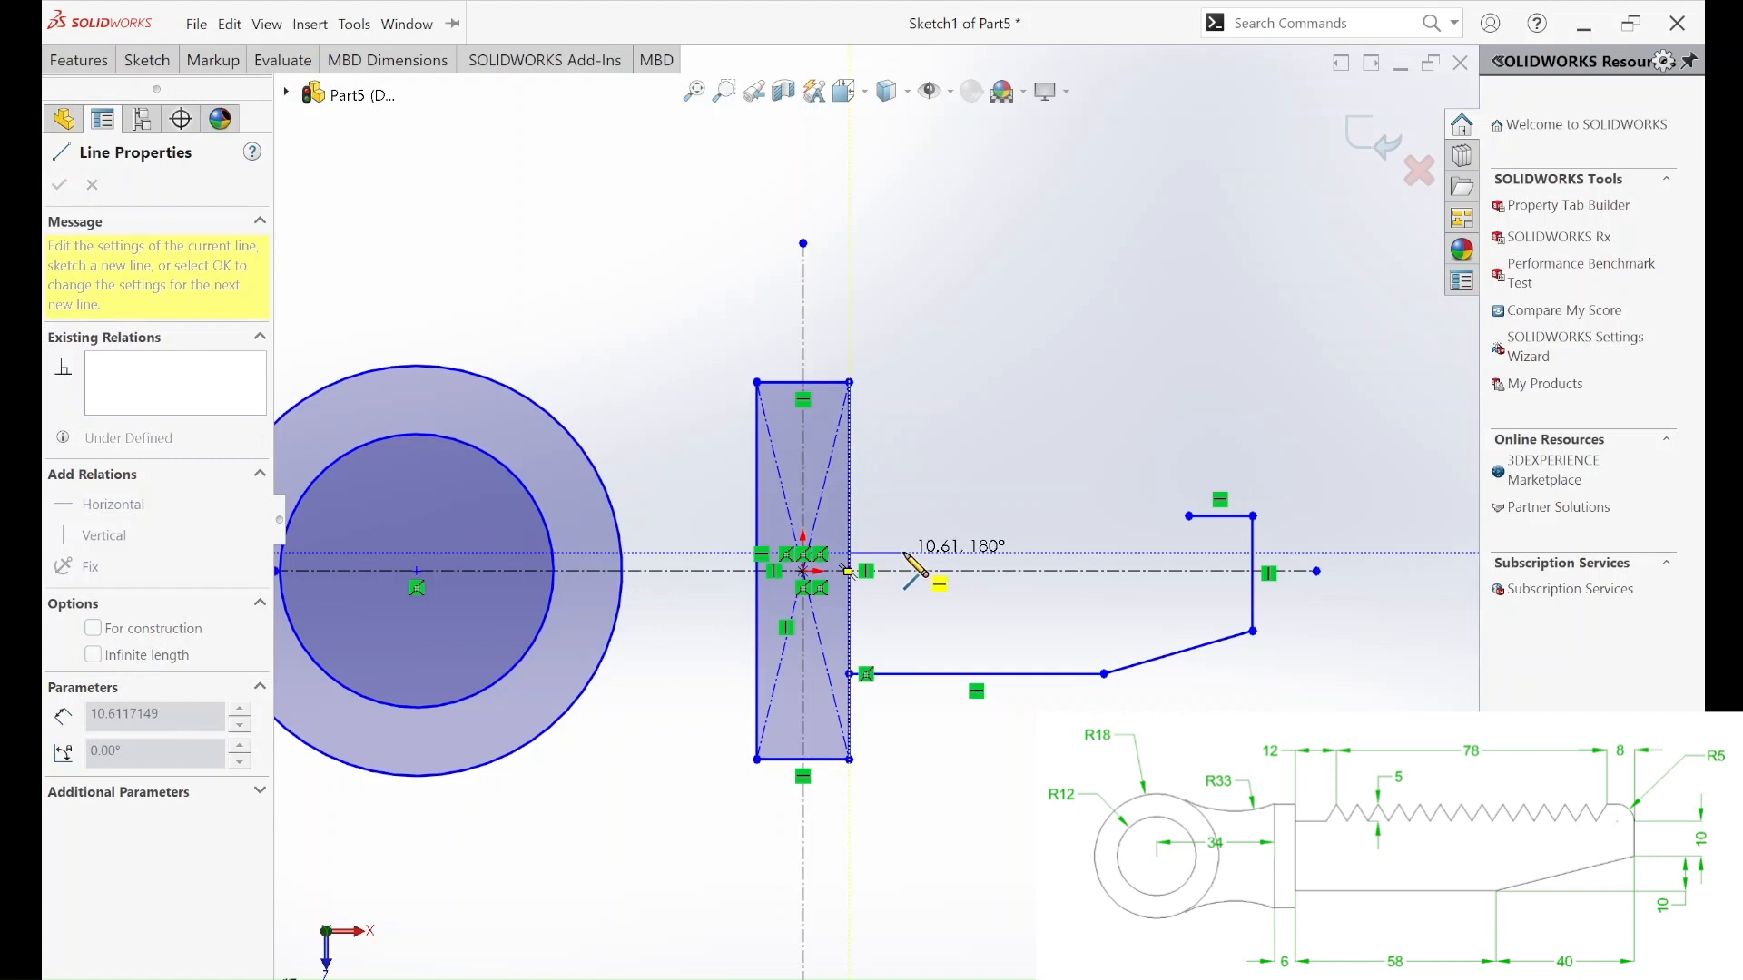
click(904, 552)
click(926, 515)
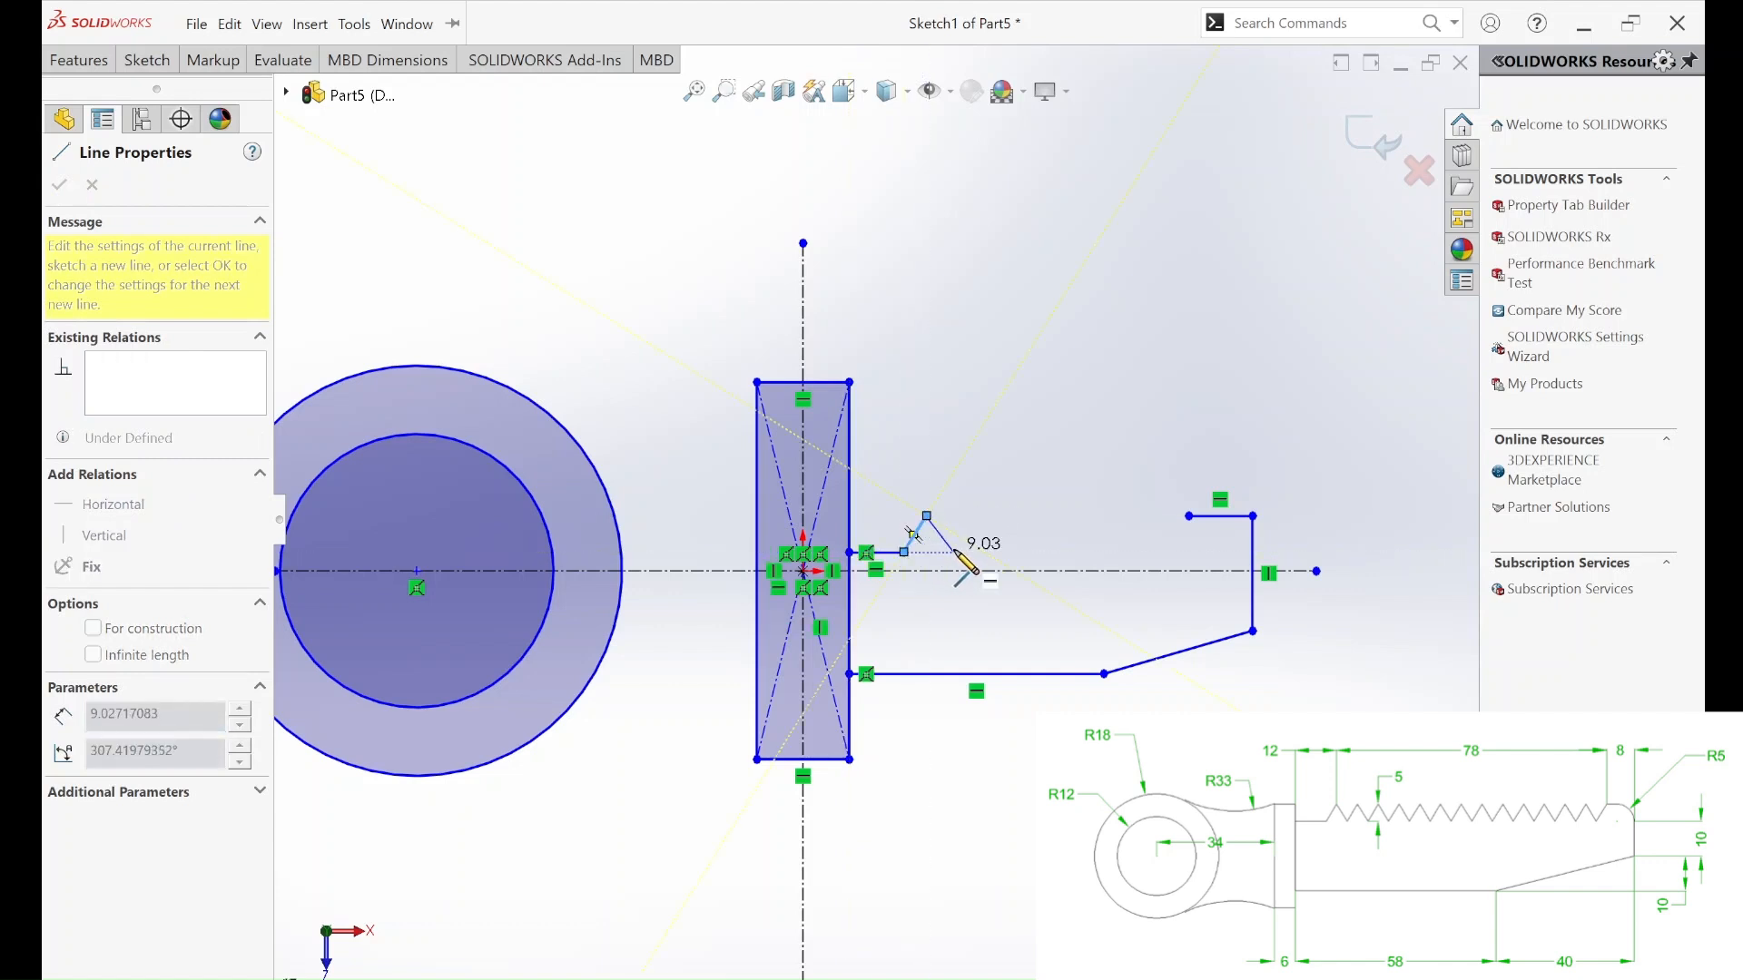
click(953, 550)
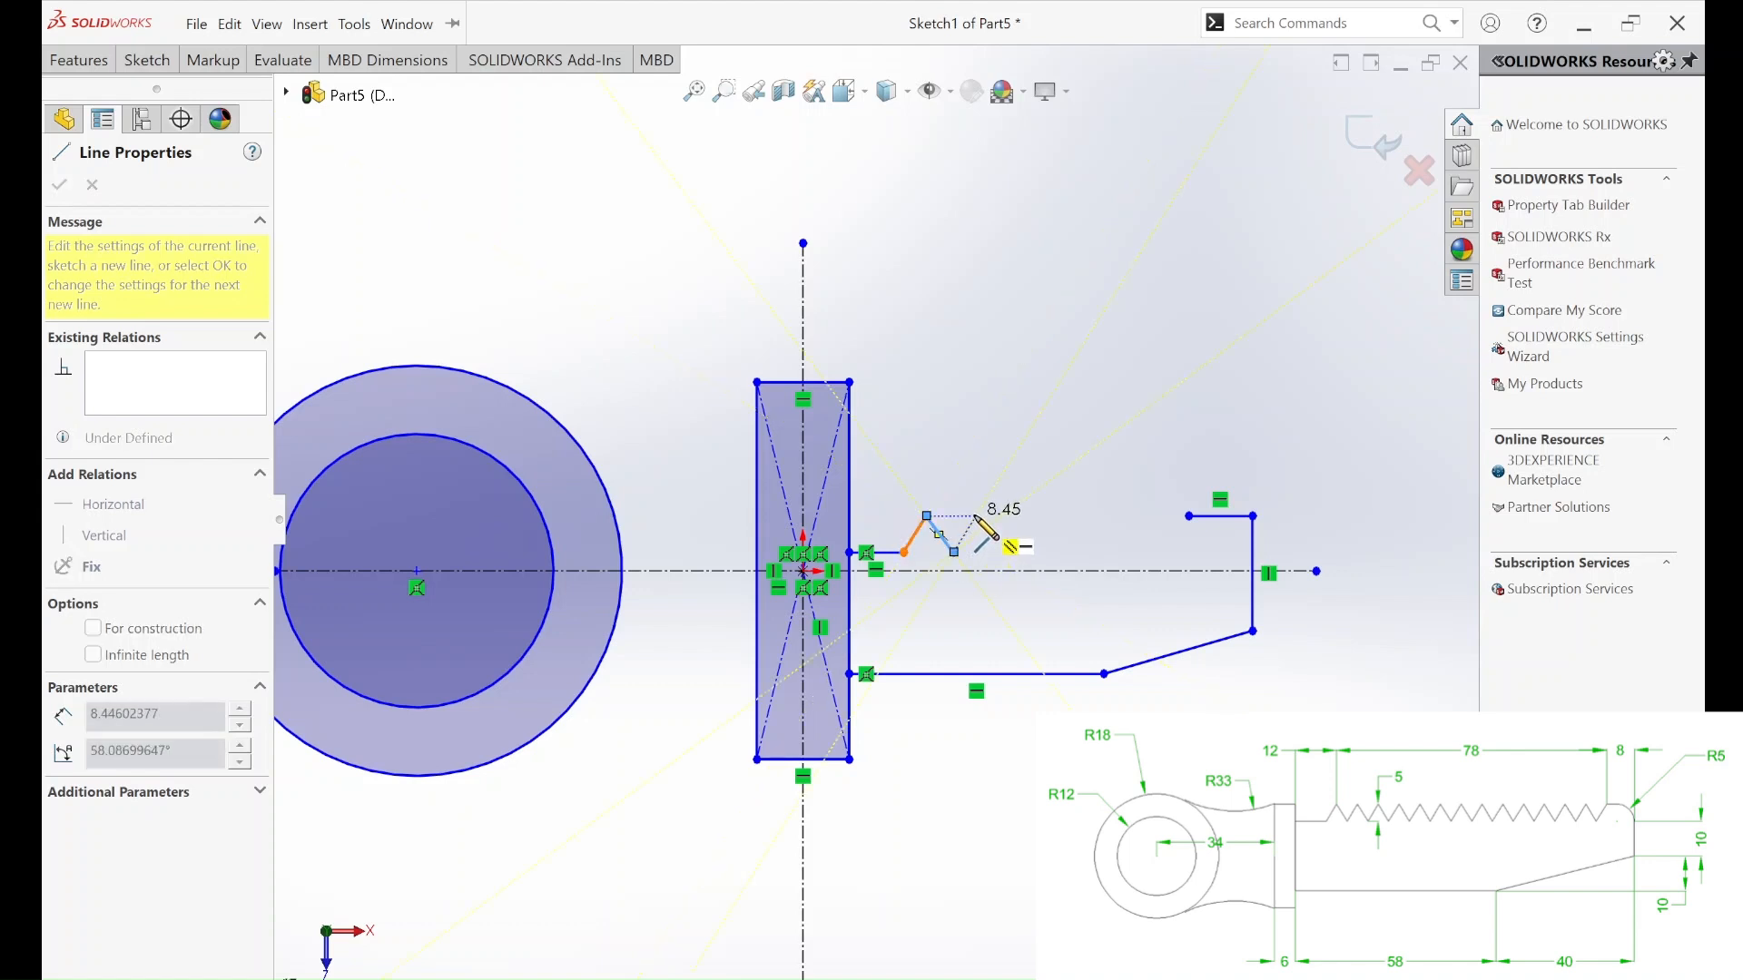
double_click(975, 517)
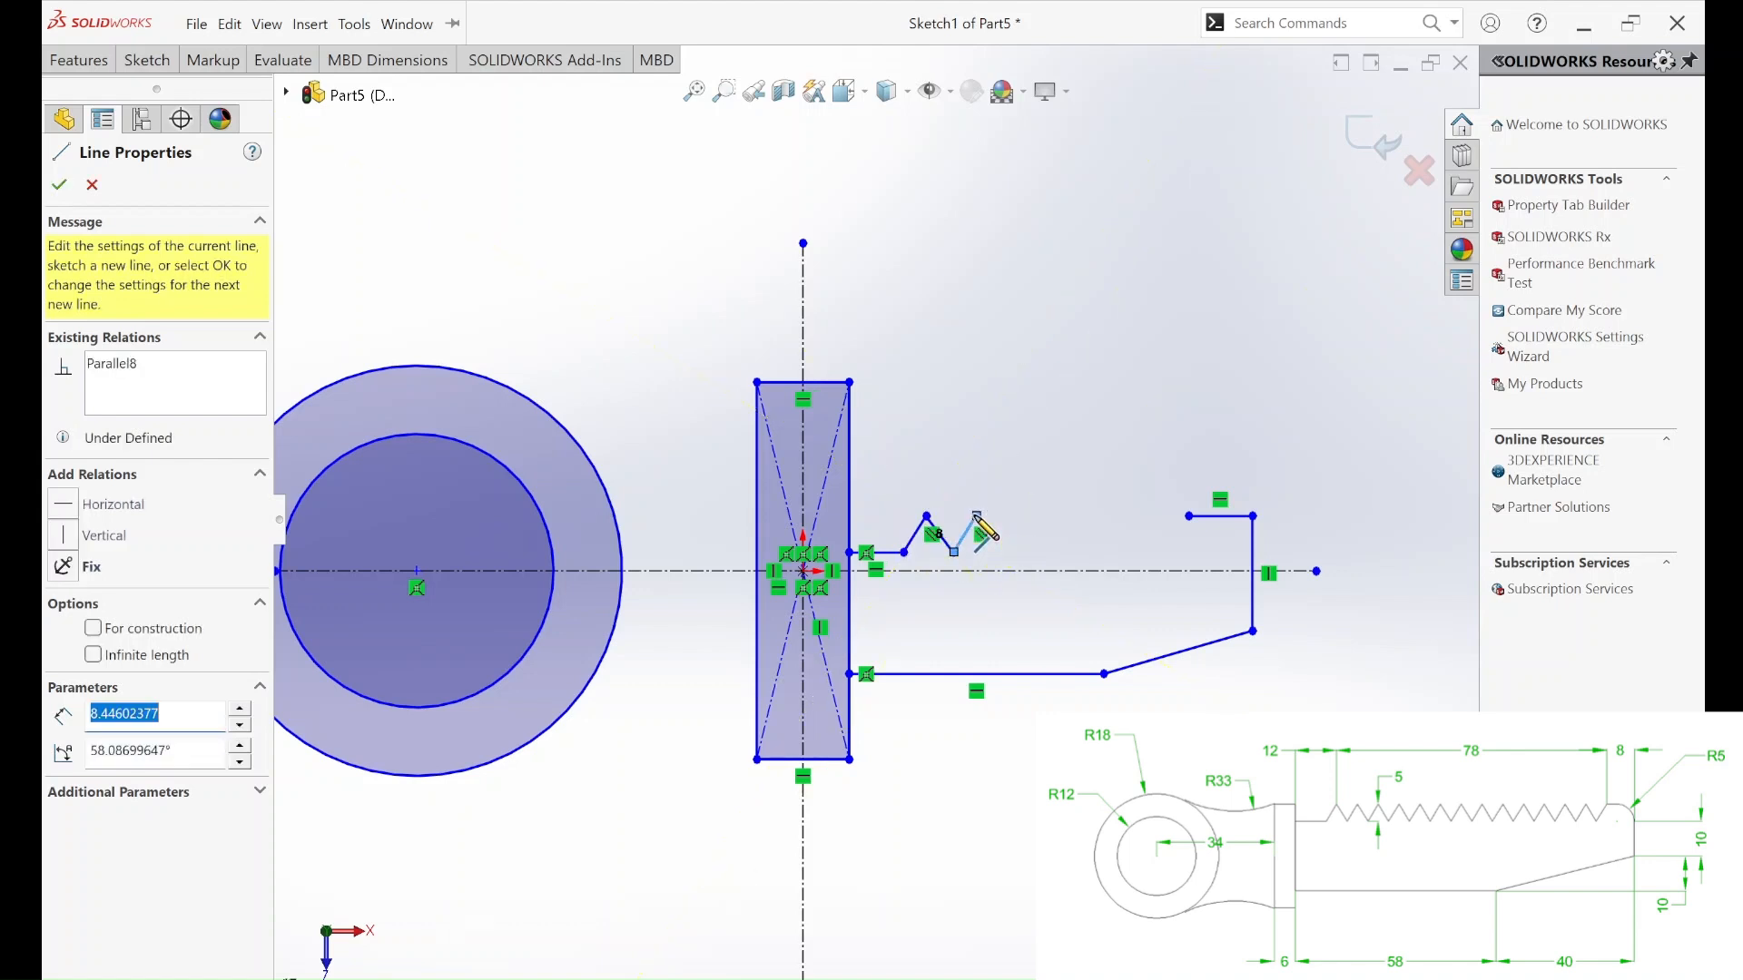
key(Escape)
Dimension the horizontal distance from the circles' center to the rectangle's left edge as 34 mm.
scroll(922, 504, up, 3)
scroll(922, 504, down, 3)
scroll(922, 499, up, 3)
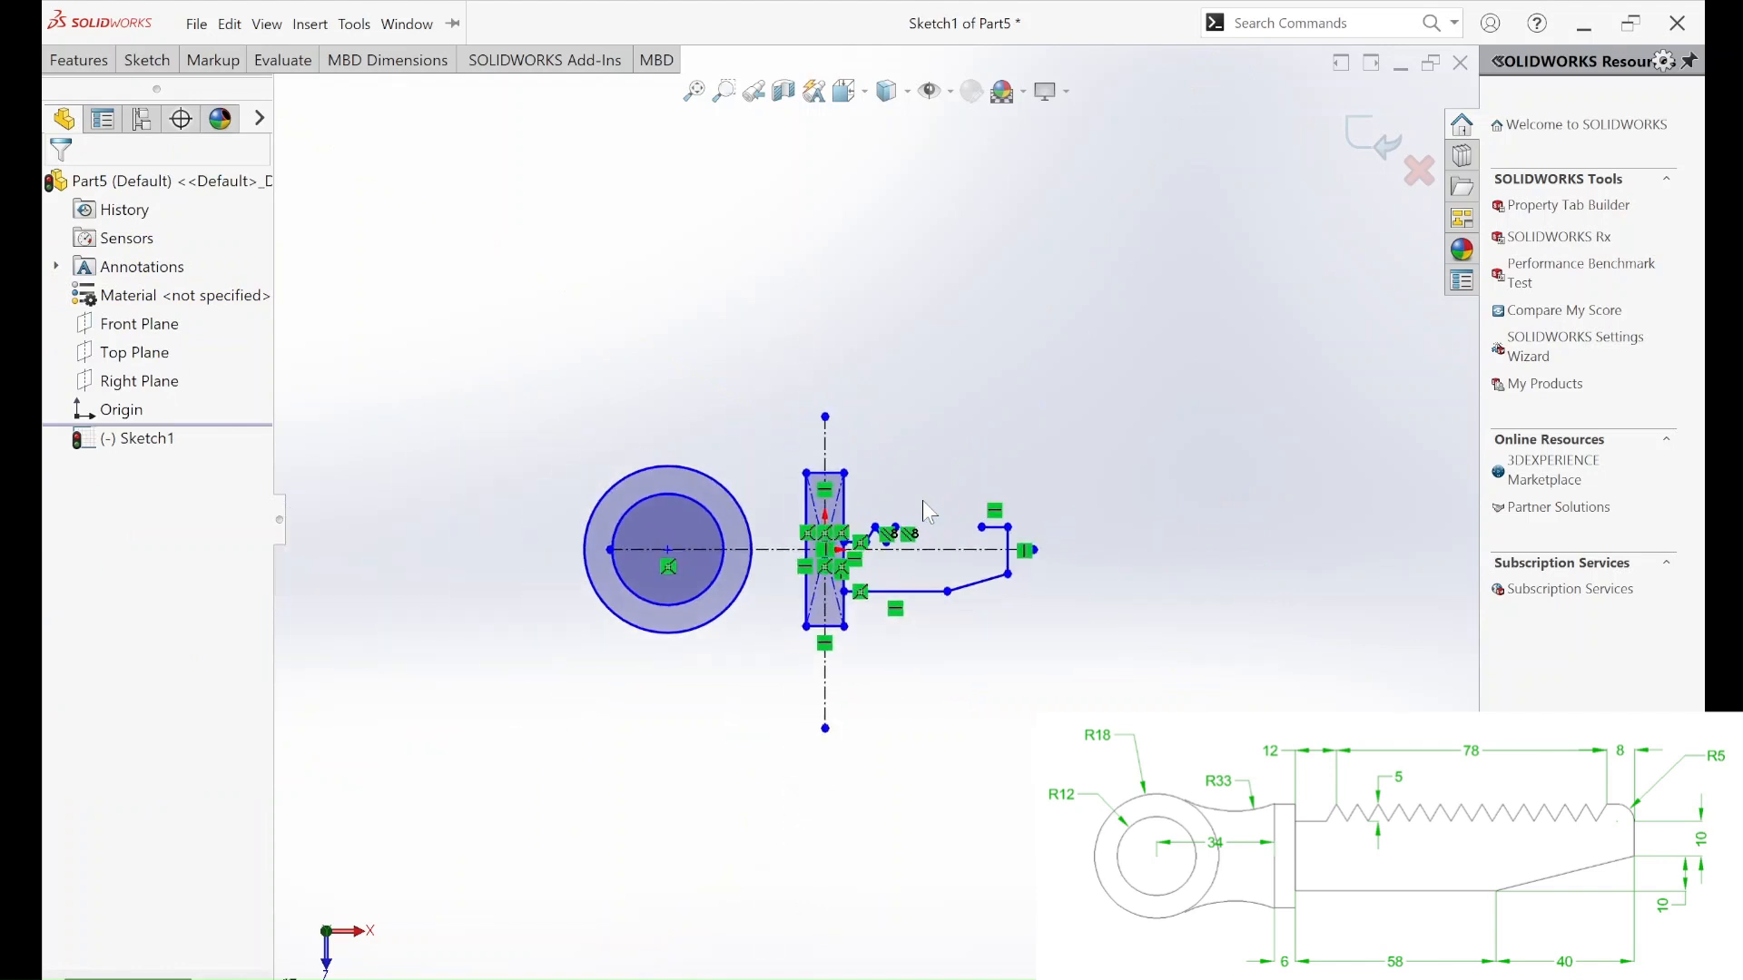
scroll(858, 502, down, 3)
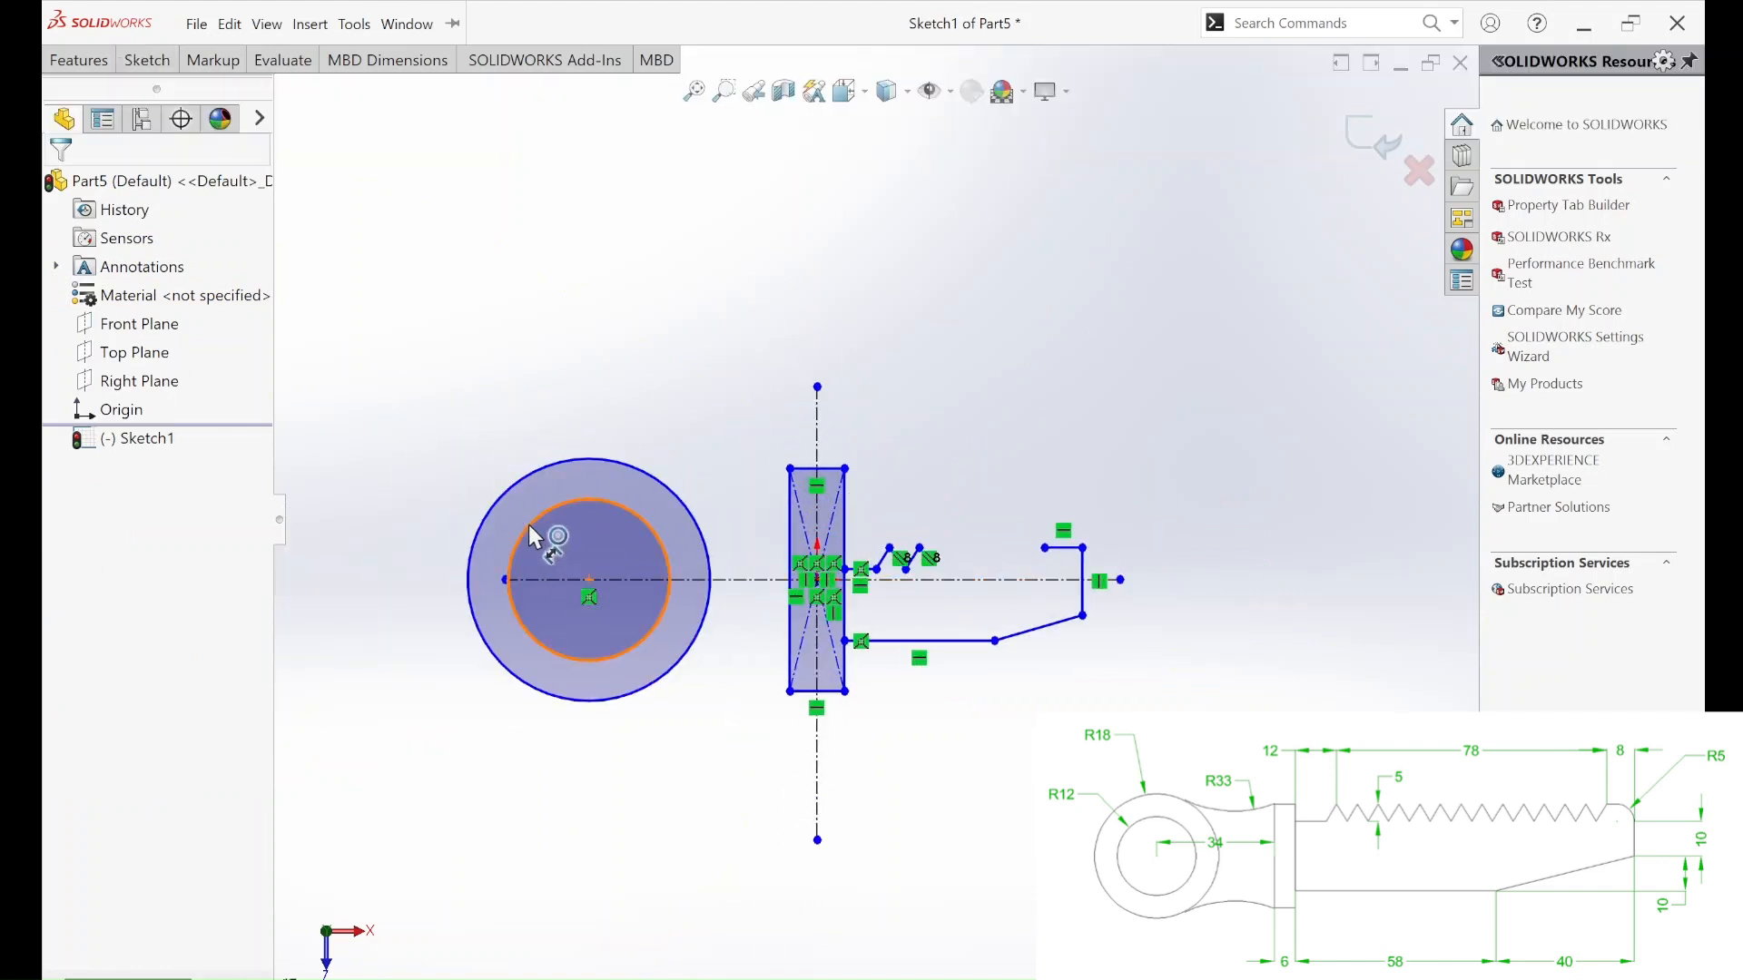
click(589, 580)
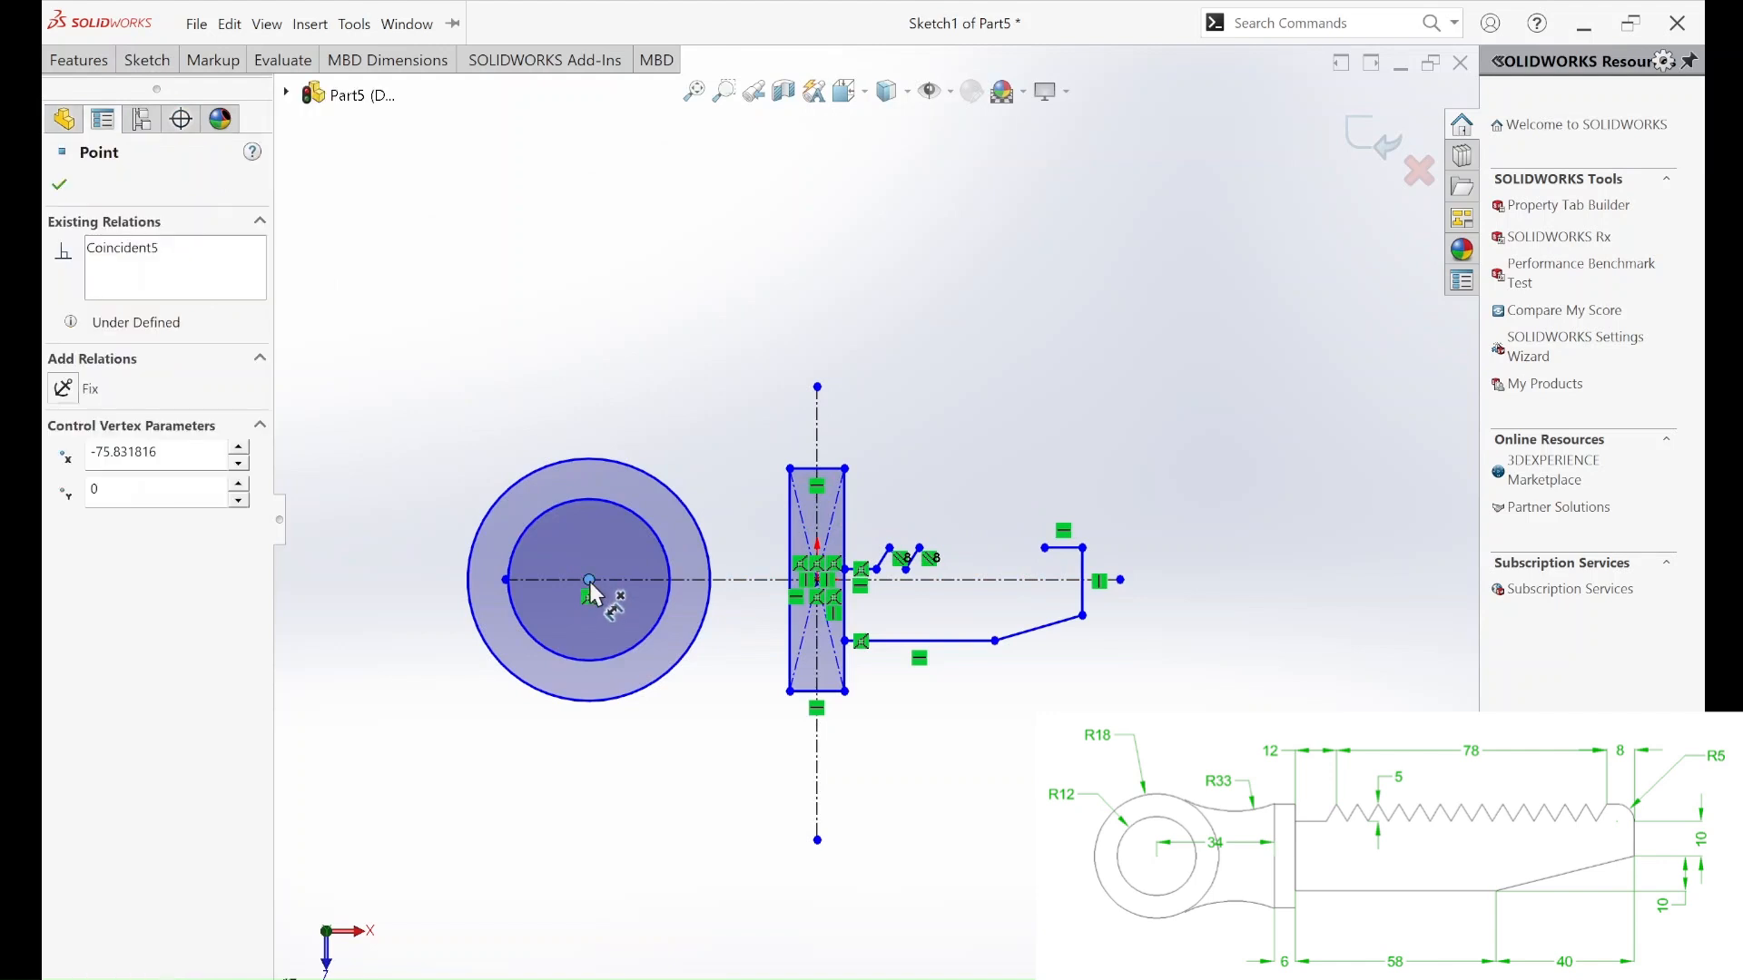
click(787, 583)
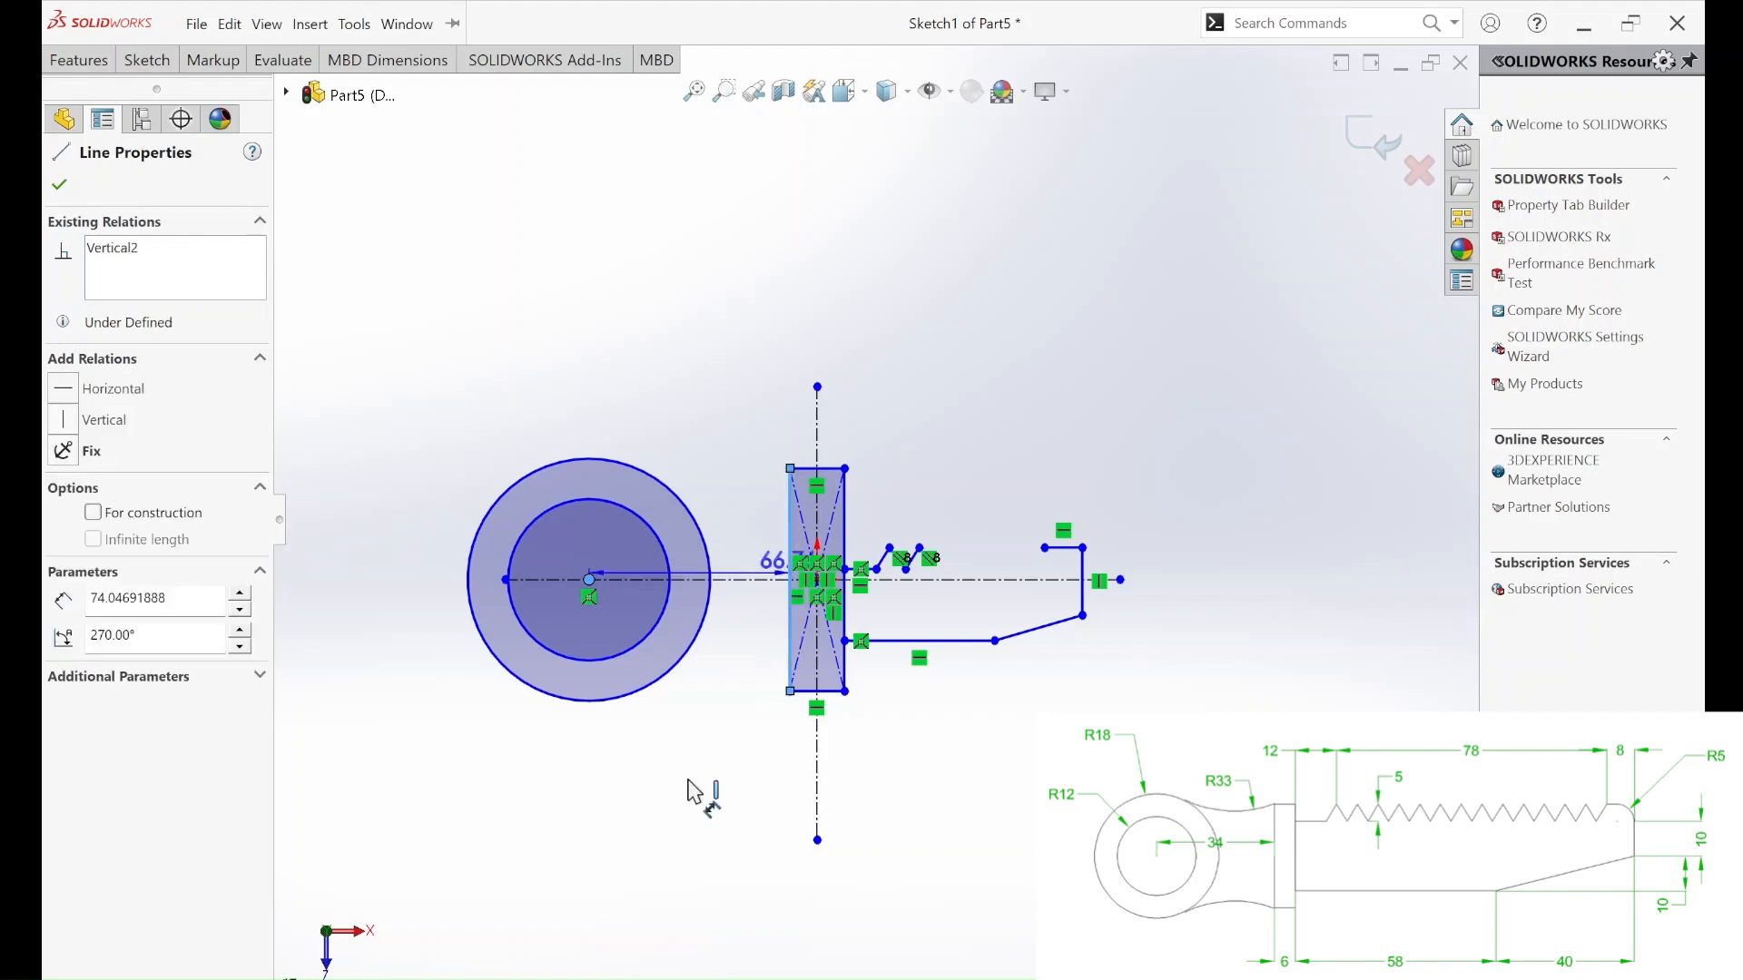
click(672, 855)
text(34)
key(Return)
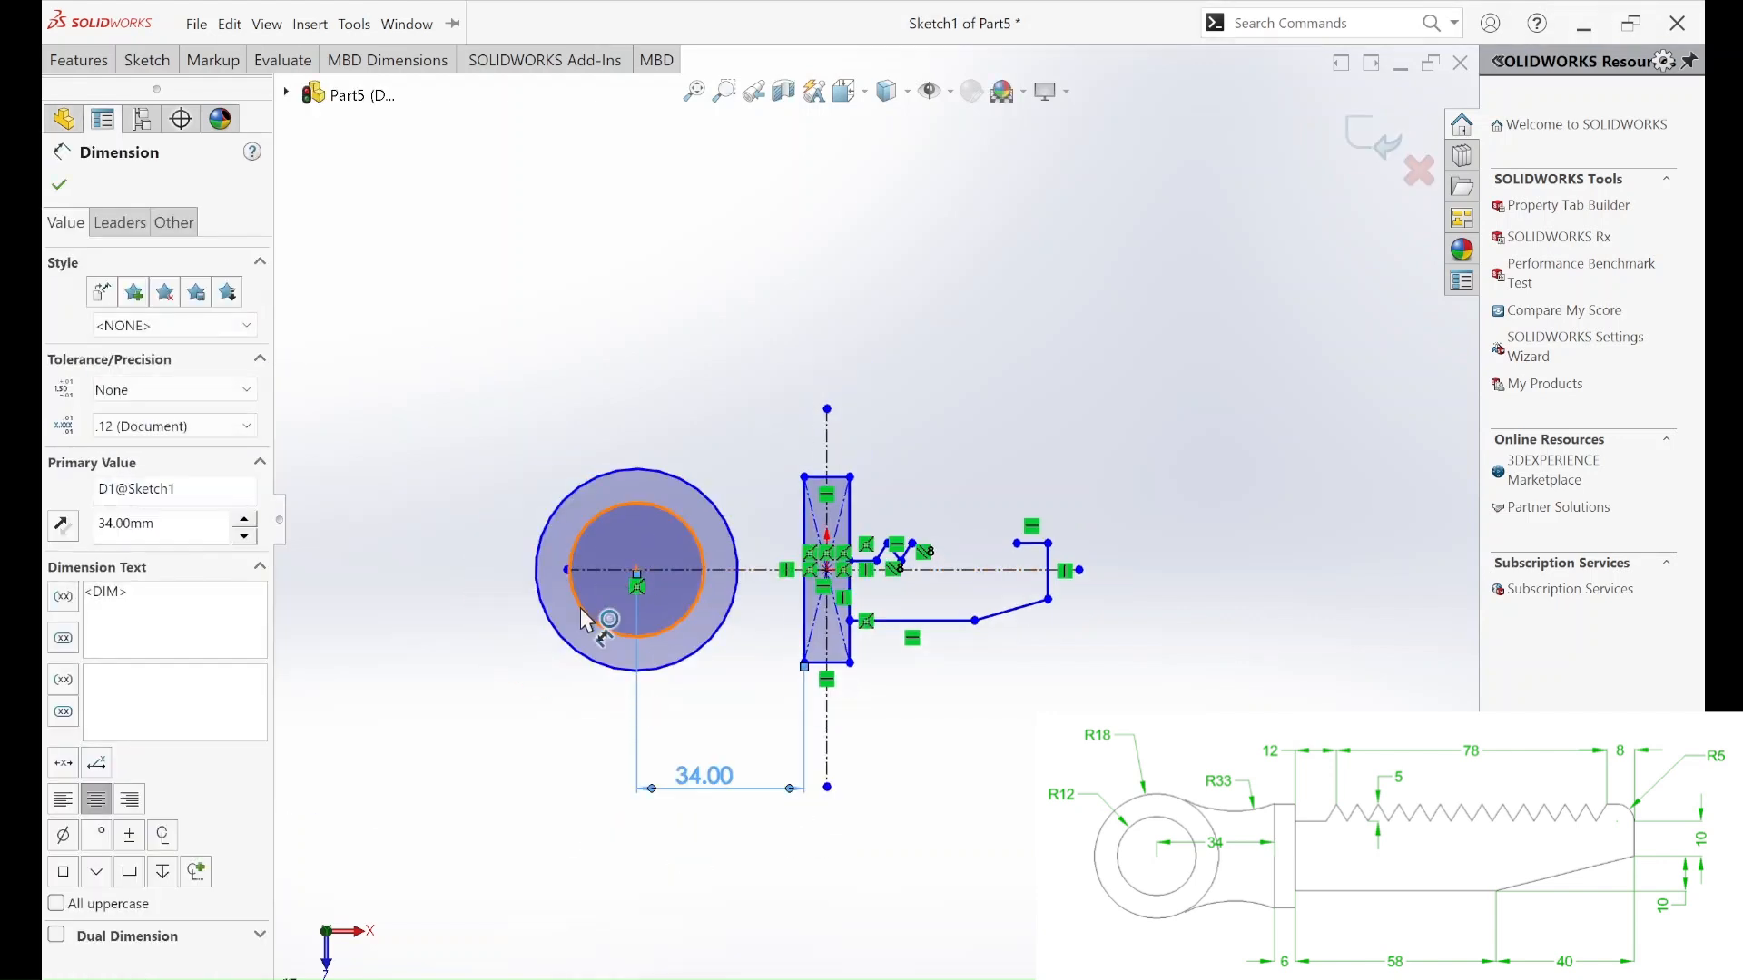
Dimension the inner circle's diameter as 24 mm and the outer circle's diameter as 36 mm.
click(584, 609)
click(423, 581)
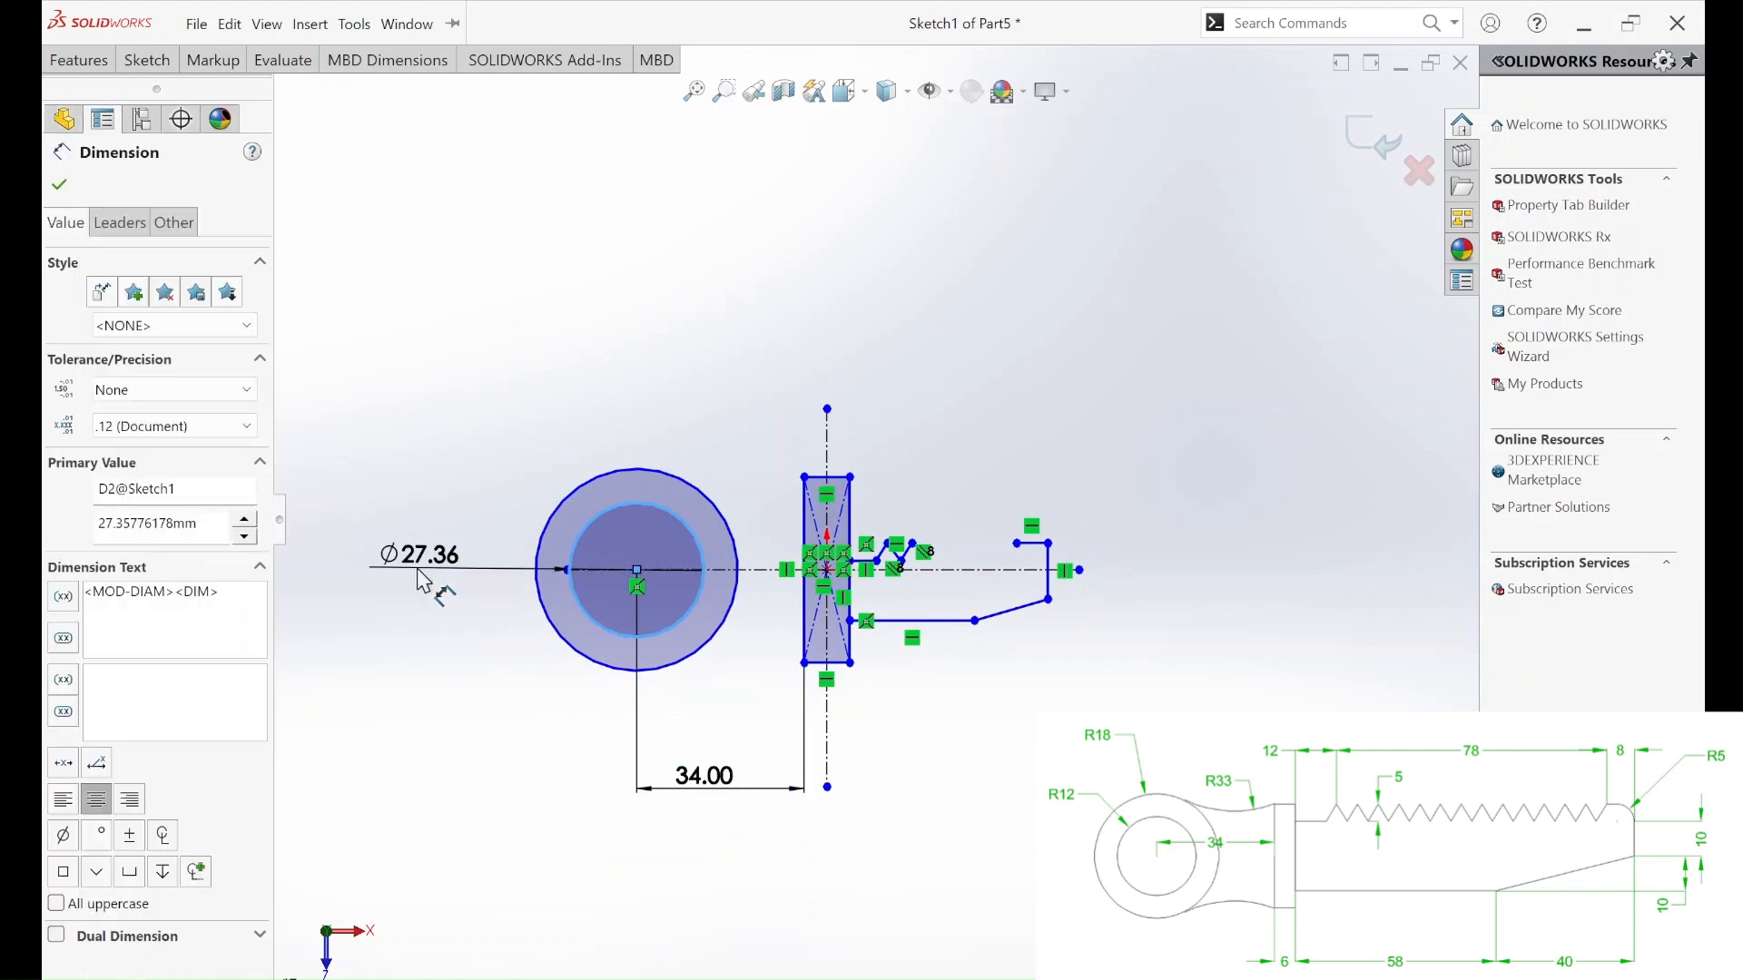
key(Return)
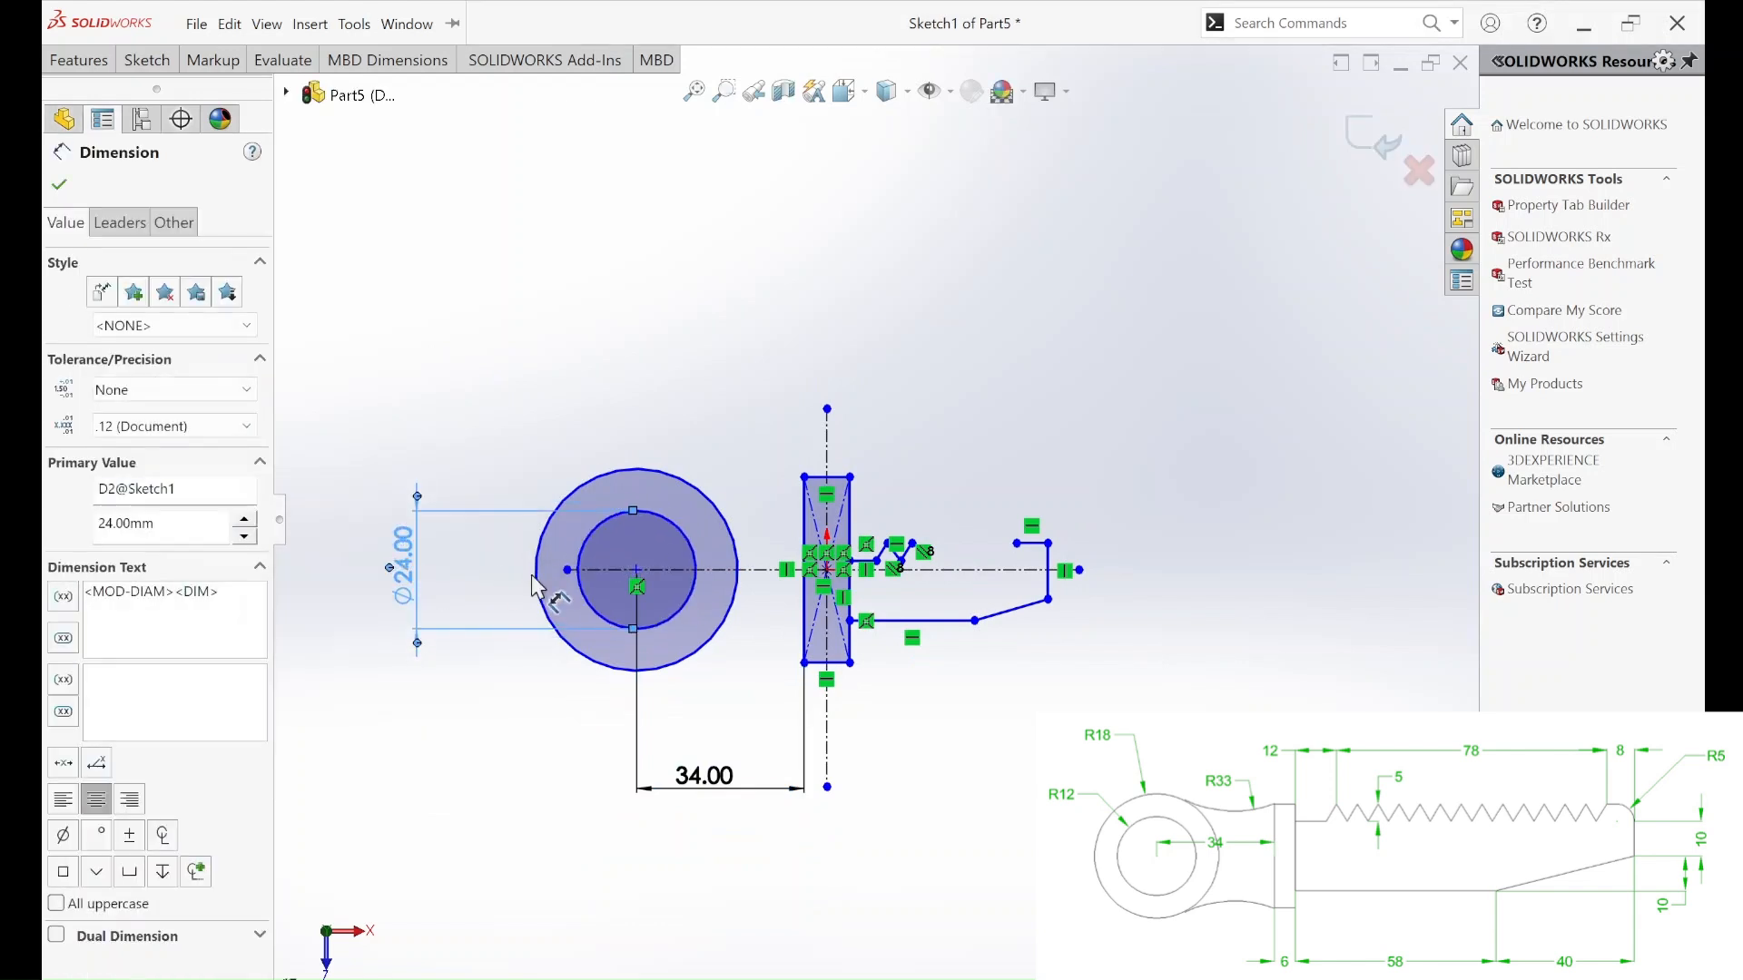
click(536, 574)
click(354, 588)
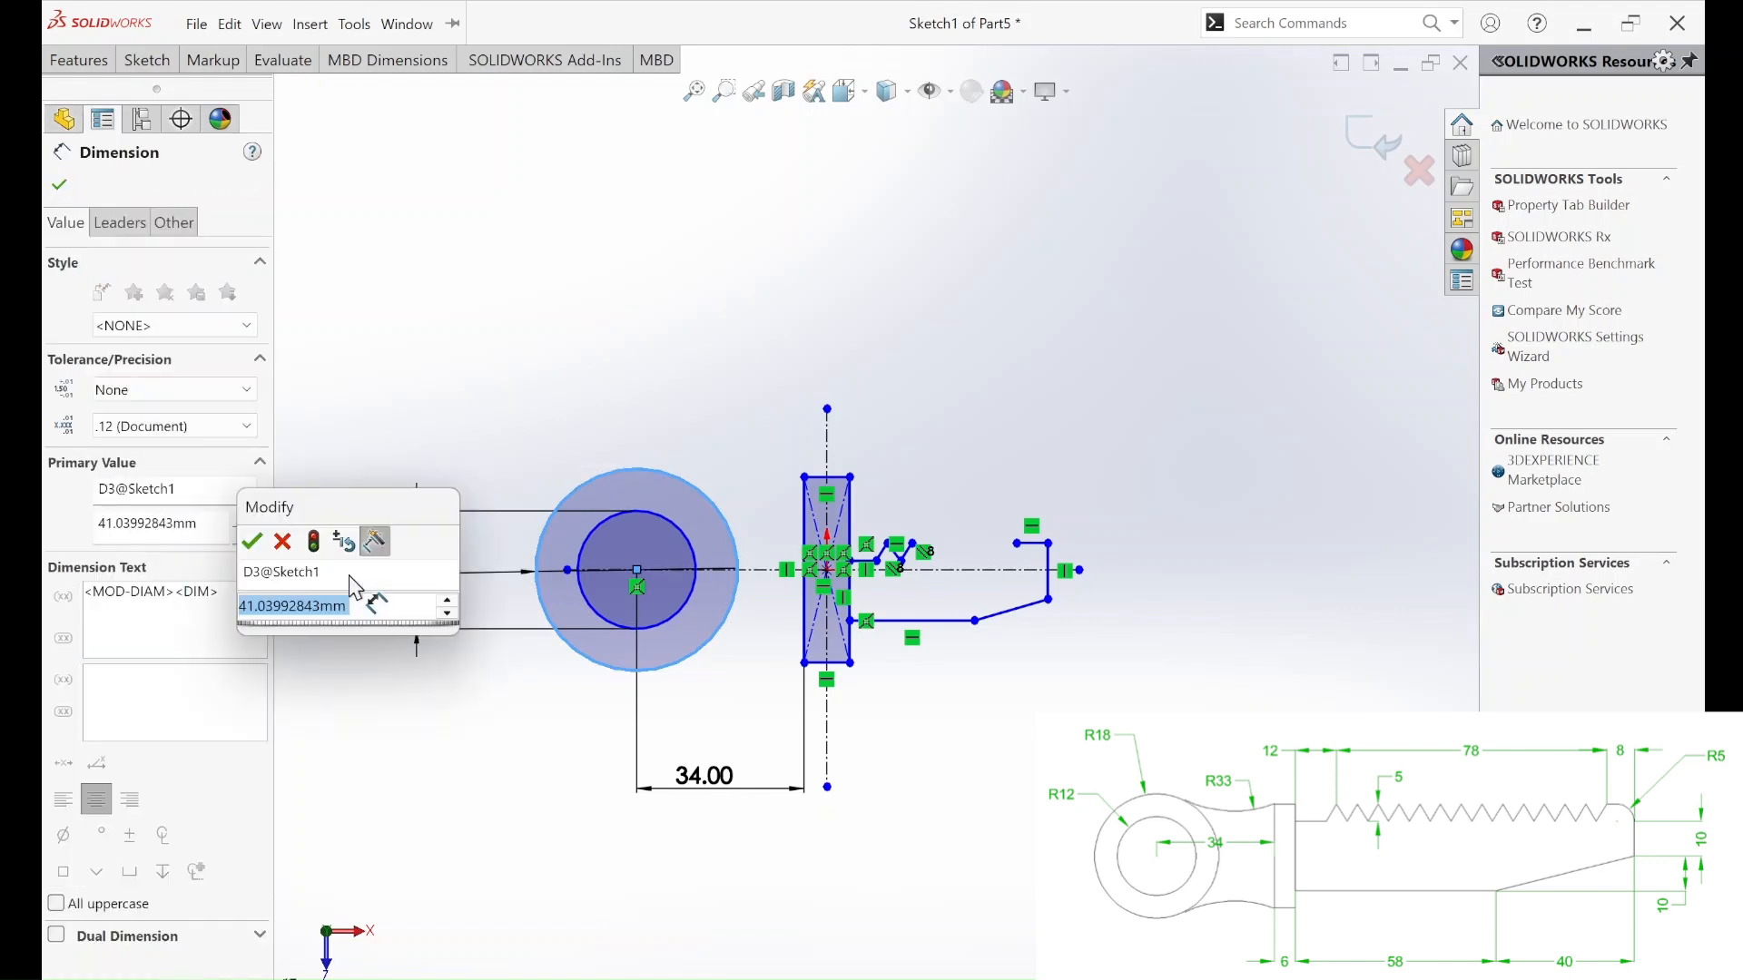
text(36)
key(Return)
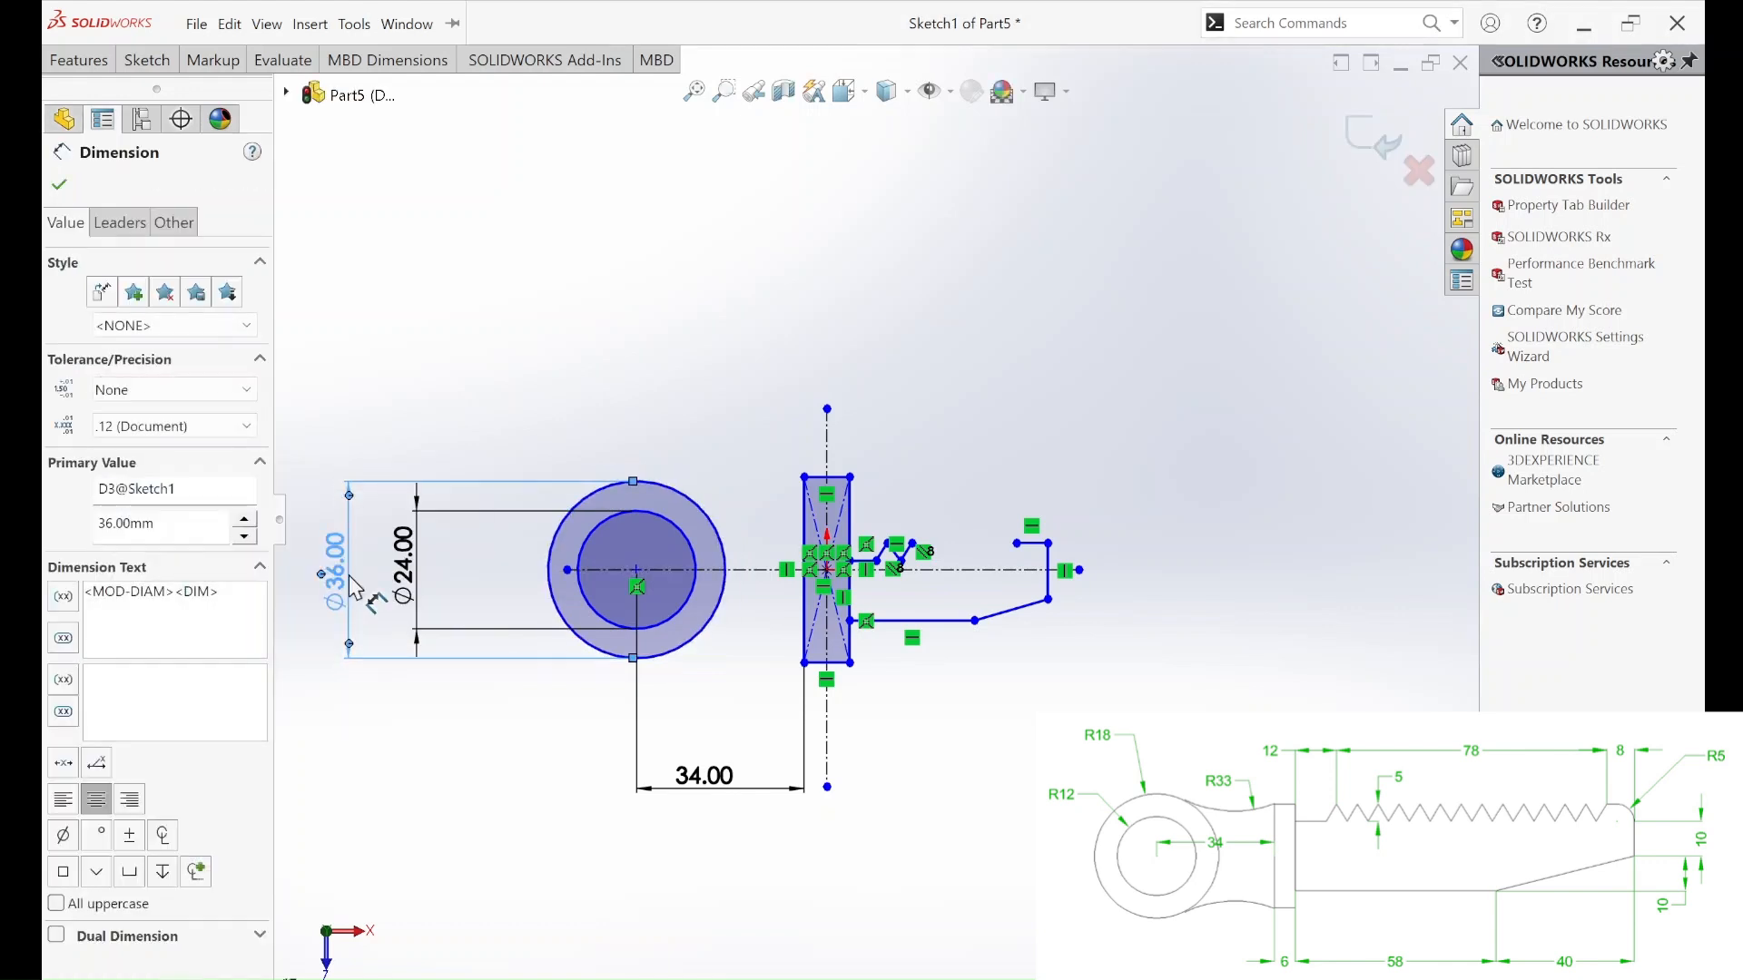
Make the rectangle's top edge tangent to the 36 mm circle.
scroll(692, 568, down, 2)
click(687, 445)
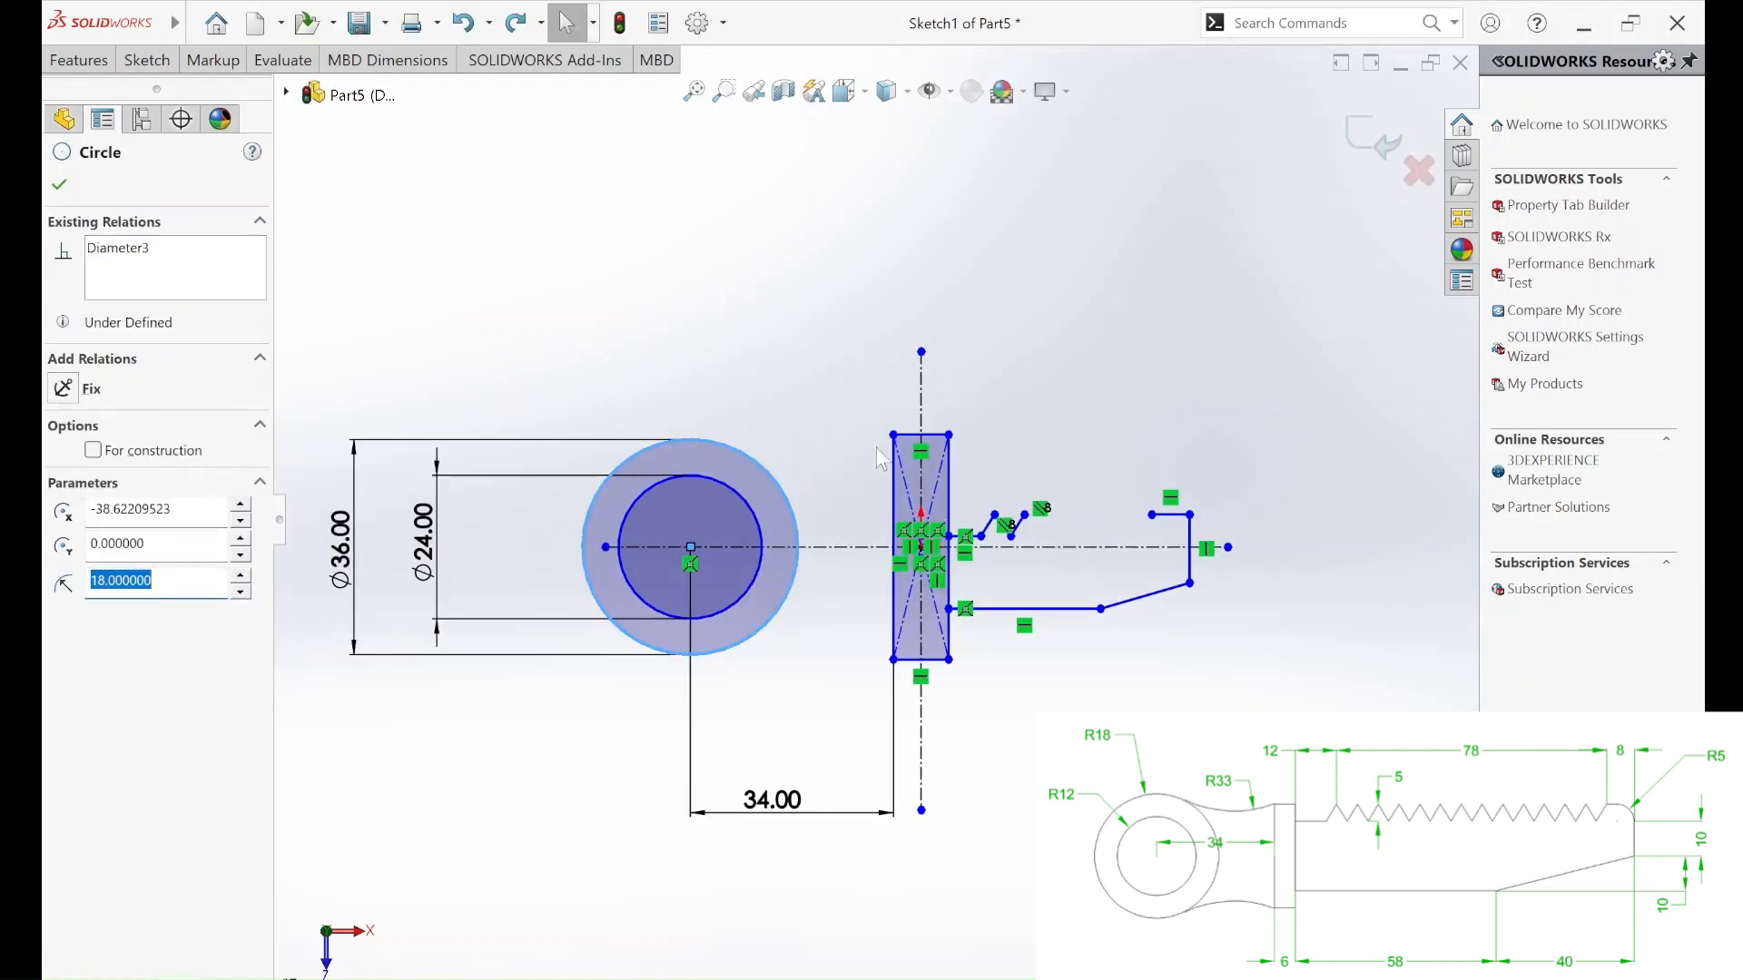
ctrl+click(914, 438)
click(963, 389)
click(789, 624)
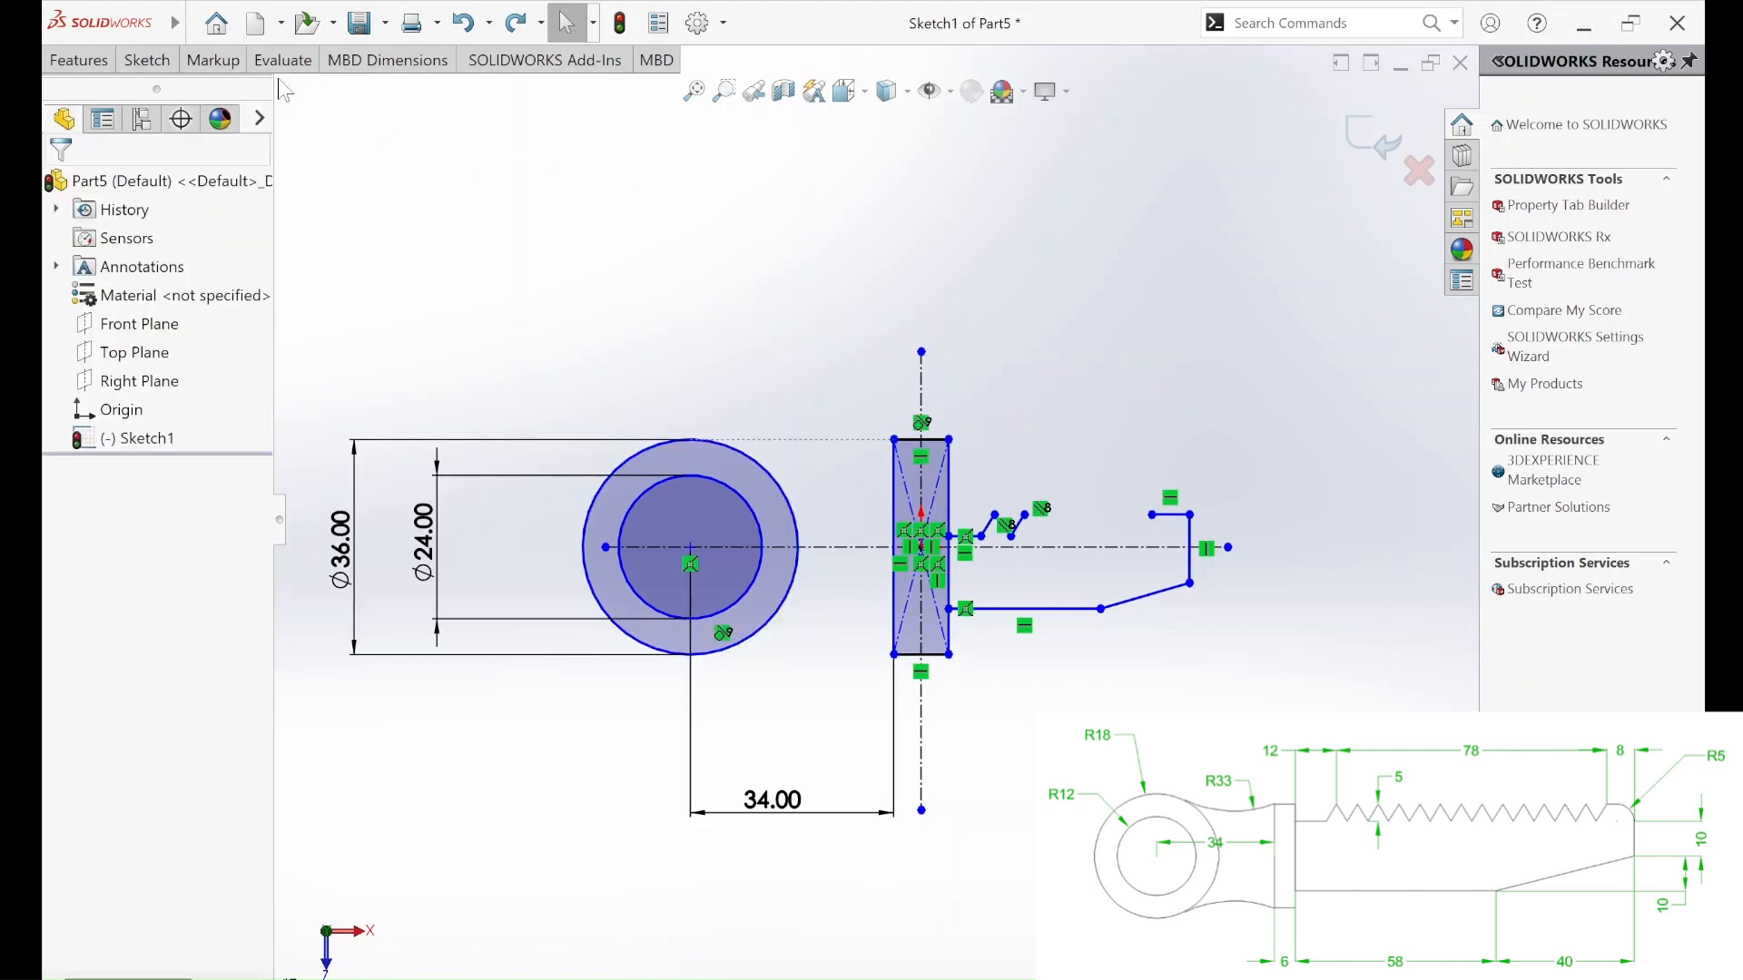
Sketch two circles between the ring and the rectangle, one below them and one above with a radius of about 21 mm.
click(146, 60)
click(224, 93)
click(804, 712)
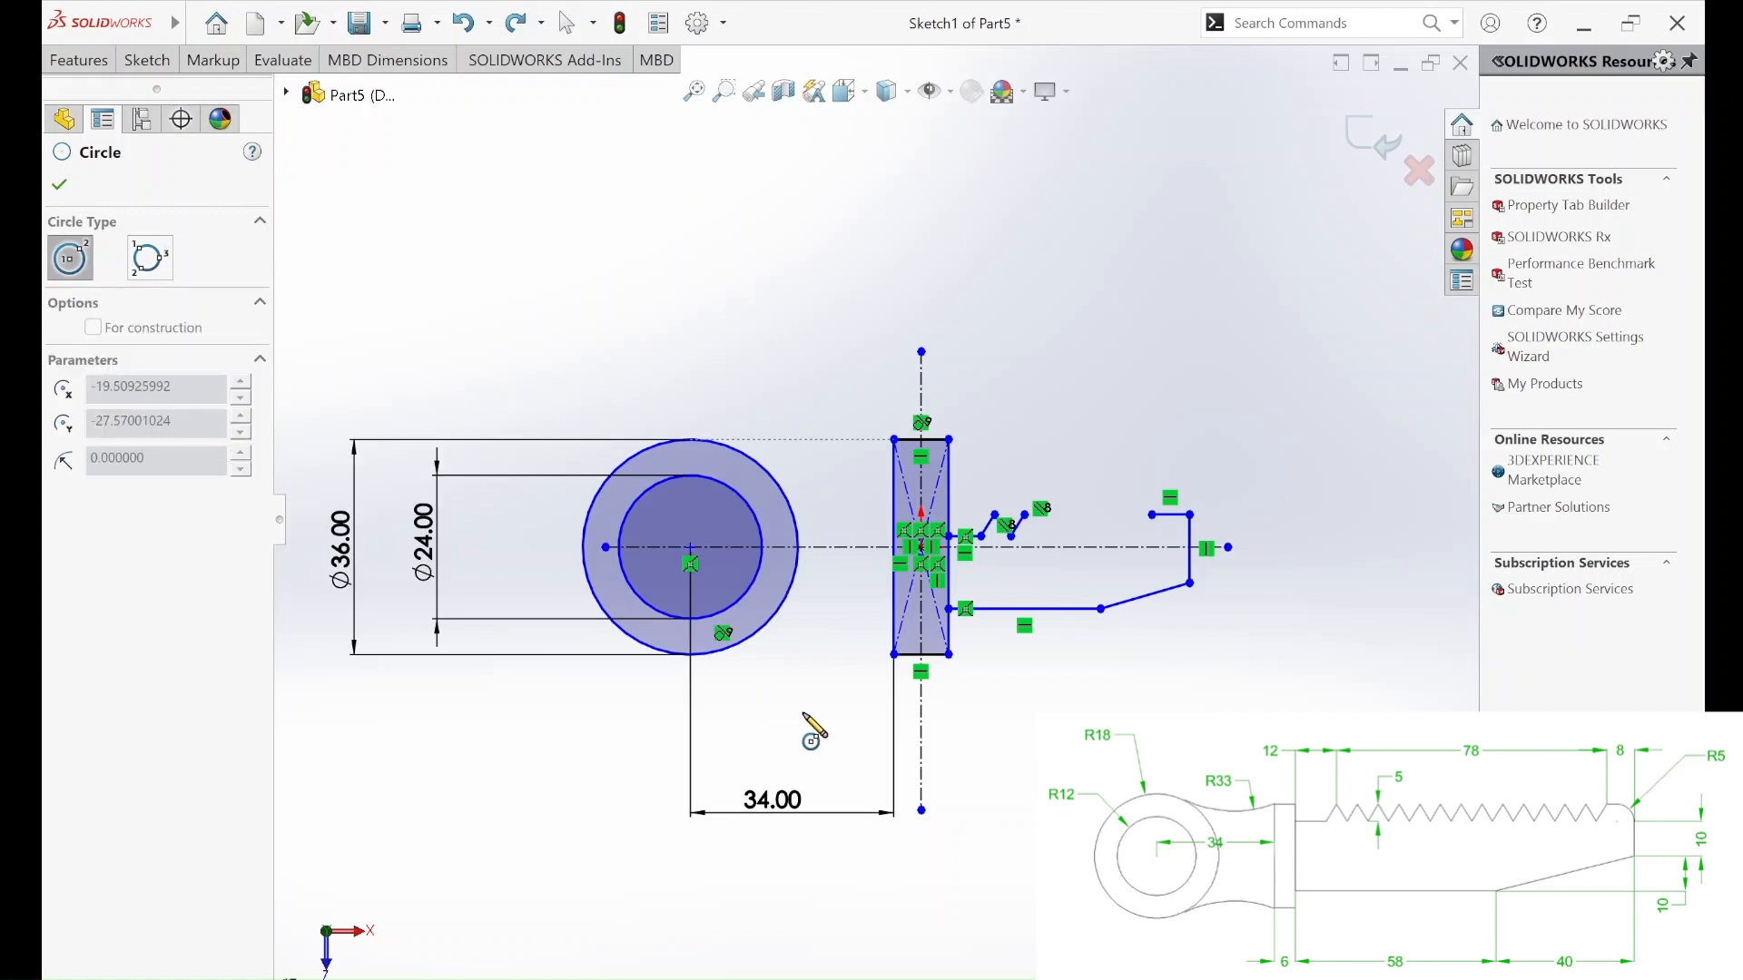
click(856, 763)
click(805, 376)
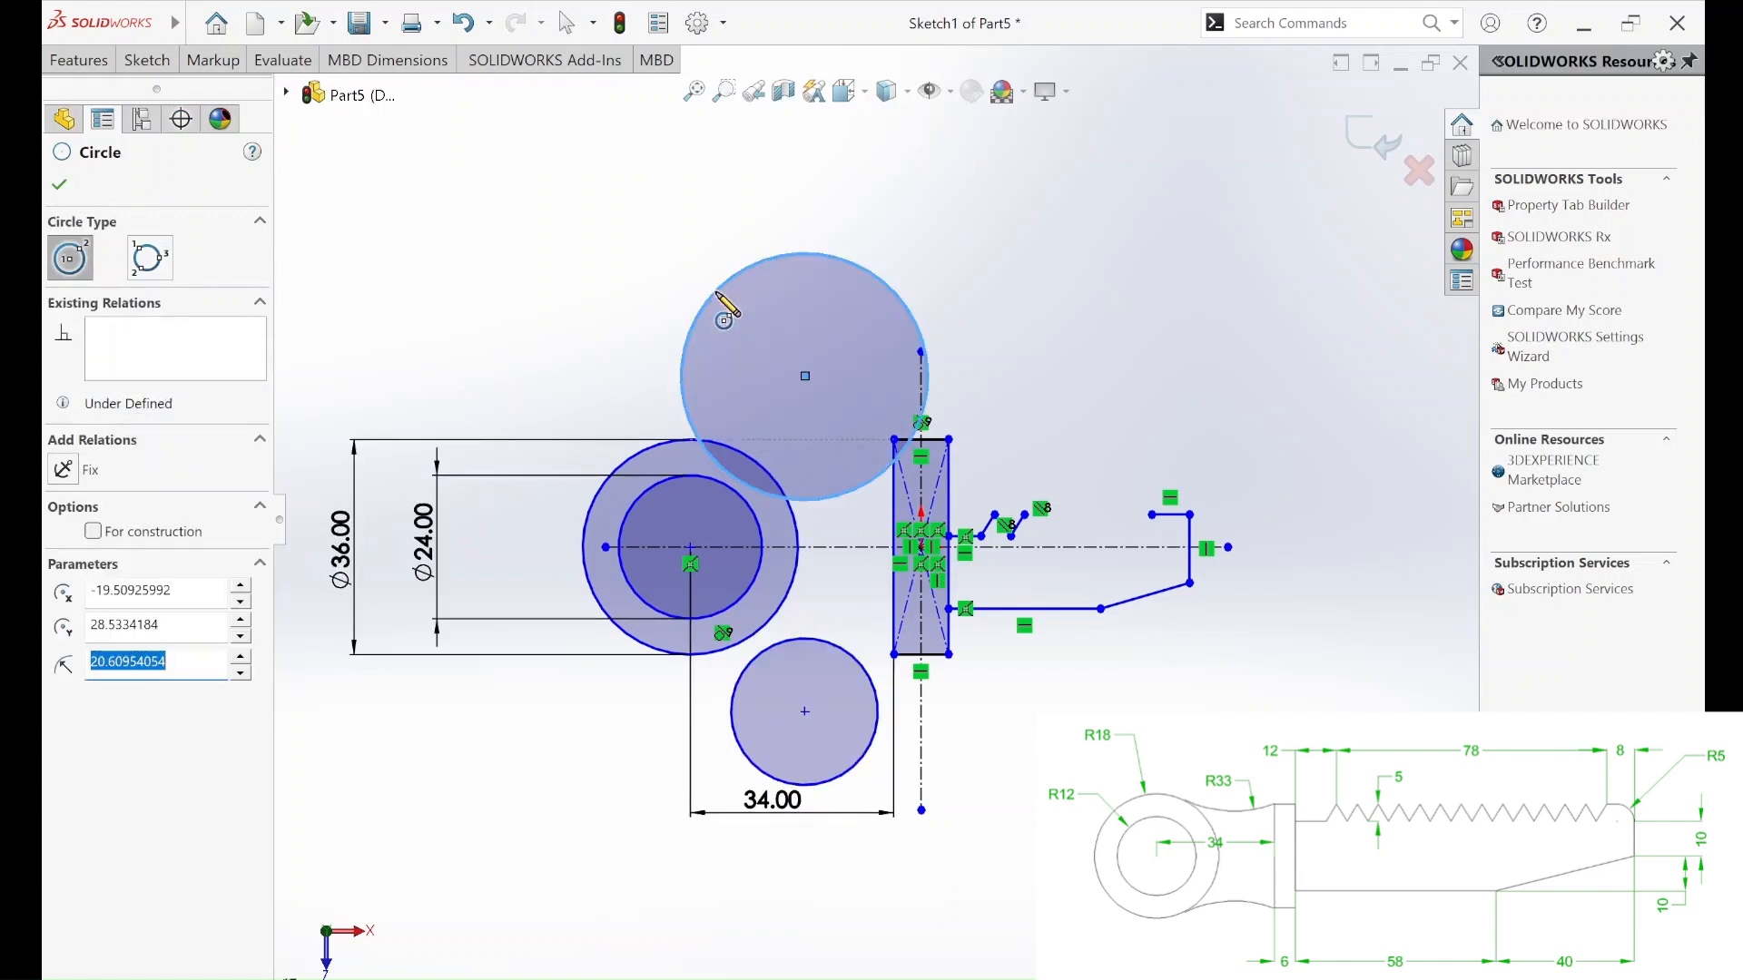
Move the upper circle up away from the ring and make it tangent to the 36 mm circle.
key(Escape)
drag(809, 382, 803, 308)
click(632, 307)
click(705, 385)
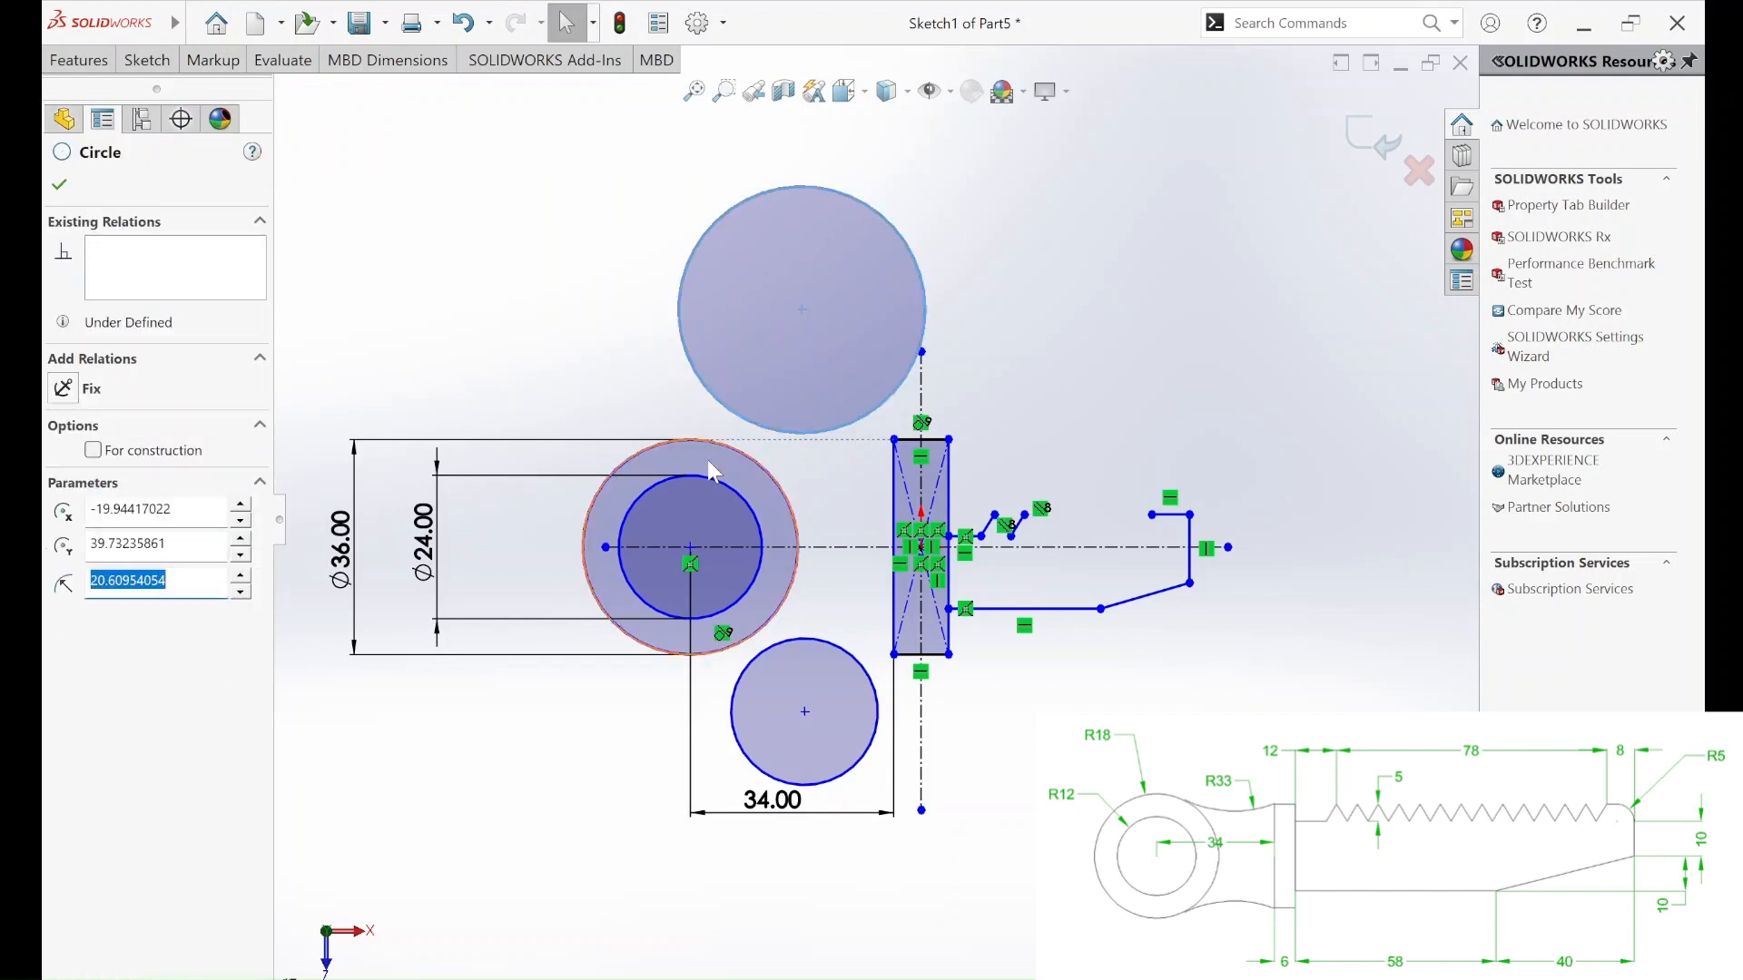
ctrl+click(705, 450)
click(797, 393)
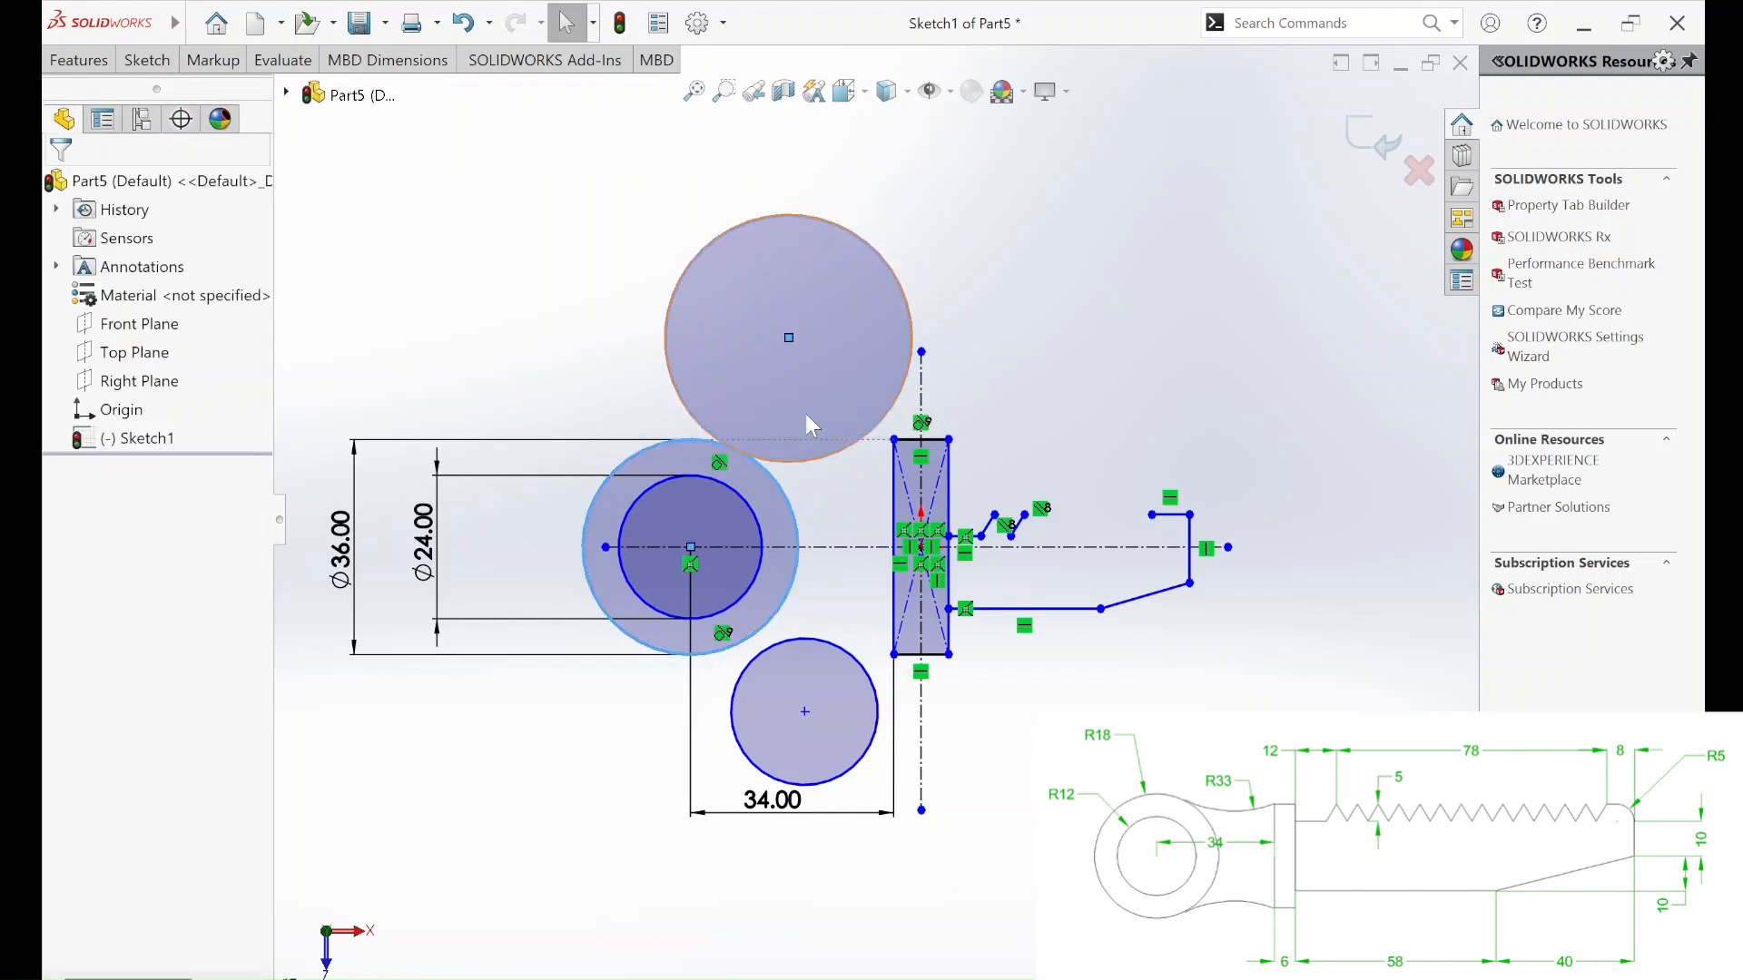
Make the upper circle coincident with the rectangle's top-left corner.
click(866, 450)
ctrl+click(895, 443)
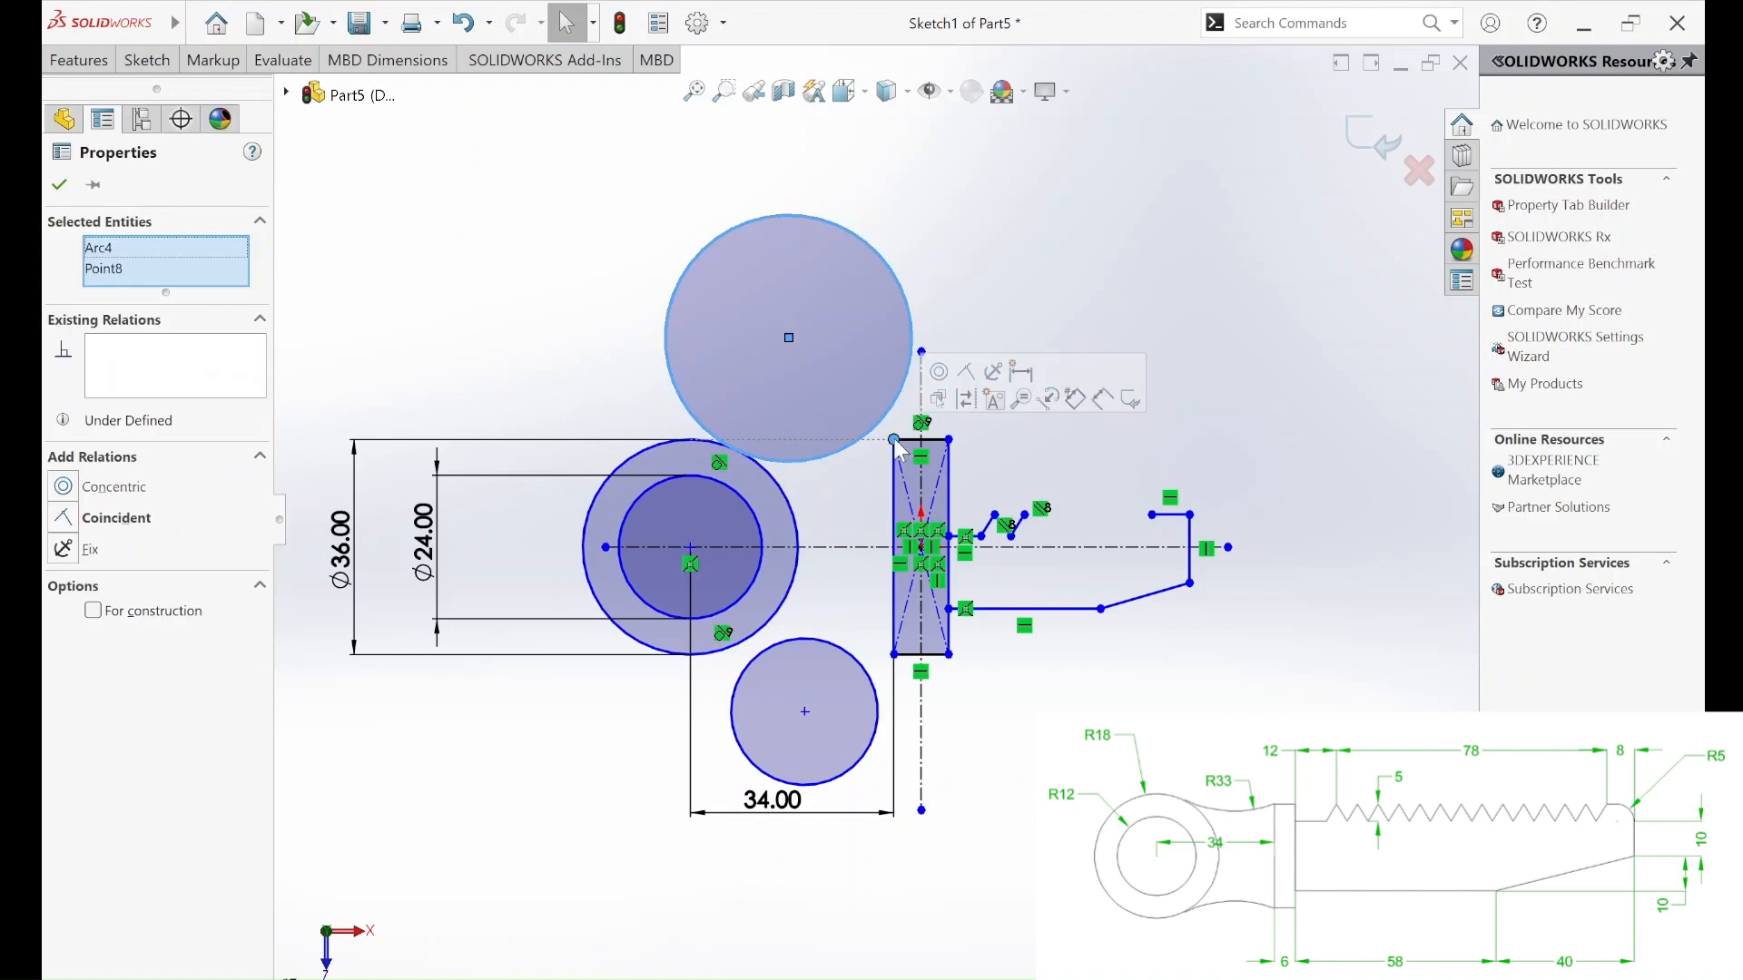
click(973, 381)
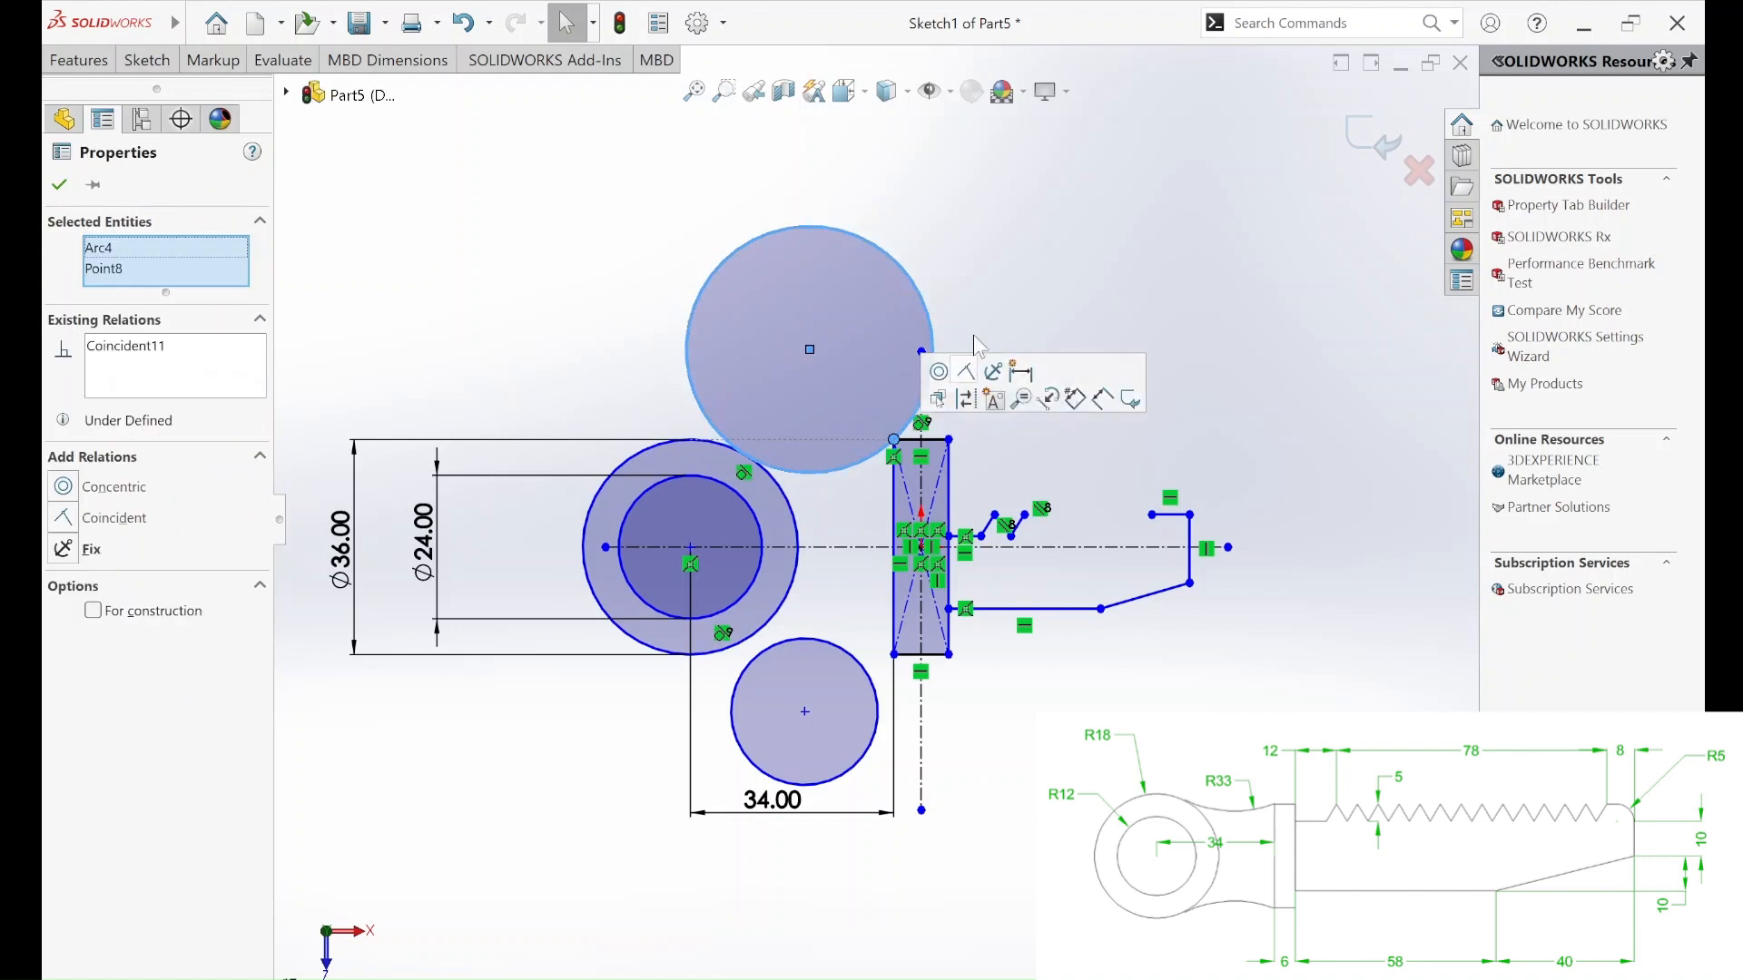
Make the lower circle tangent to the 36 mm circle.
click(776, 655)
ctrl+click(783, 601)
click(827, 564)
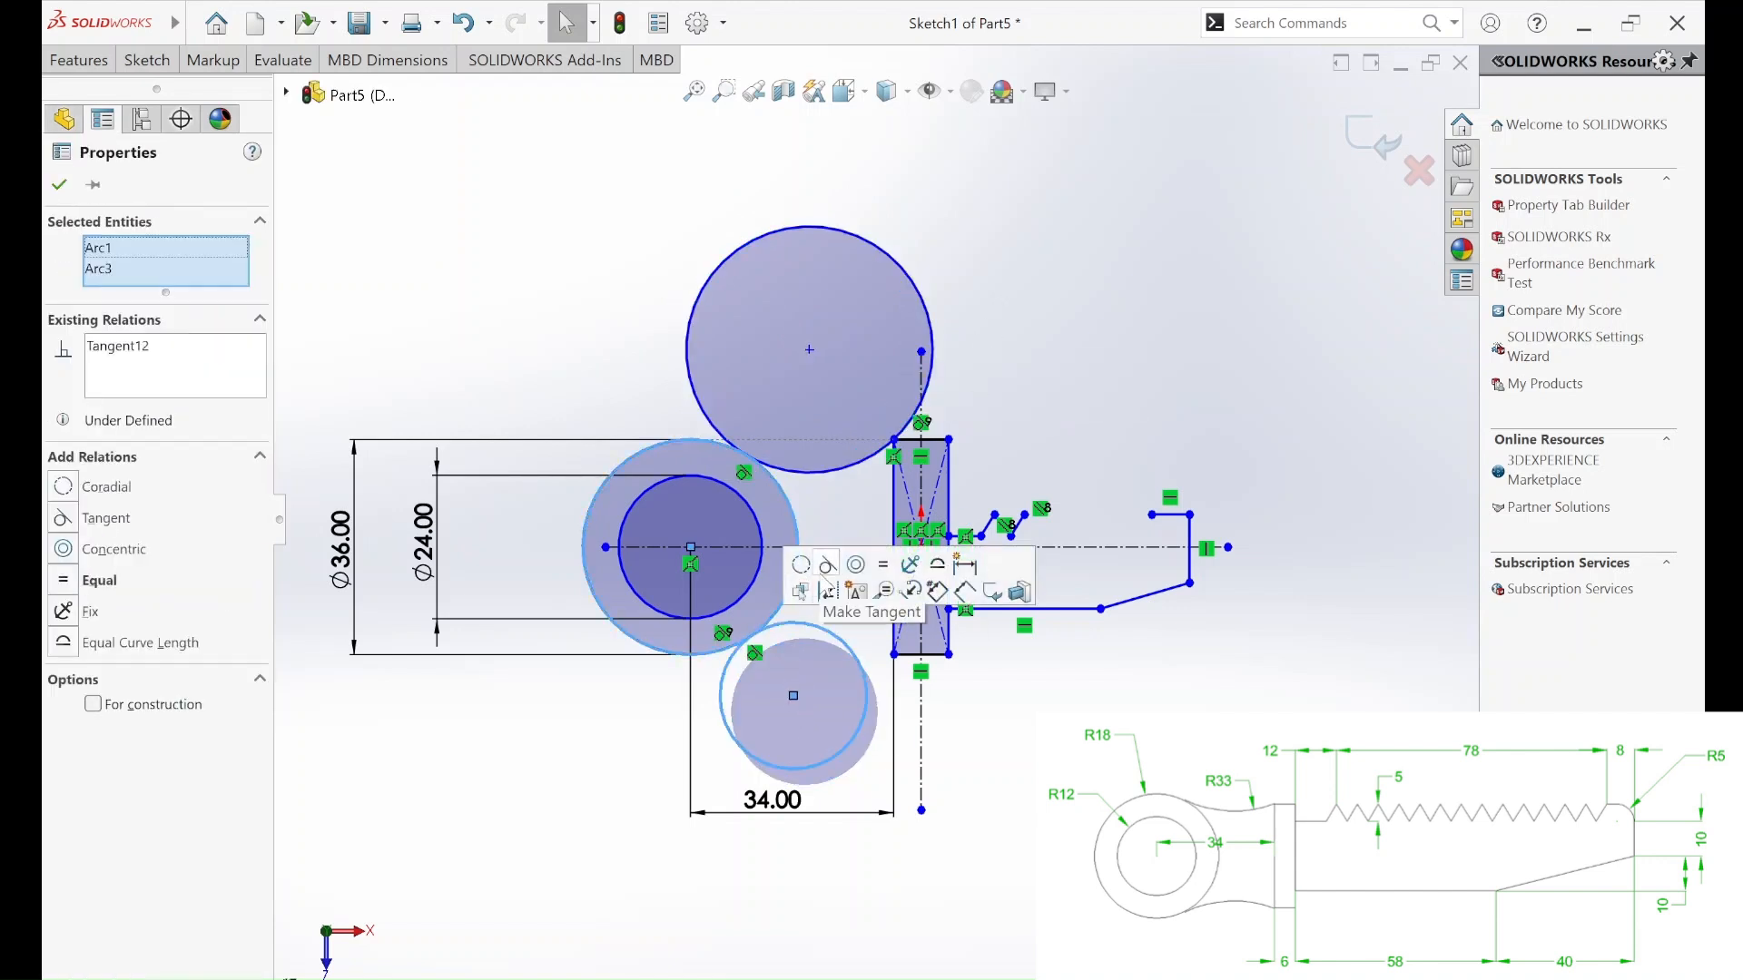
ctrl+click(895, 654)
key(Escape)
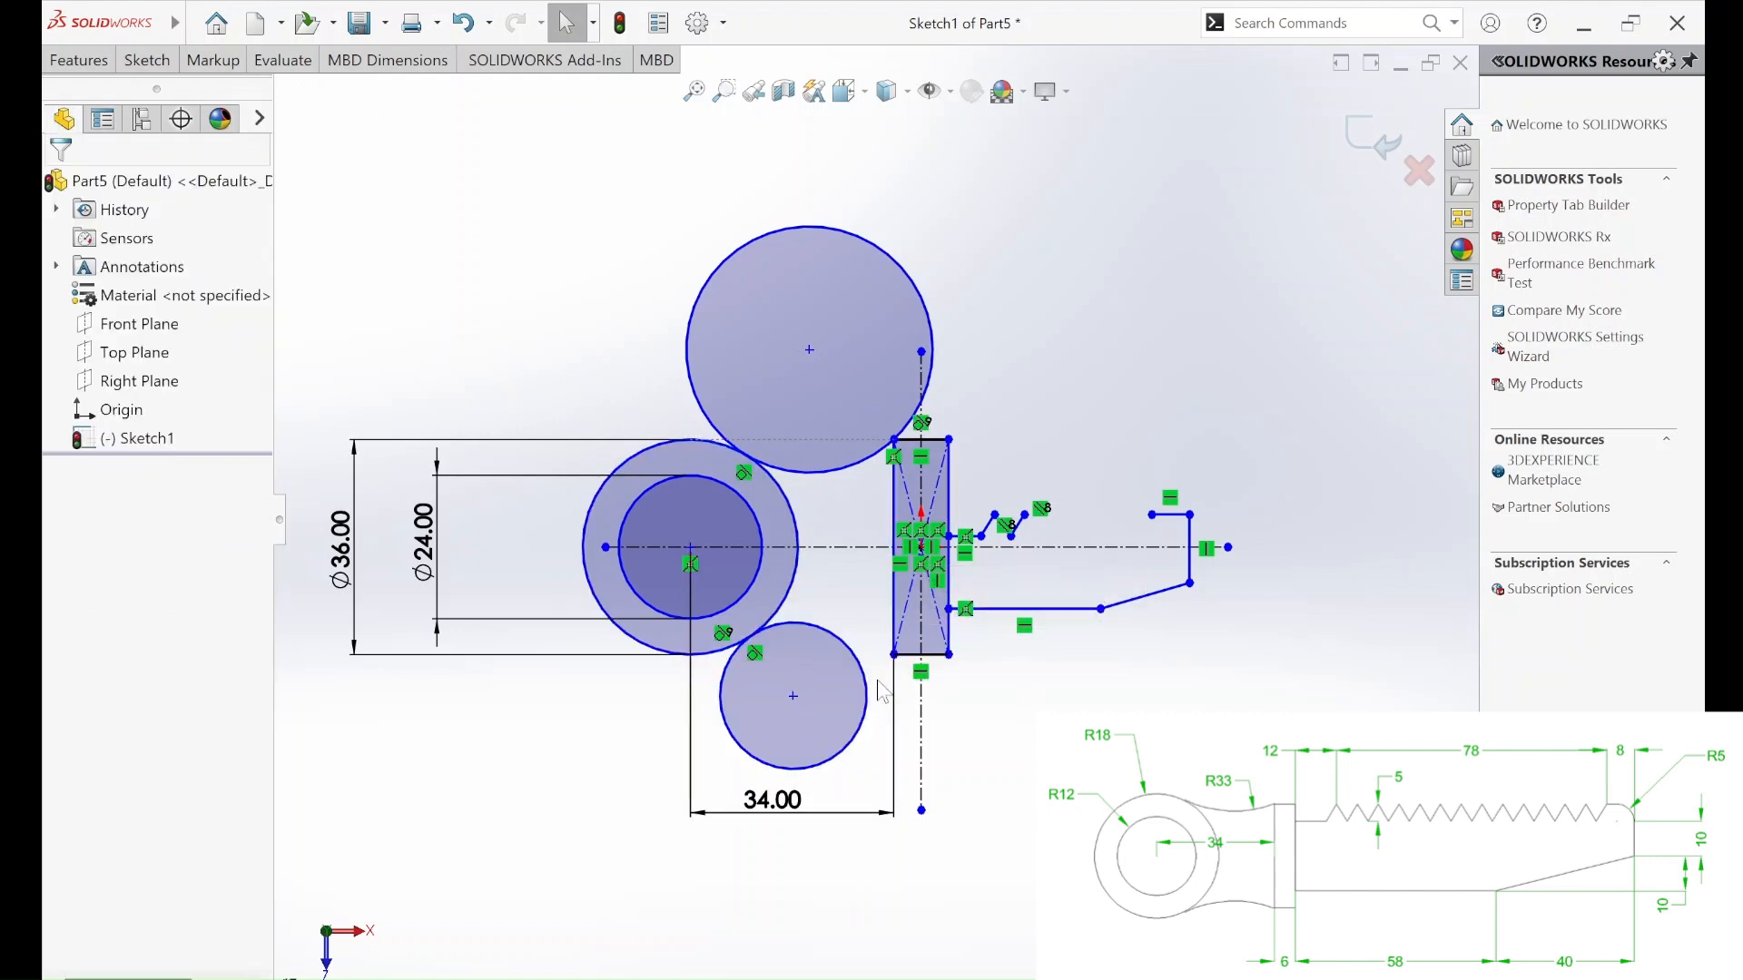
Enlarge the lower circle to a radius of about 15.6 mm and make it coincident with the rectangle's bottom-left corner.
click(870, 697)
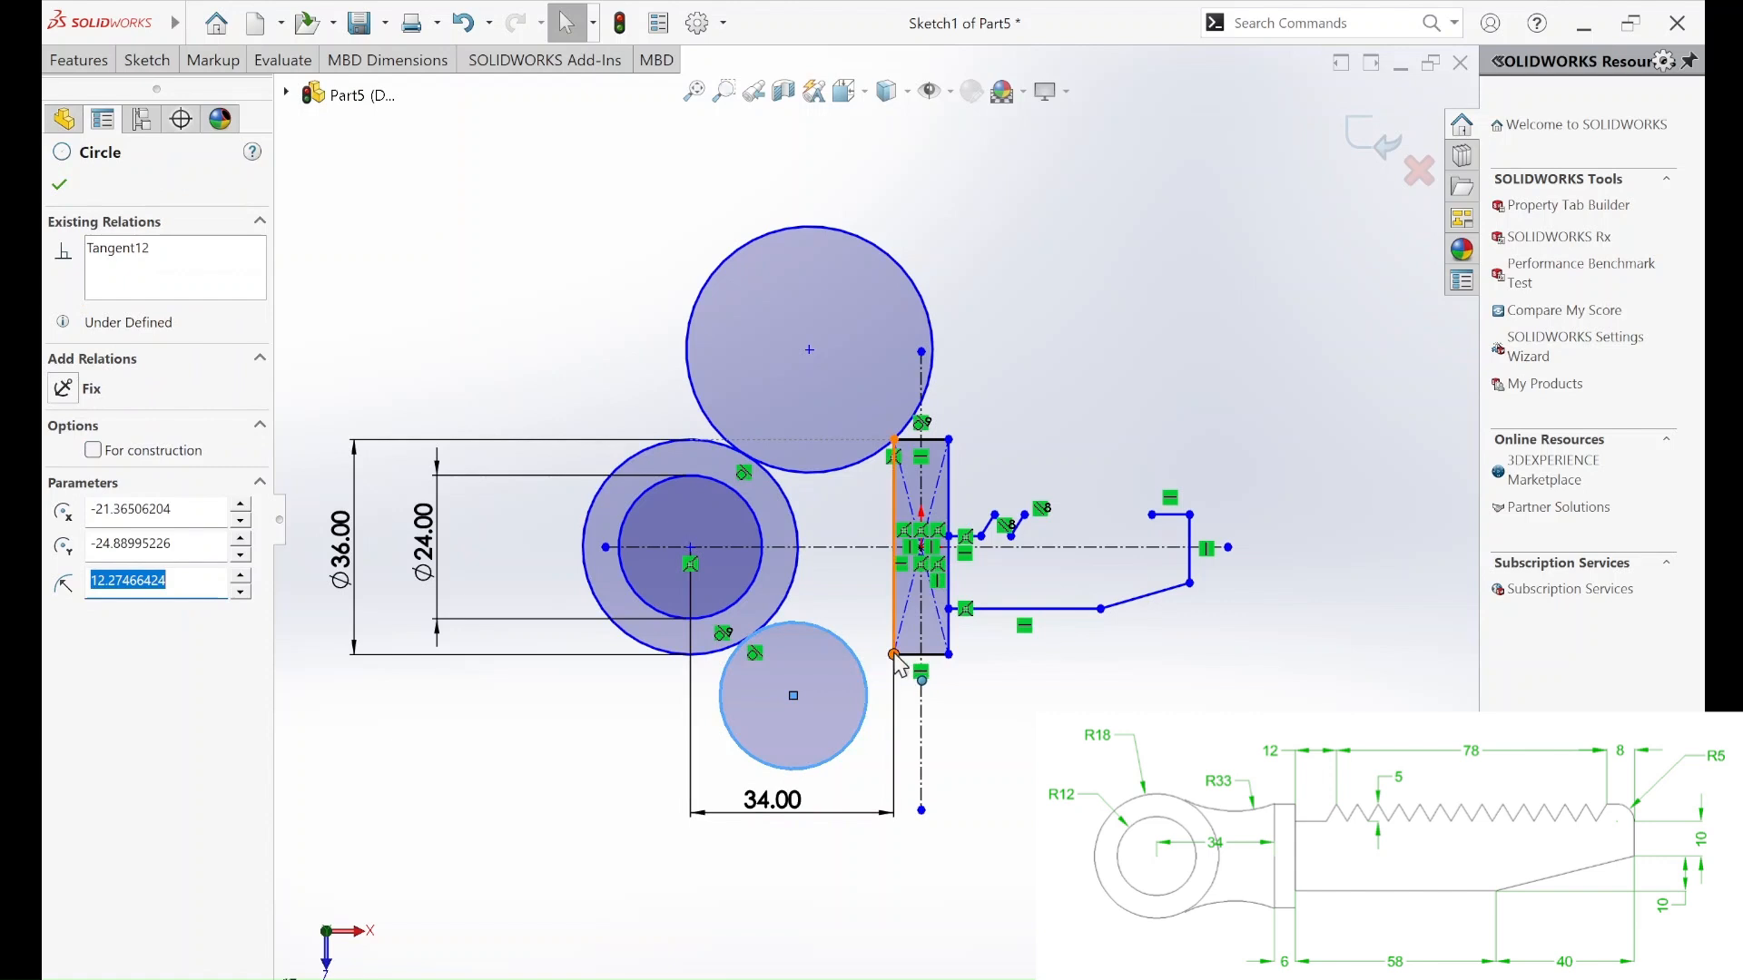
click(949, 702)
drag(879, 713, 897, 680)
click(890, 683)
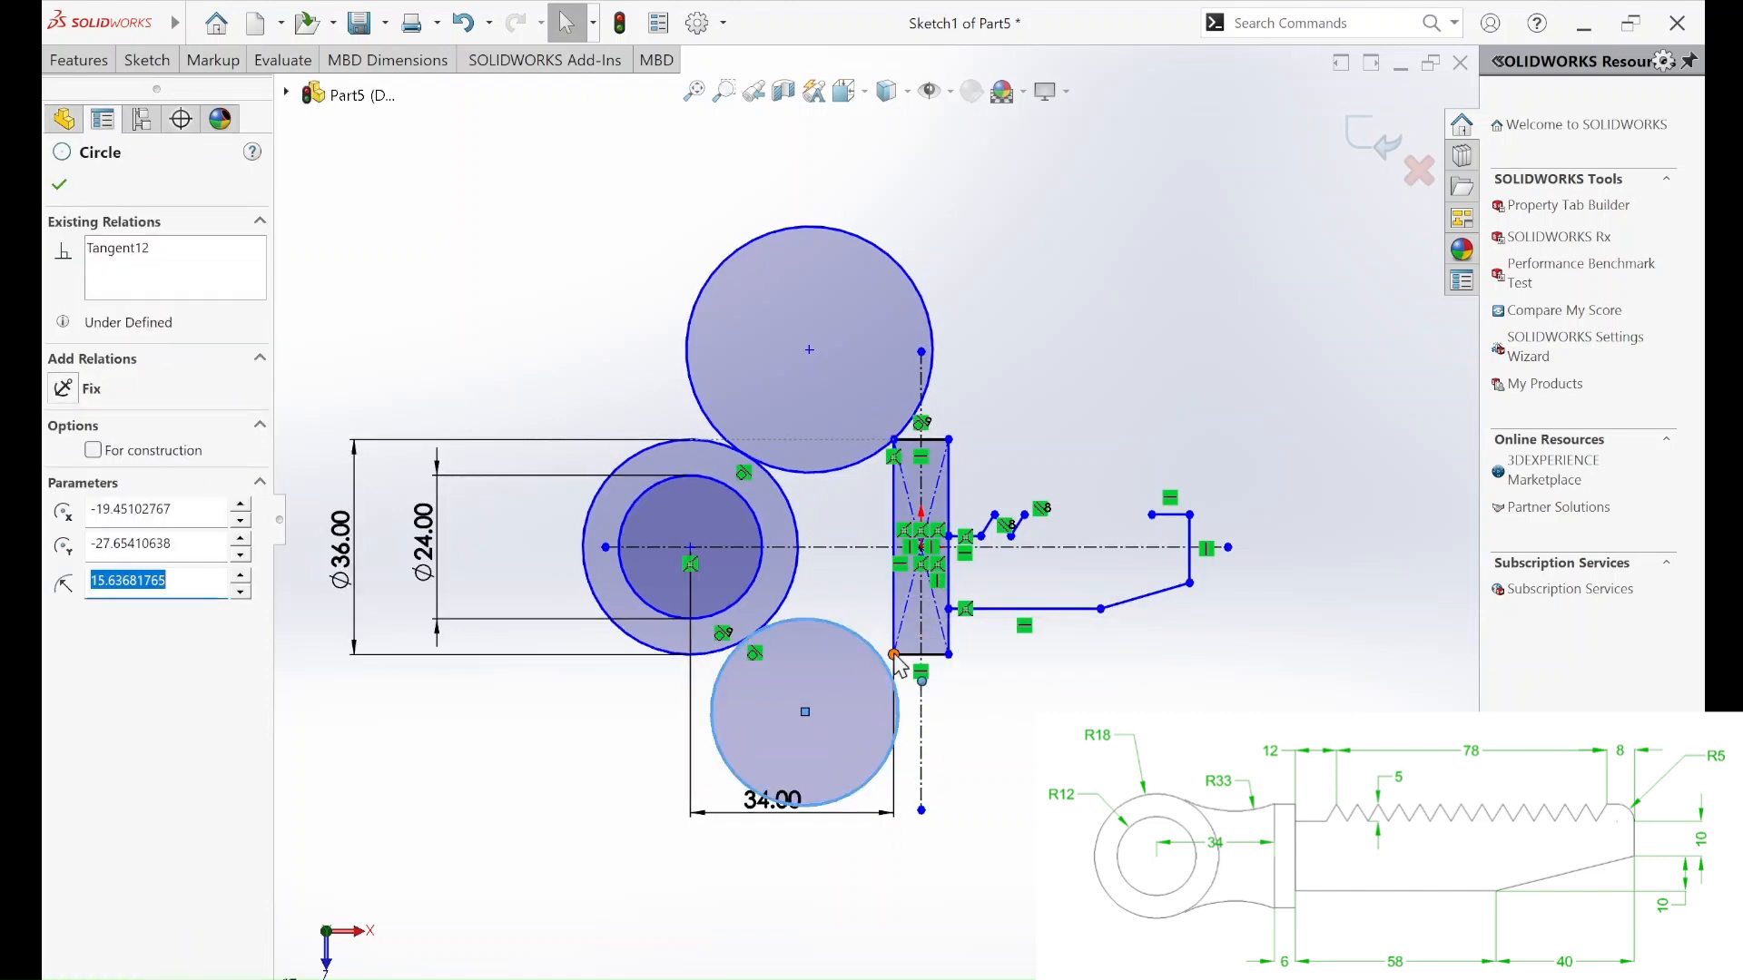
ctrl+click(894, 654)
click(964, 588)
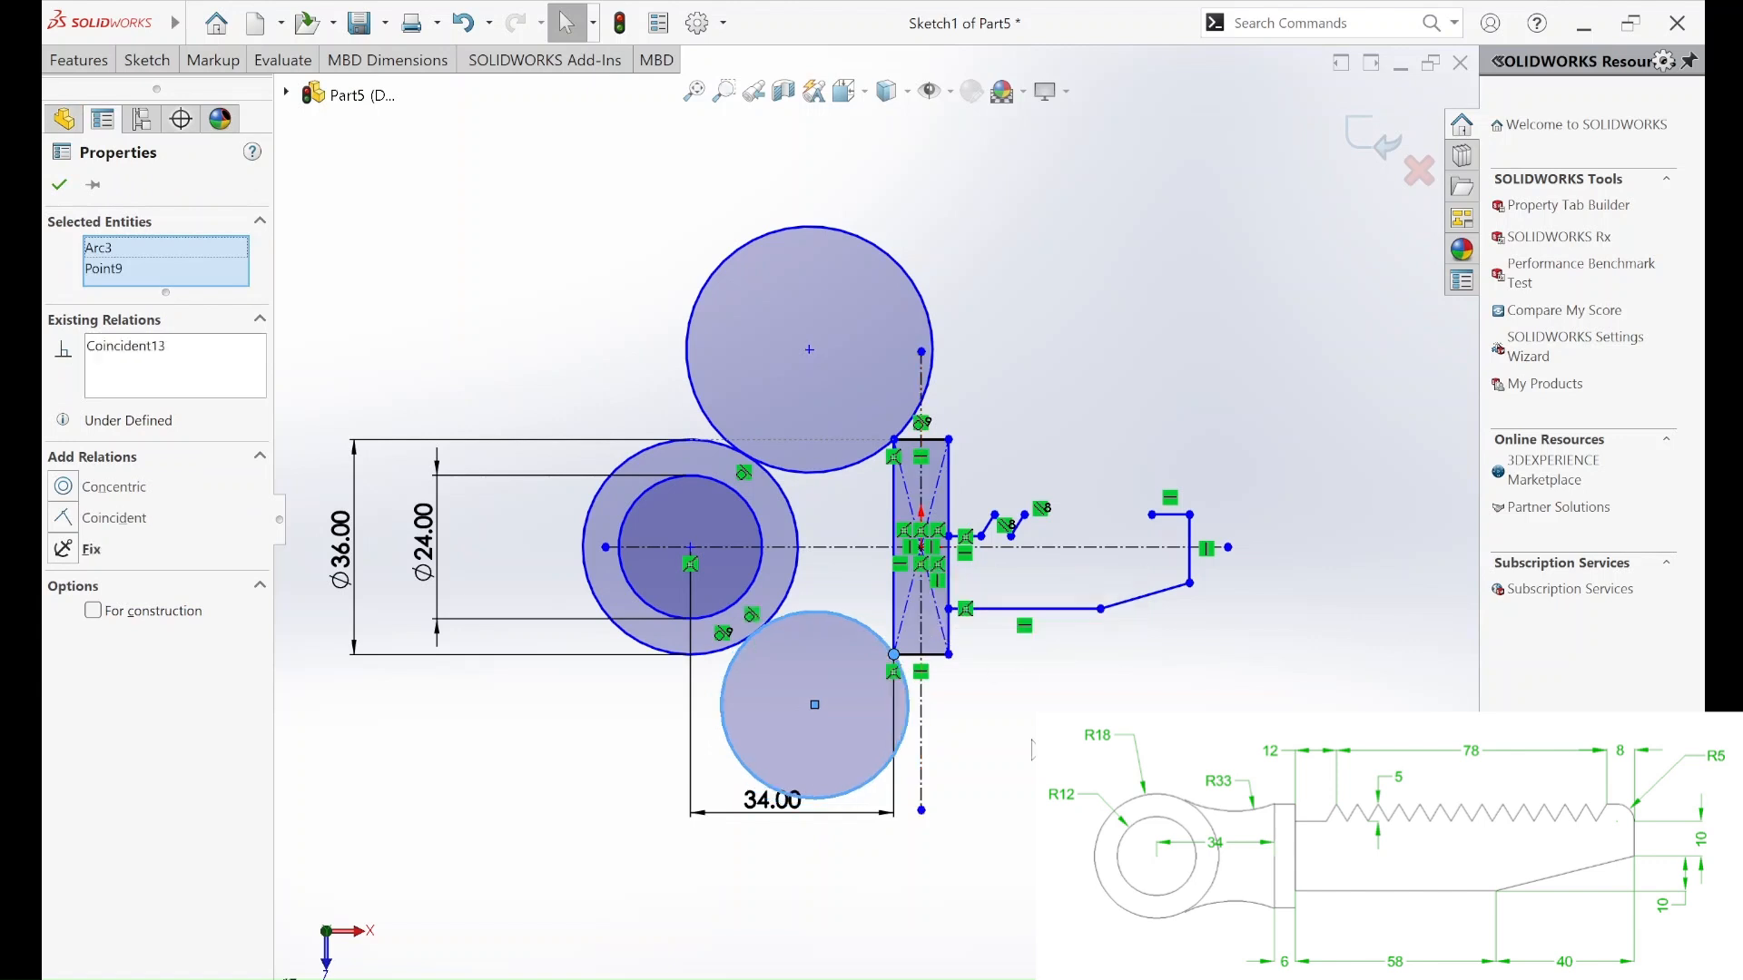
click(1032, 749)
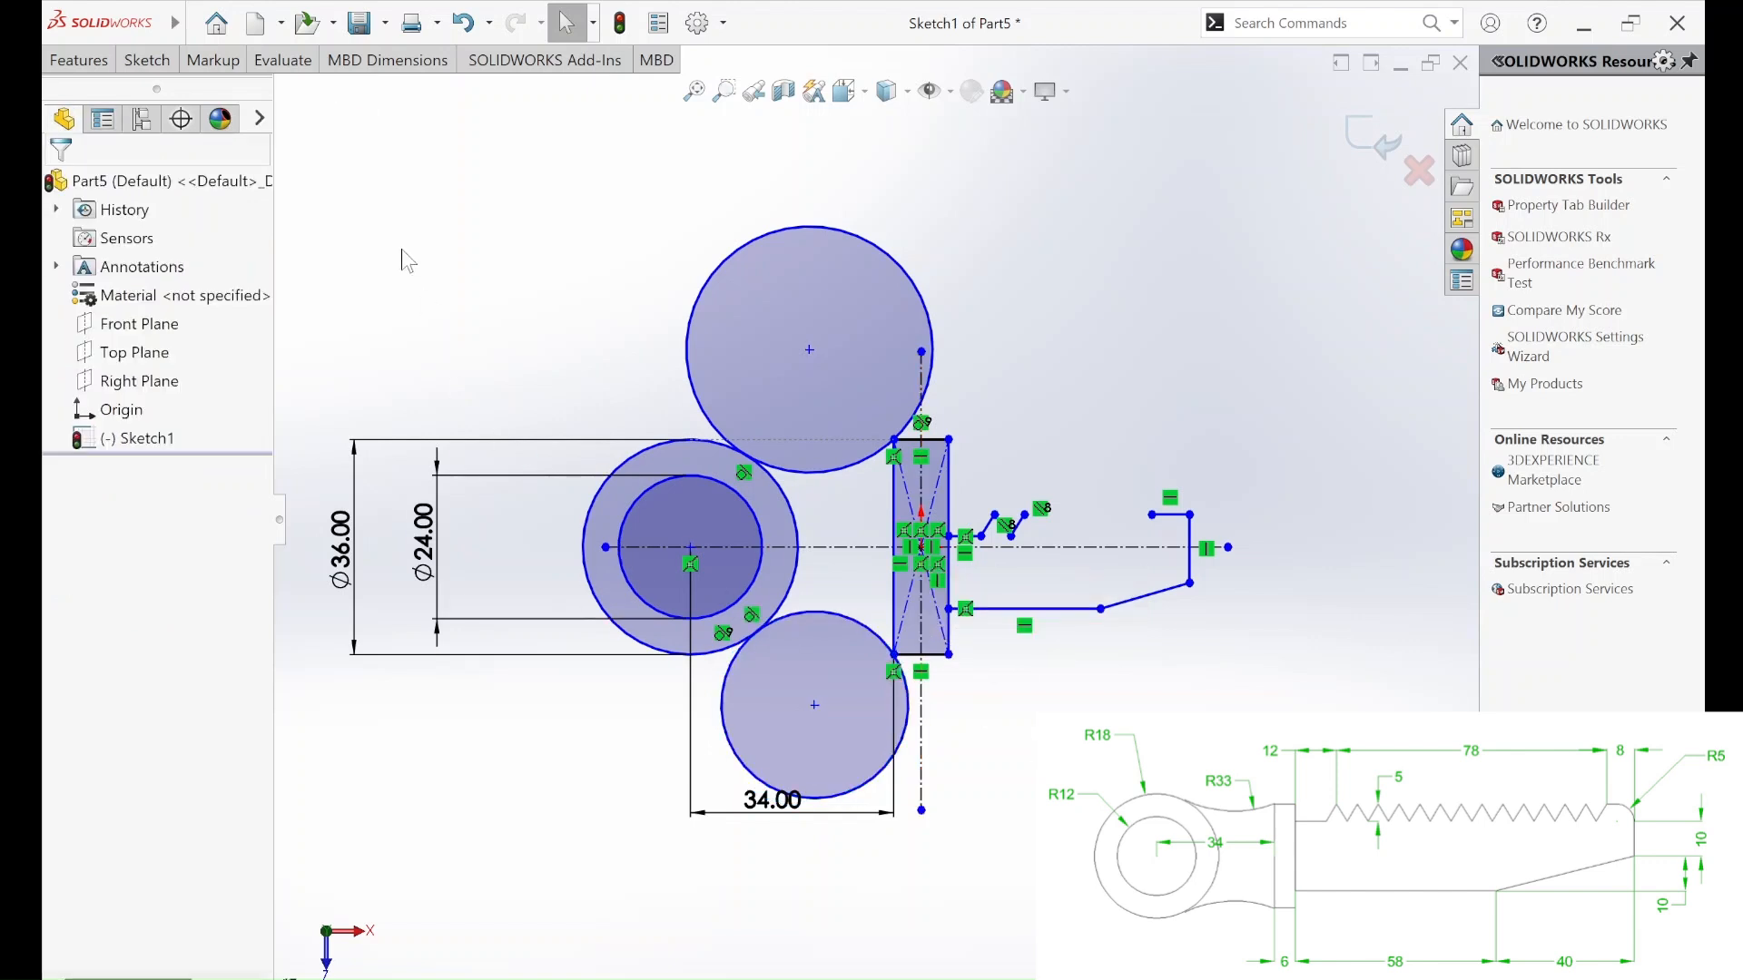
Dimension the diameters of the lower and upper transition circles as 66 mm each.
click(148, 61)
click(136, 134)
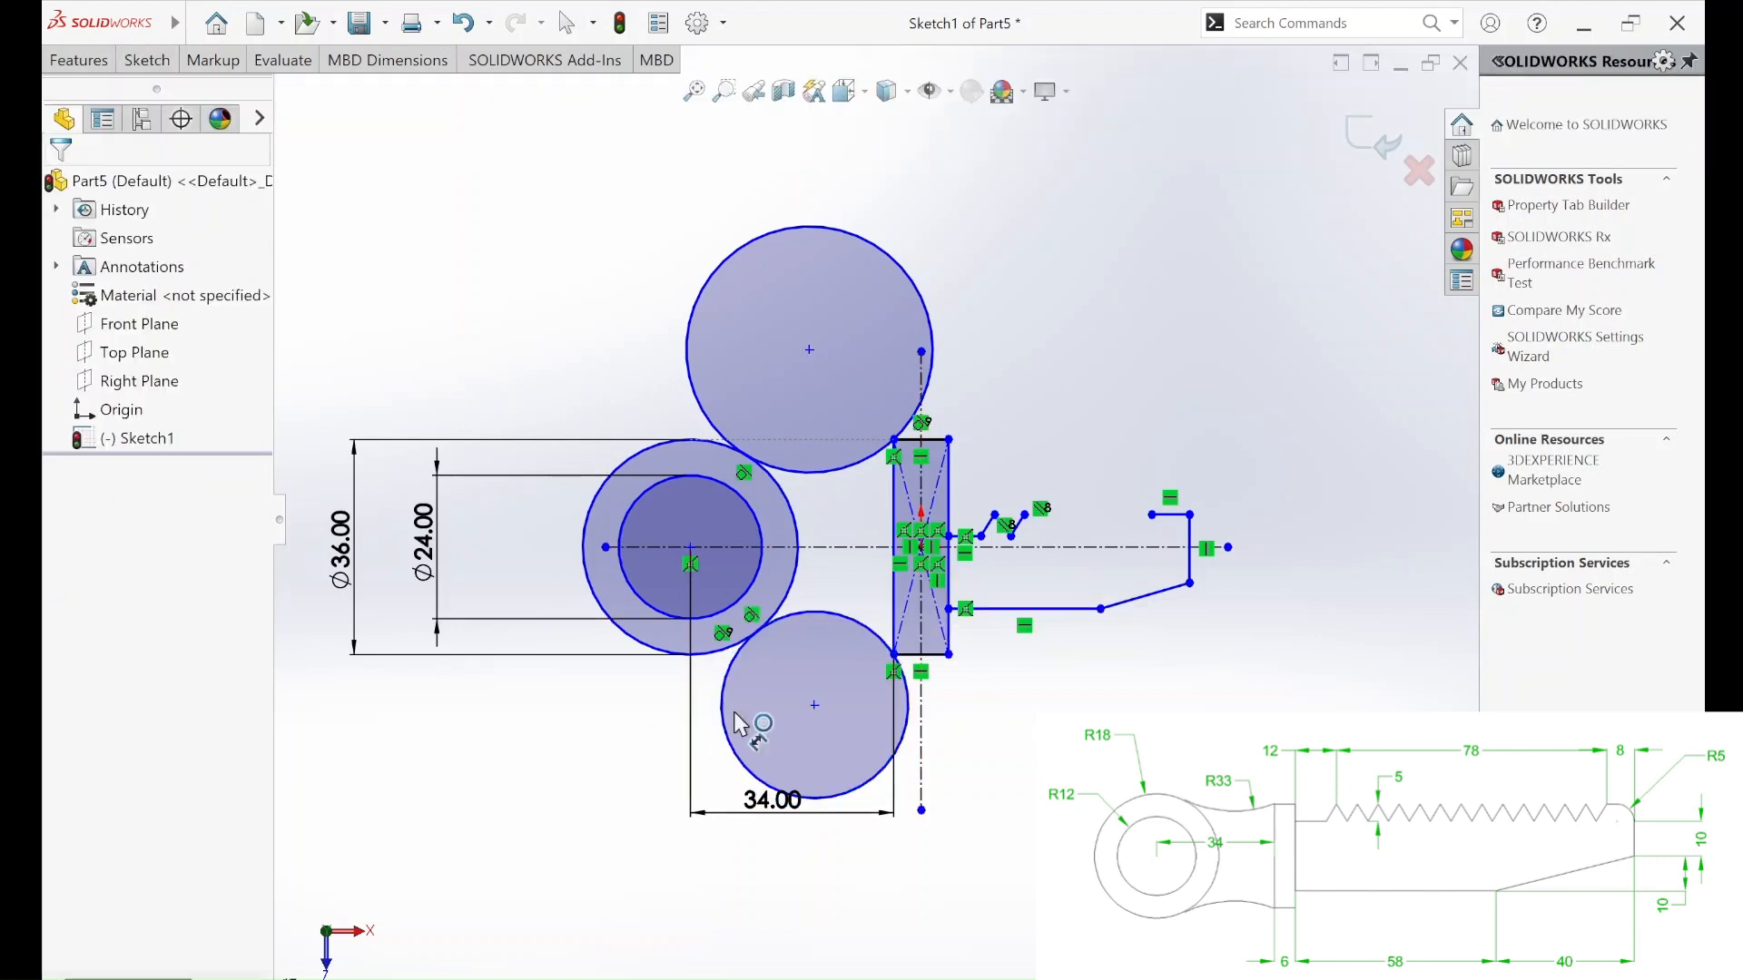
click(750, 779)
click(560, 864)
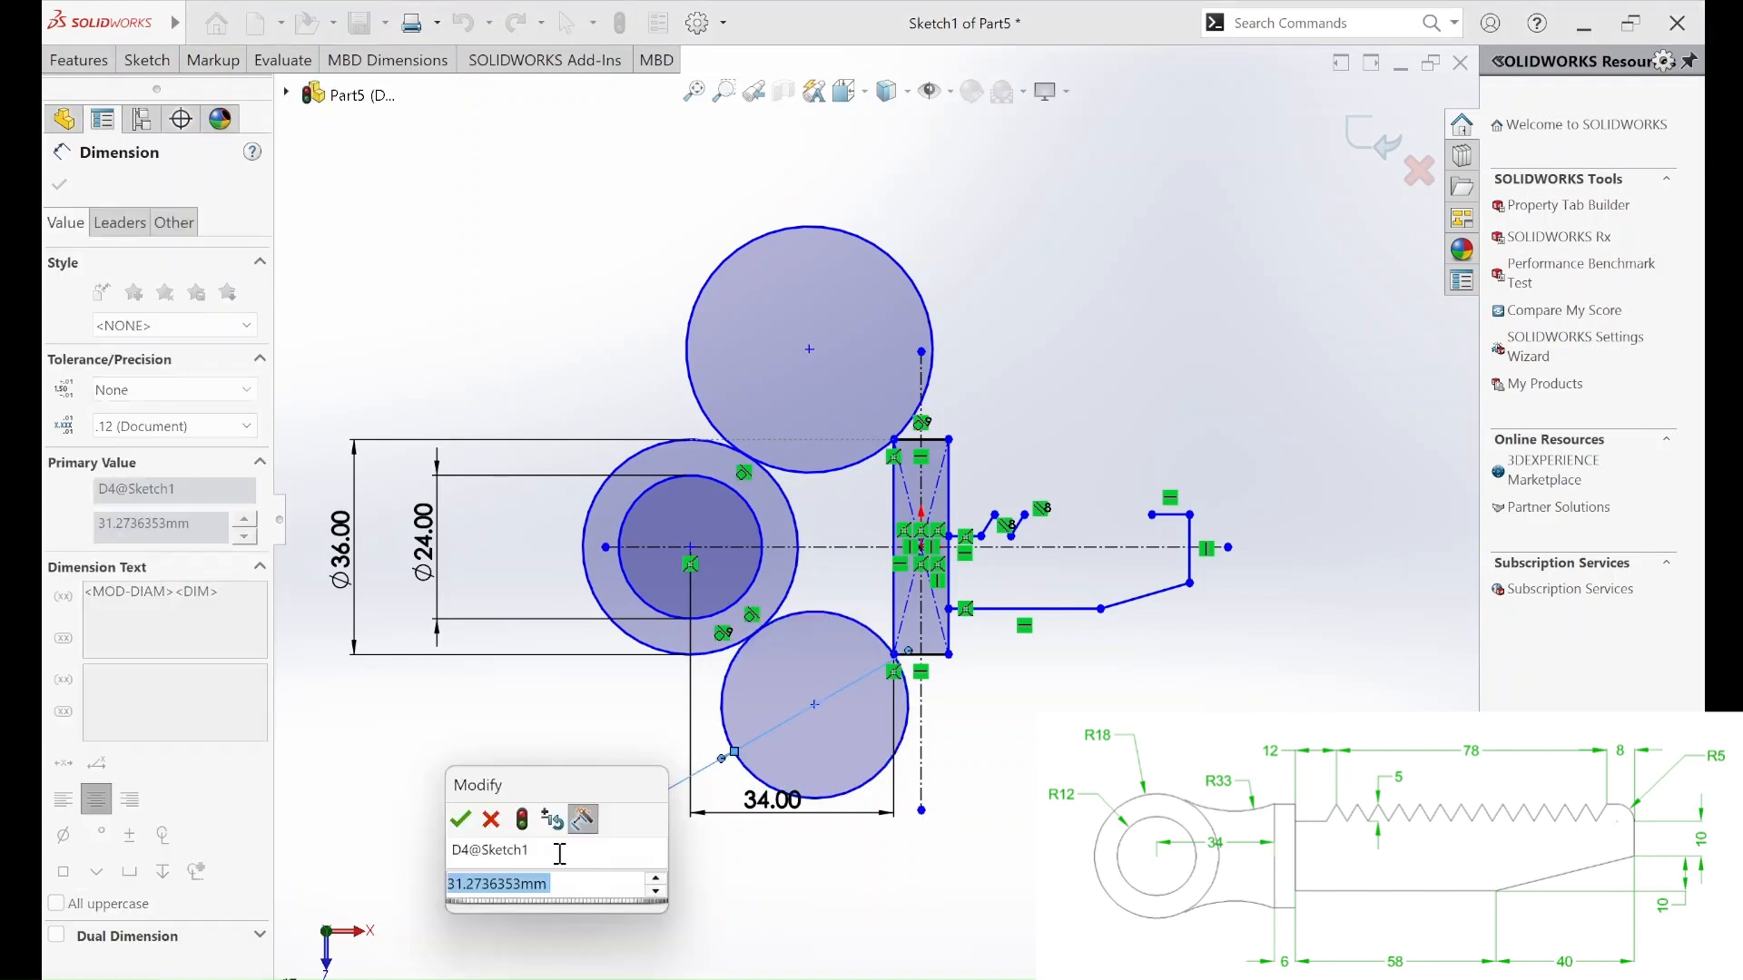
key(Return)
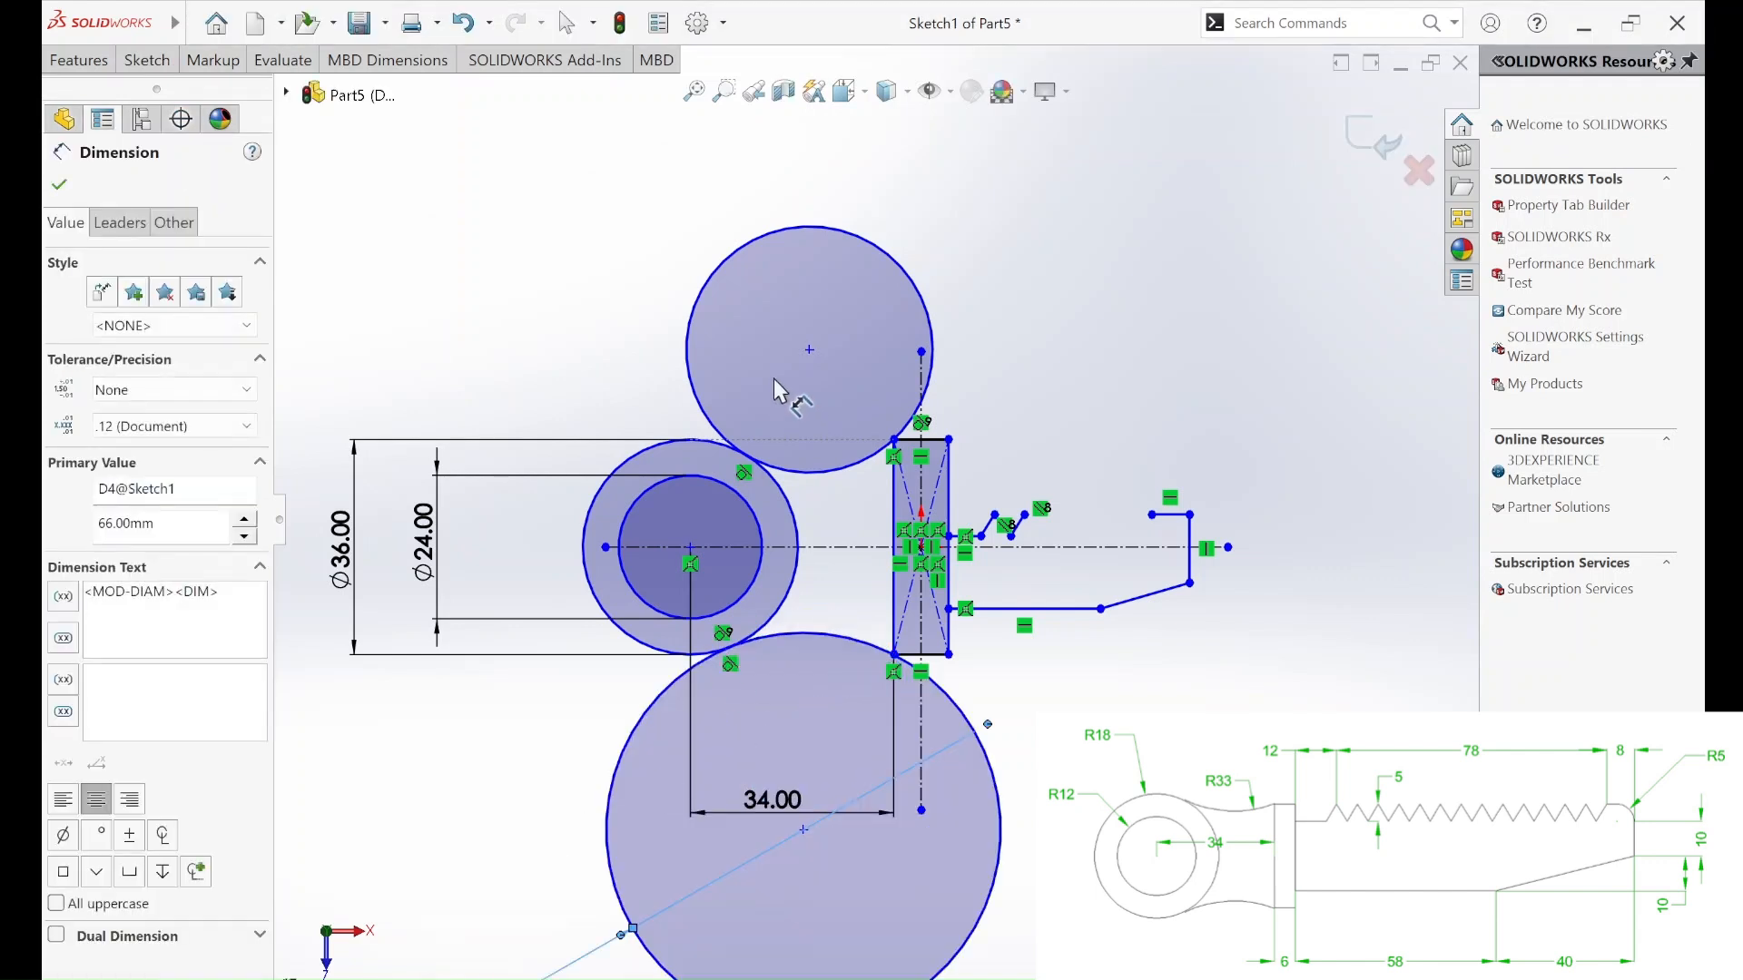
click(706, 281)
click(565, 197)
text(66)
key(Return)
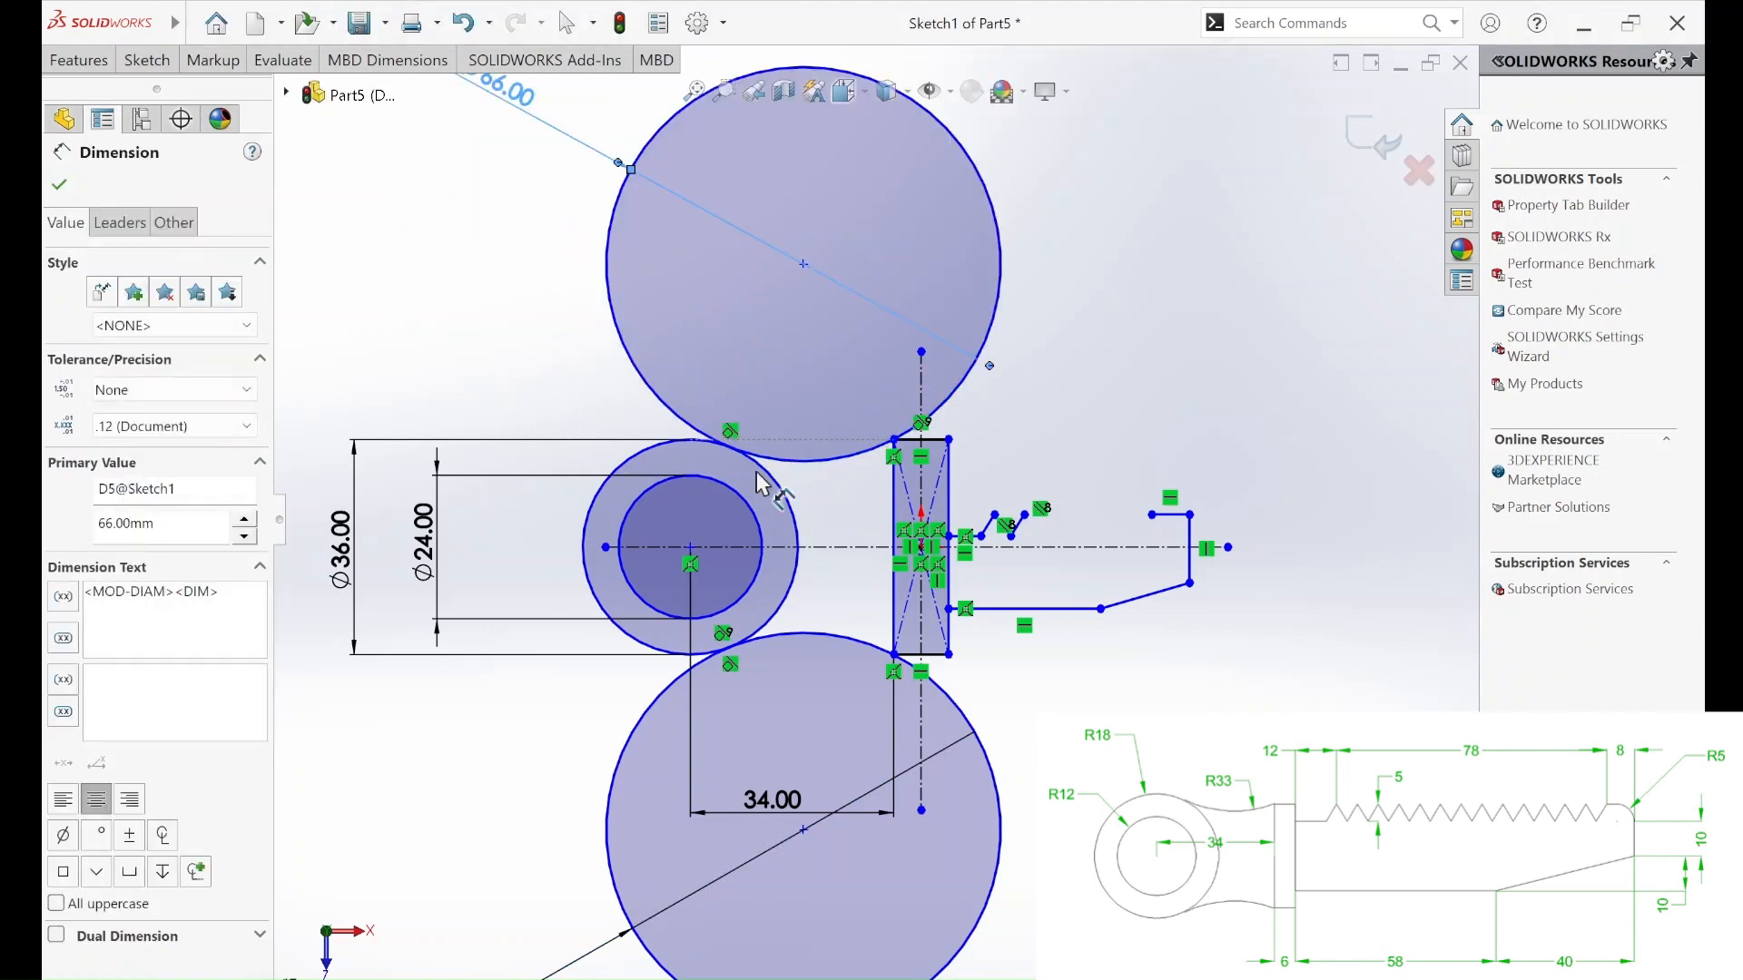
key(Escape)
Dimension the width of the collar rectangle along its bottom edge as 6 mm.
scroll(765, 475, down, 1)
click(669, 563)
click(369, 250)
scroll(370, 249, up, 5)
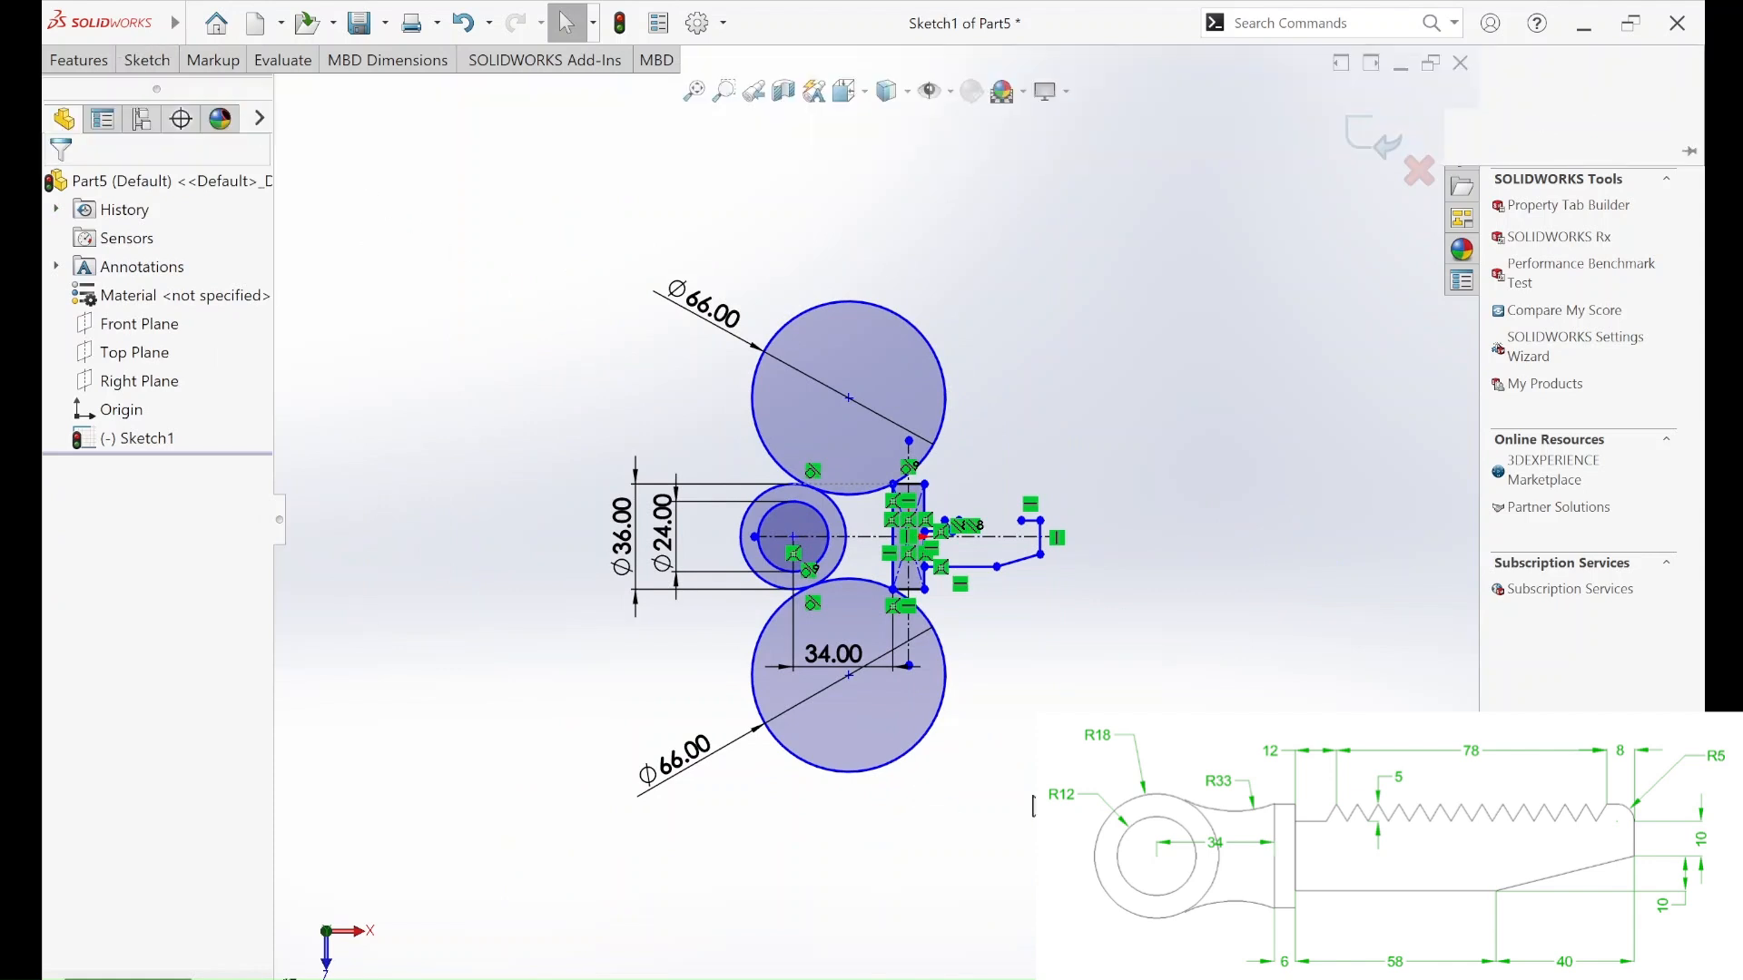
click(919, 591)
click(924, 848)
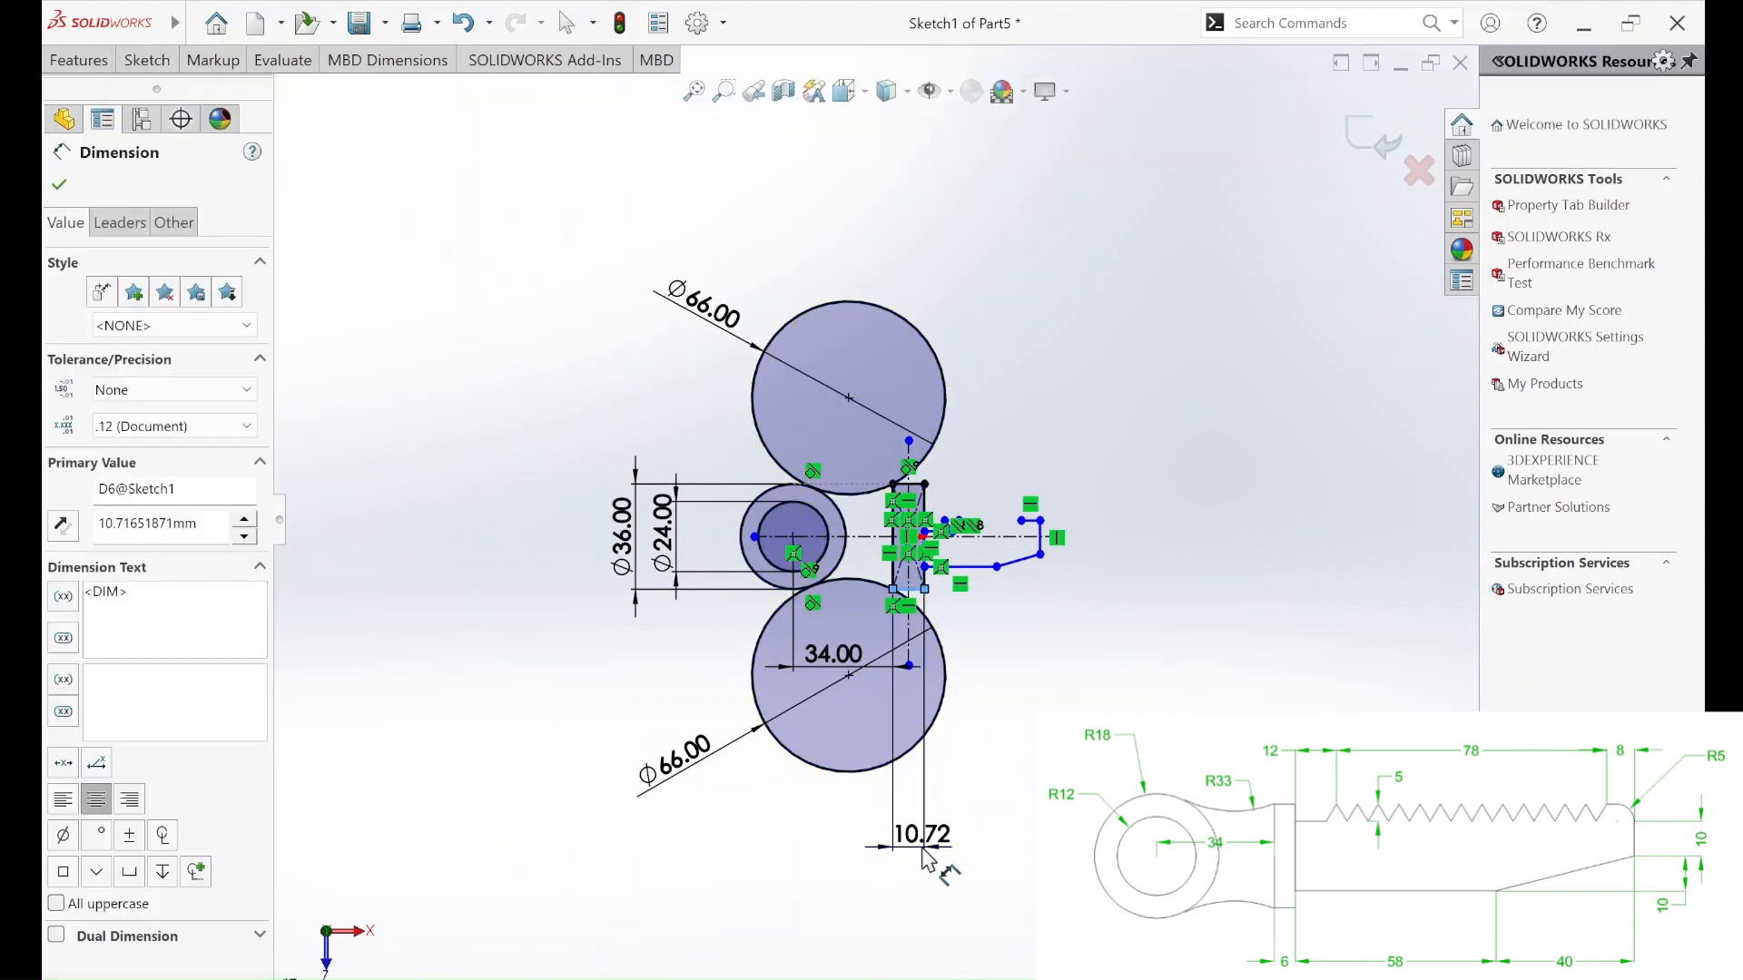
text(6)
key(Return)
key(Escape)
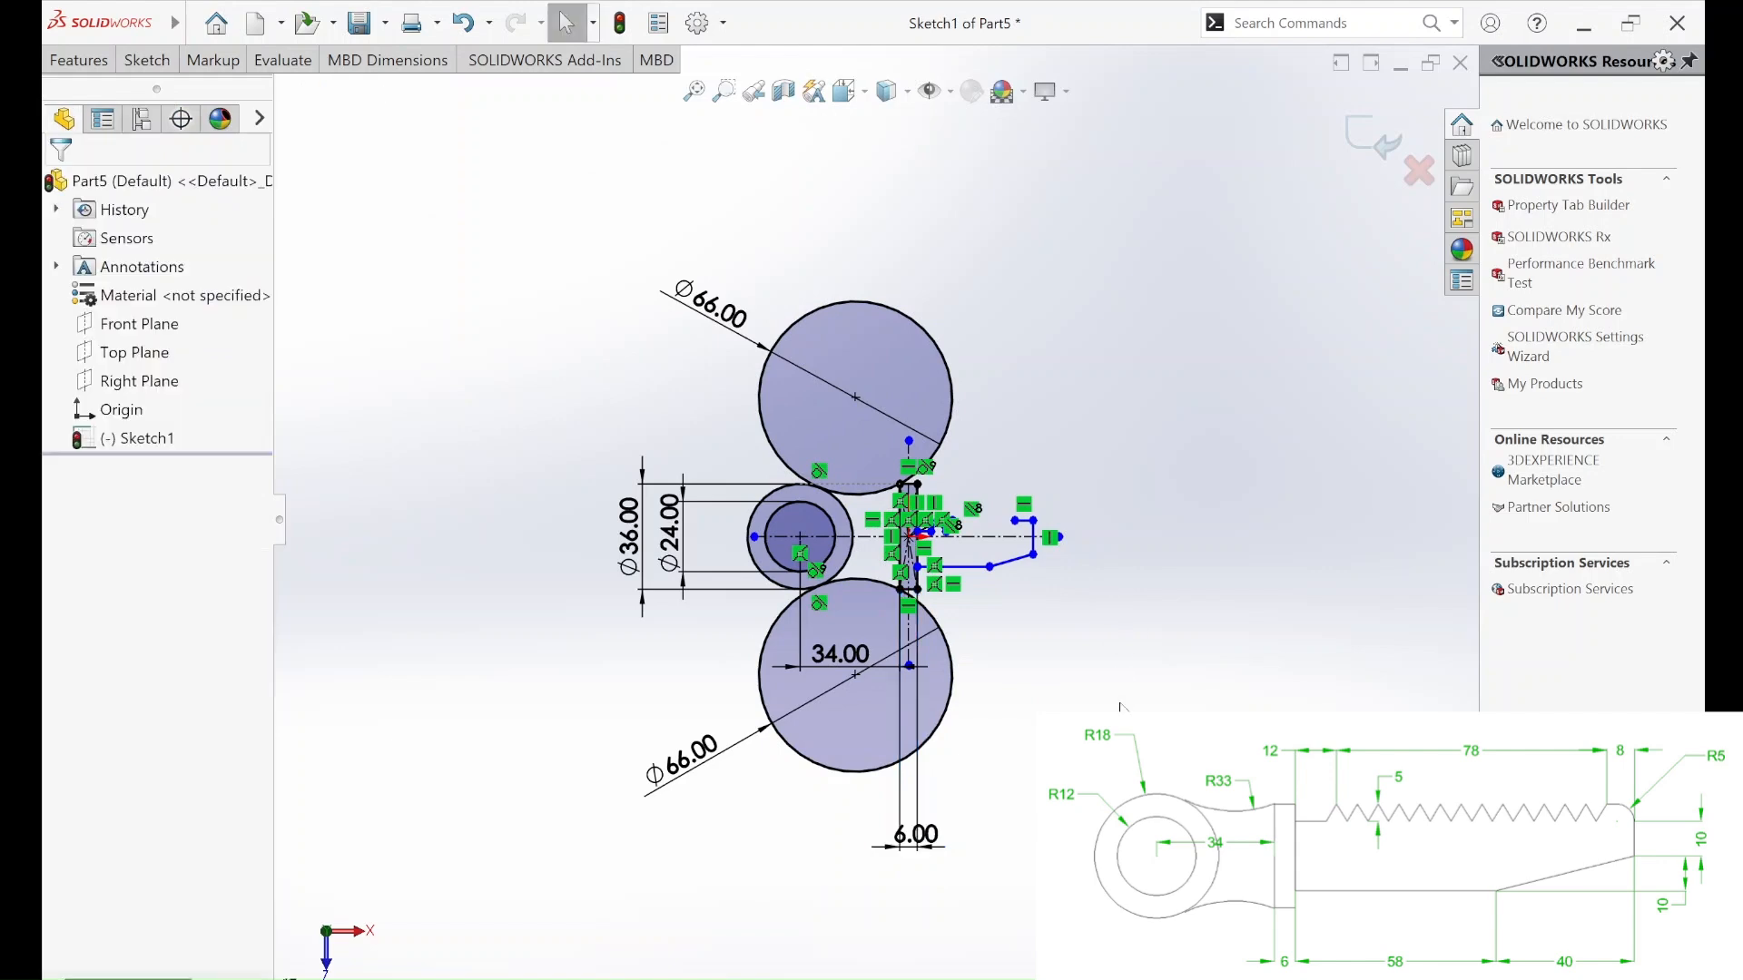
Dimension the length of the shank's bottom horizontal line as 58 mm.
scroll(953, 527, down, 8)
scroll(830, 508, down, 1)
scroll(830, 513, up, 3)
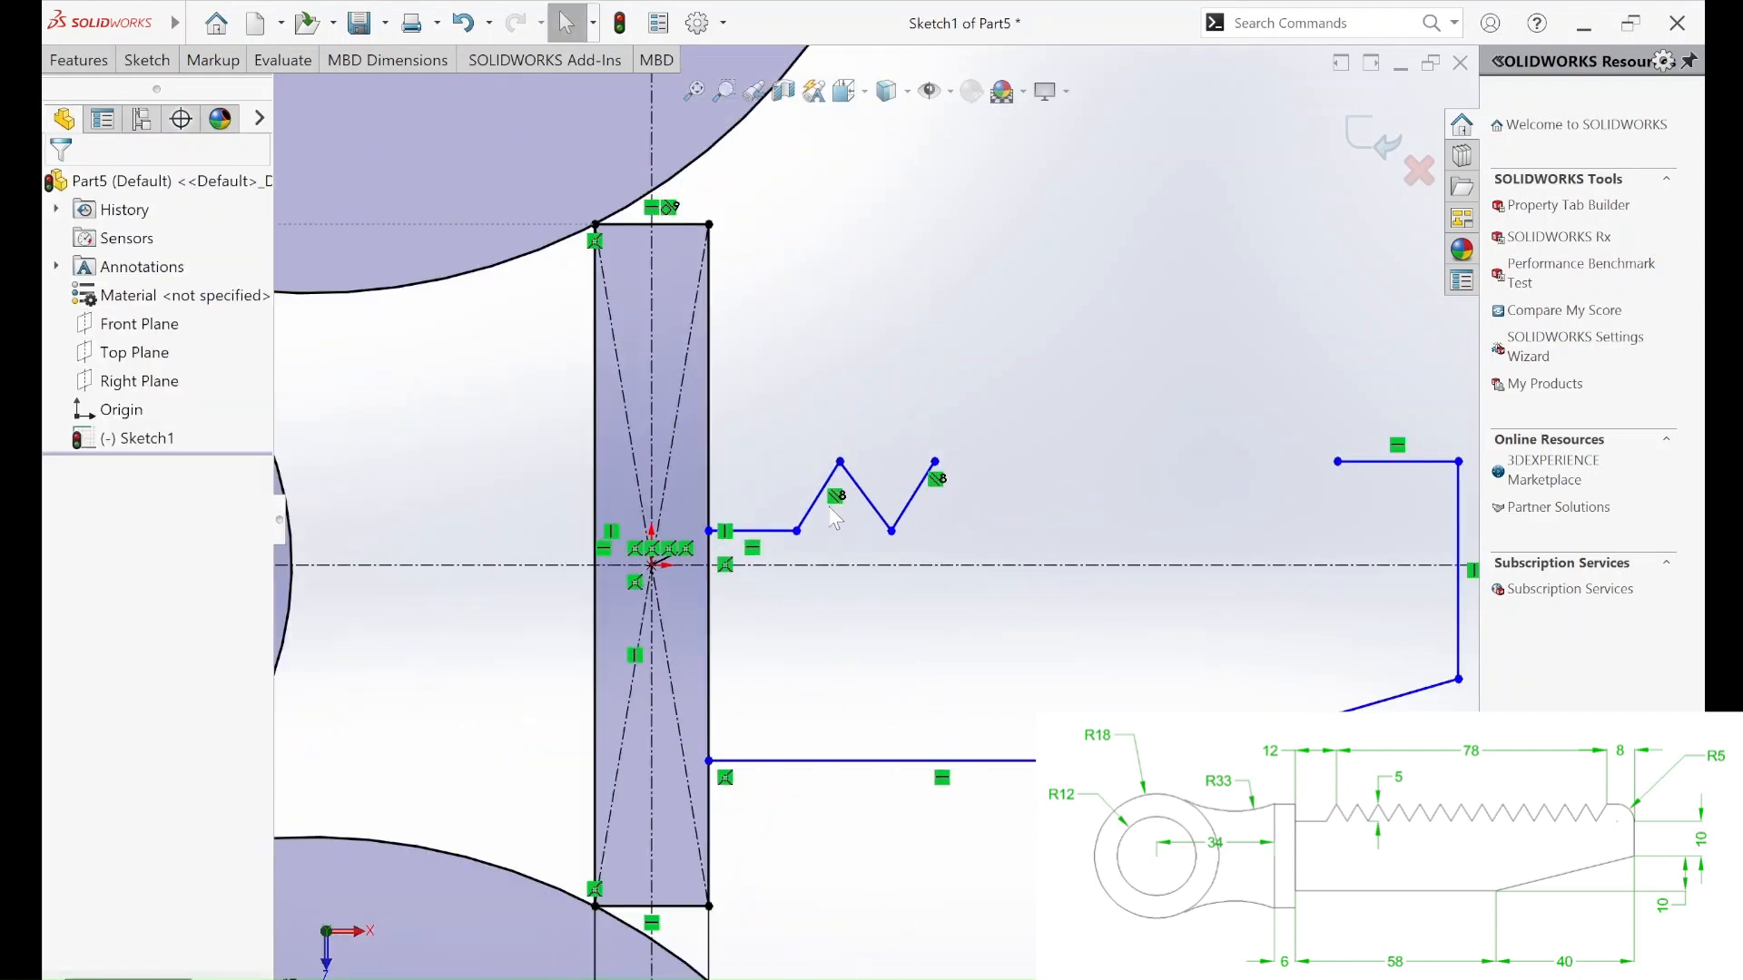
scroll(1184, 681, down, 1)
scroll(1183, 648, up, 1)
click(147, 61)
click(130, 110)
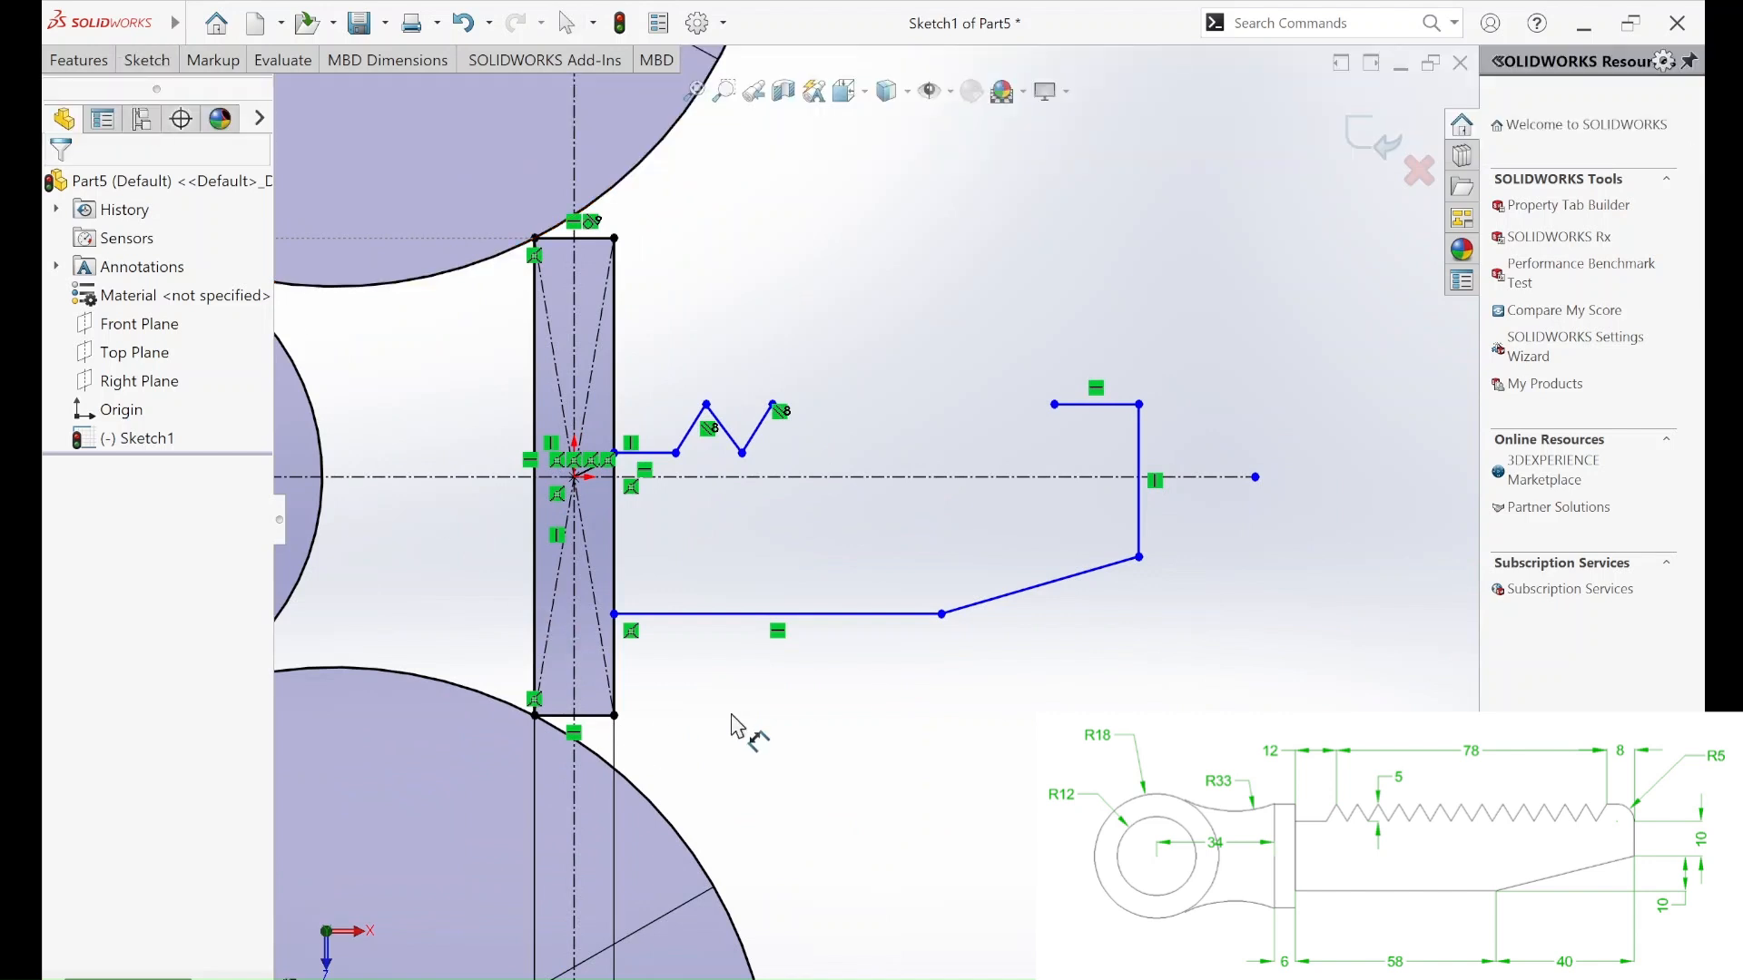
click(786, 635)
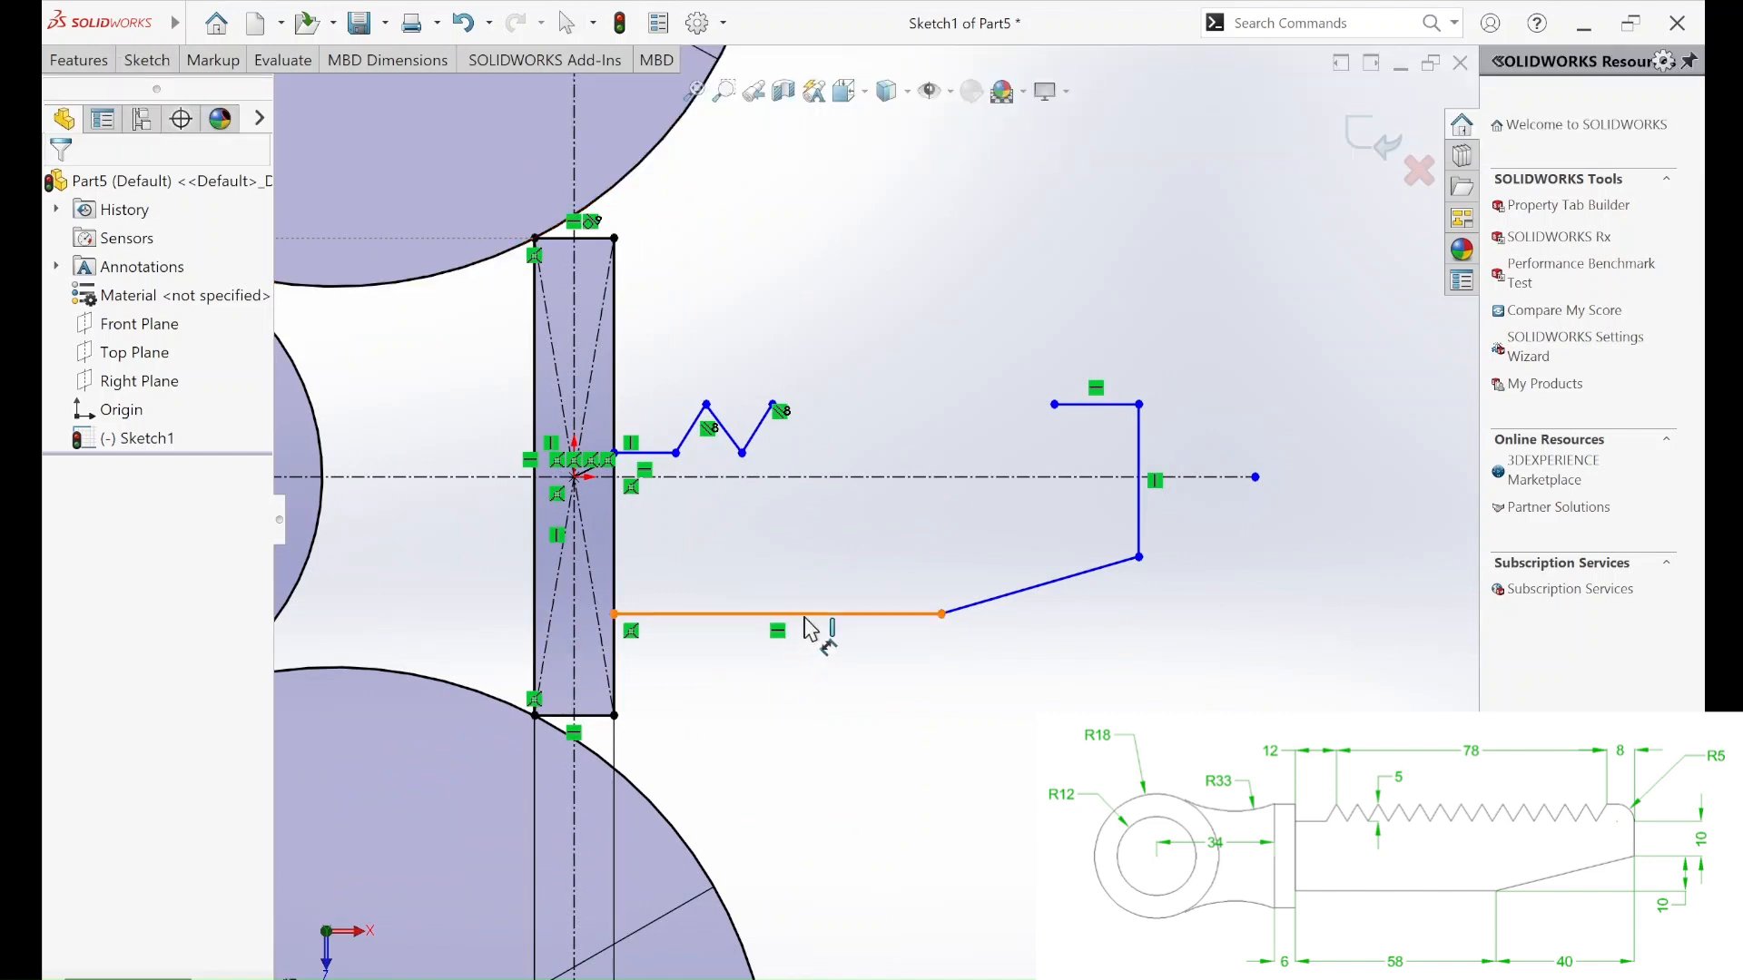
click(786, 709)
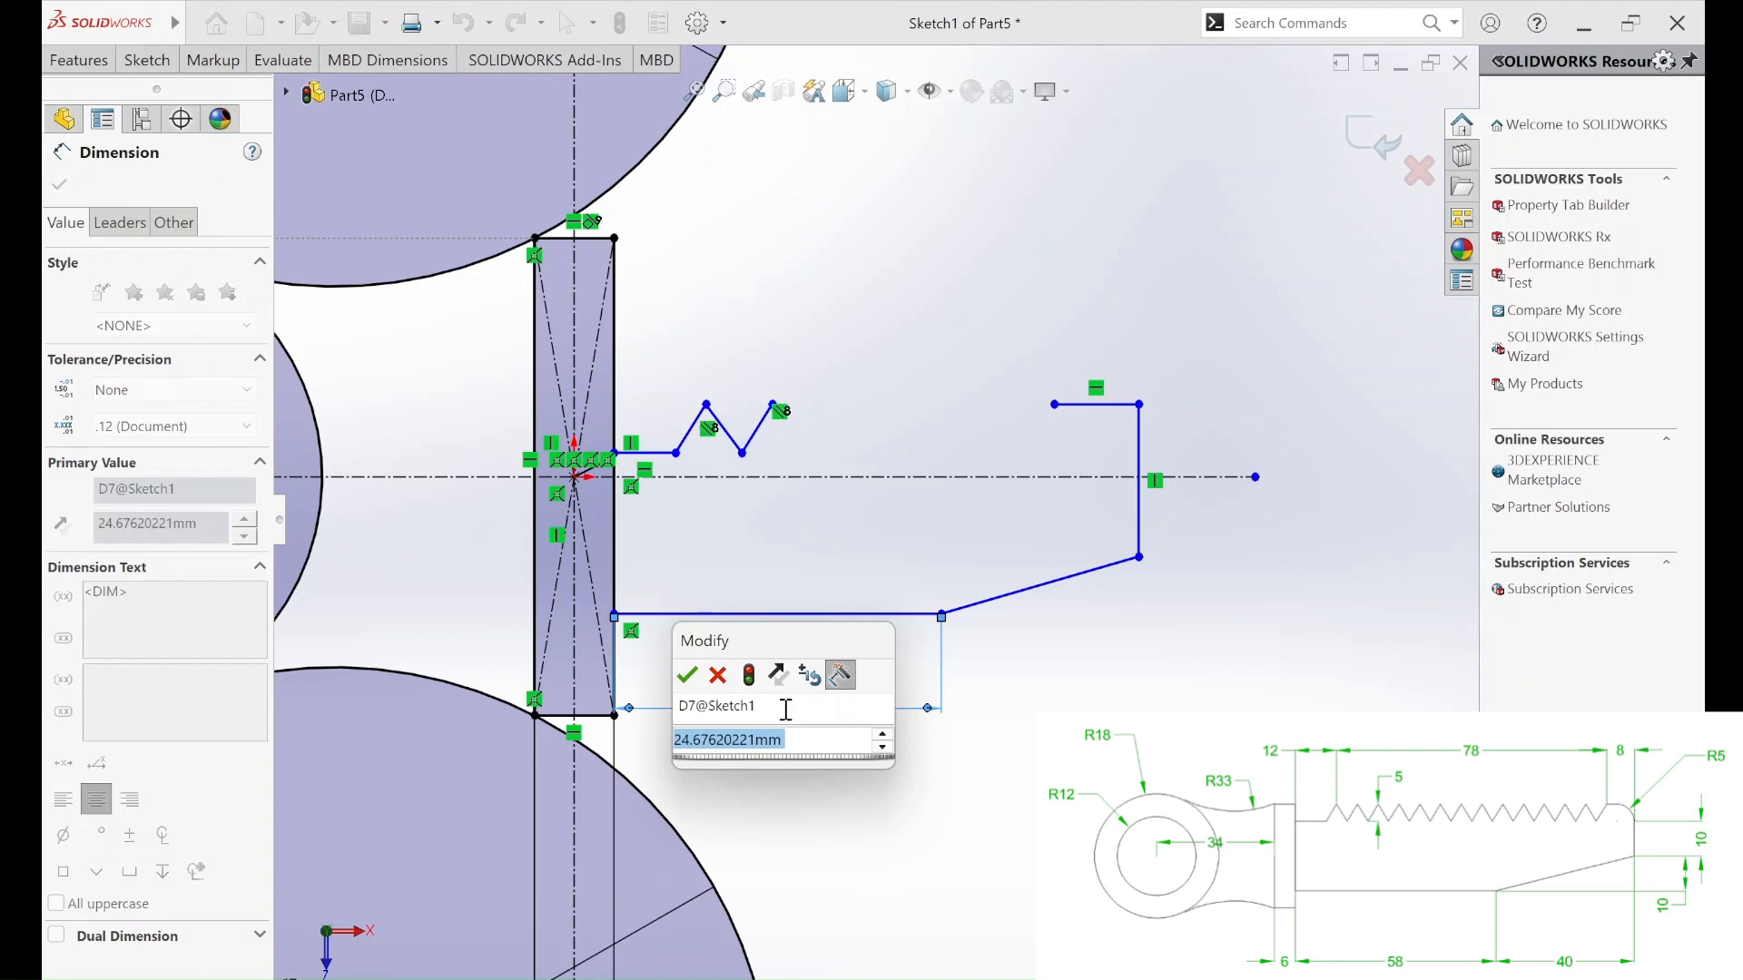
text(58)
key(Return)
Dimension the horizontal distance between the two ends of the shank's sloped line as 40 mm.
key(f)
scroll(1146, 557, down, 2)
click(923, 542)
click(999, 520)
click(983, 590)
text(40)
key(Return)
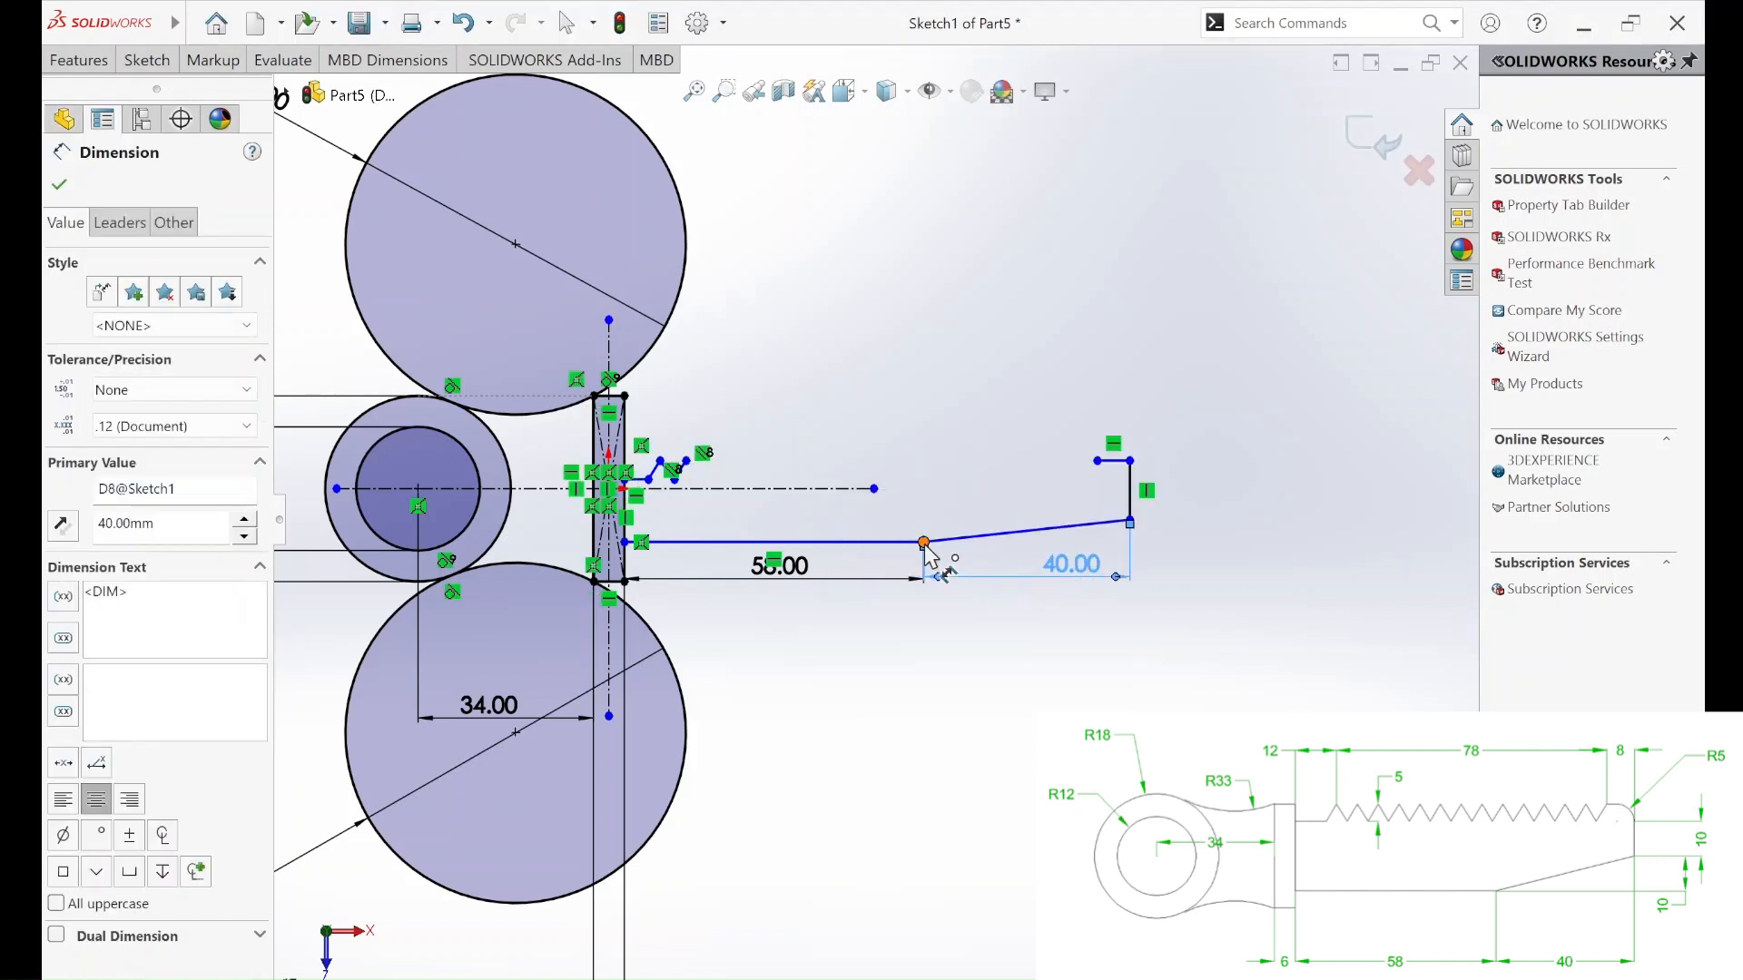
Dimension the vertical distance between the two ends of the shank's sloped line as 10 mm.
click(924, 544)
click(1130, 521)
click(1298, 545)
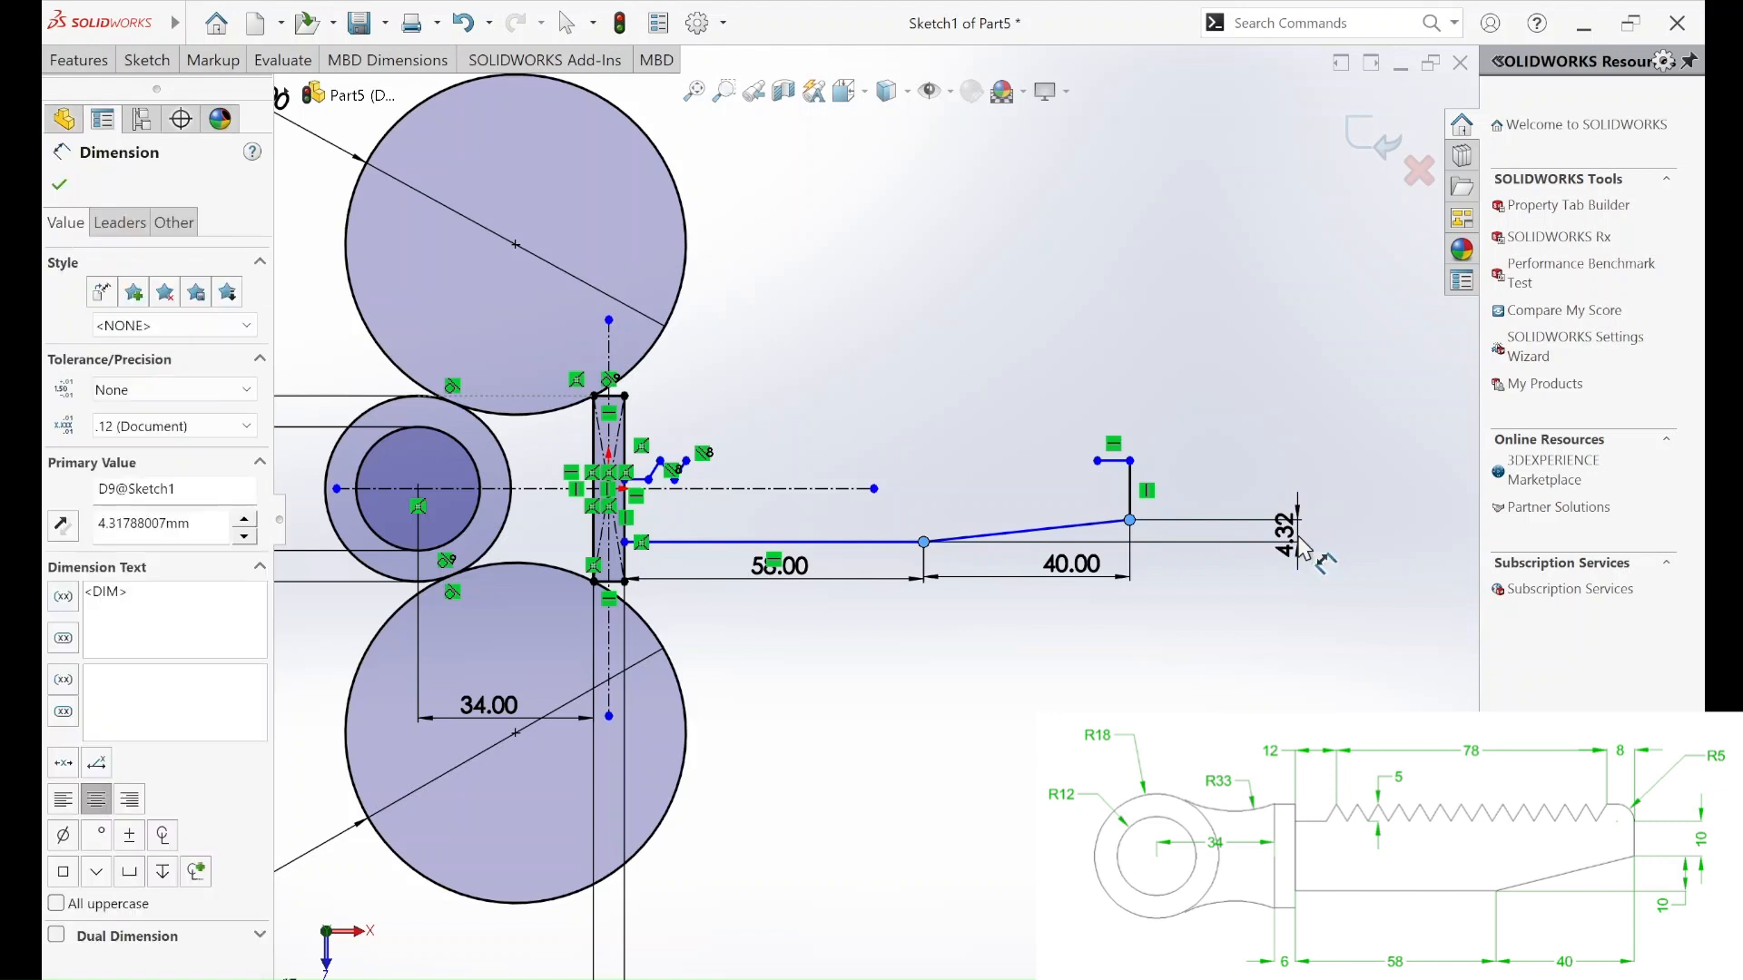
text(10)
key(Return)
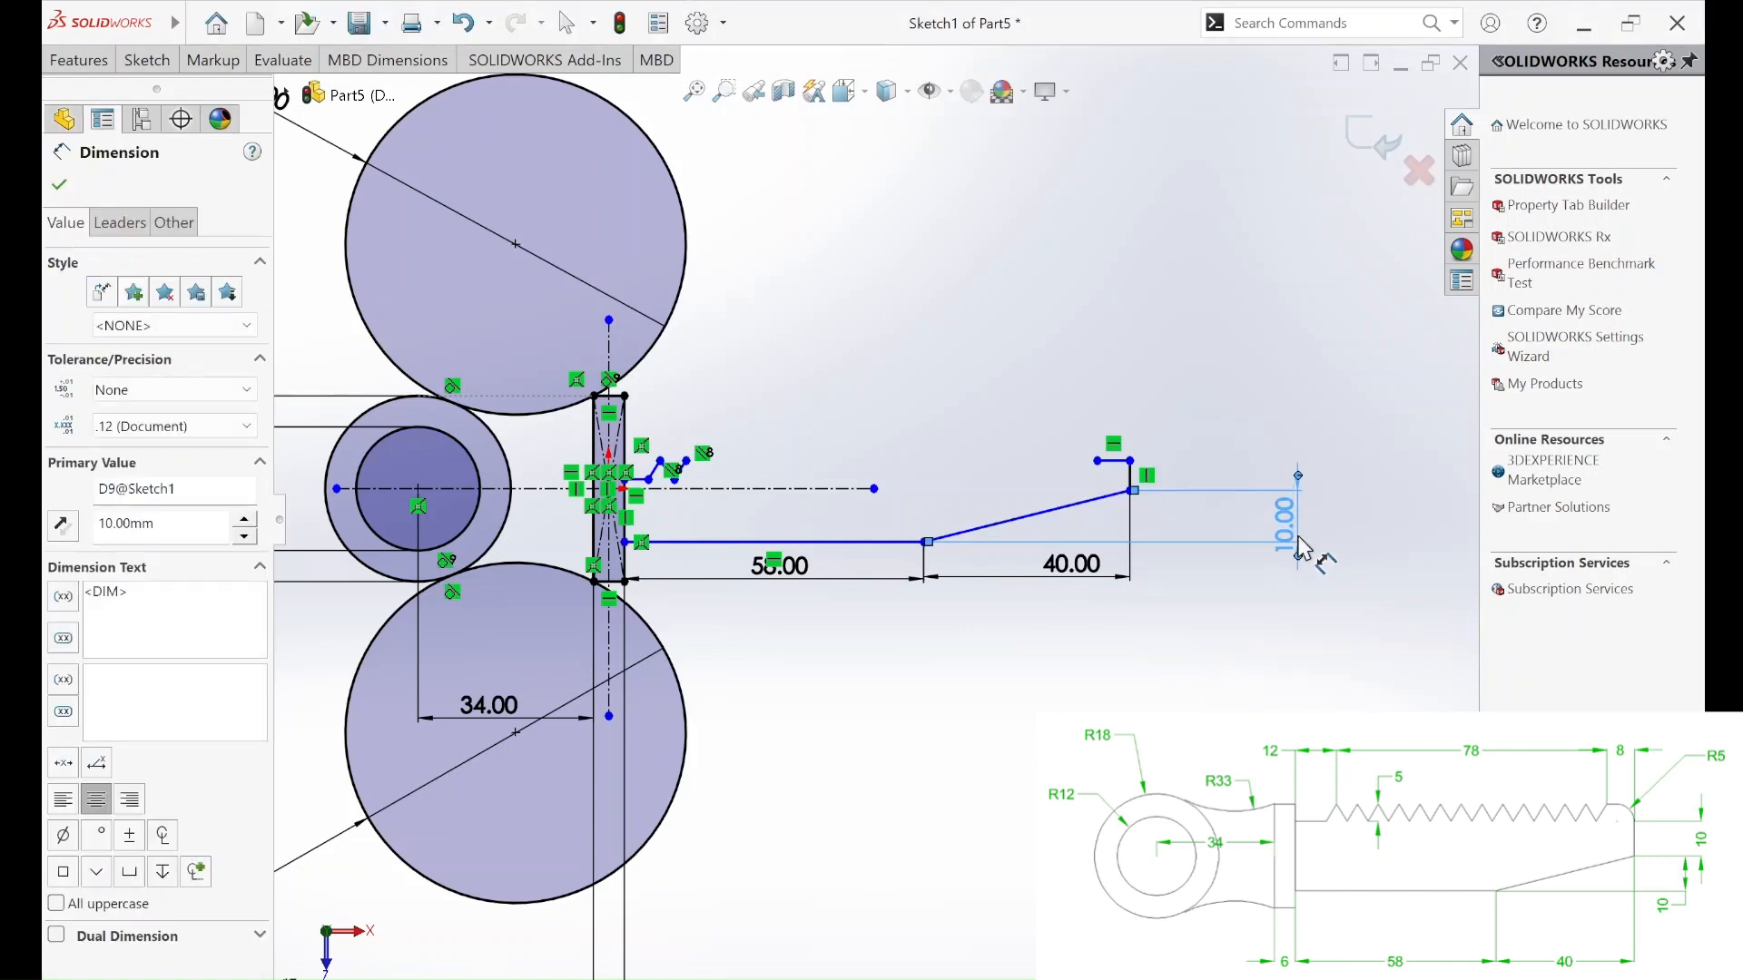
scroll(1136, 479, down, 5)
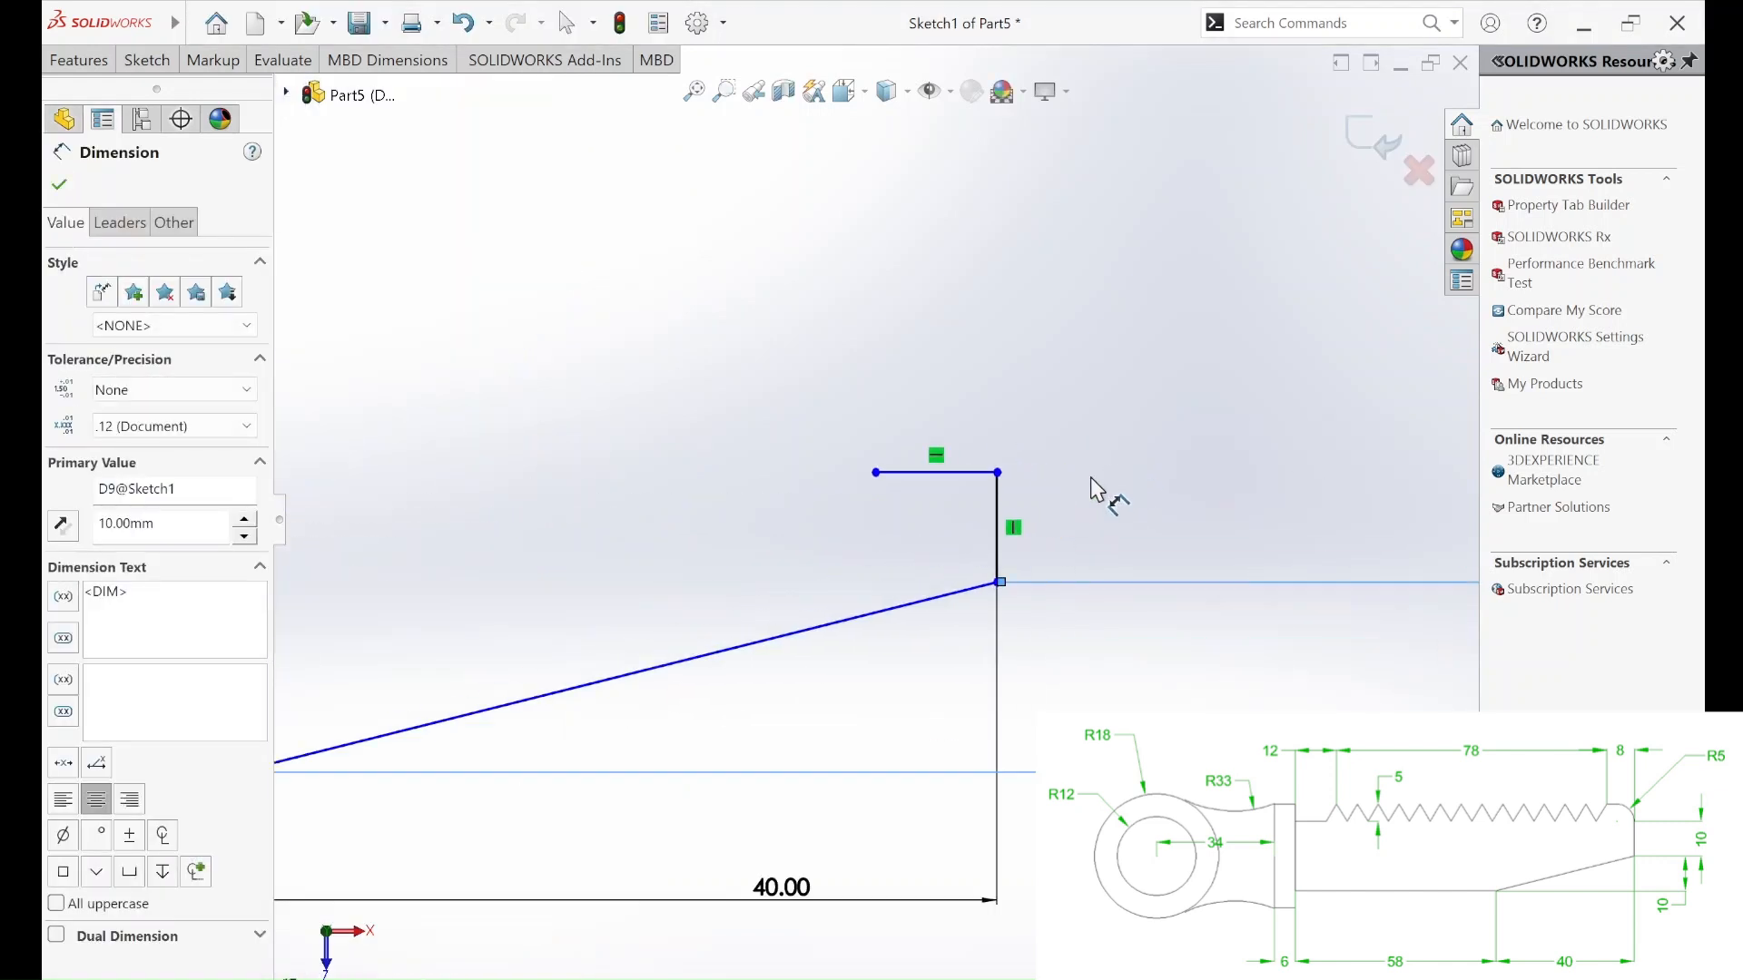
key(Escape)
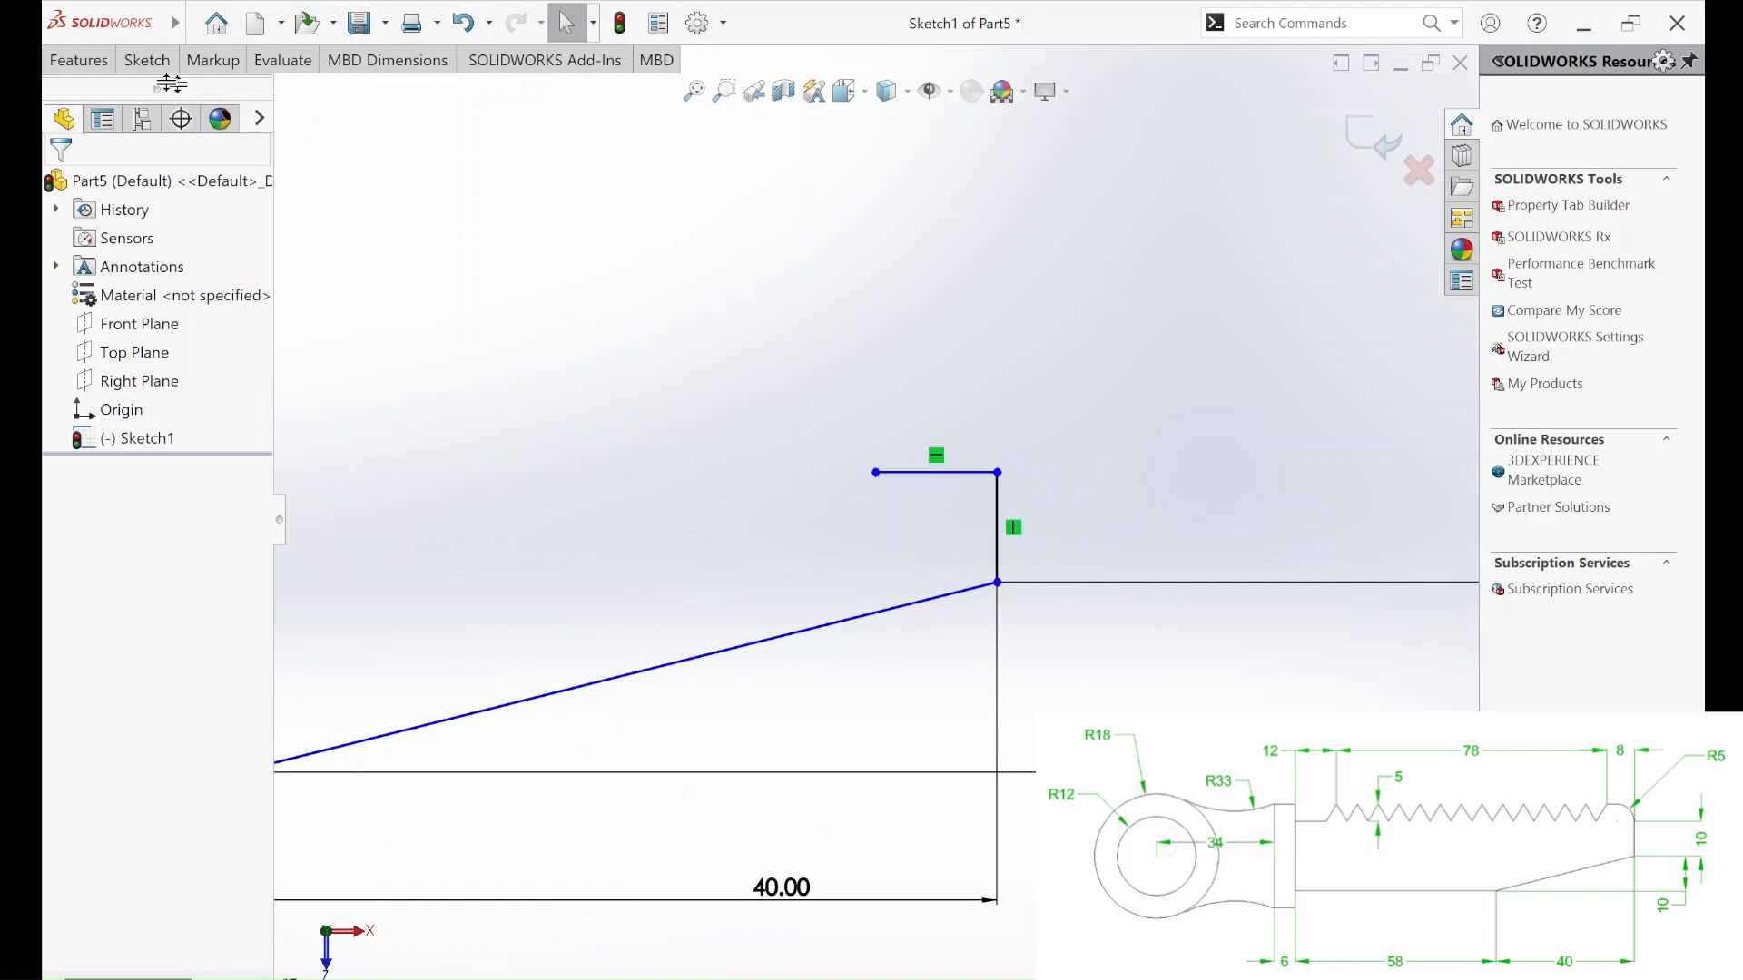
Add a 5 mm sketch fillet to the upper corner at the shank's right end.
click(147, 60)
click(270, 150)
click(997, 473)
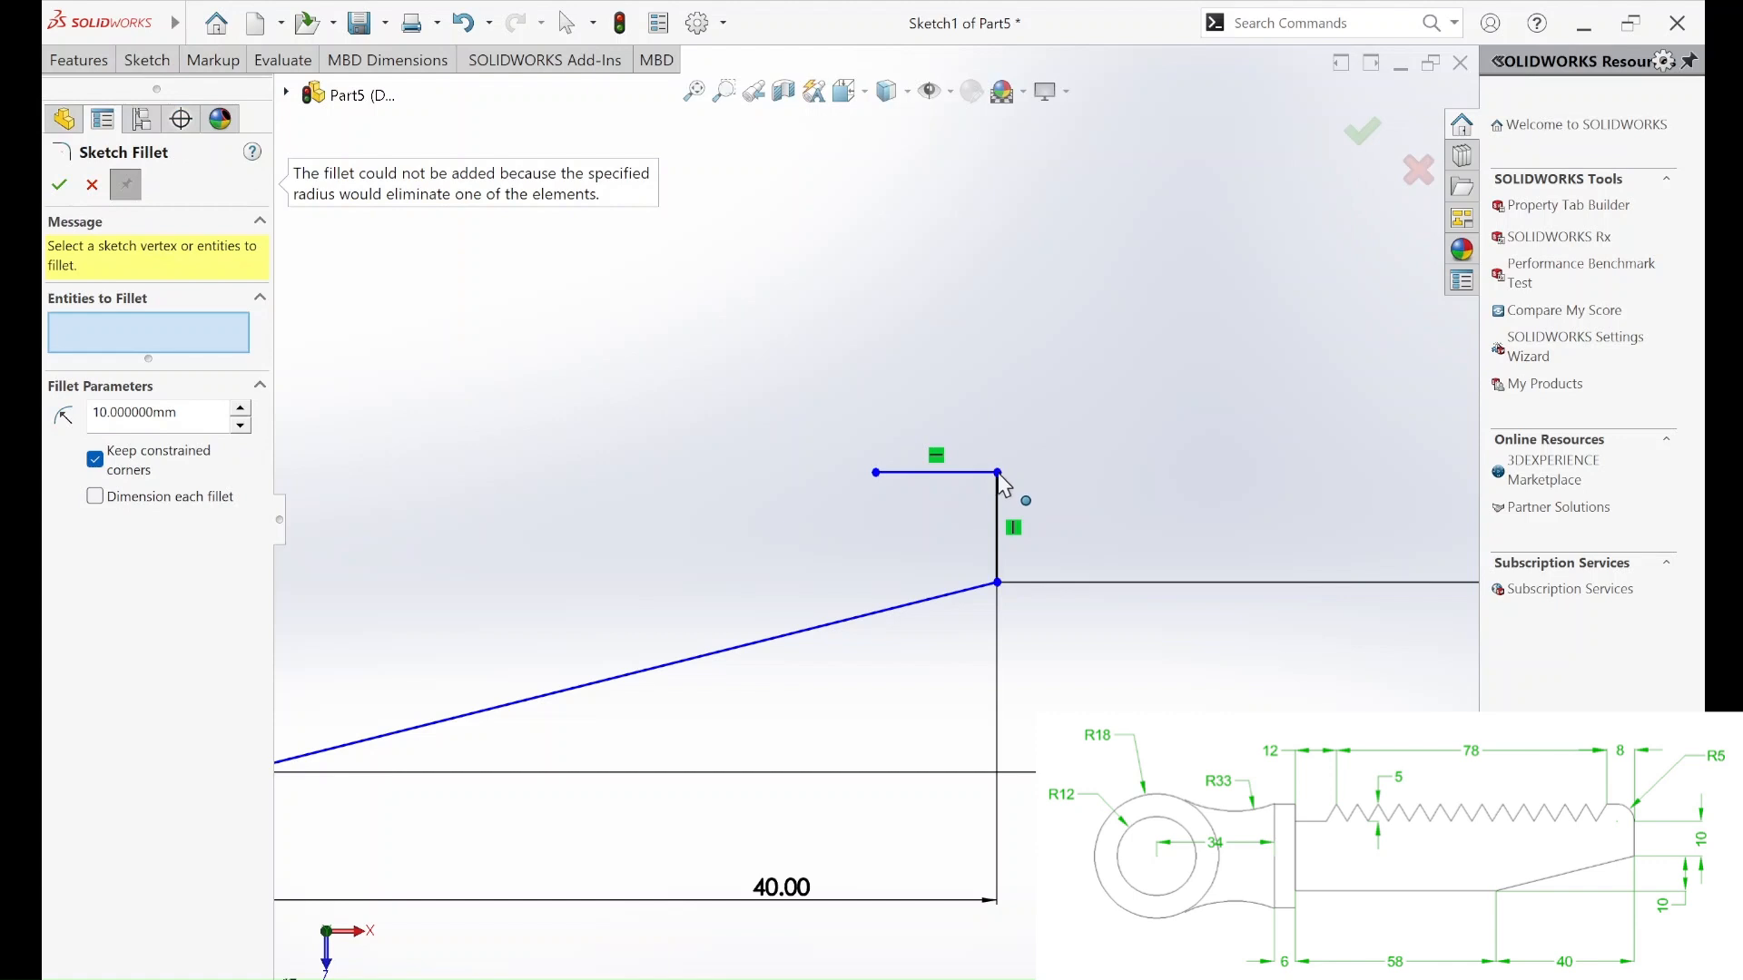
drag(192, 412, 78, 412)
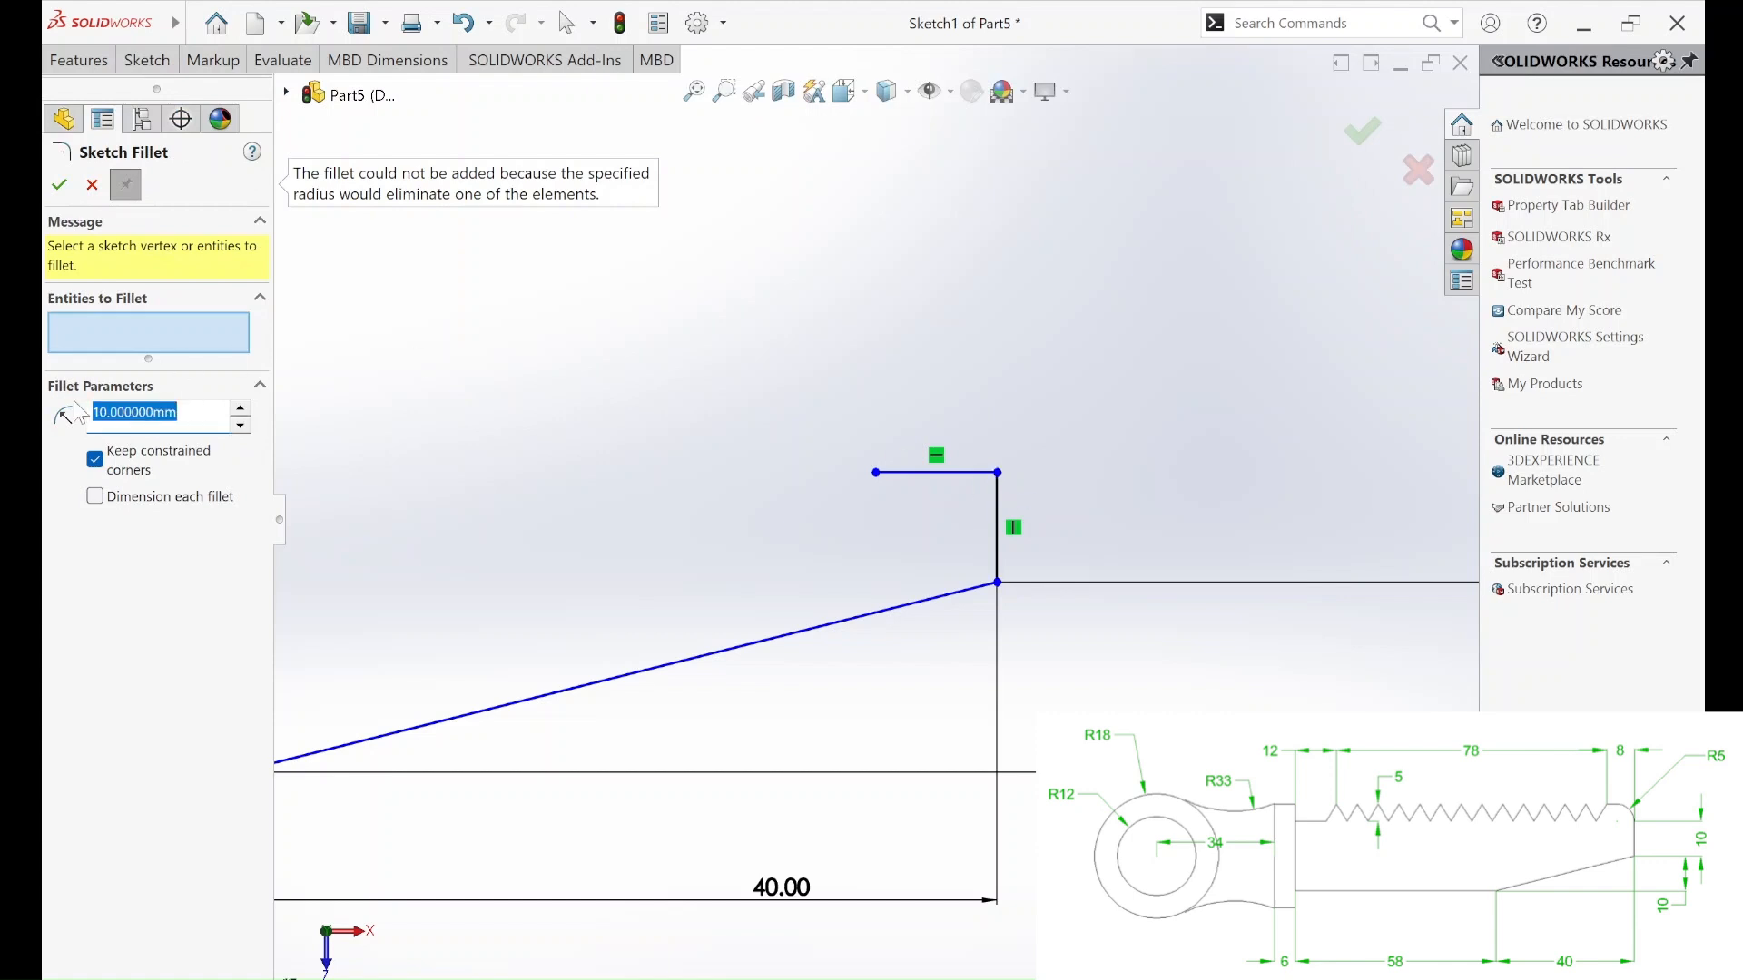
text(5)
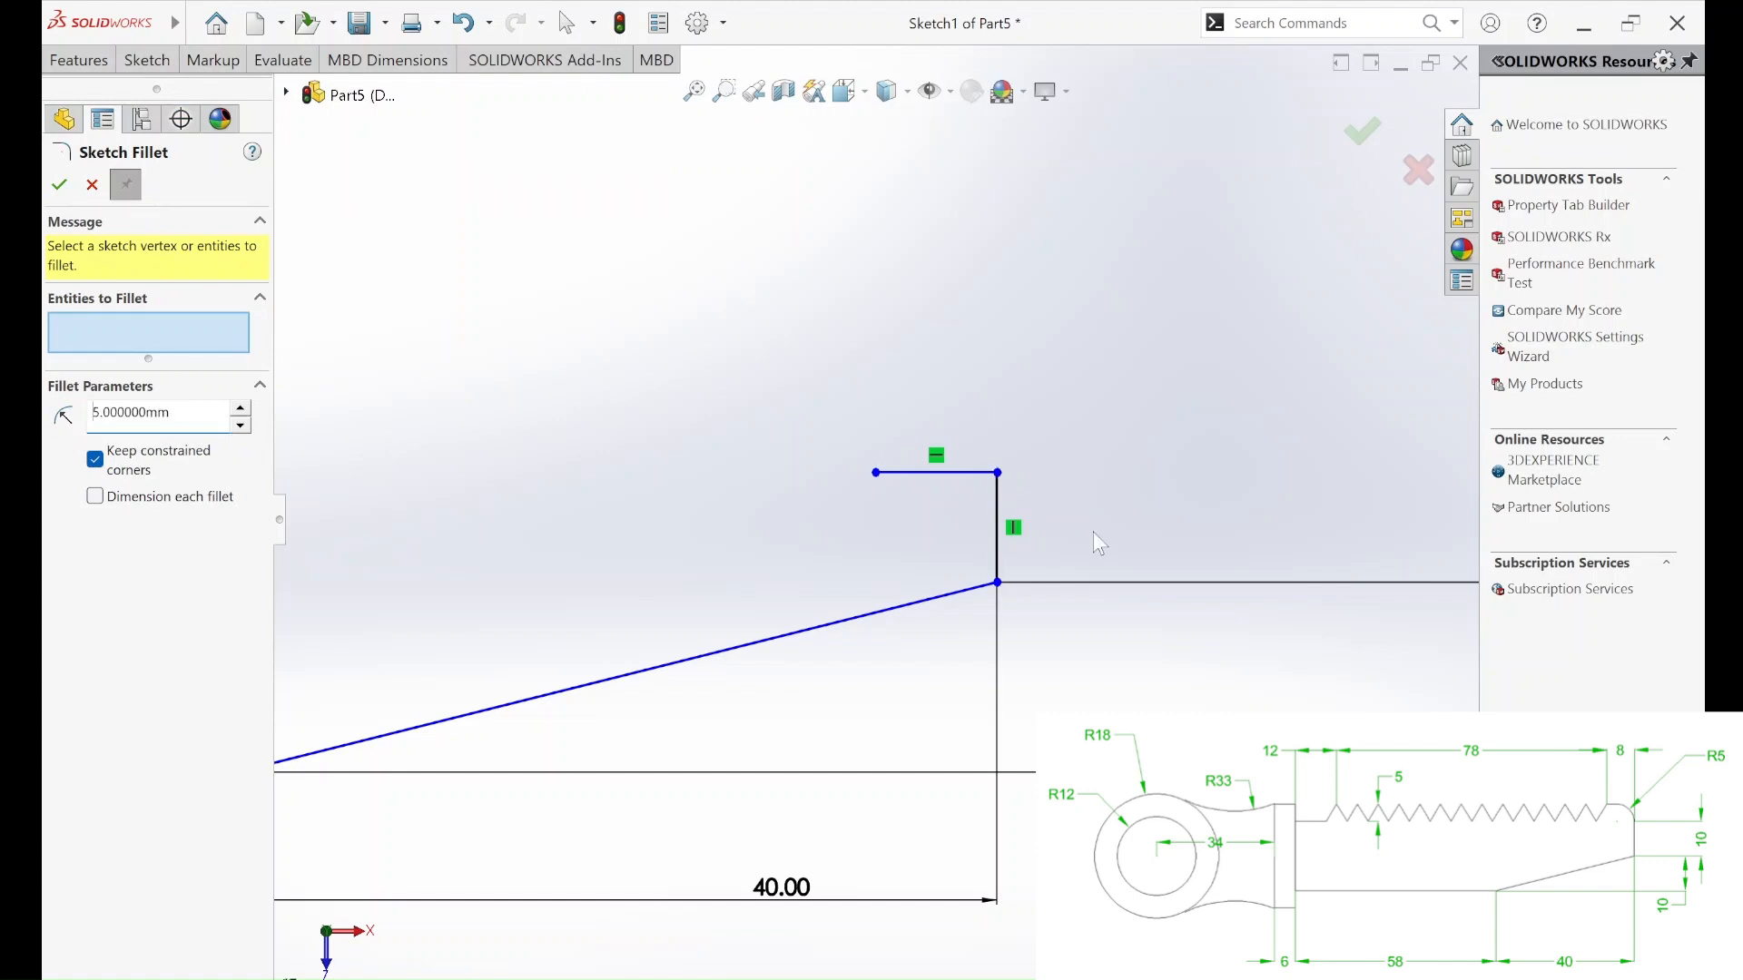
click(997, 473)
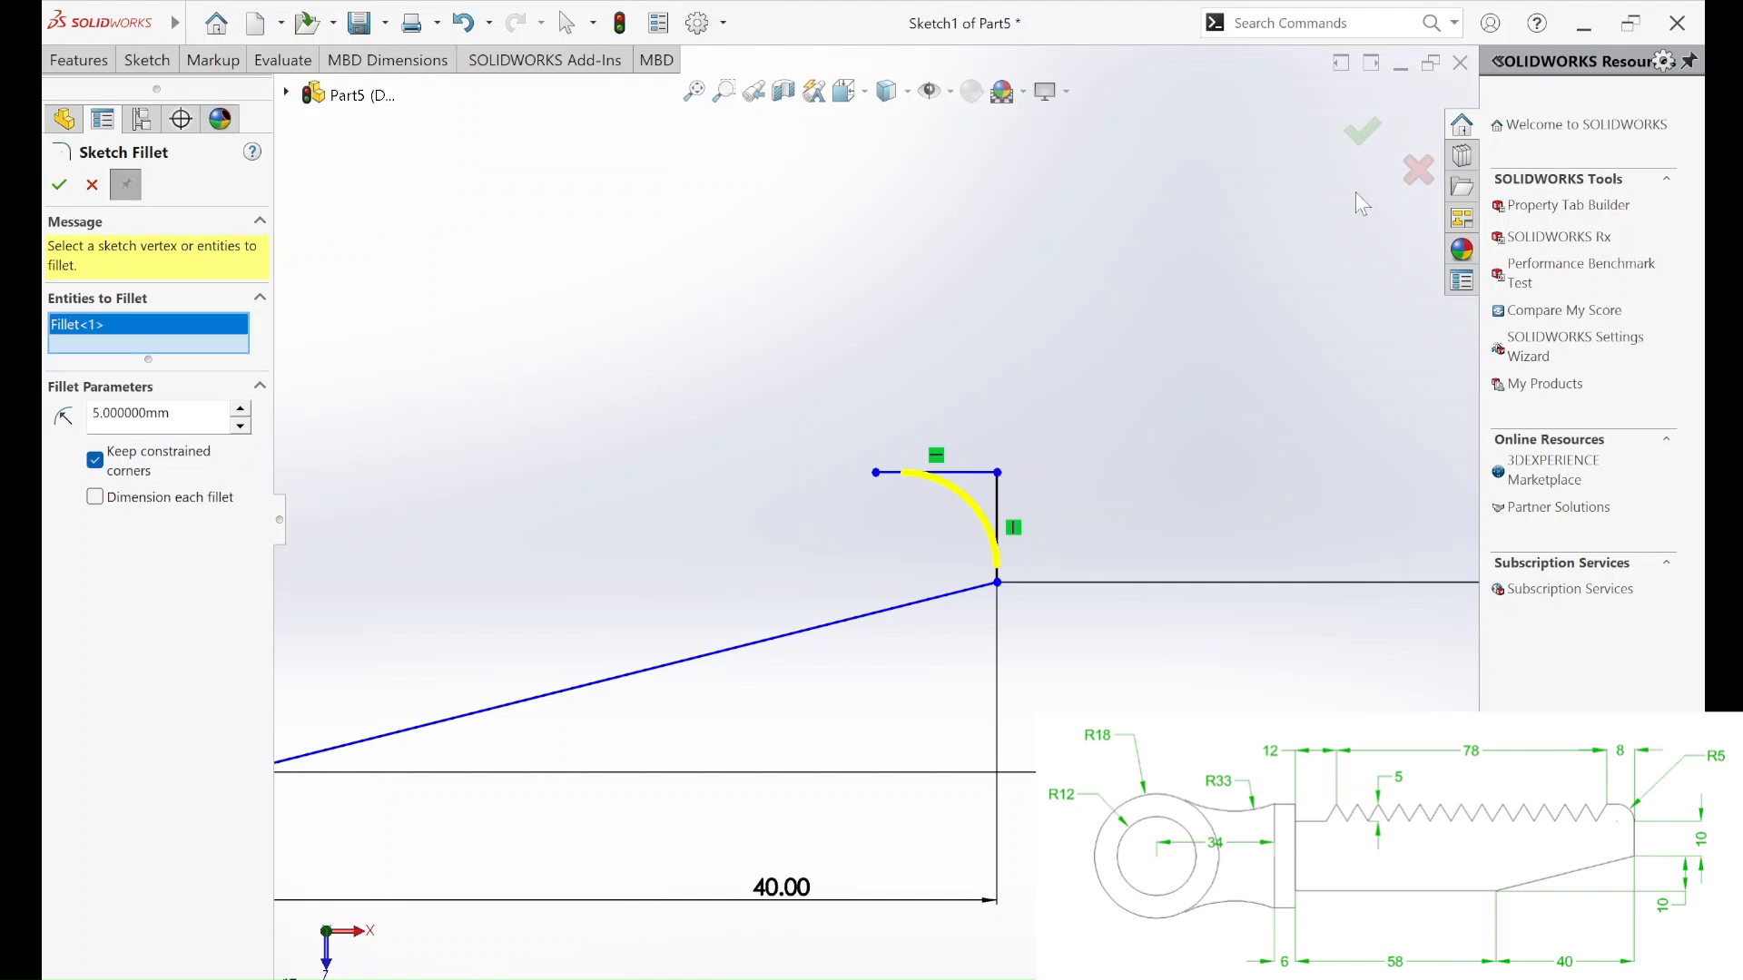
click(1362, 133)
Dimension the vertical distance from the fillet's lower endpoint to the upper end of the sloped line as 10 mm.
scroll(1148, 479, up, 3)
scroll(924, 522, down, 5)
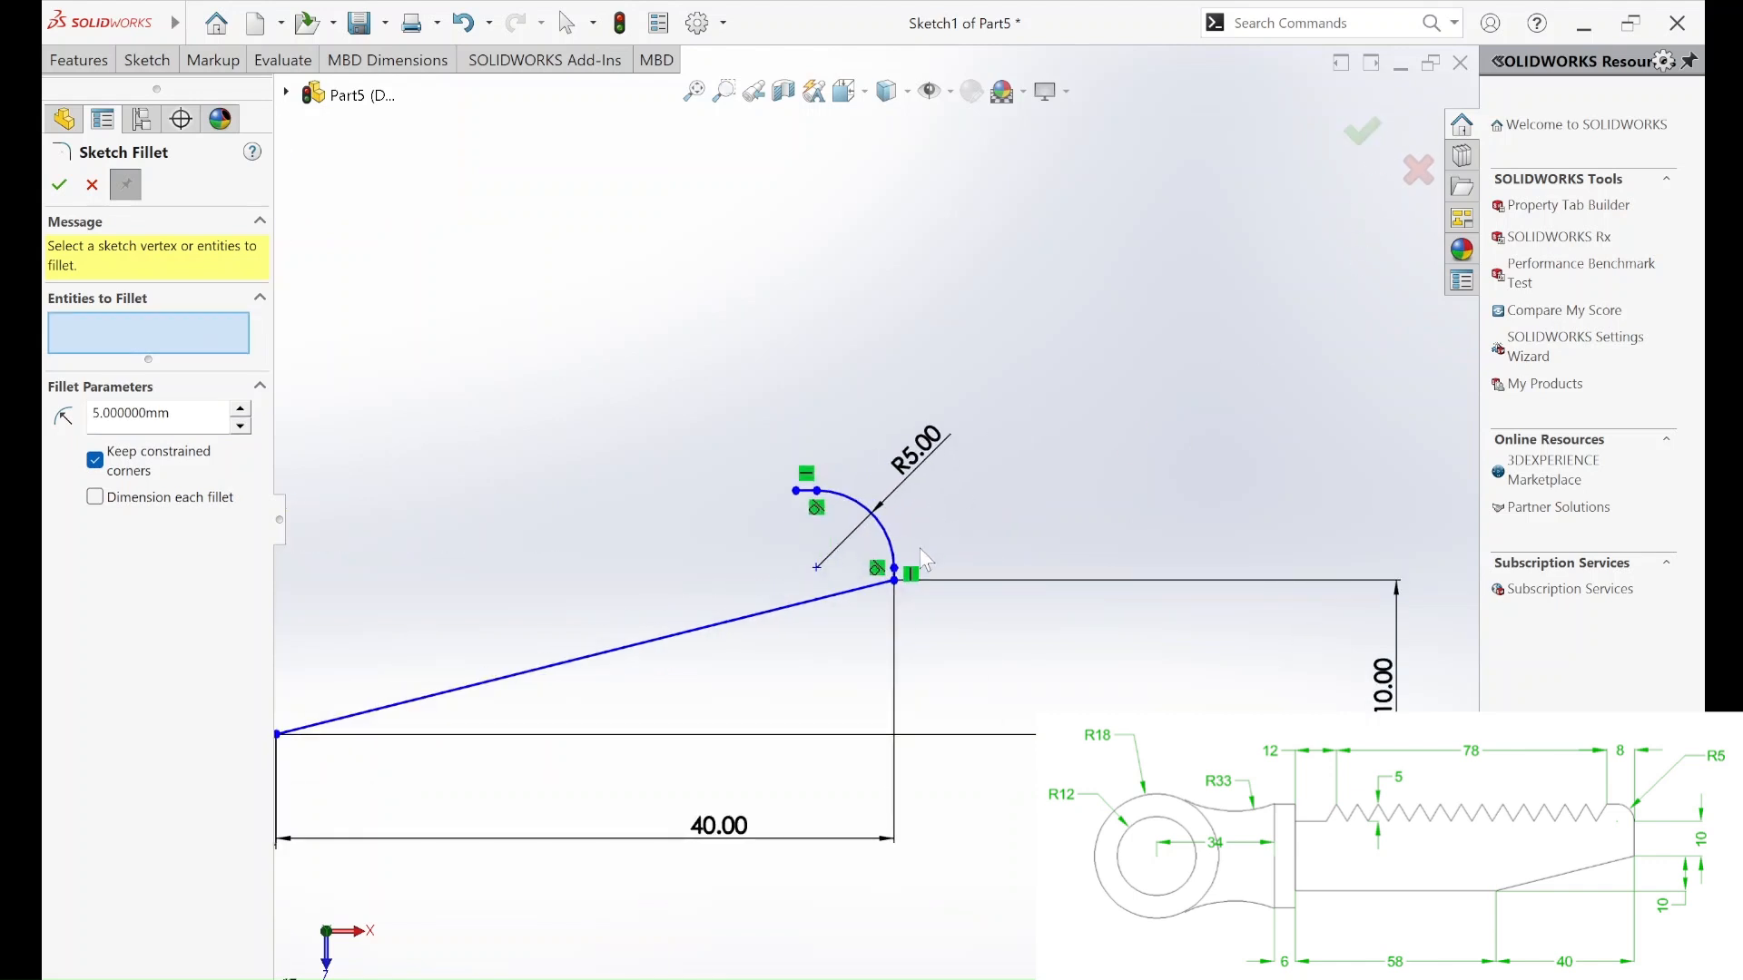
click(147, 60)
click(148, 145)
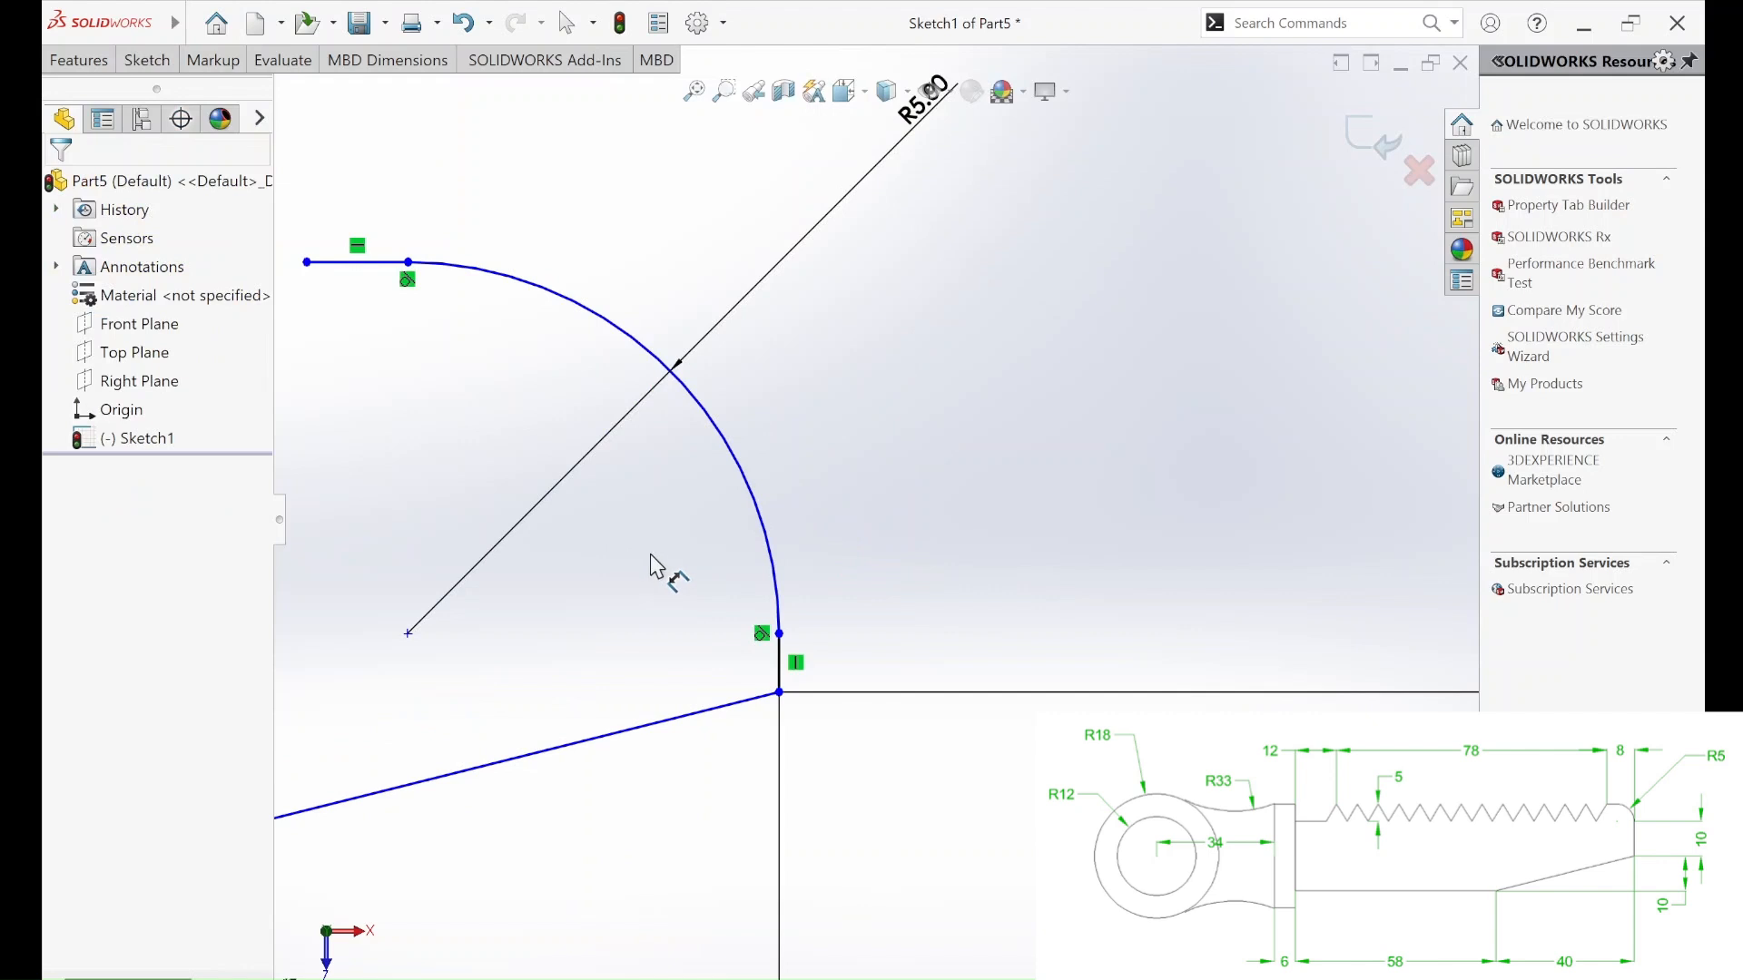
click(778, 634)
click(779, 693)
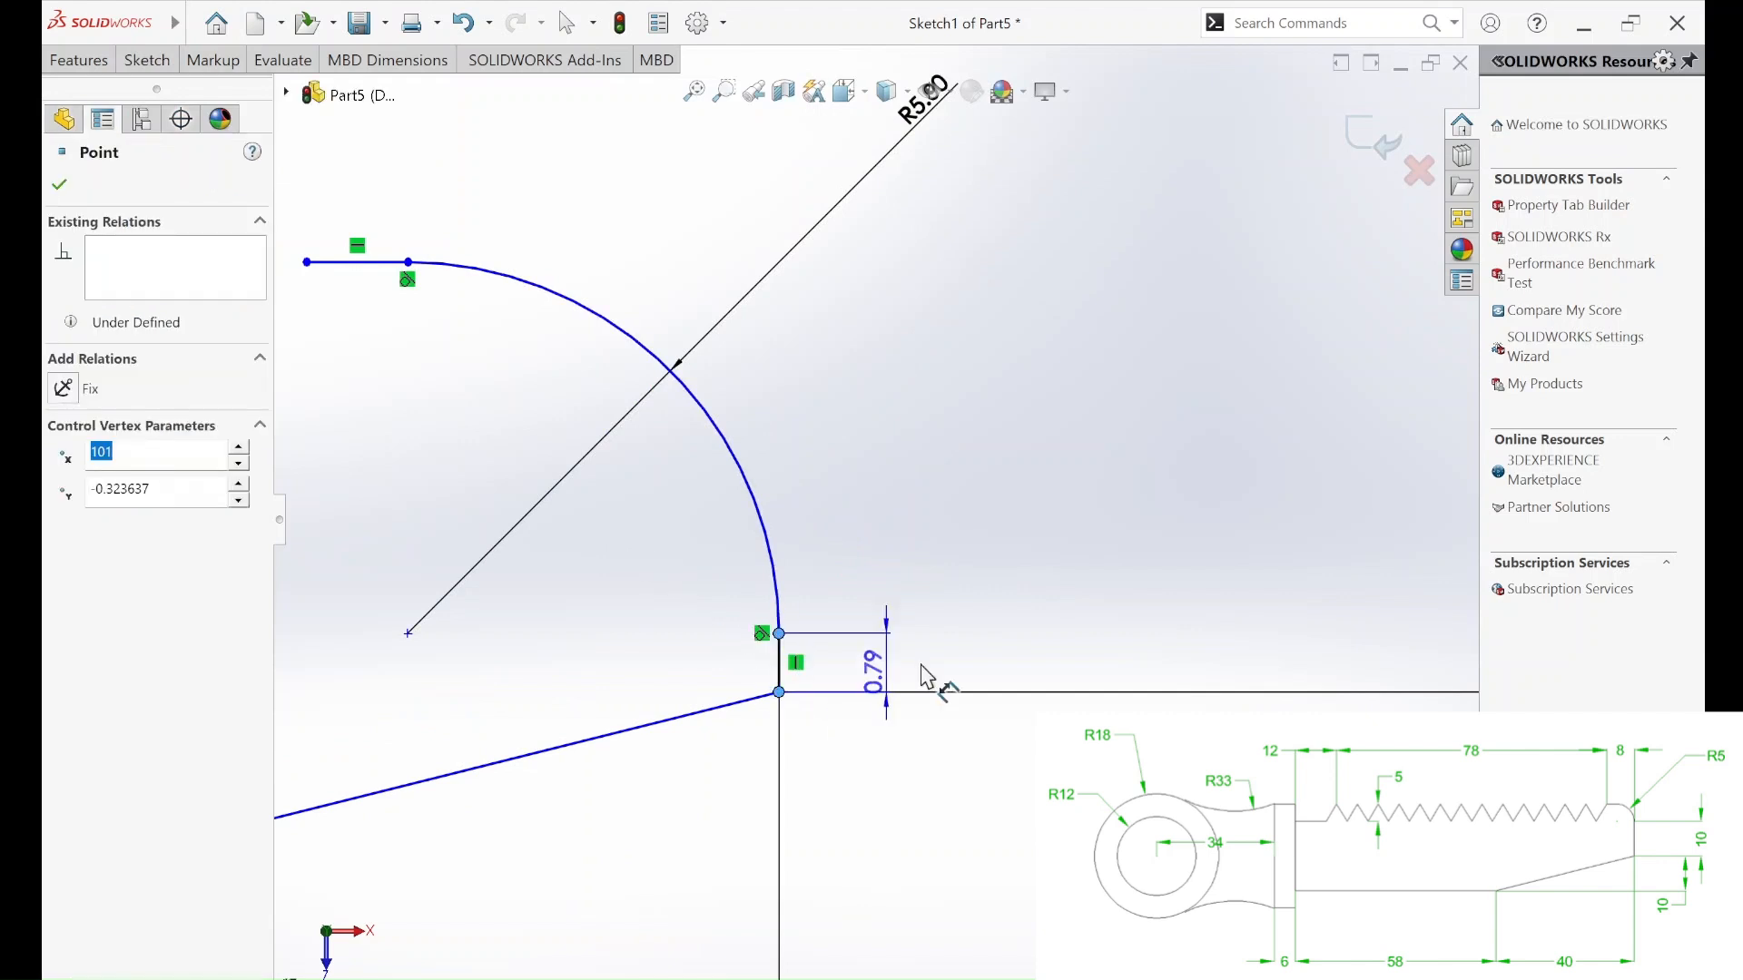
click(1014, 651)
text(10)
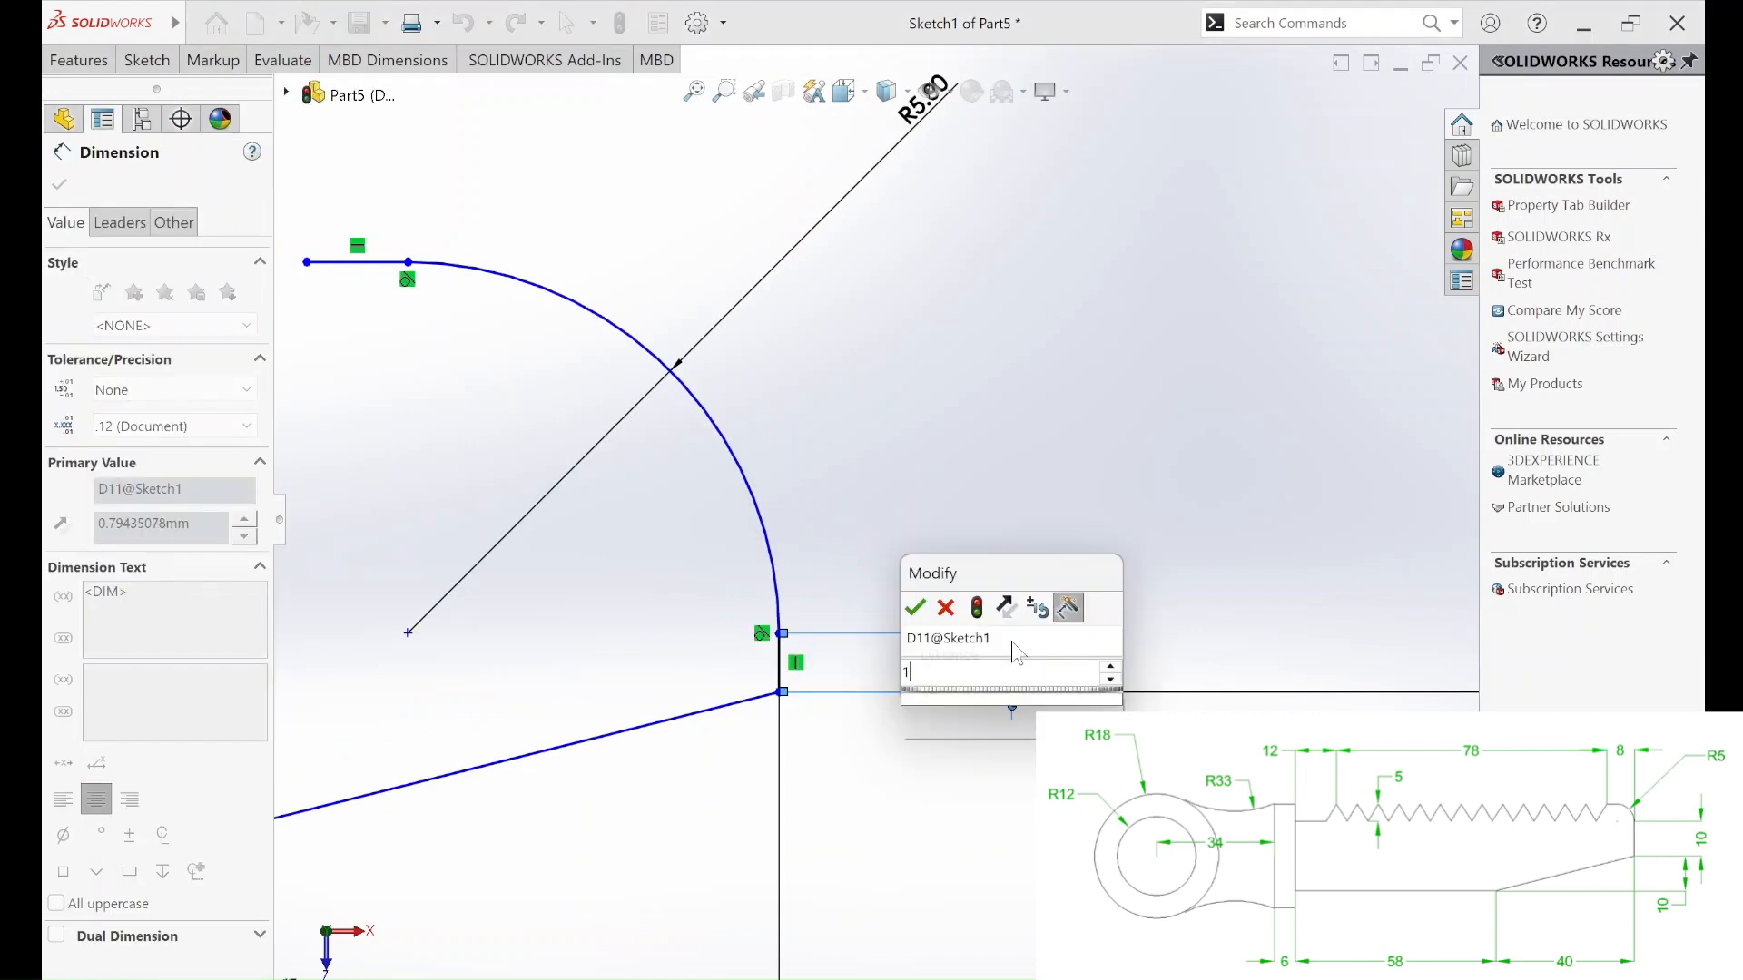
key(Return)
scroll(970, 595, up, 10)
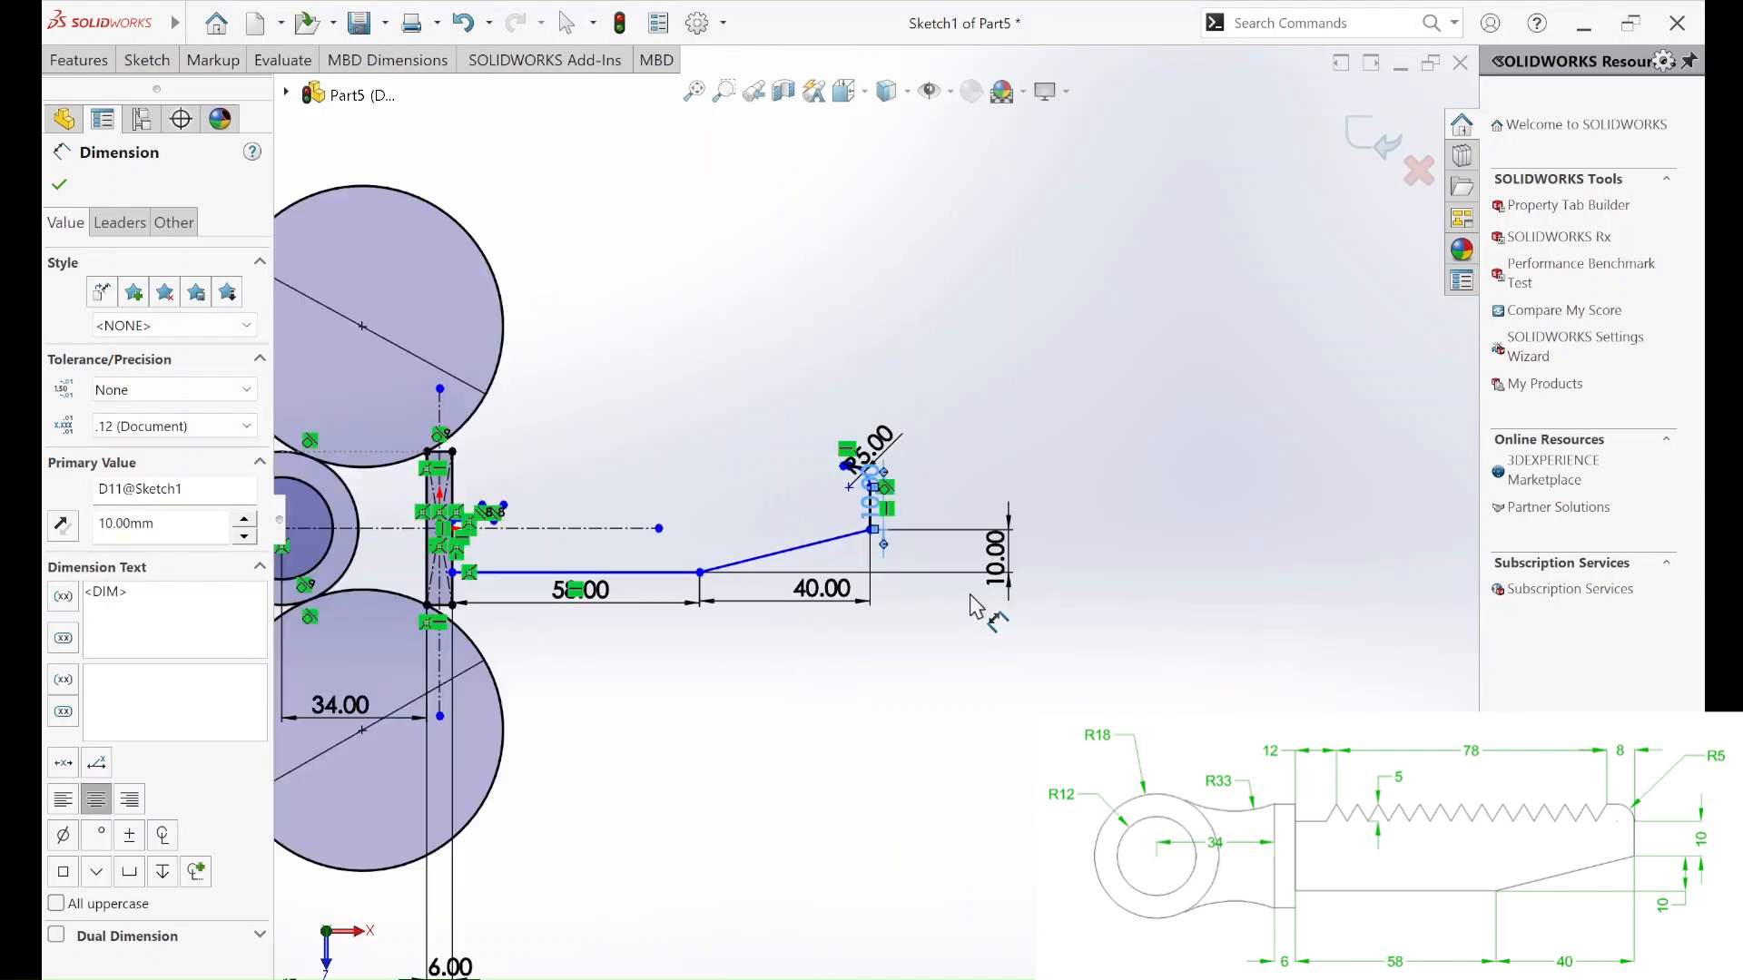
Dimension the horizontal distance from the collar's right edge to the first tooth peak as 12 mm.
scroll(706, 541, down, 3)
scroll(420, 525, down, 3)
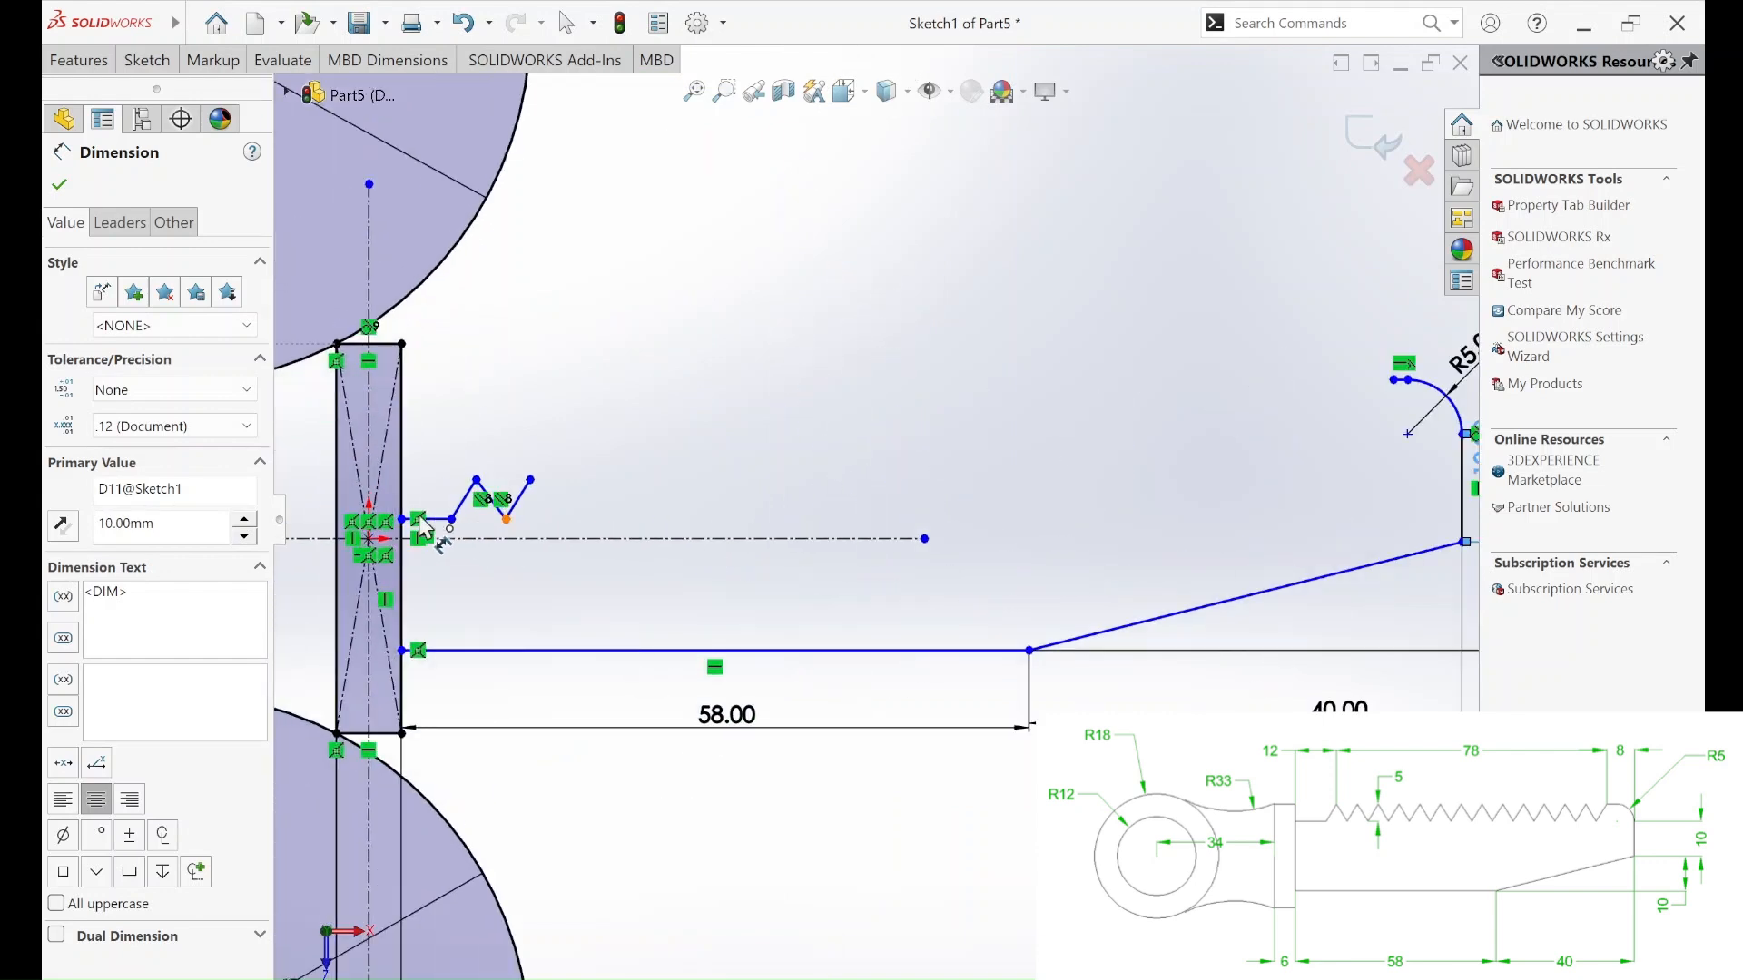
click(475, 480)
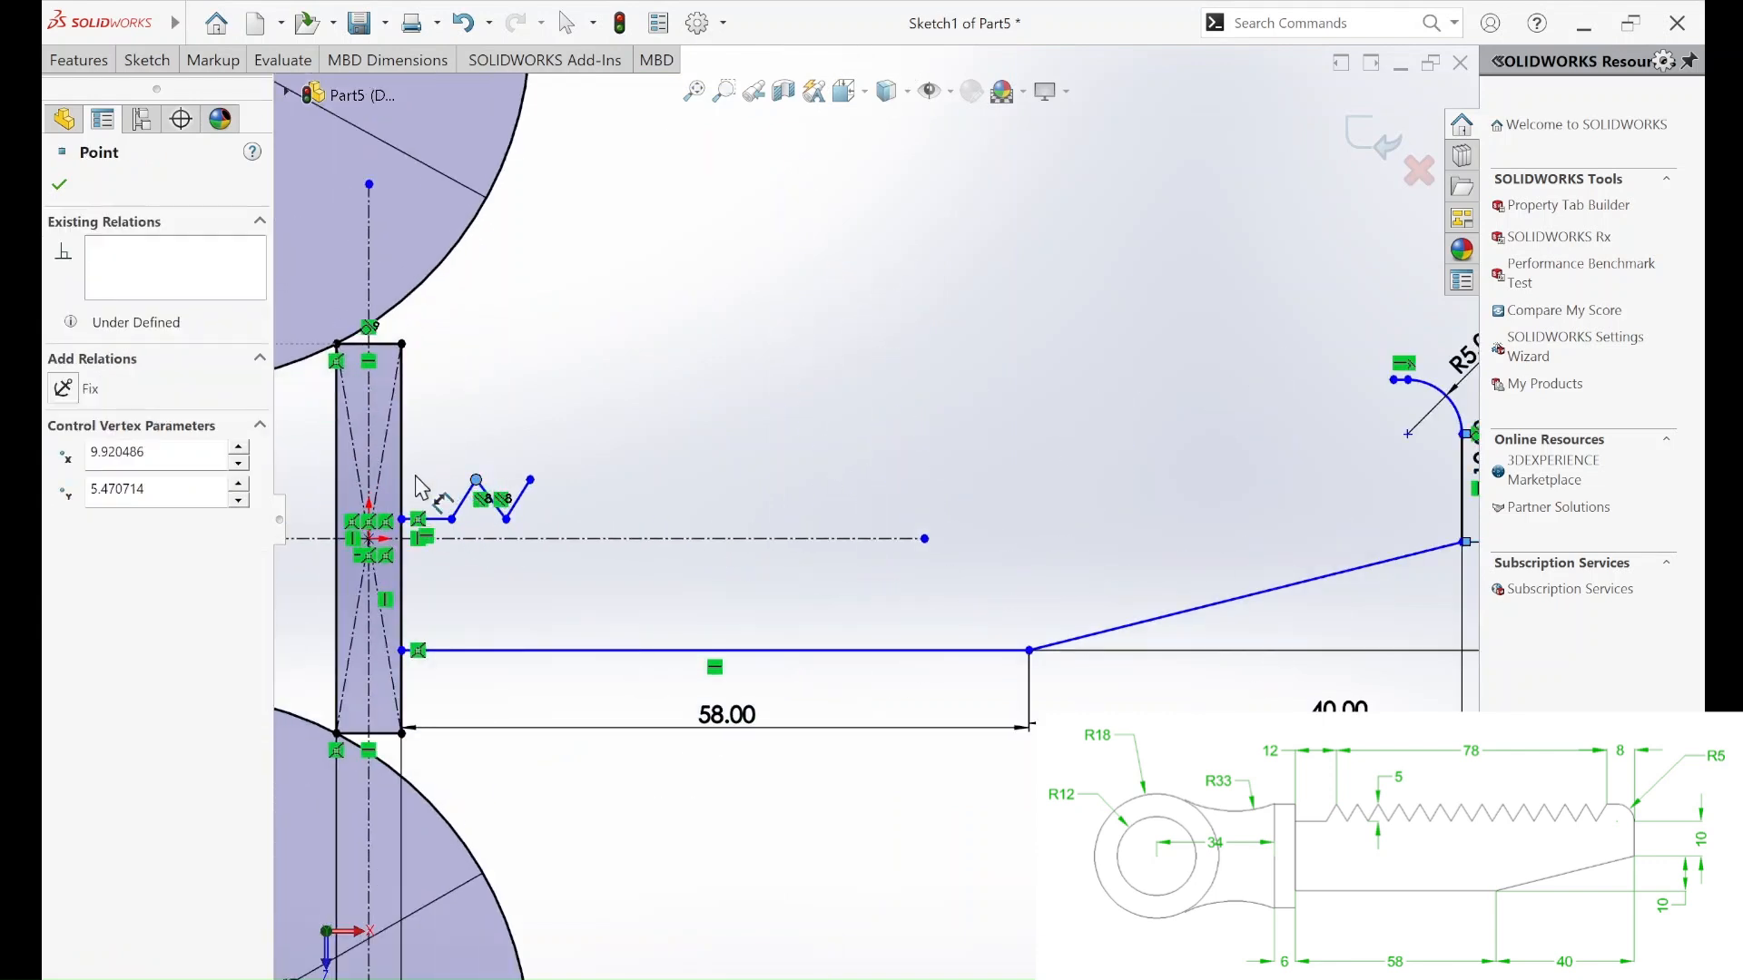
click(402, 490)
click(523, 313)
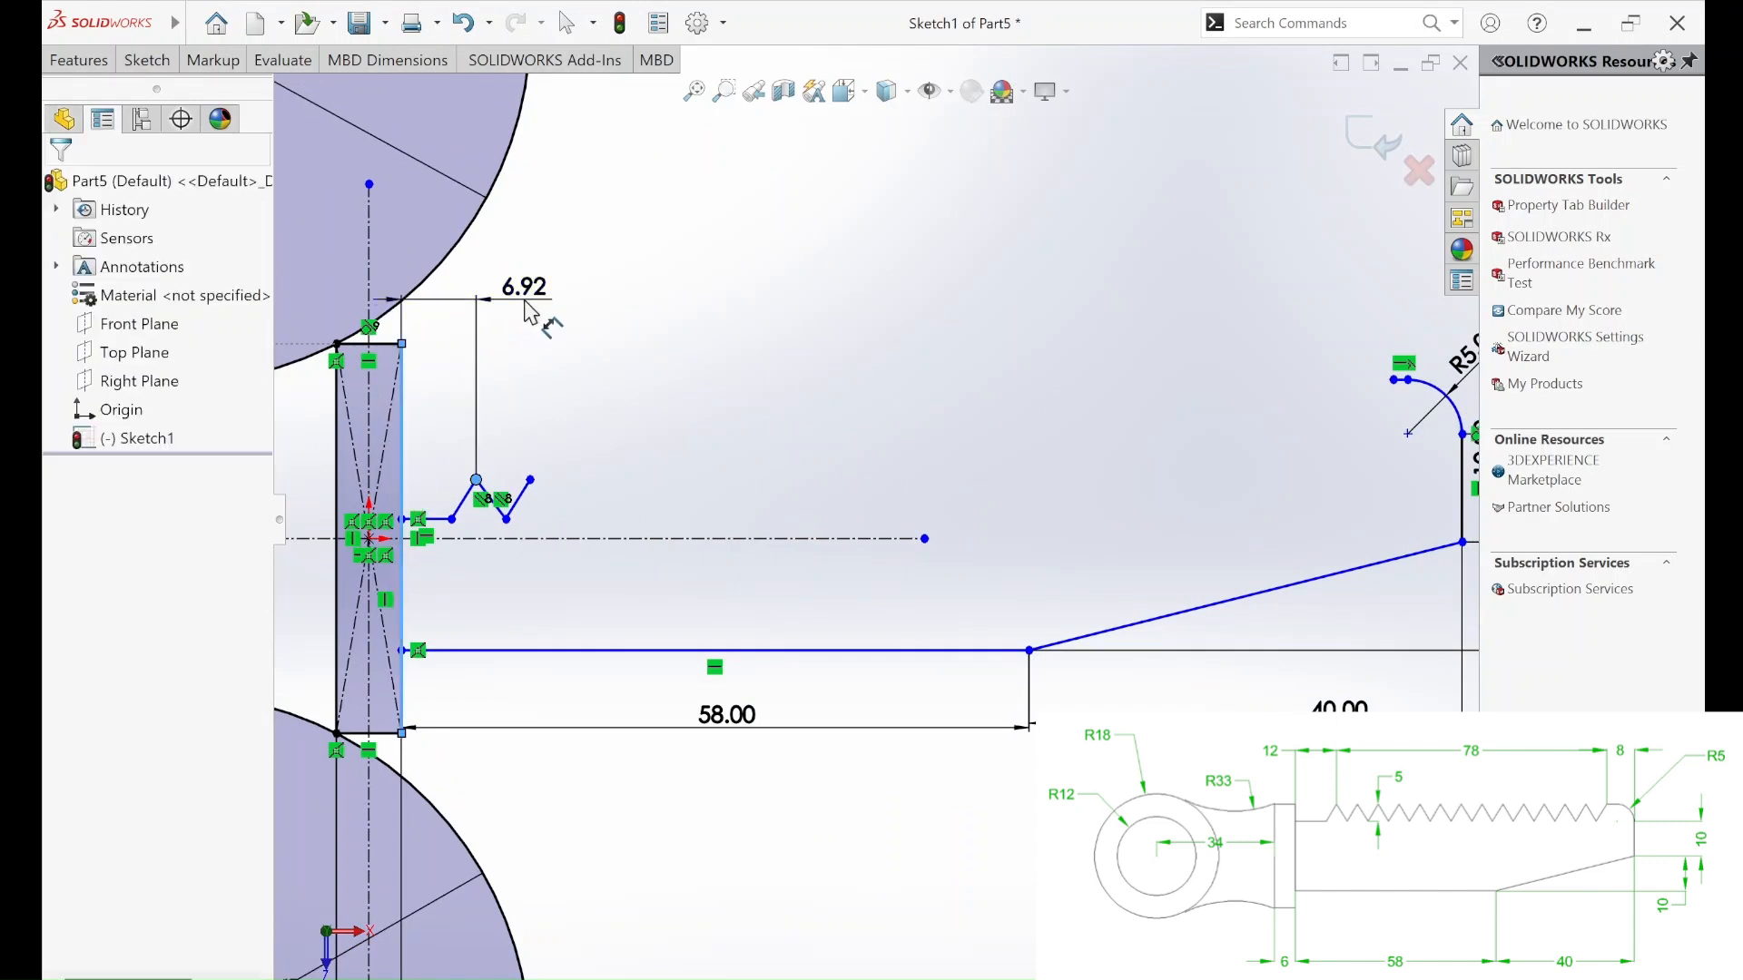
text(12)
key(Return)
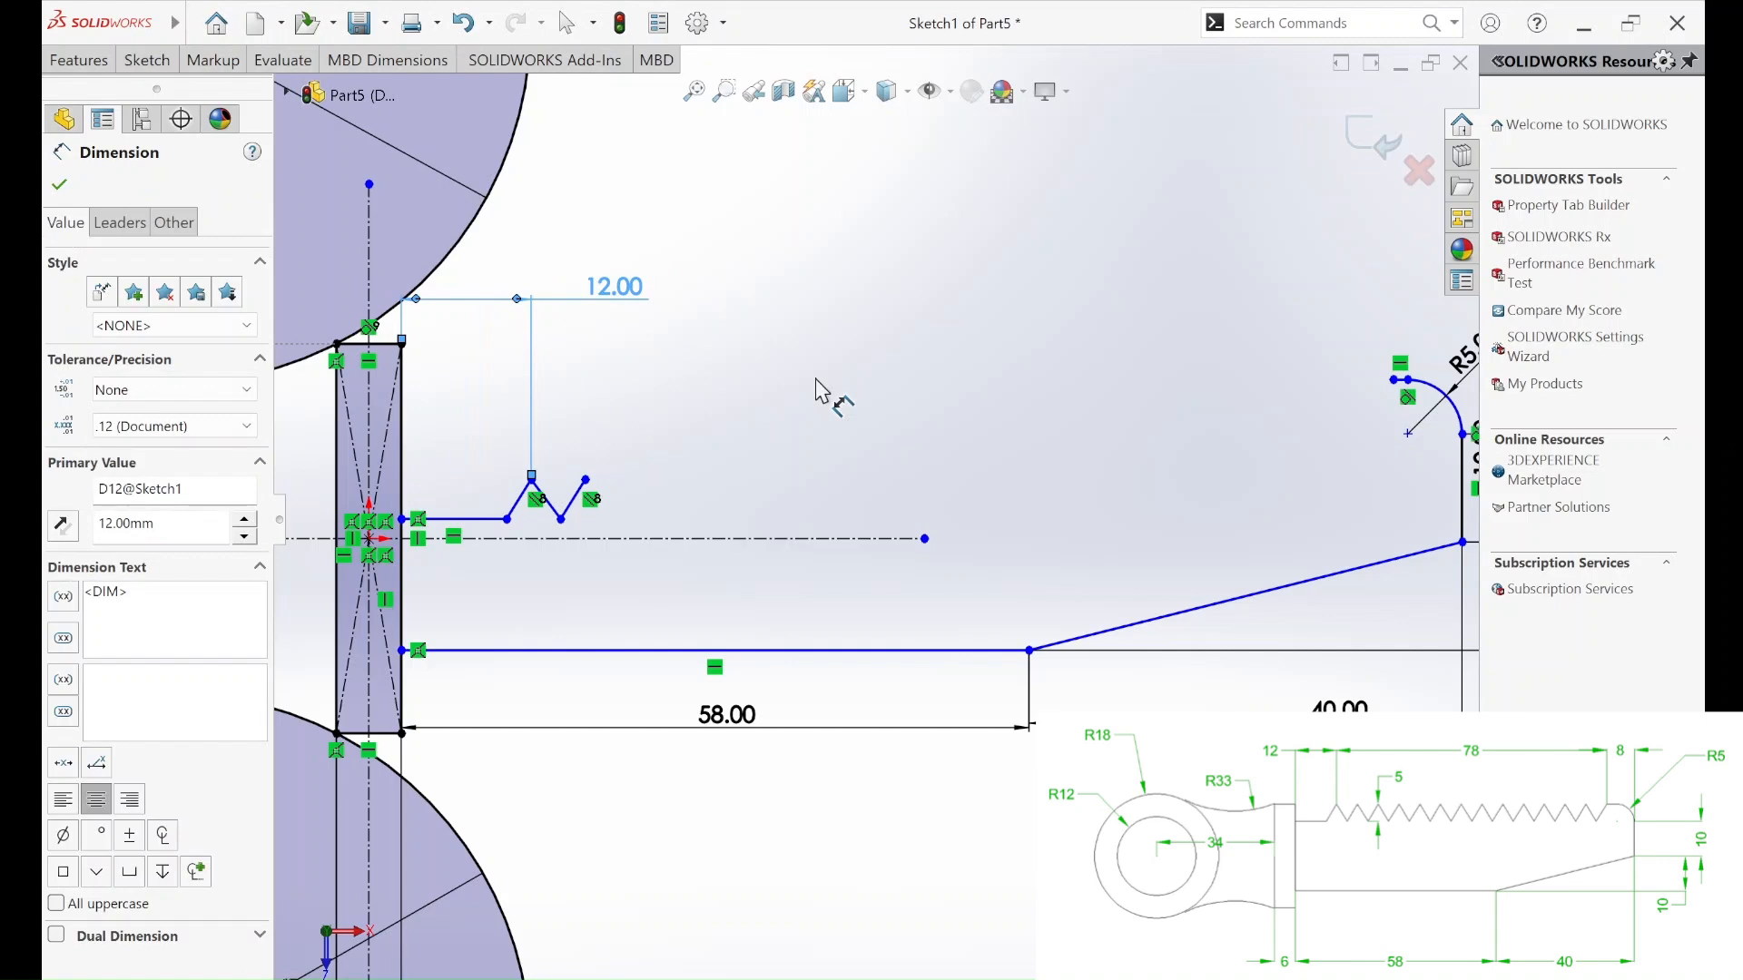
Dimension the horizontal distance from the left end of the short line beside the R5 fillet to the shank's vertical end edge as 8 mm.
scroll(1358, 362, up, 3)
scroll(1190, 416, down, 5)
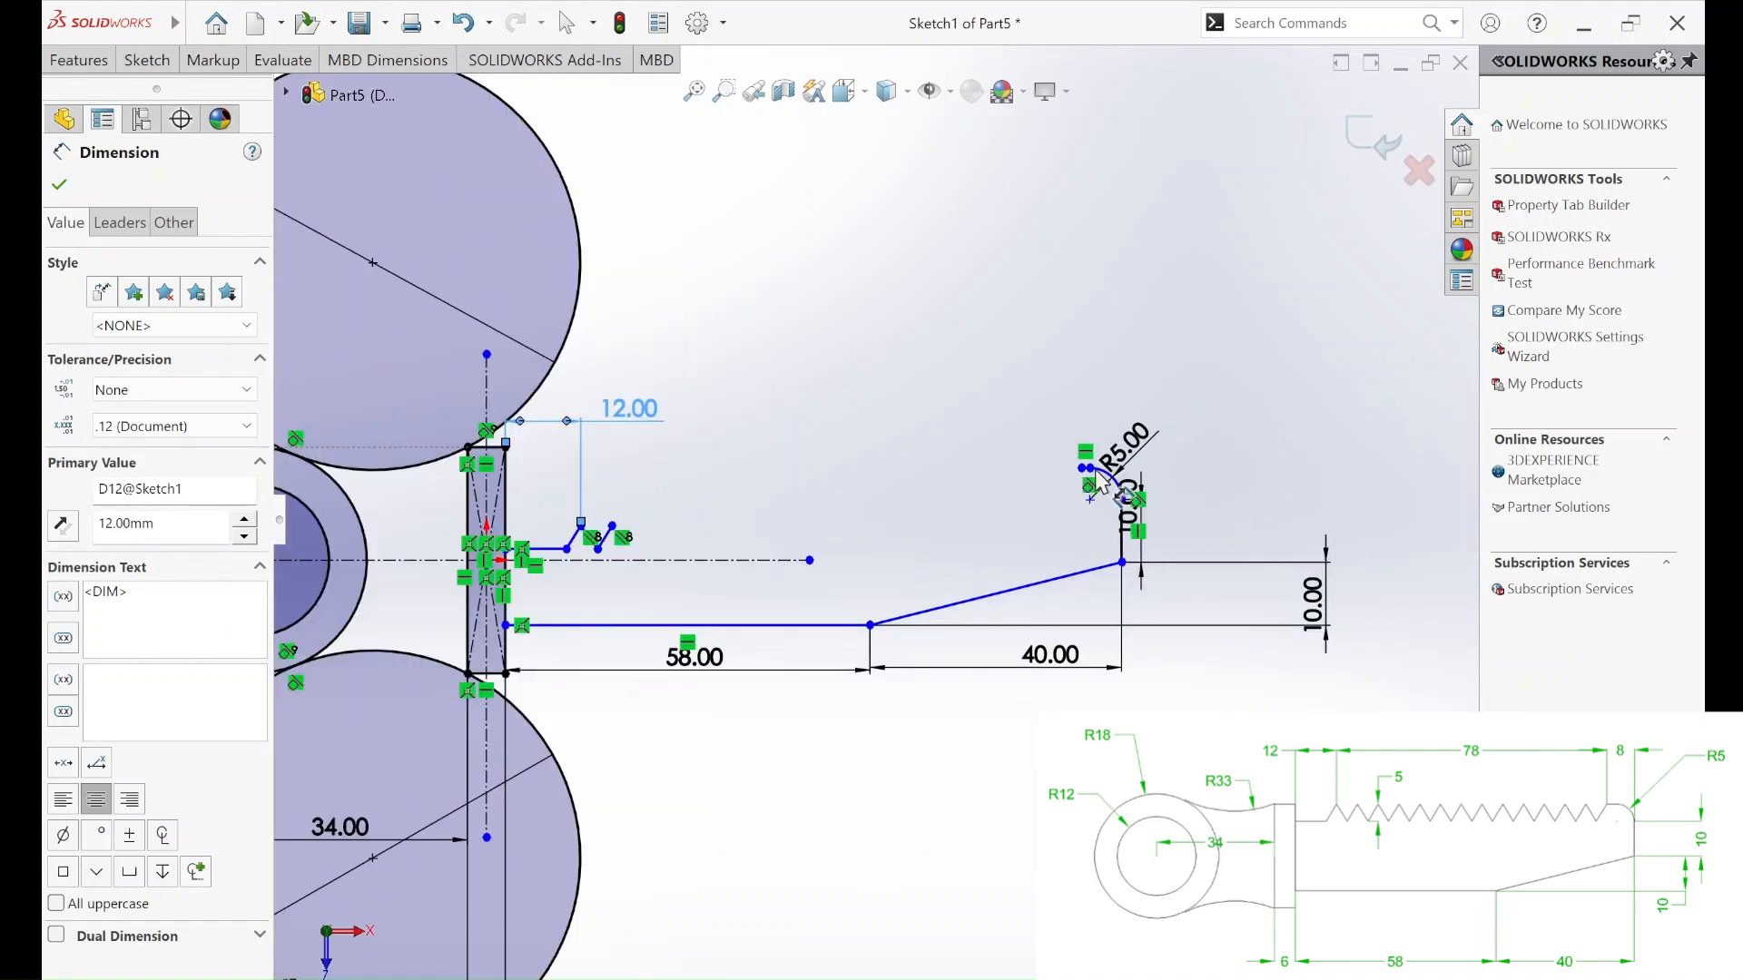
click(1004, 479)
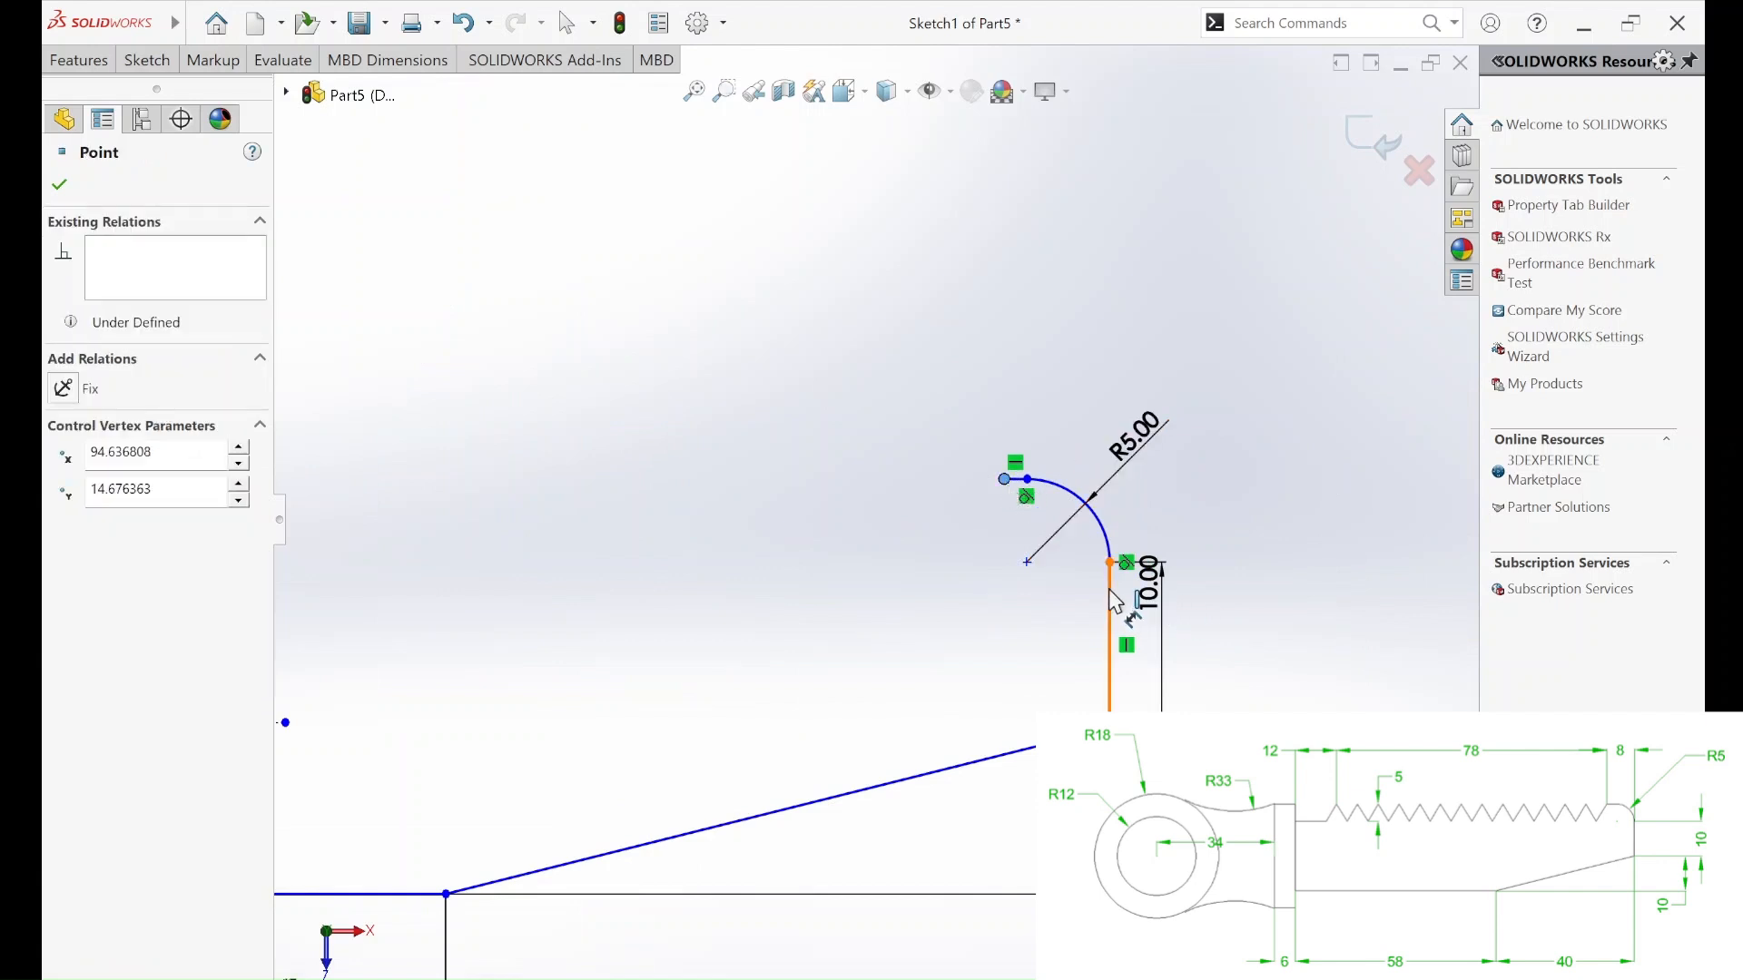
click(1109, 599)
click(1077, 265)
text(8)
key(Return)
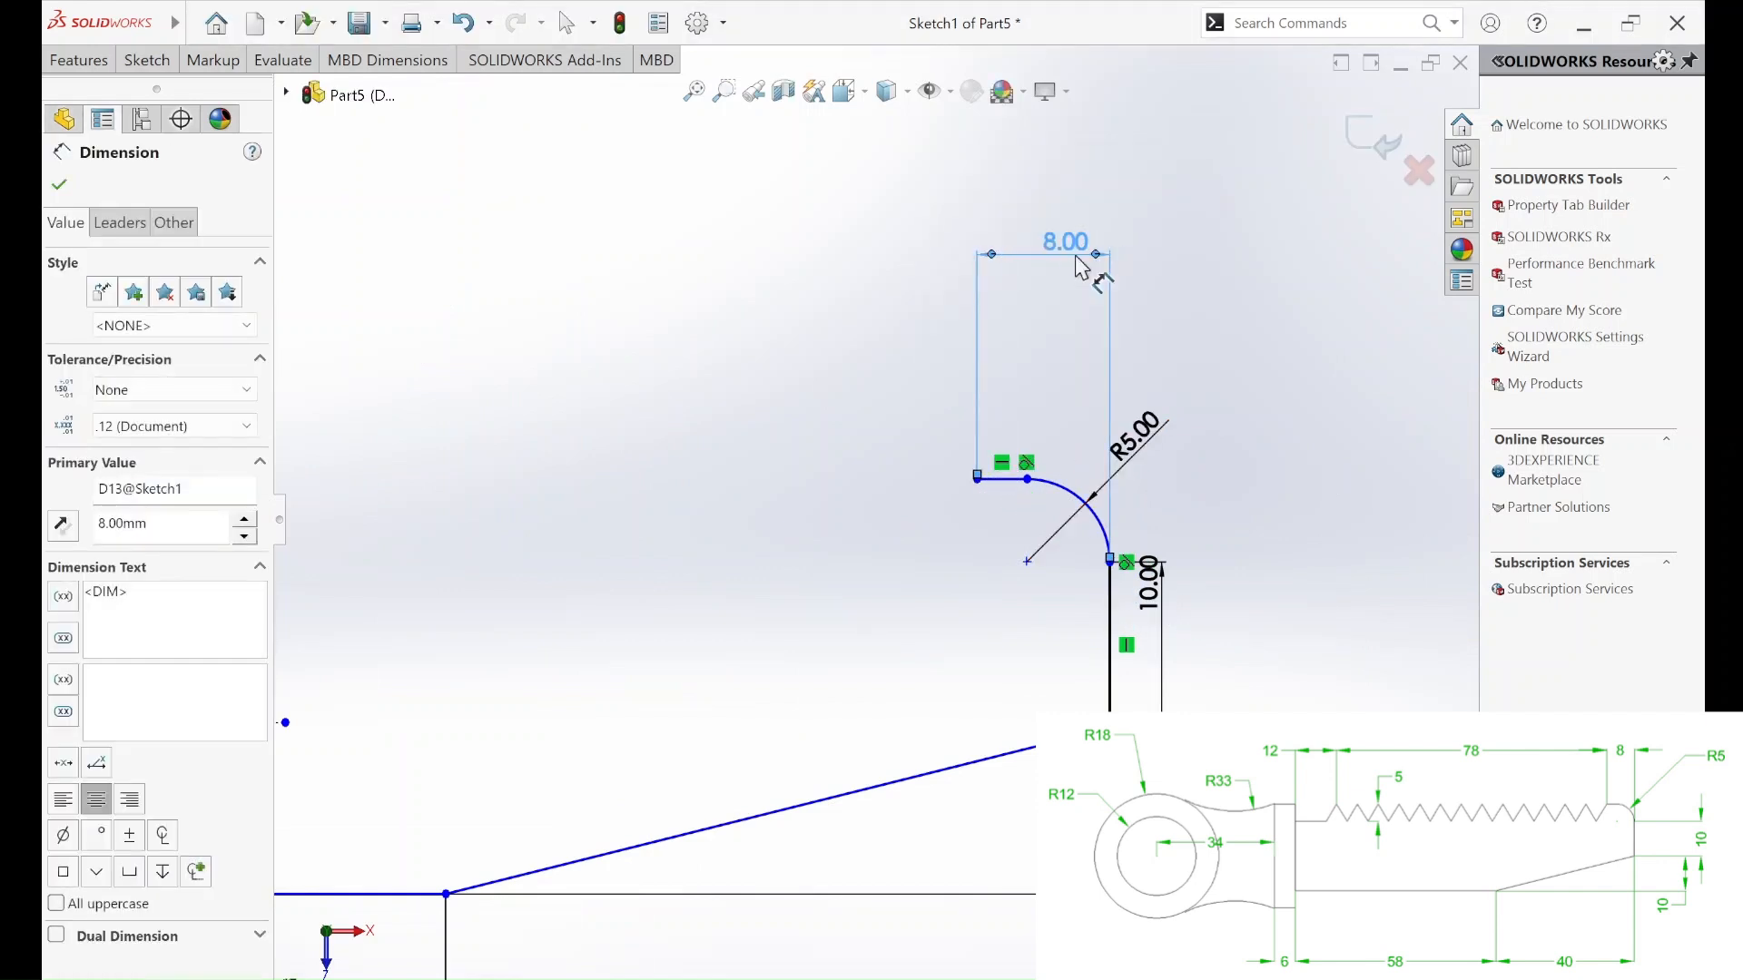
scroll(977, 403, up, 3)
key(Escape)
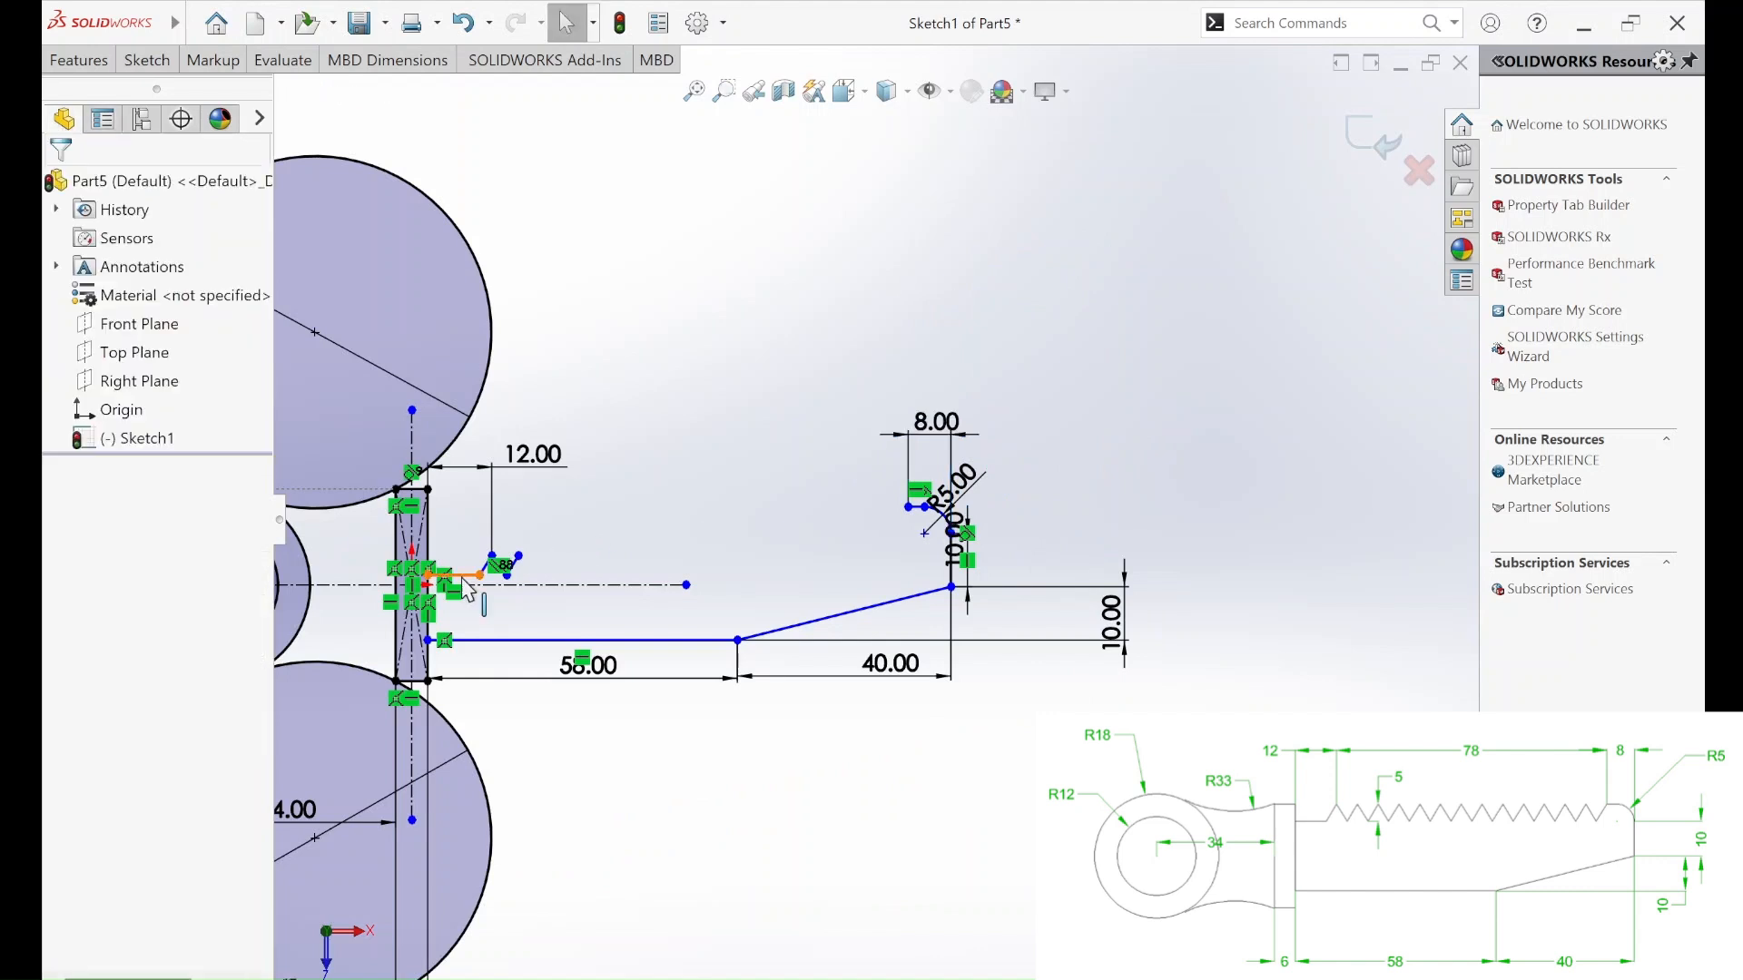
scroll(497, 576, down, 2)
click(500, 574)
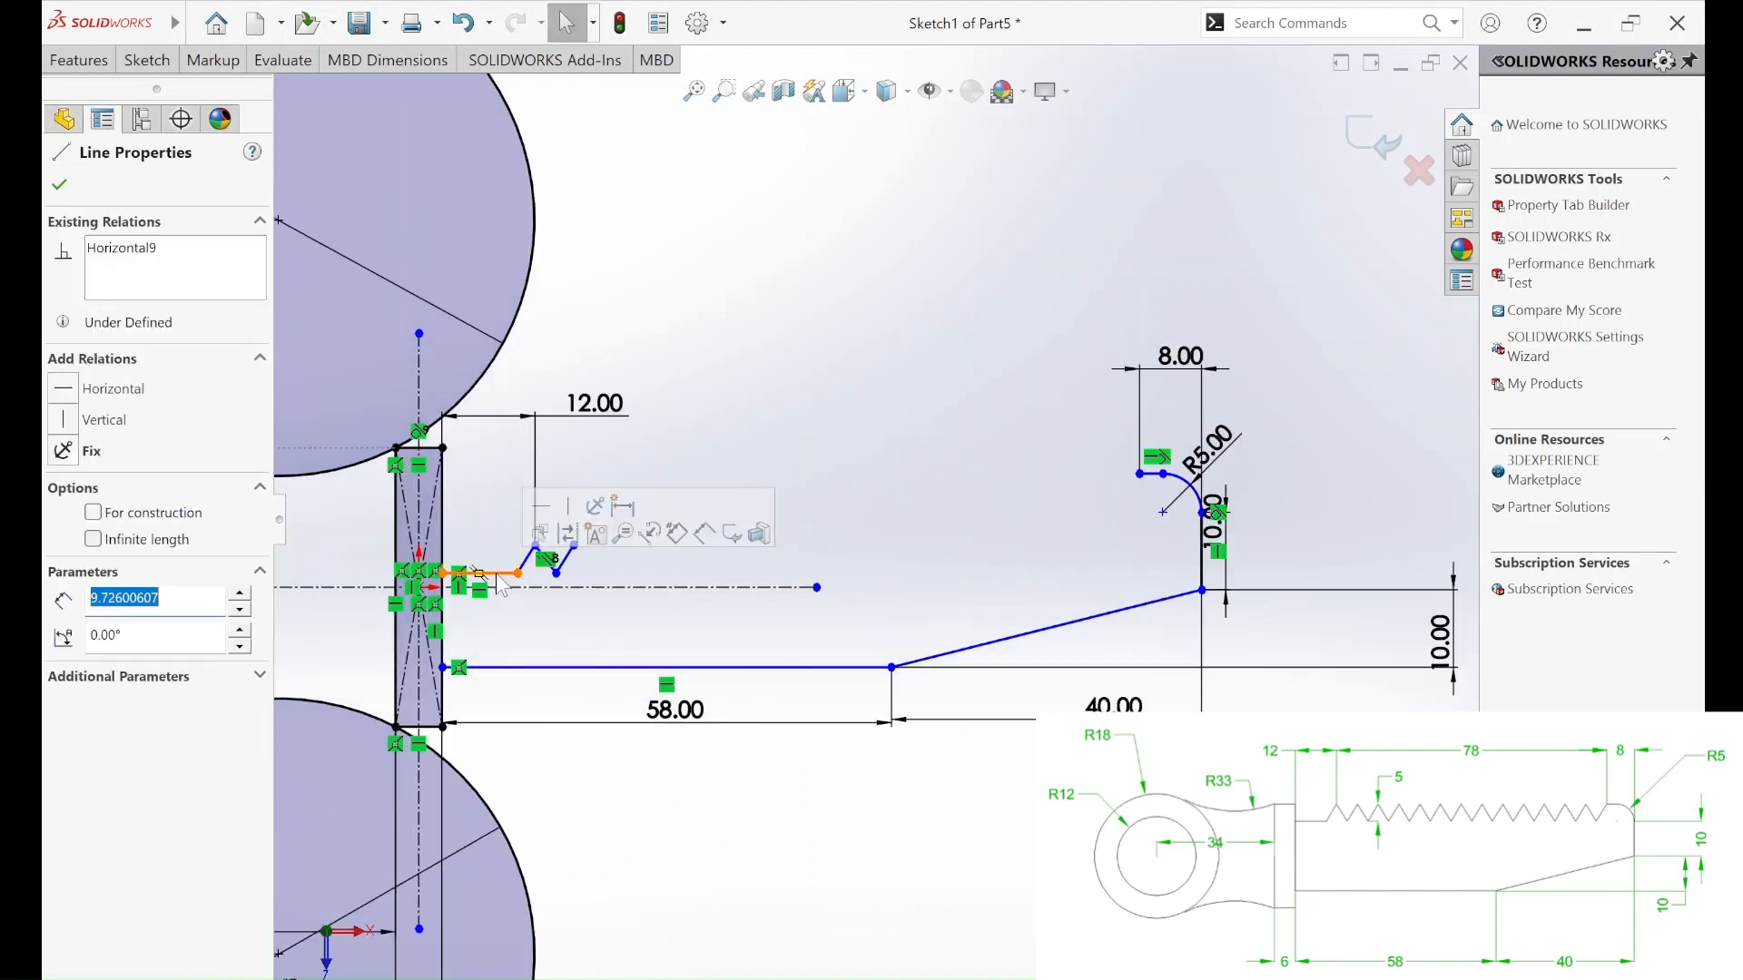
ctrl+click(626, 587)
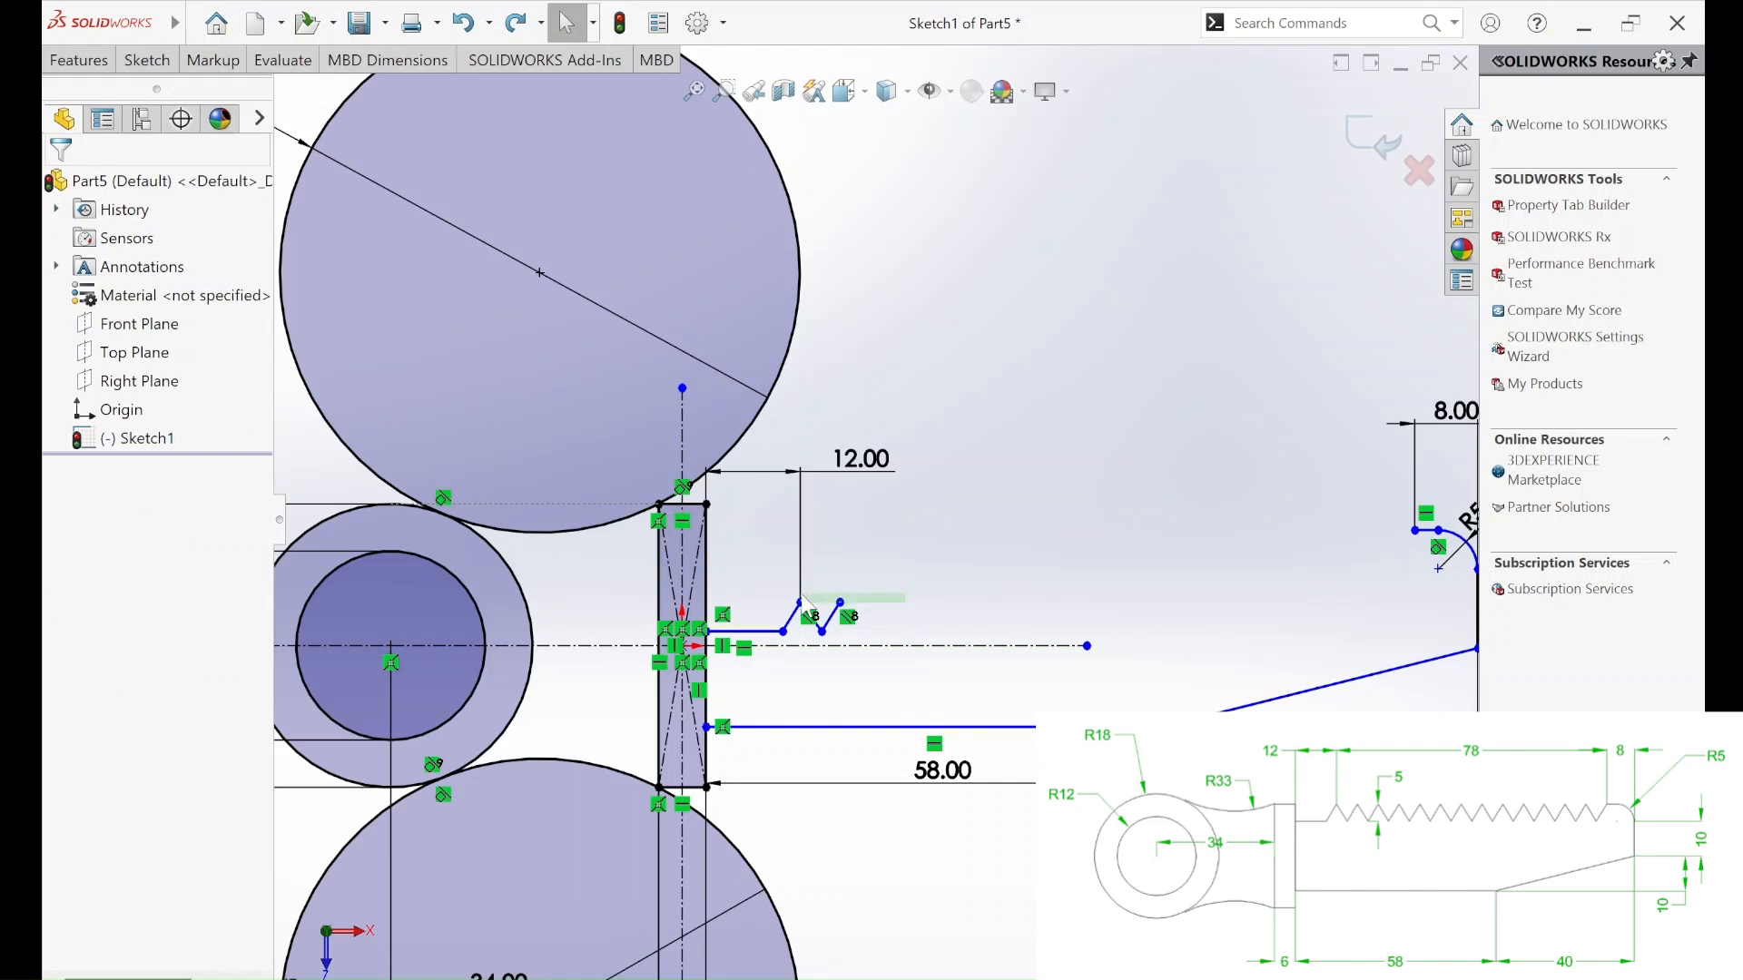
Delete the first tooth's falling line and the second rising line, keeping the first rising line with its 12 mm dimension.
click(832, 614)
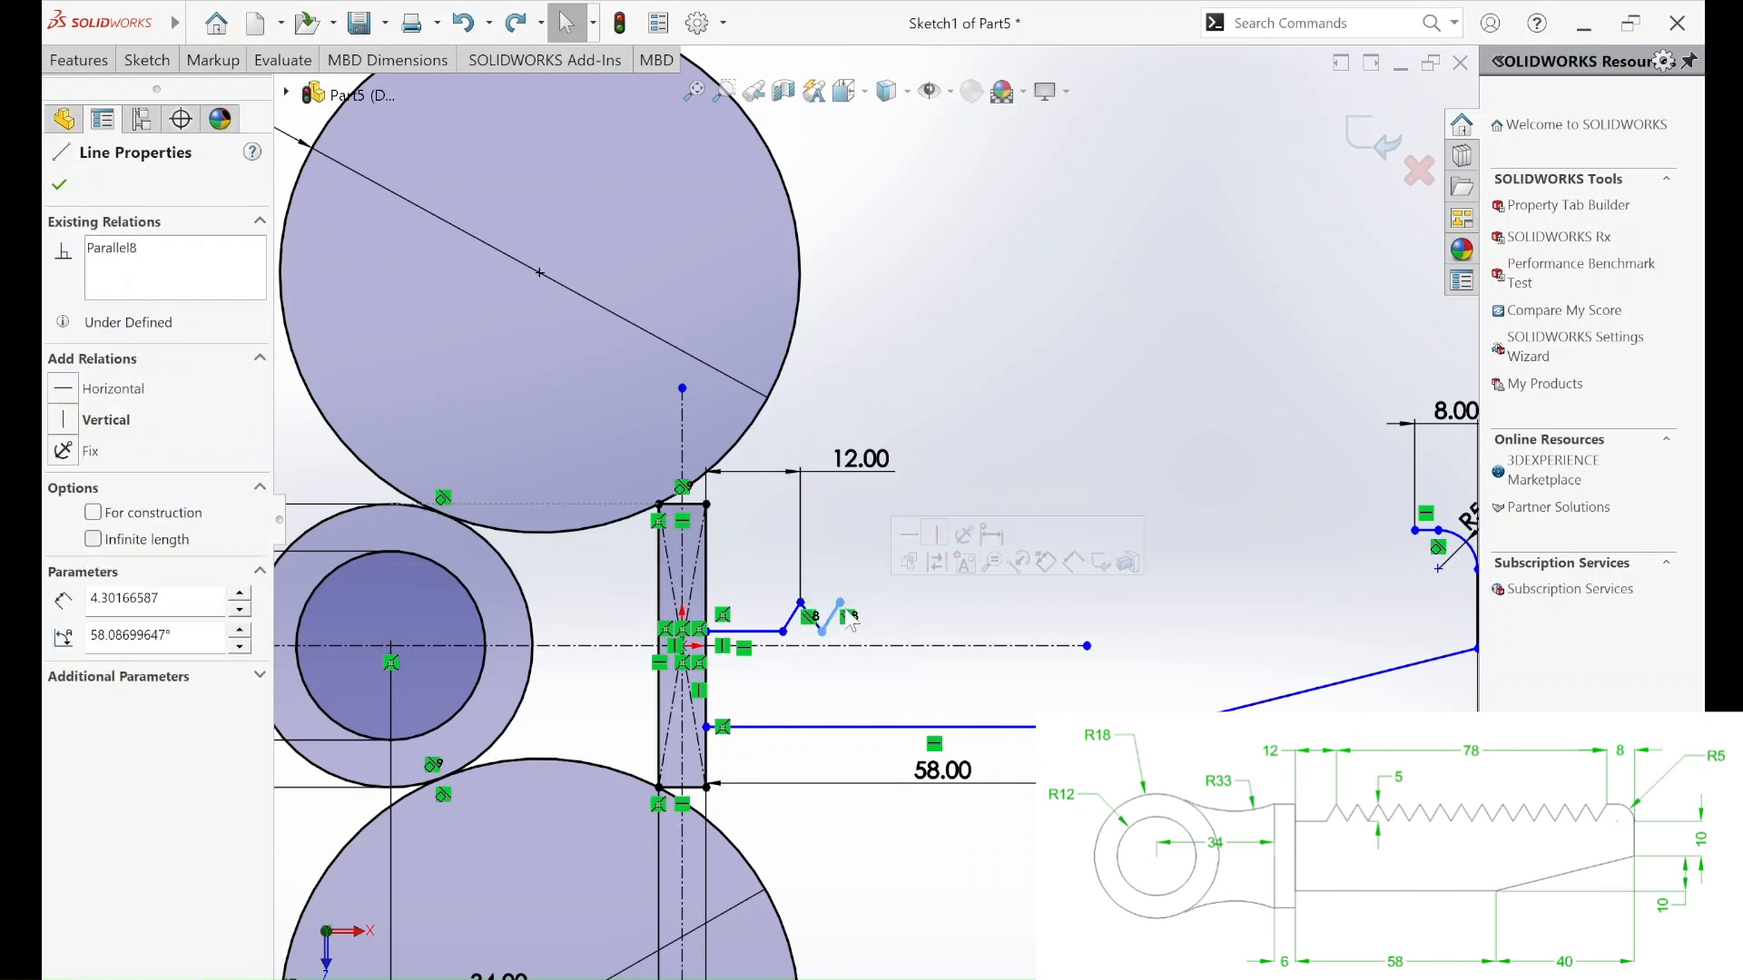
key(Delete)
click(807, 615)
key(Delete)
click(793, 623)
key(Delete)
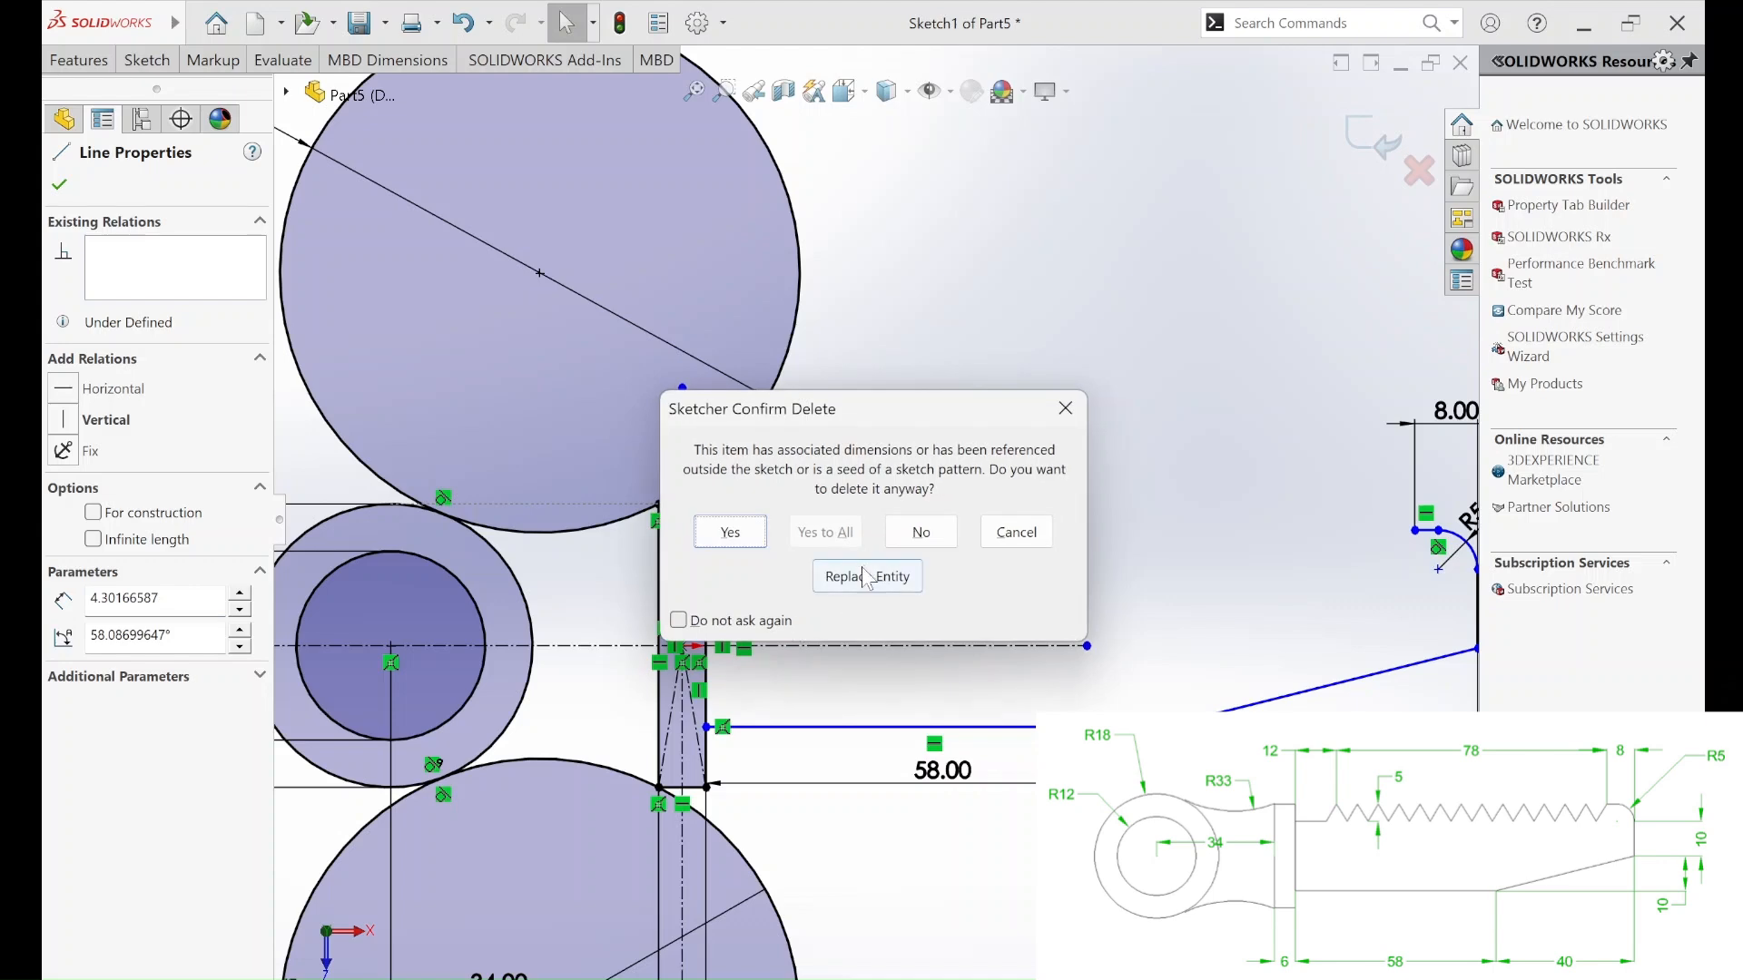
click(1065, 408)
scroll(973, 483, up, 3)
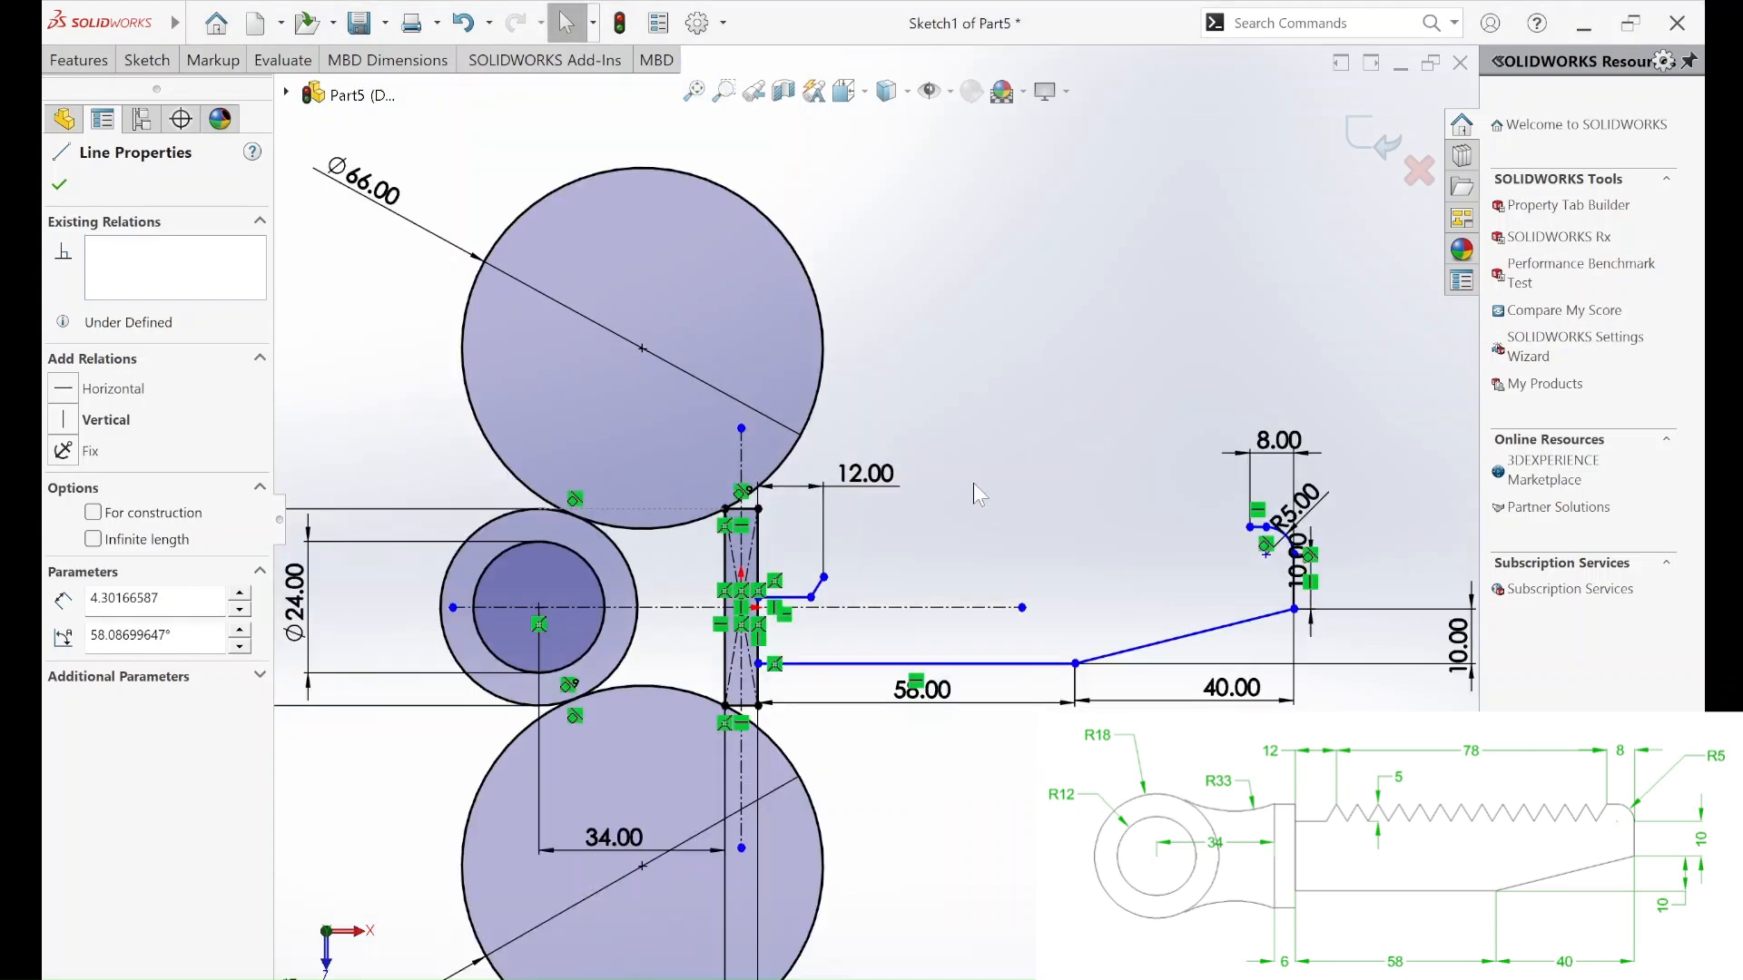
Move the first tooth peak upward and align it horizontally with the left end of the short line beside the R5 fillet.
scroll(849, 533, down, 3)
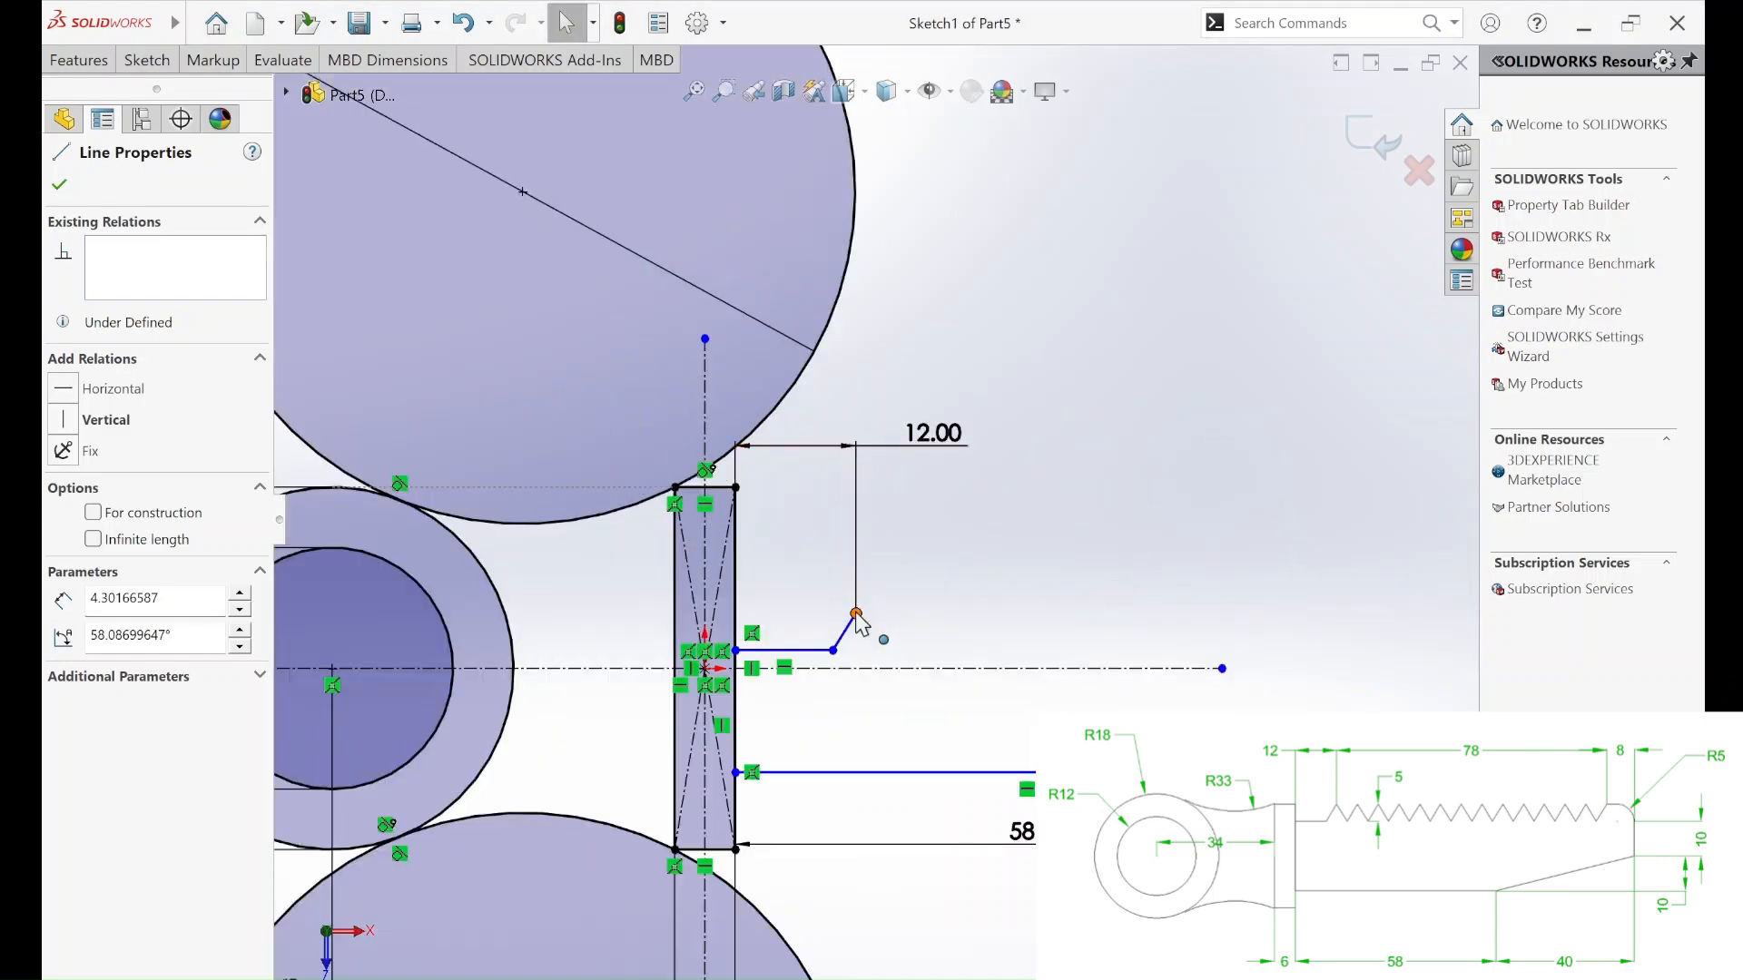
drag(855, 612, 855, 483)
click(985, 623)
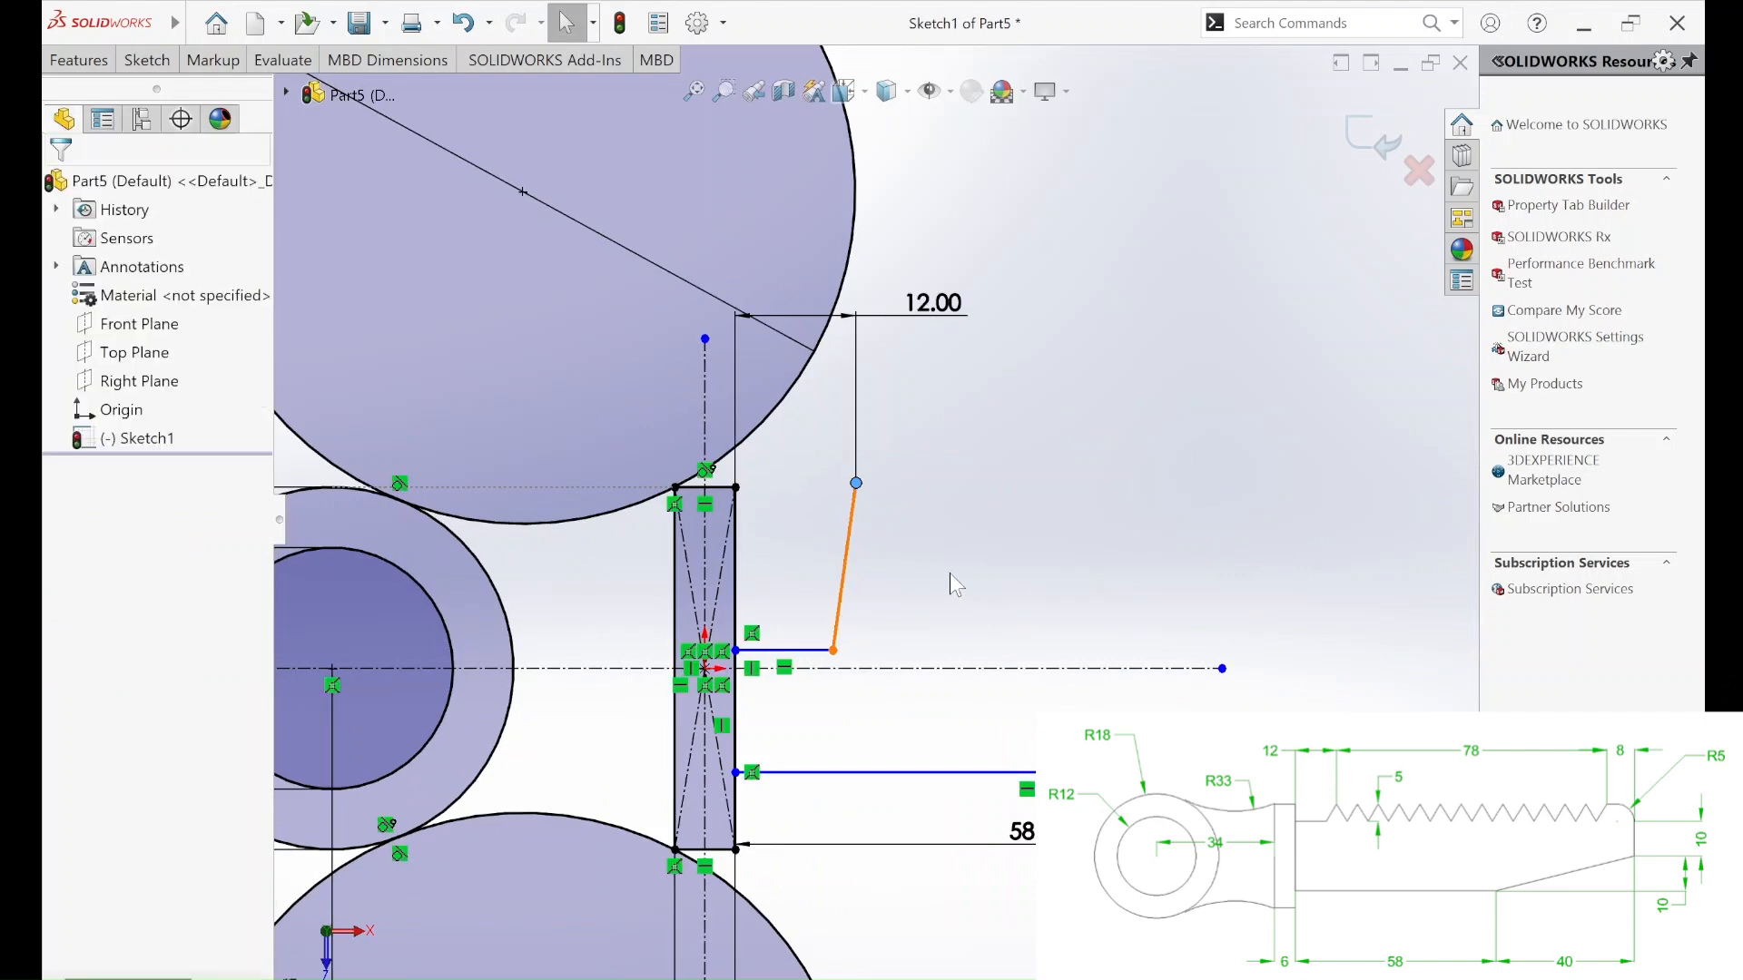
scroll(949, 572, up, 3)
scroll(950, 572, down, 3)
click(629, 531)
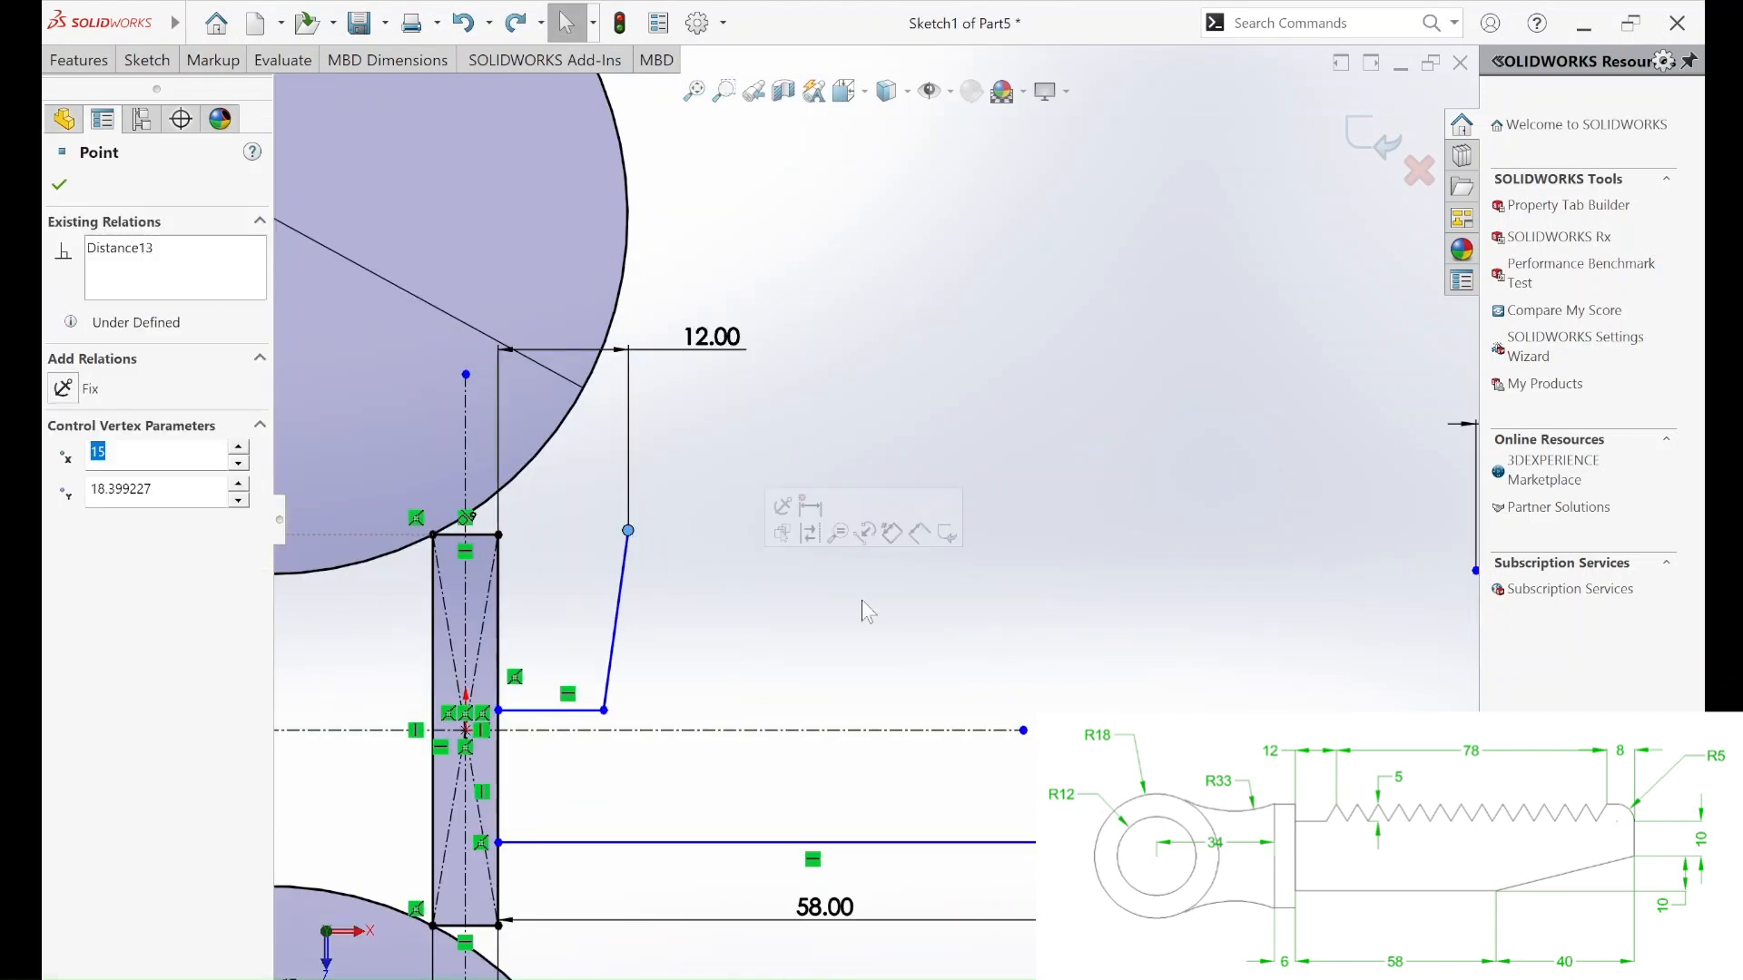
scroll(633, 535, up, 3)
scroll(1110, 550, down, 3)
ctrl+click(1099, 537)
click(1167, 473)
click(687, 588)
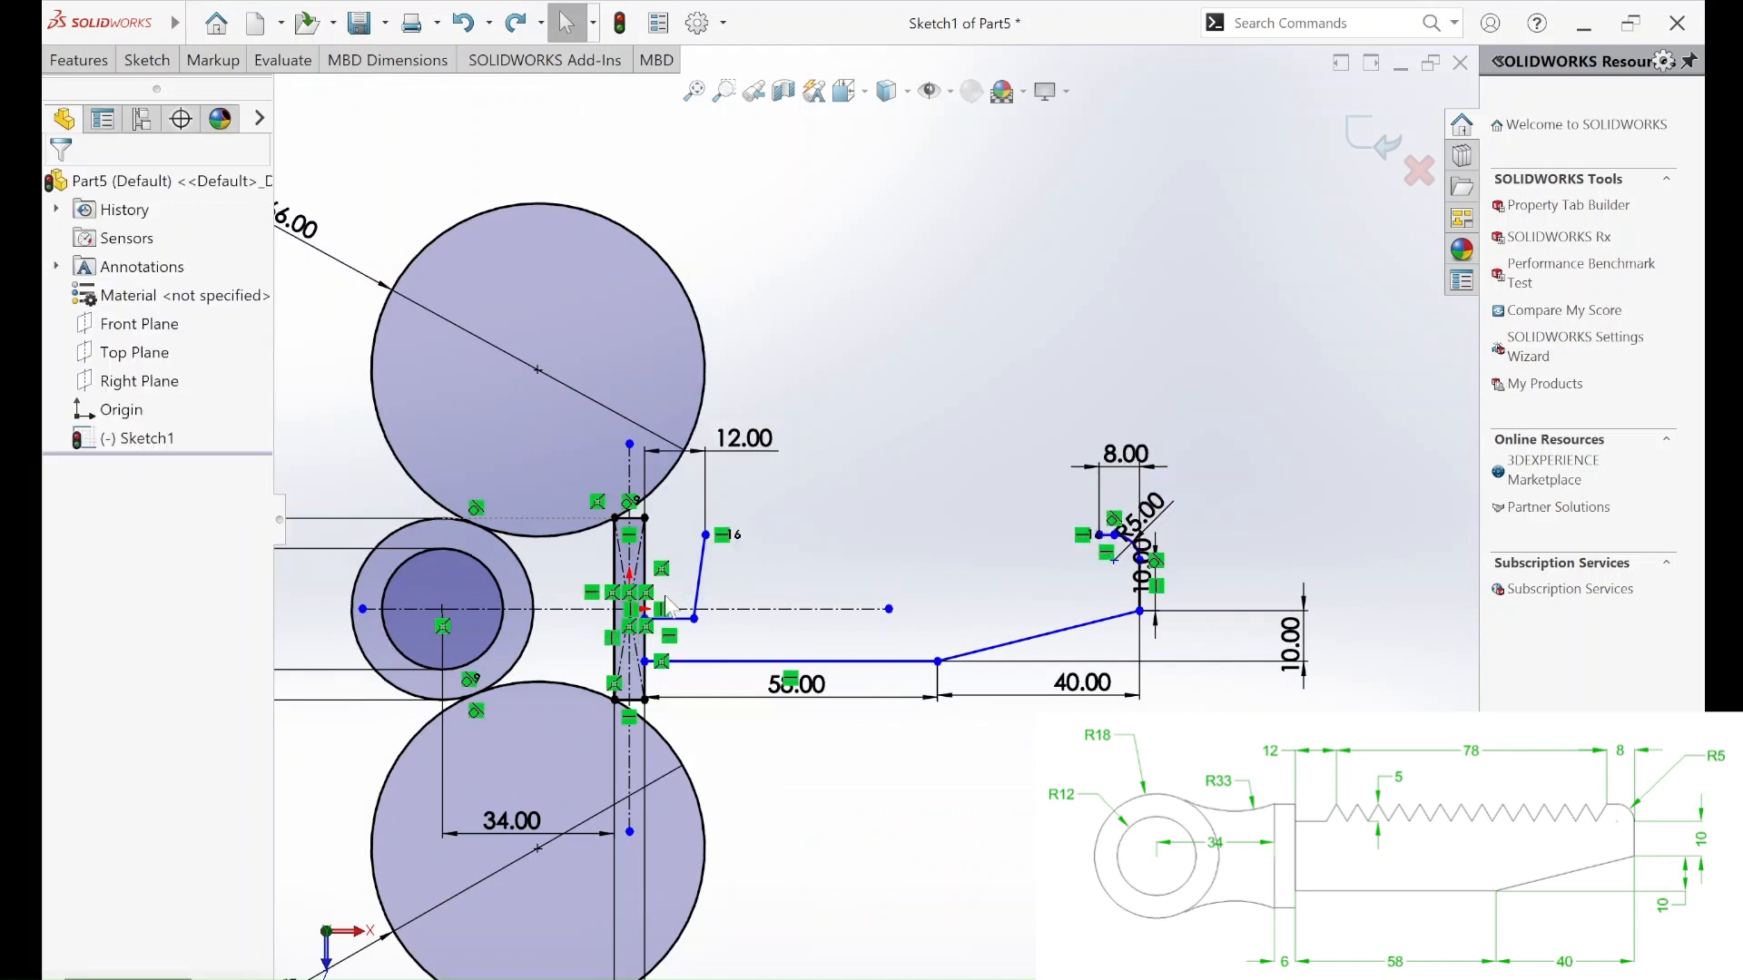
Raise the short horizontal line beside the collar and shorten it at the tooth base so the rising flank slants more.
drag(673, 621, 671, 570)
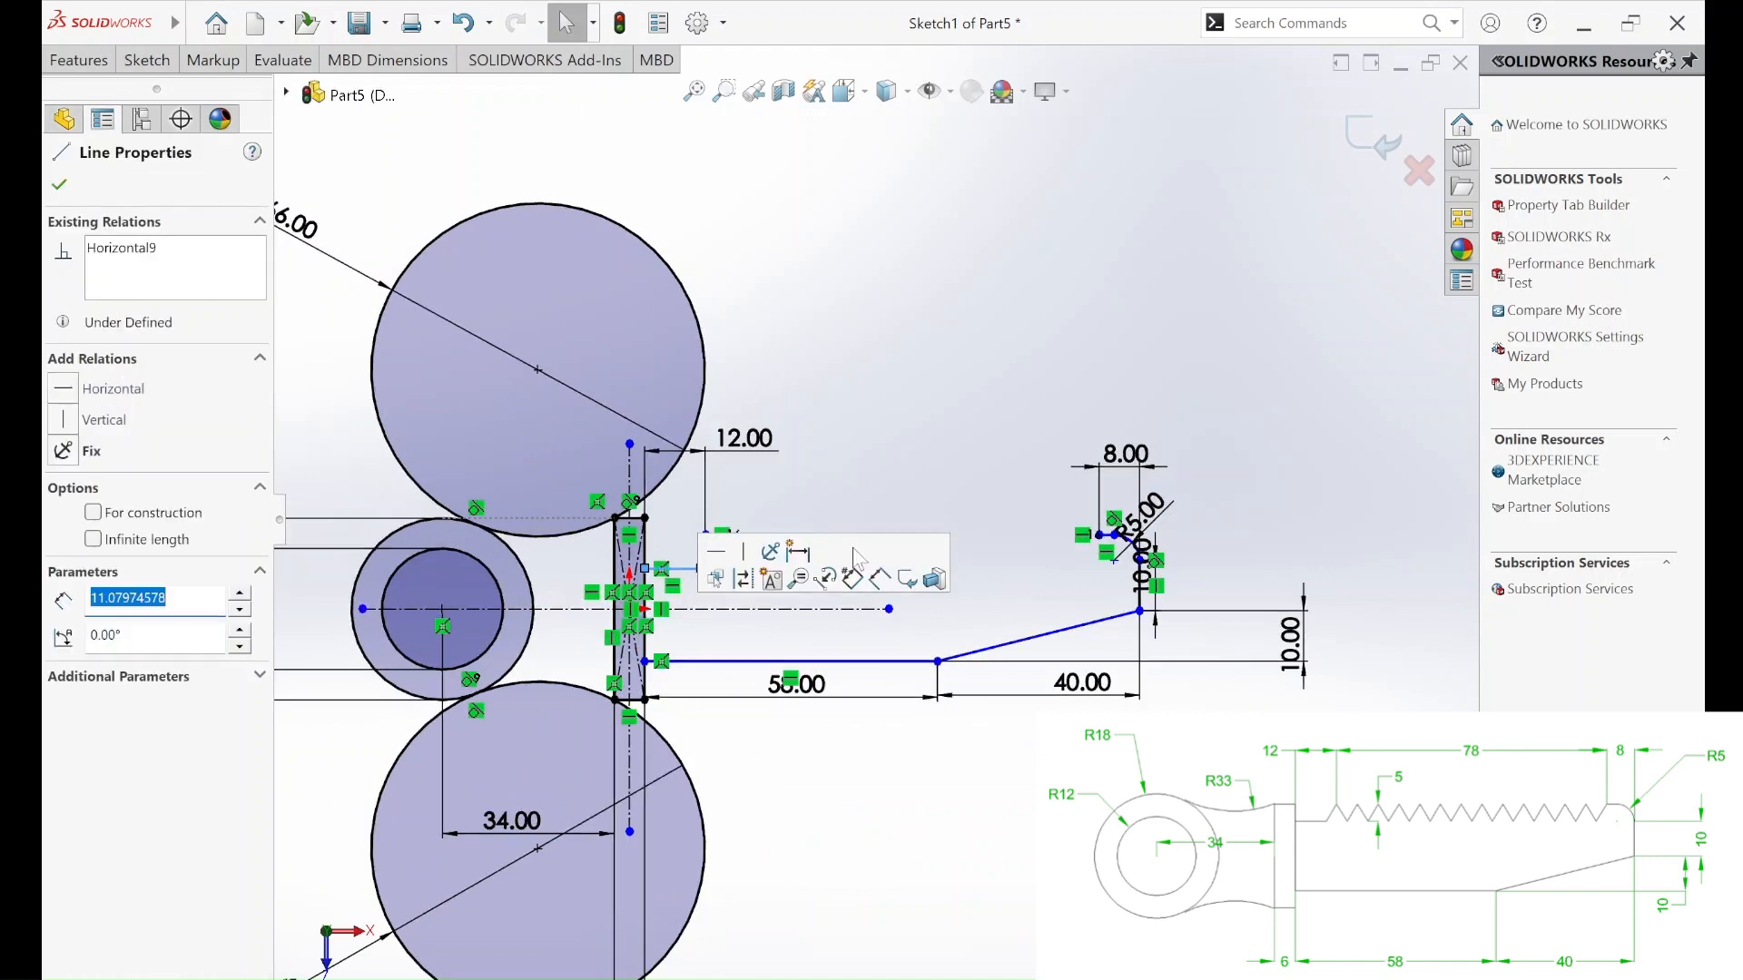
click(876, 471)
scroll(690, 552, down, 3)
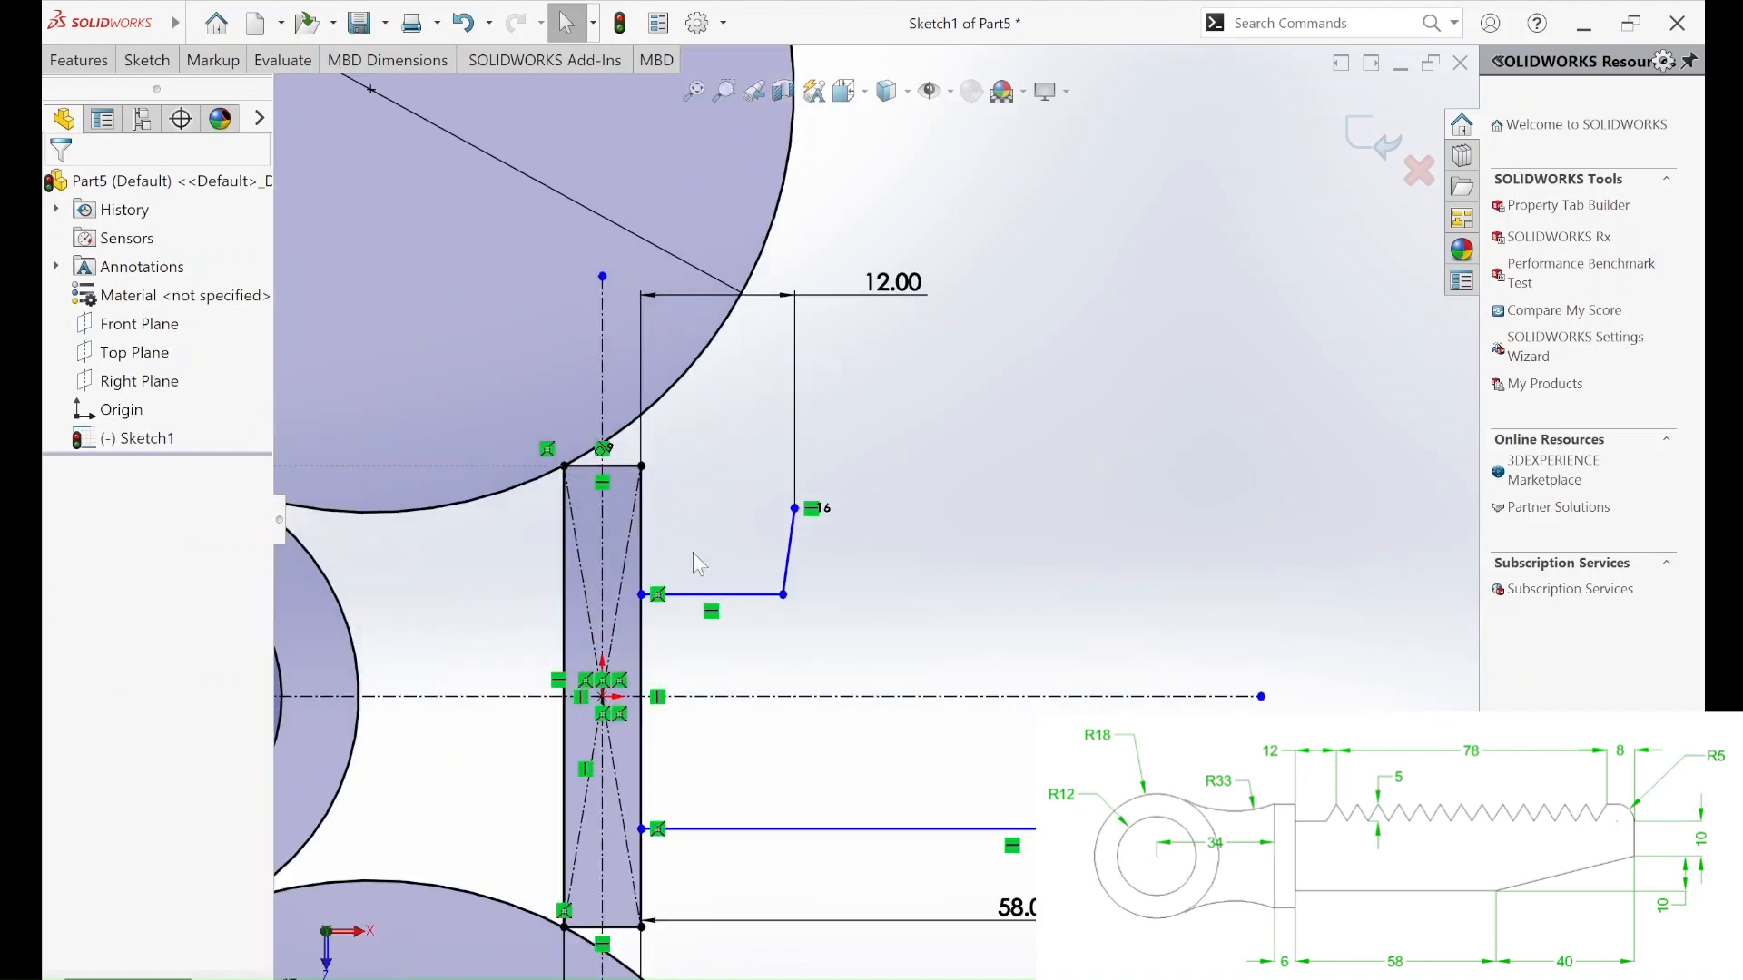
drag(783, 595, 751, 589)
click(851, 592)
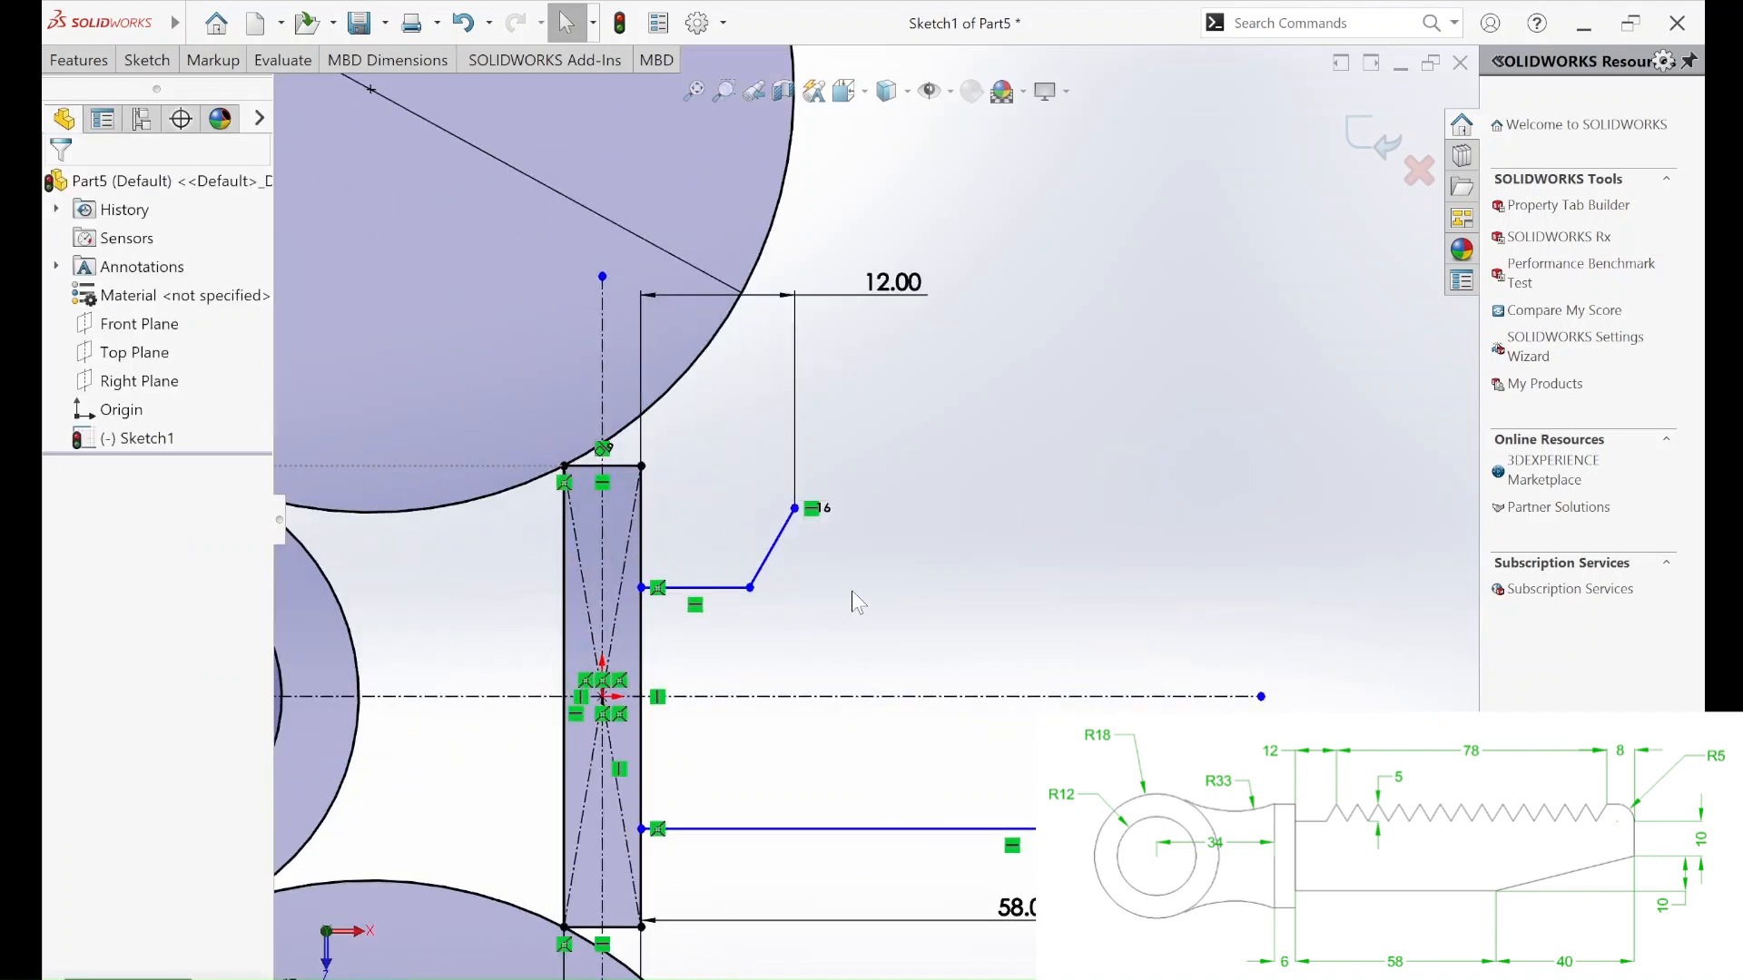
scroll(851, 592, up, 2)
scroll(839, 567, down, 3)
click(147, 60)
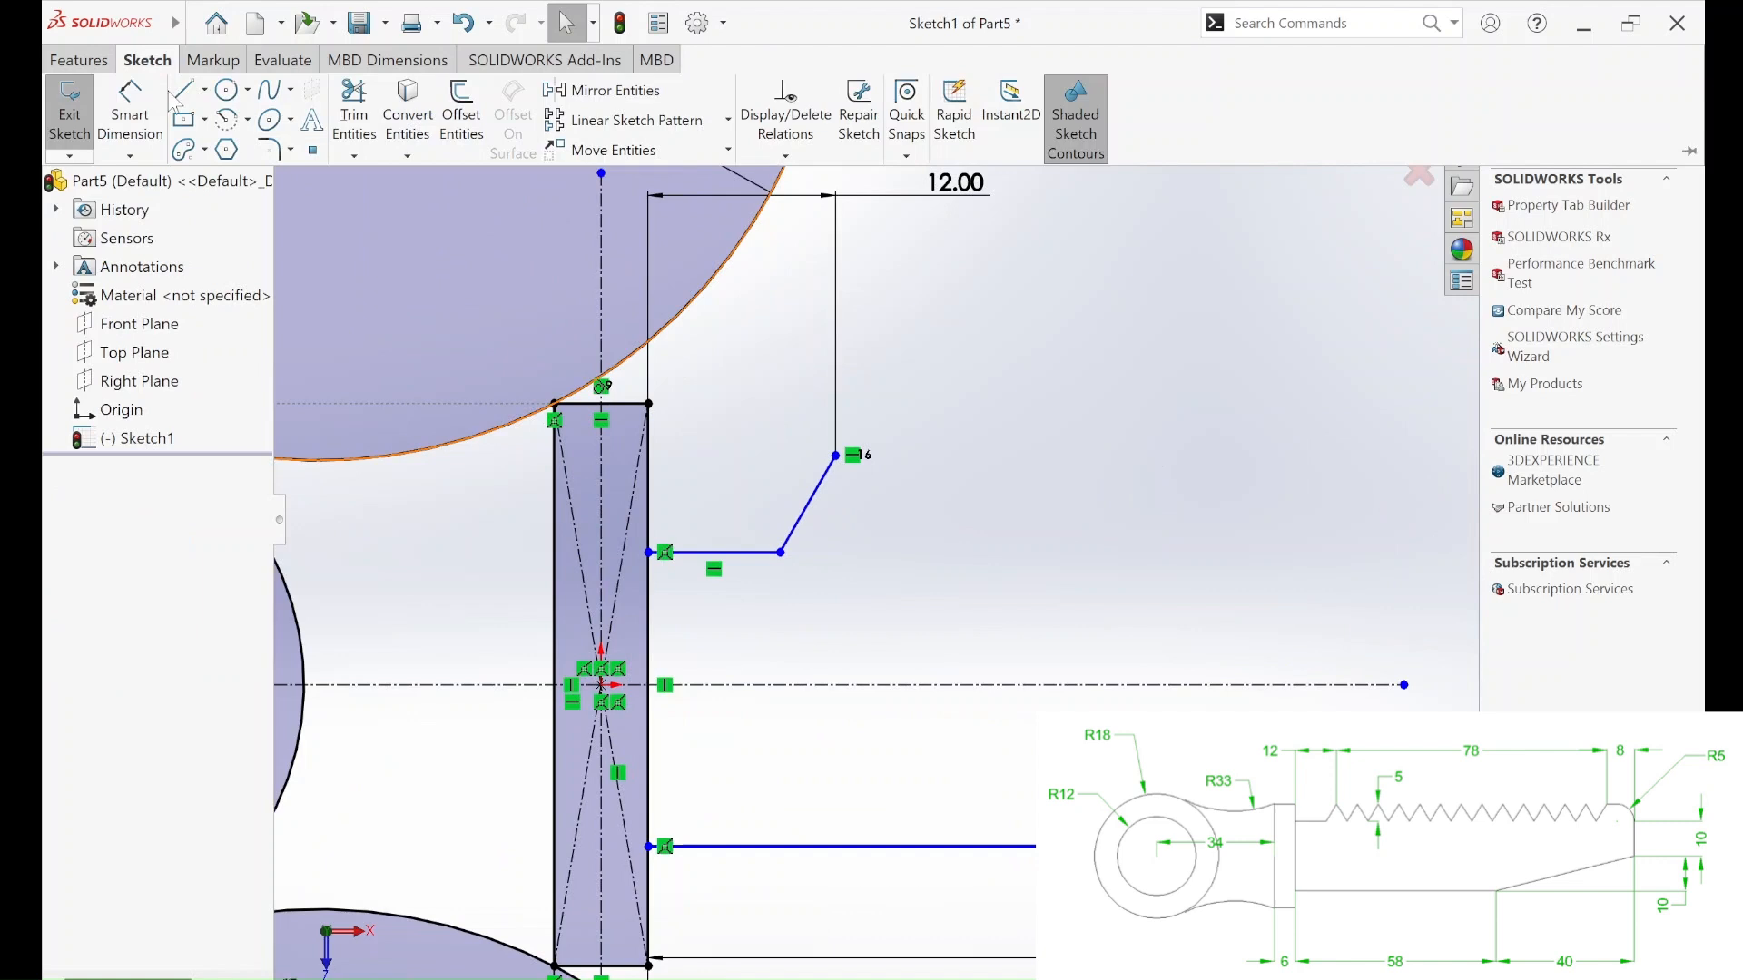
click(182, 92)
click(835, 455)
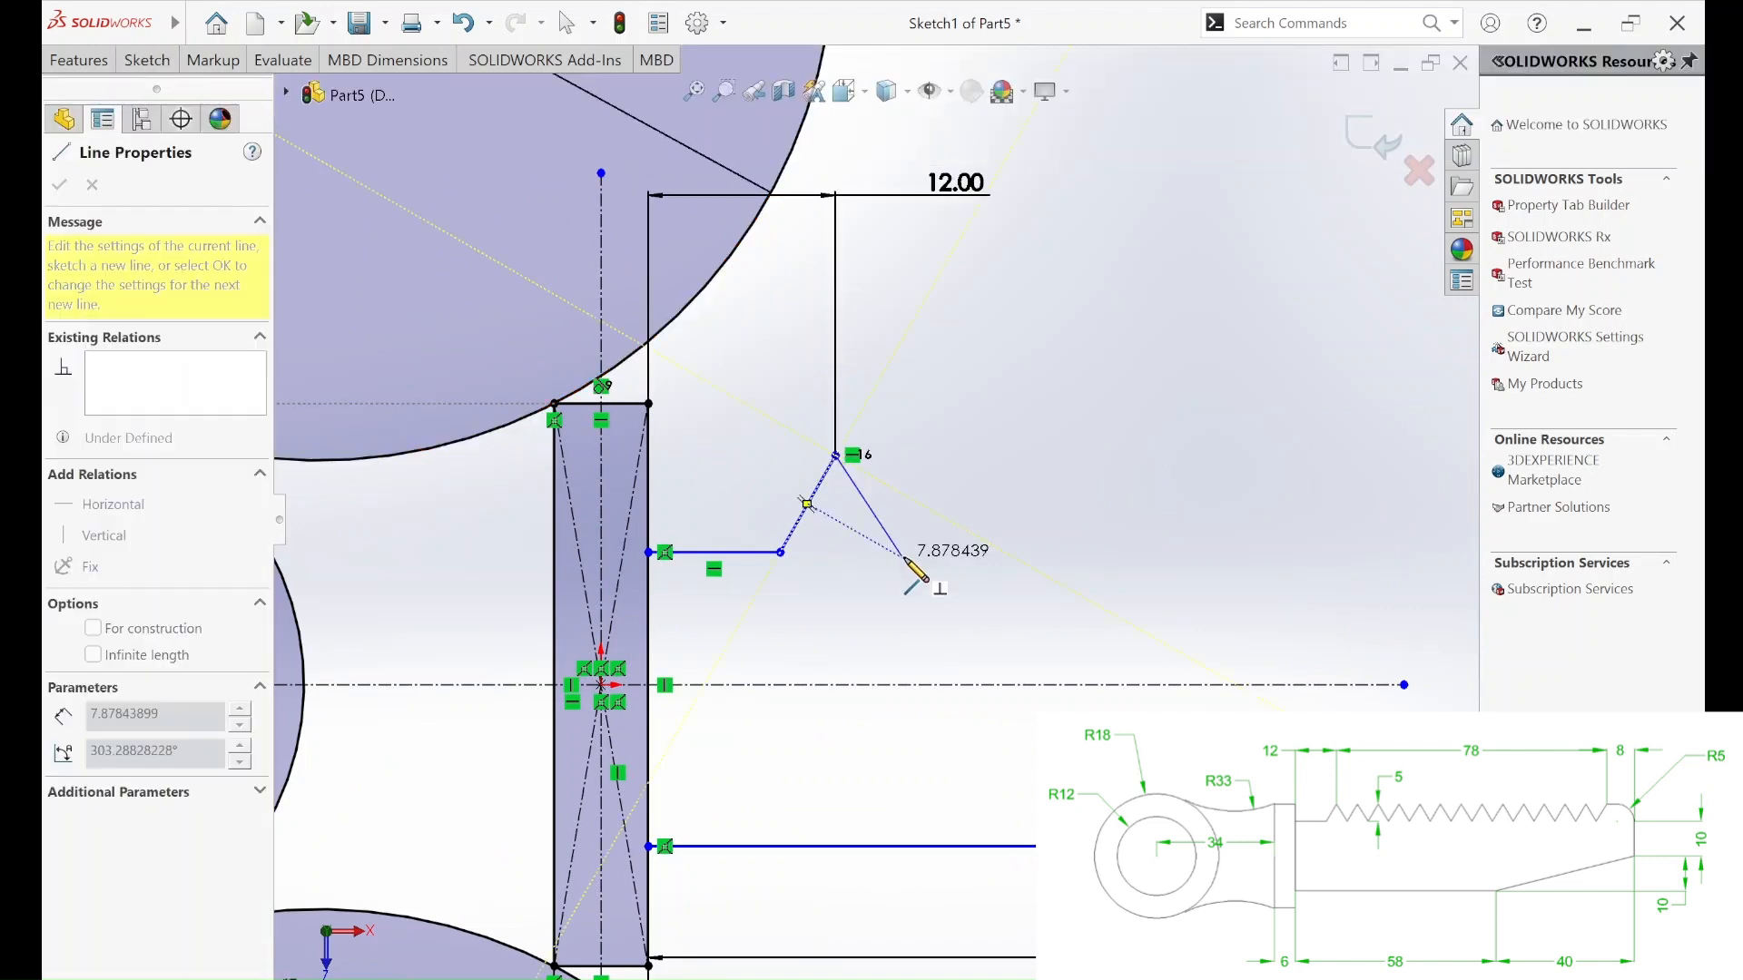
key(Escape)
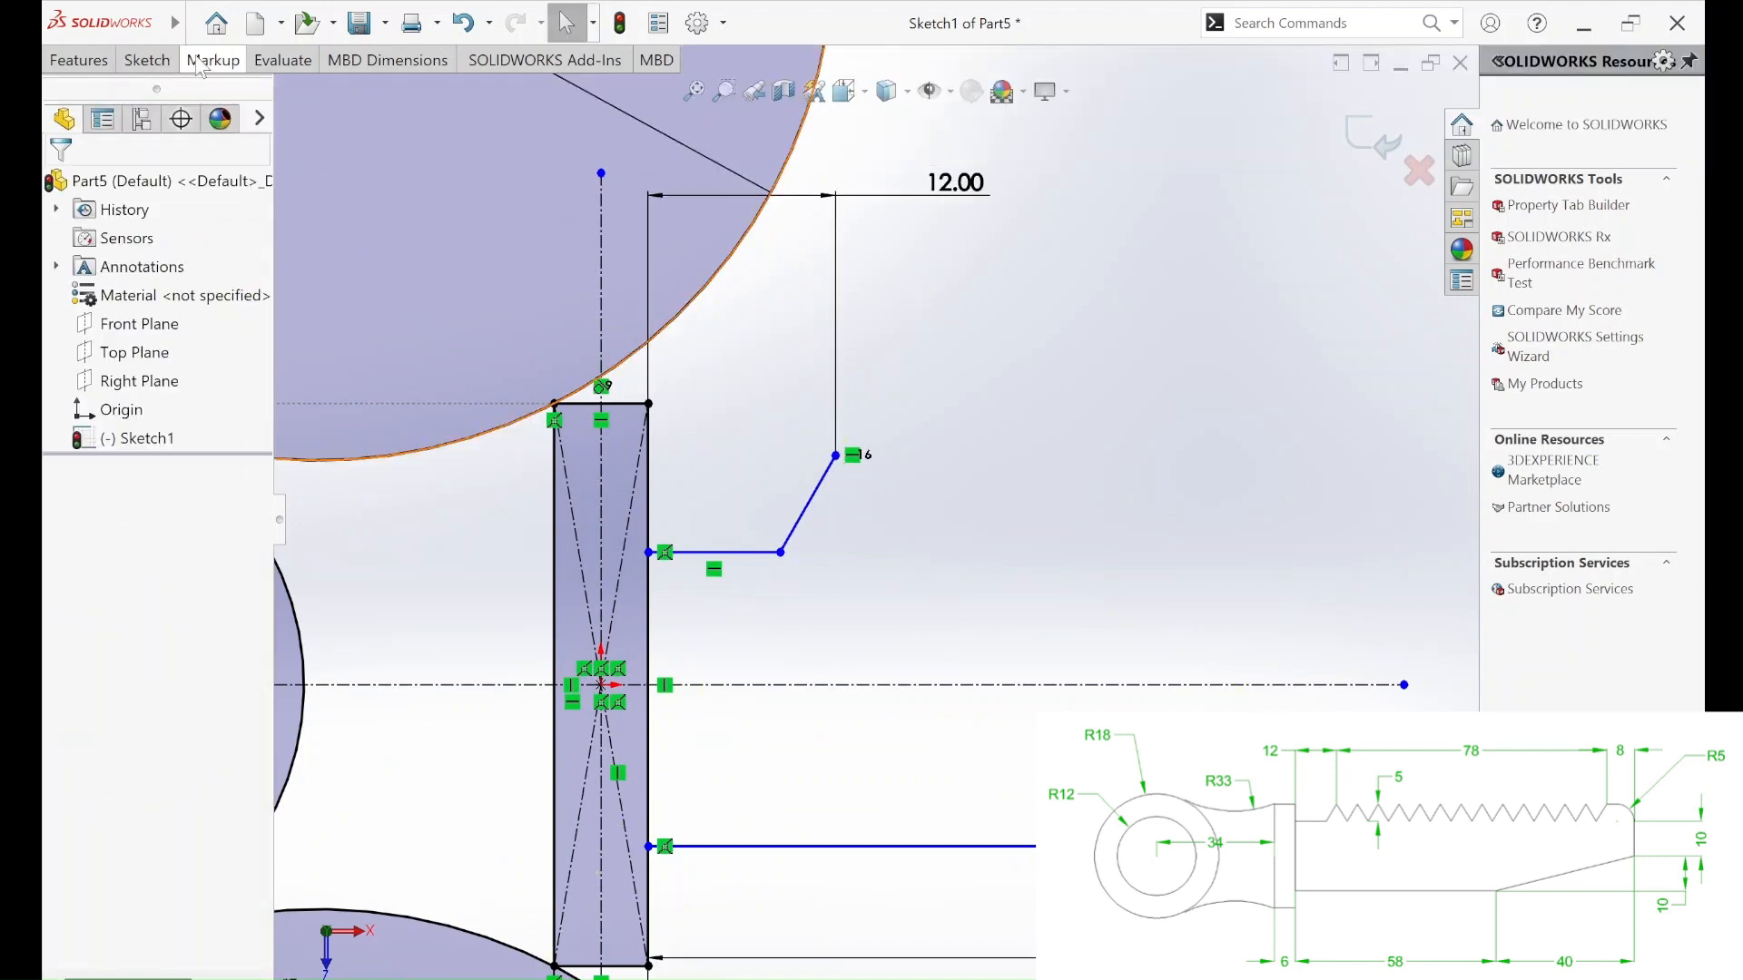
Dimension the vertical distance between the tooth base line beside the collar and the short line at the R5 fillet as 5 mm.
click(147, 59)
click(712, 554)
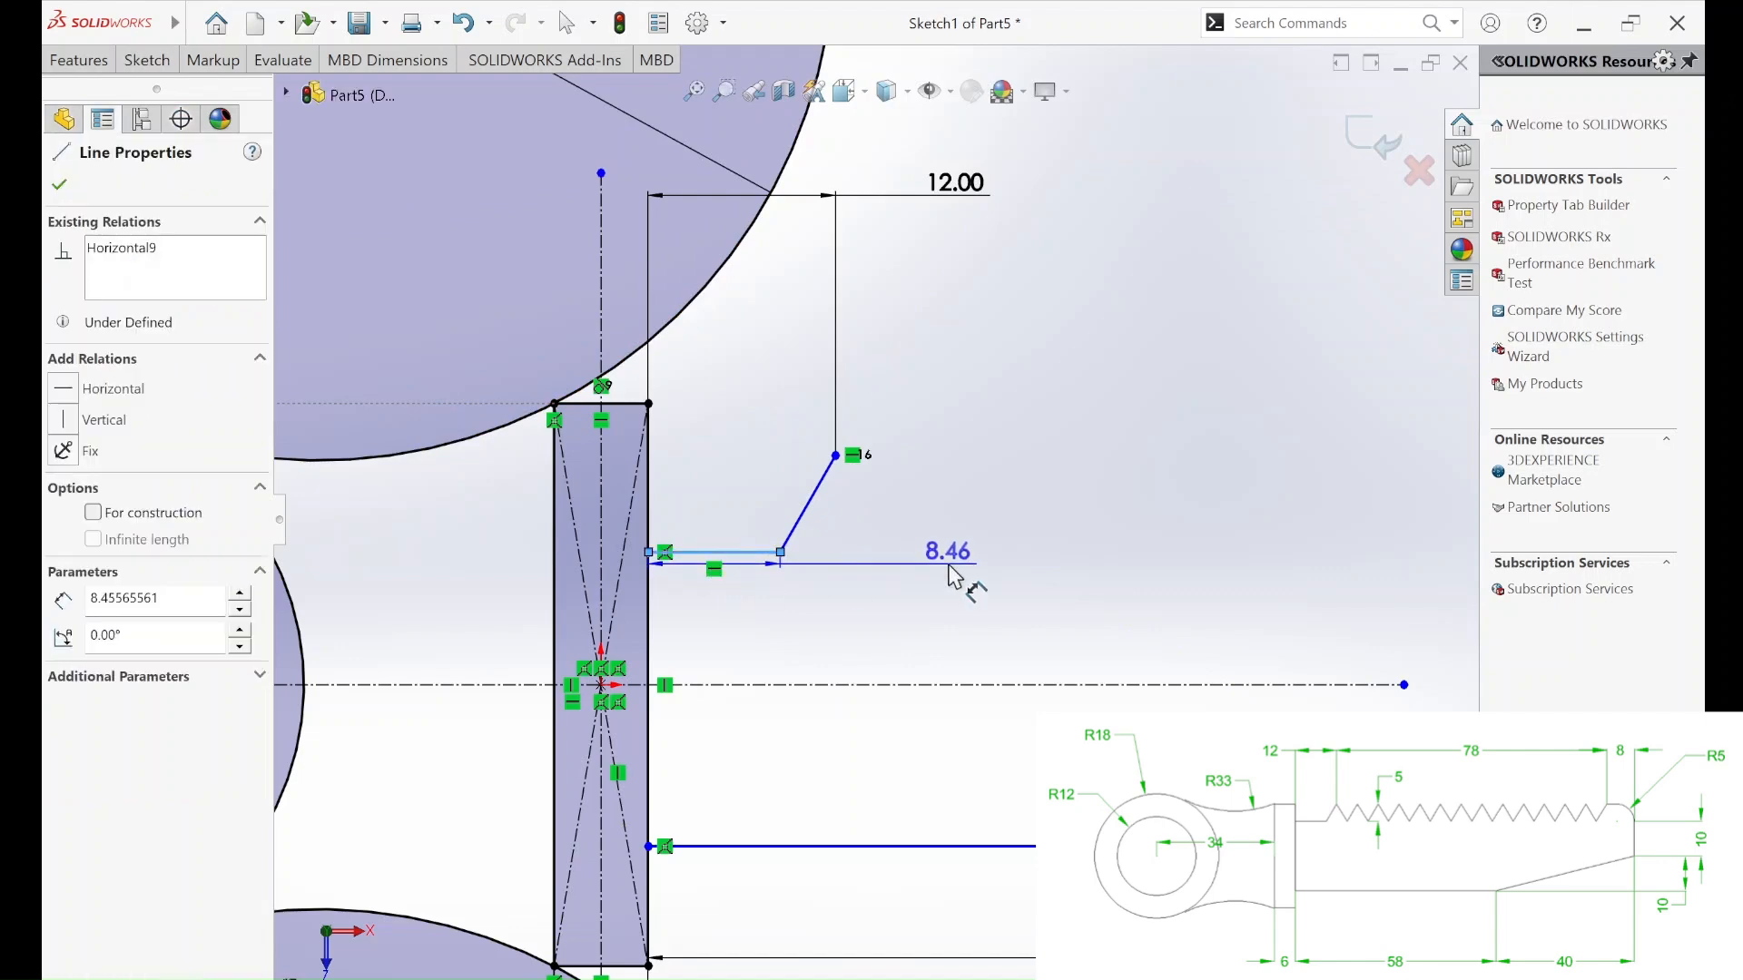
scroll(950, 561, up, 5)
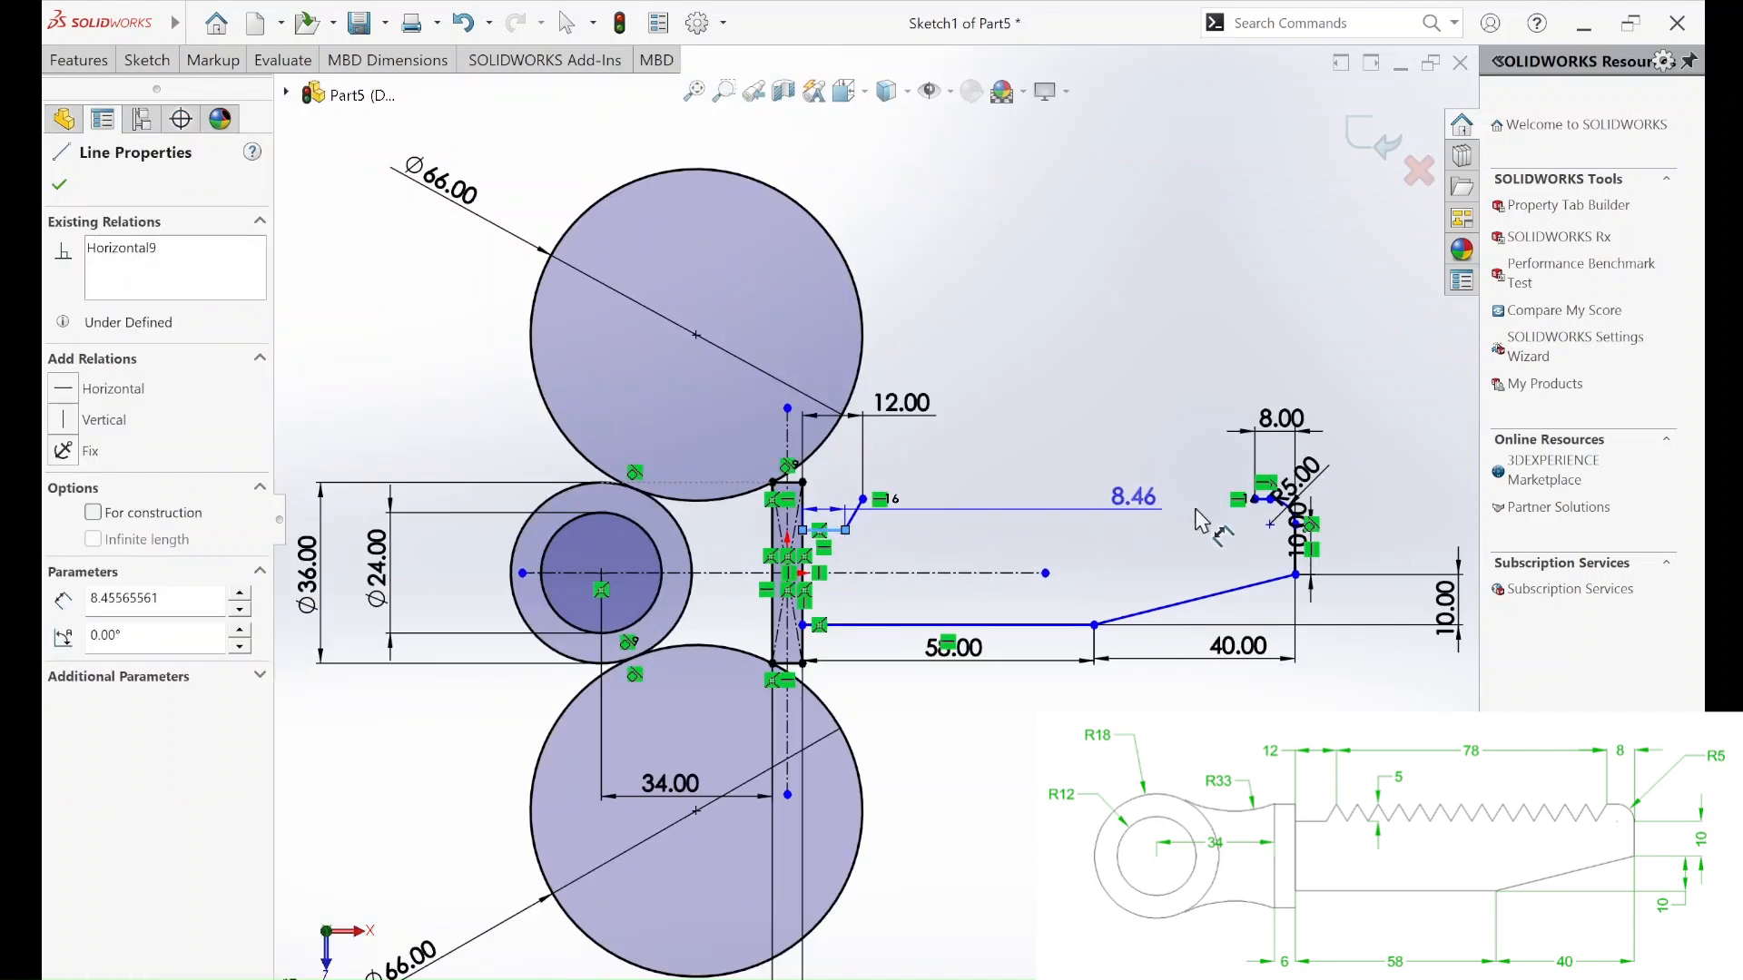
click(1266, 504)
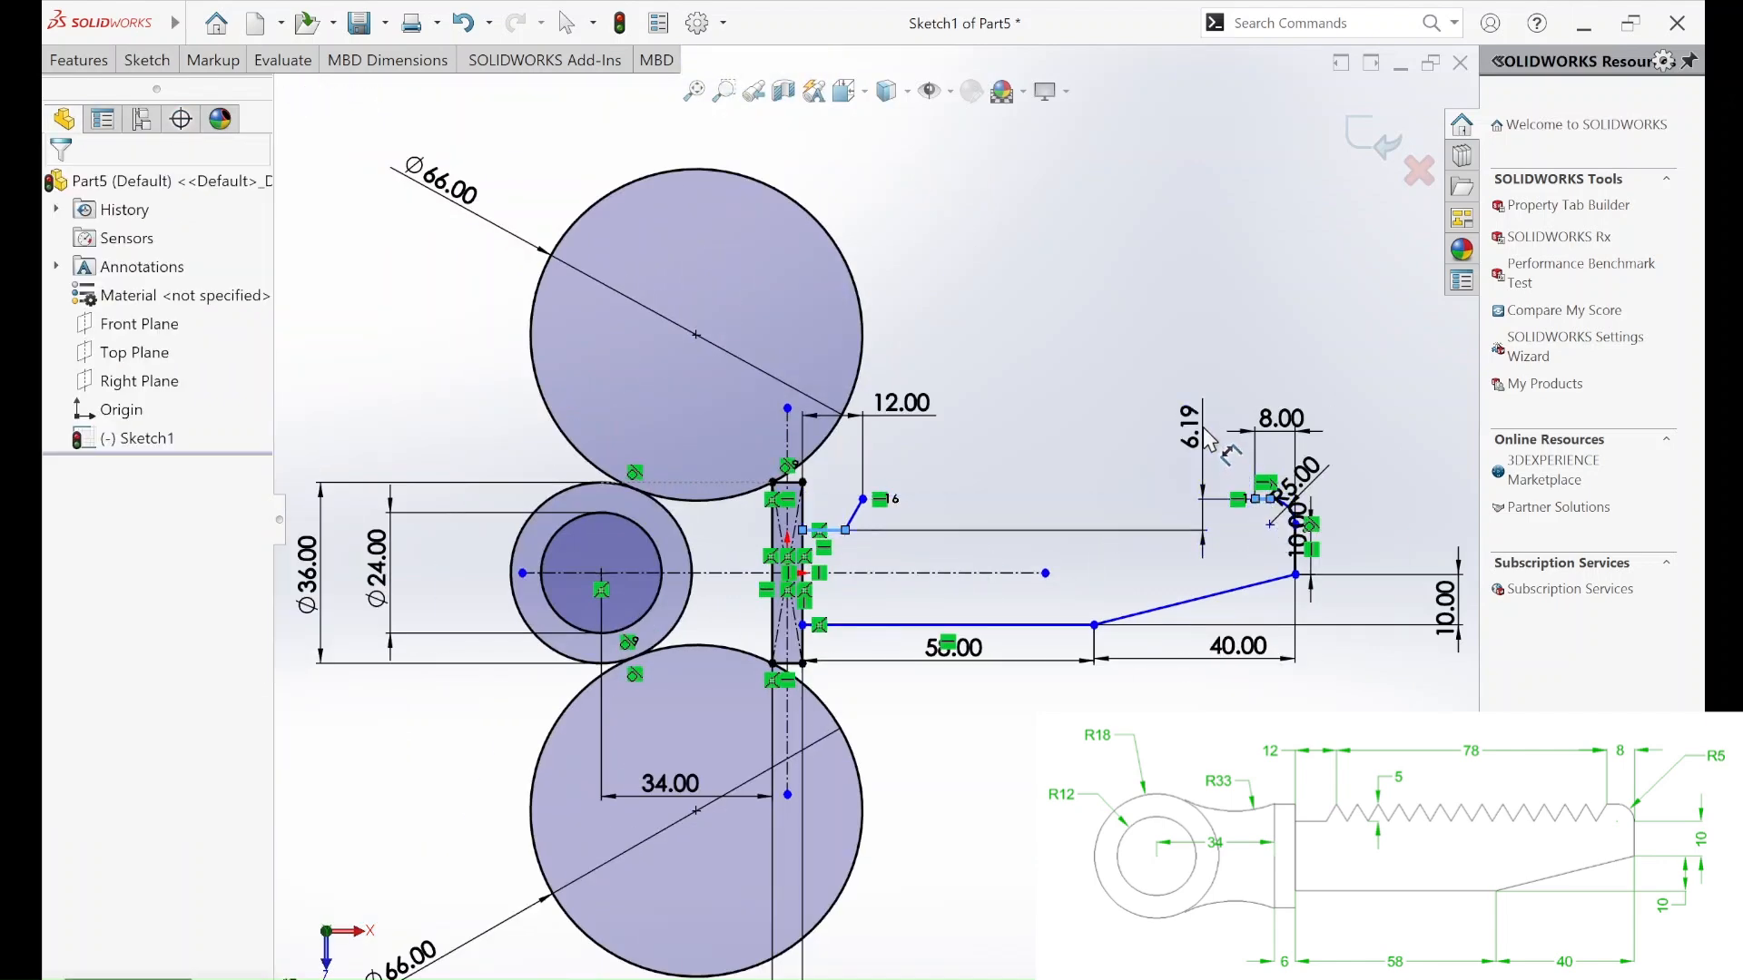
click(1202, 434)
text(5)
key(Return)
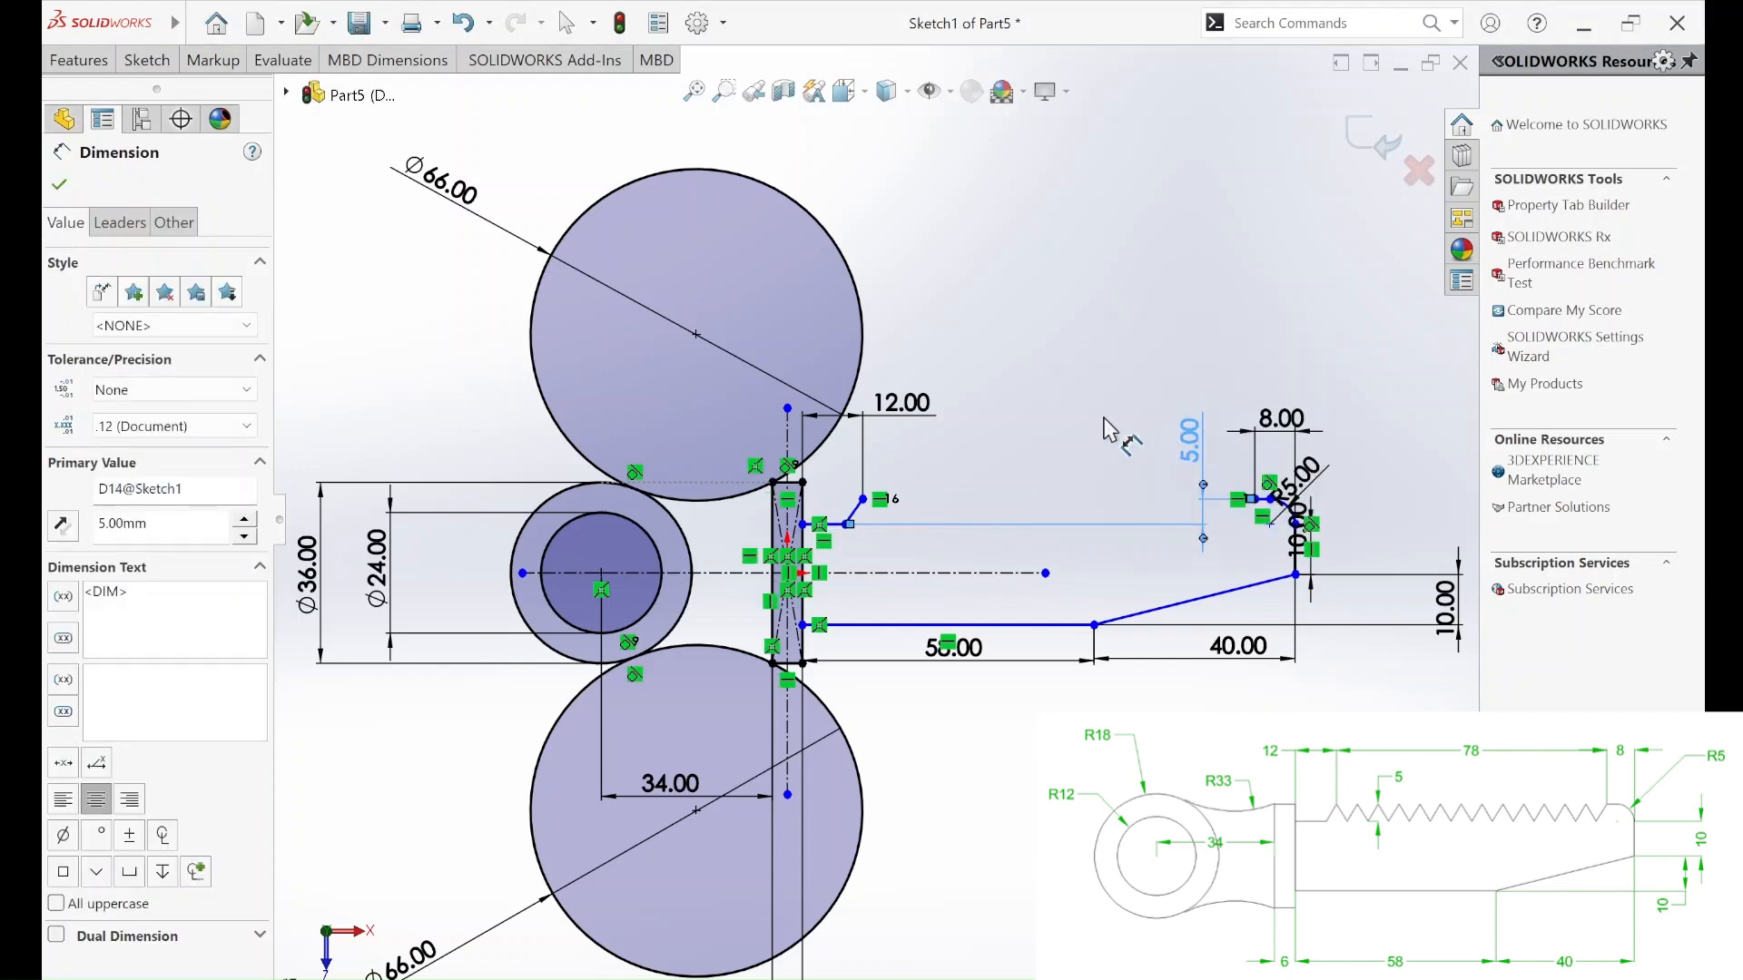
Sketch a falling flank about 6 mm long from the first peak to base level, continuing with a parallel rising flank up to peak height.
scroll(894, 467, down, 5)
key(Escape)
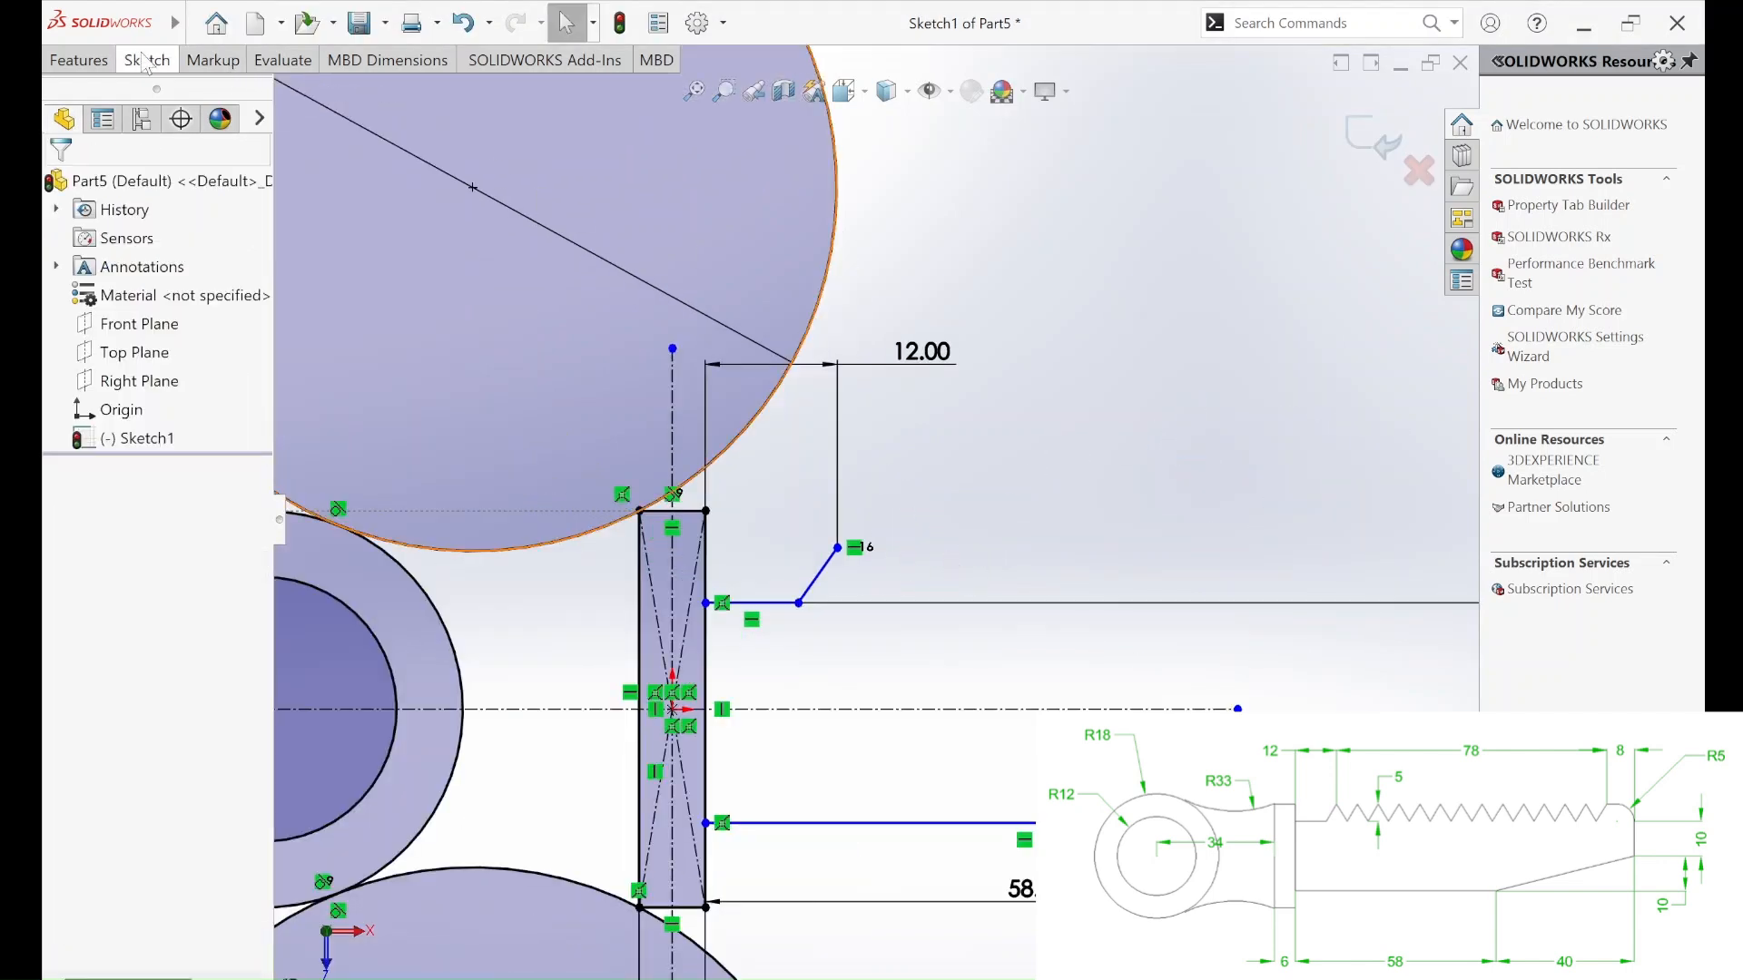
click(179, 59)
click(191, 98)
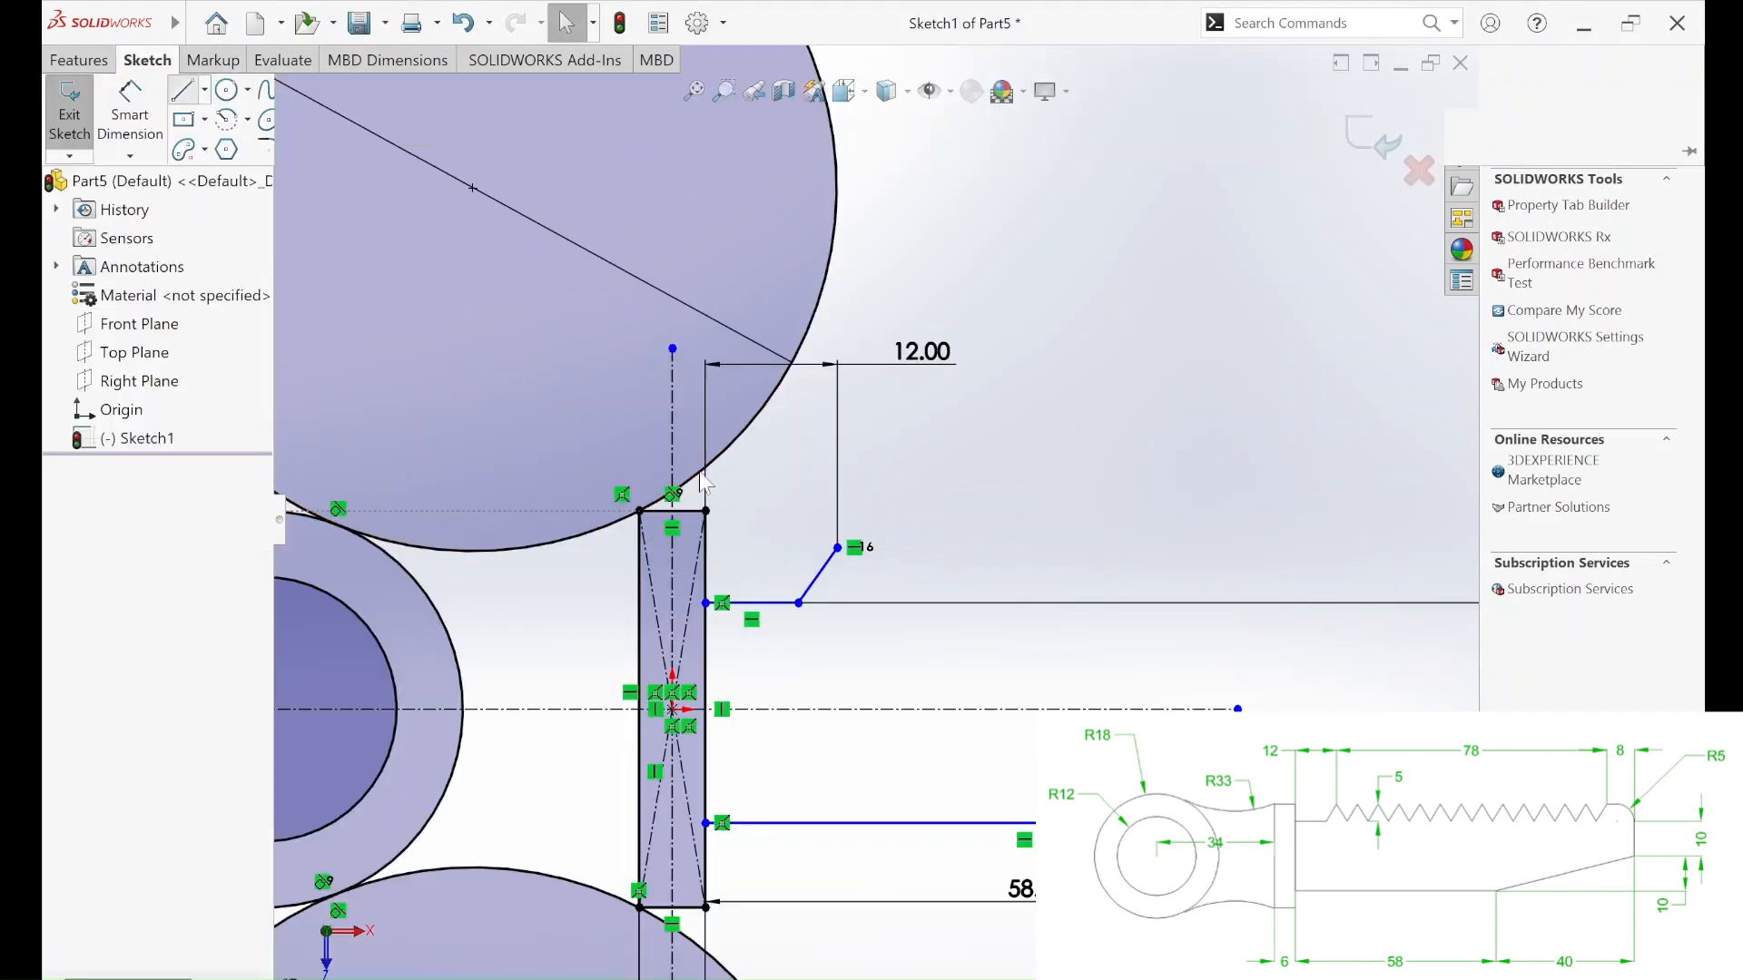
click(836, 547)
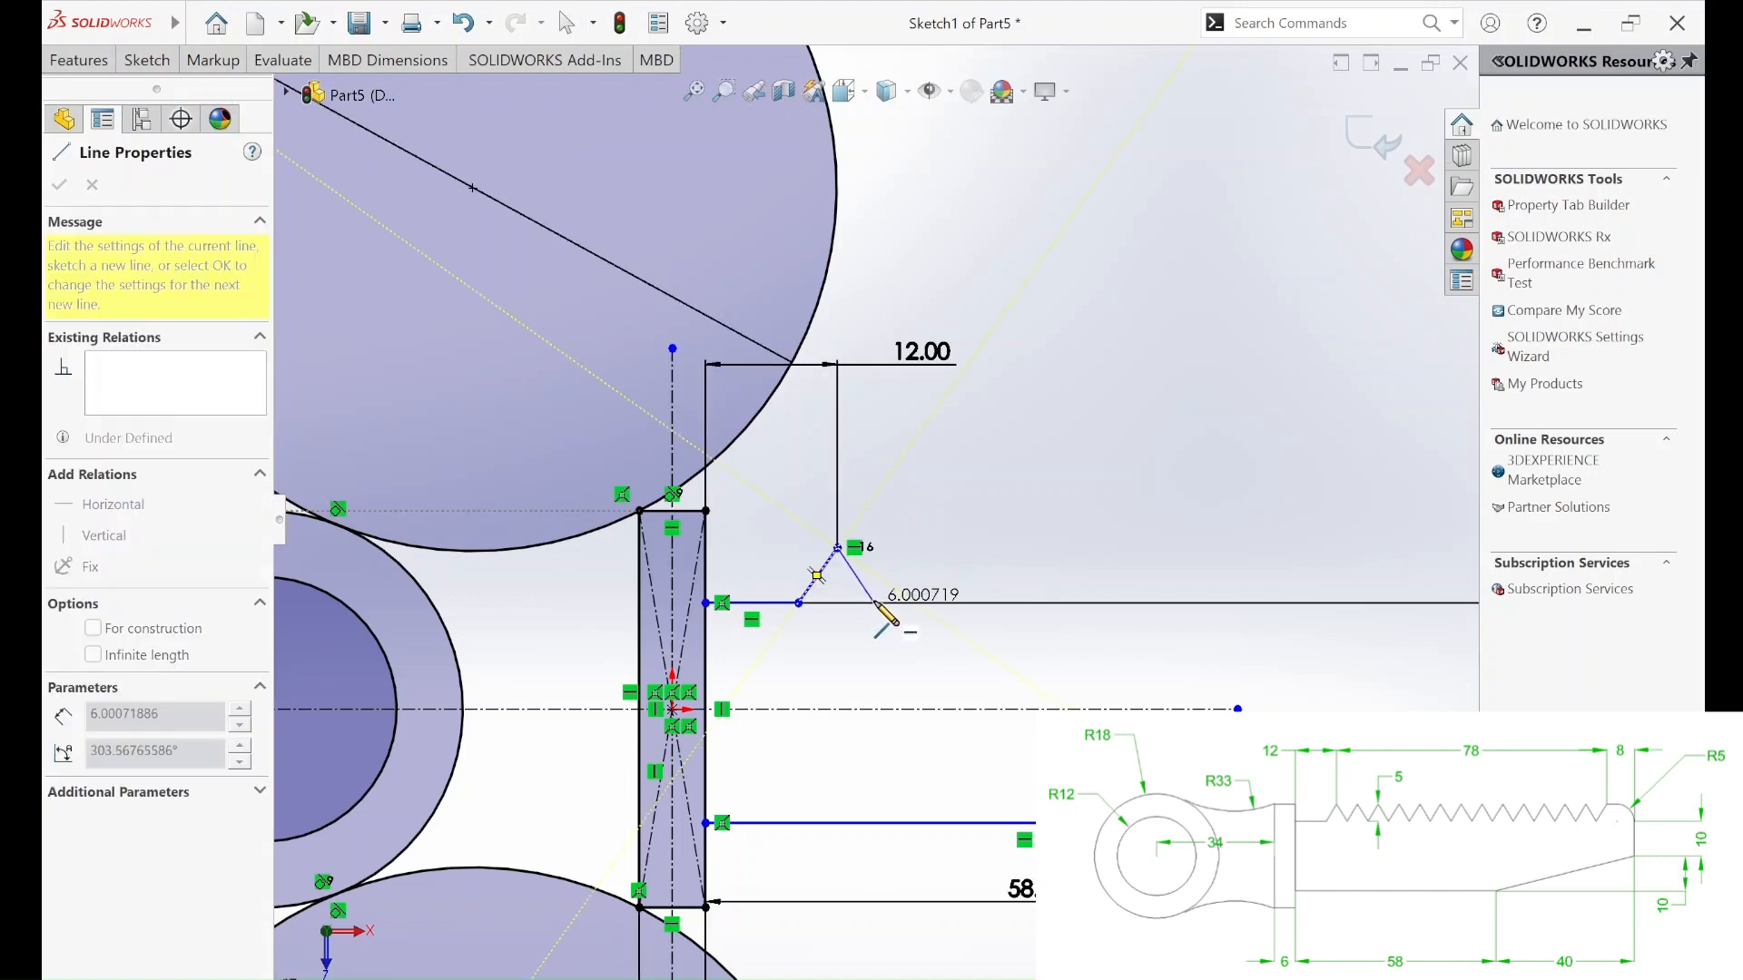
click(872, 602)
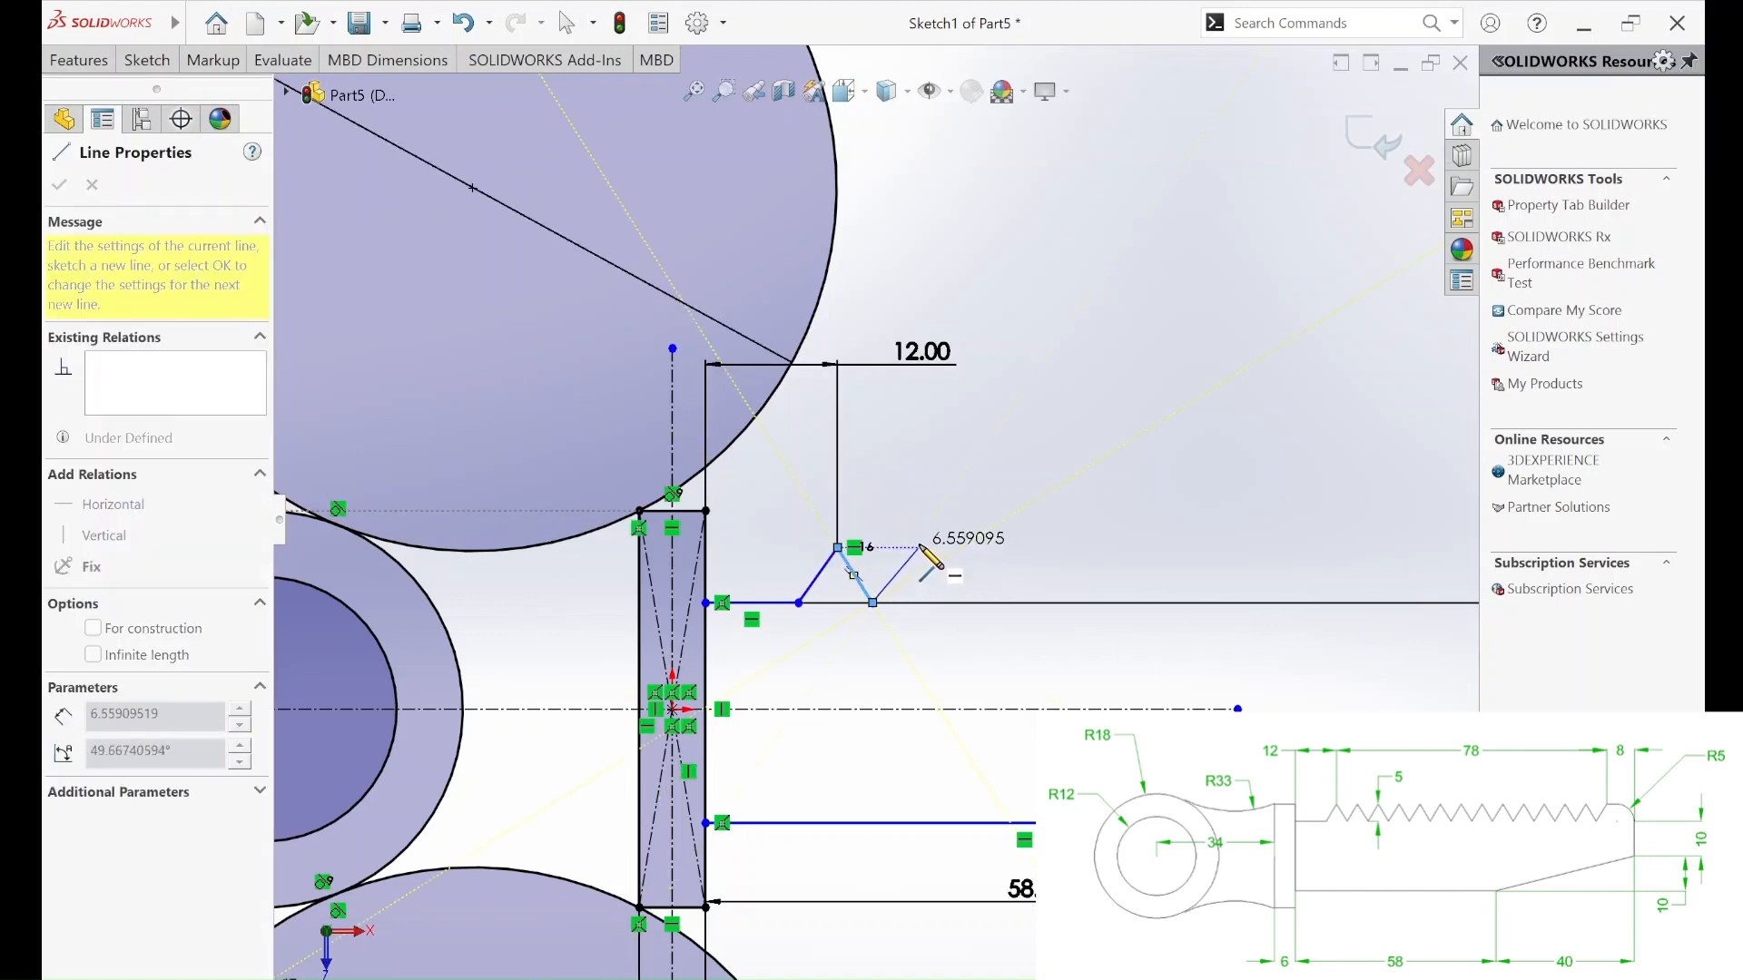
click(911, 548)
key(Escape)
Dimension the horizontal distance between the first and second tooth peaks as 78/13 mm.
scroll(980, 572, up, 5)
scroll(968, 463, down, 3)
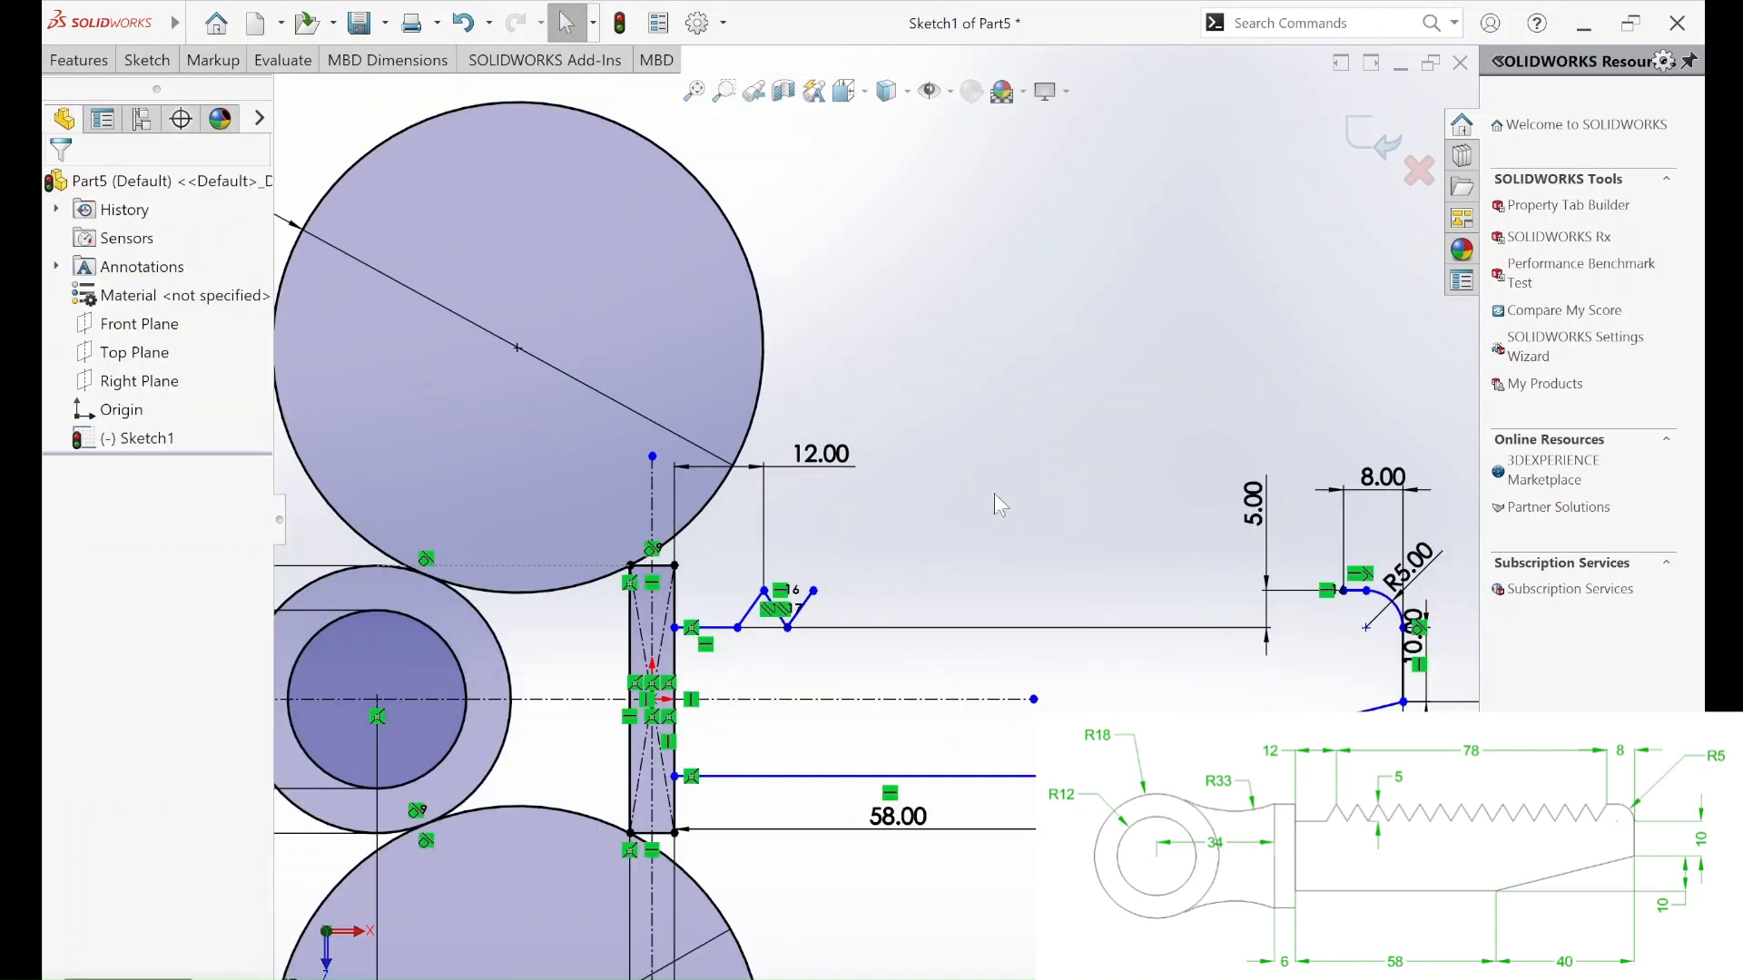
scroll(806, 606, down, 3)
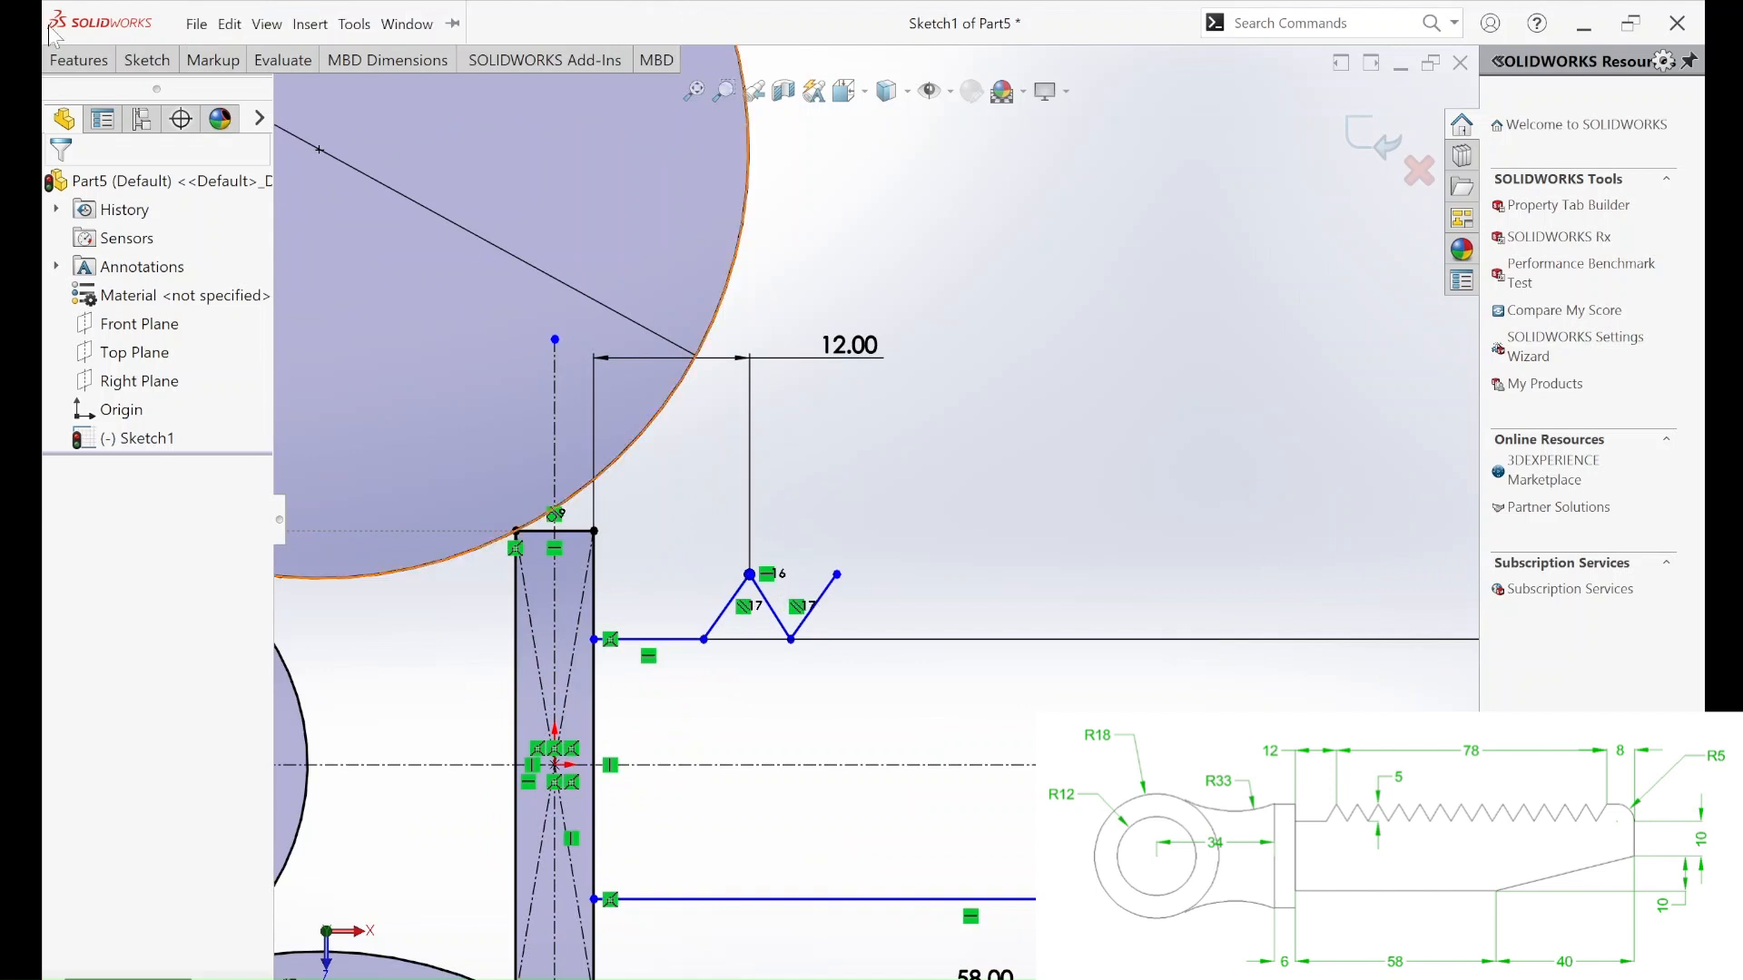
click(146, 60)
click(130, 124)
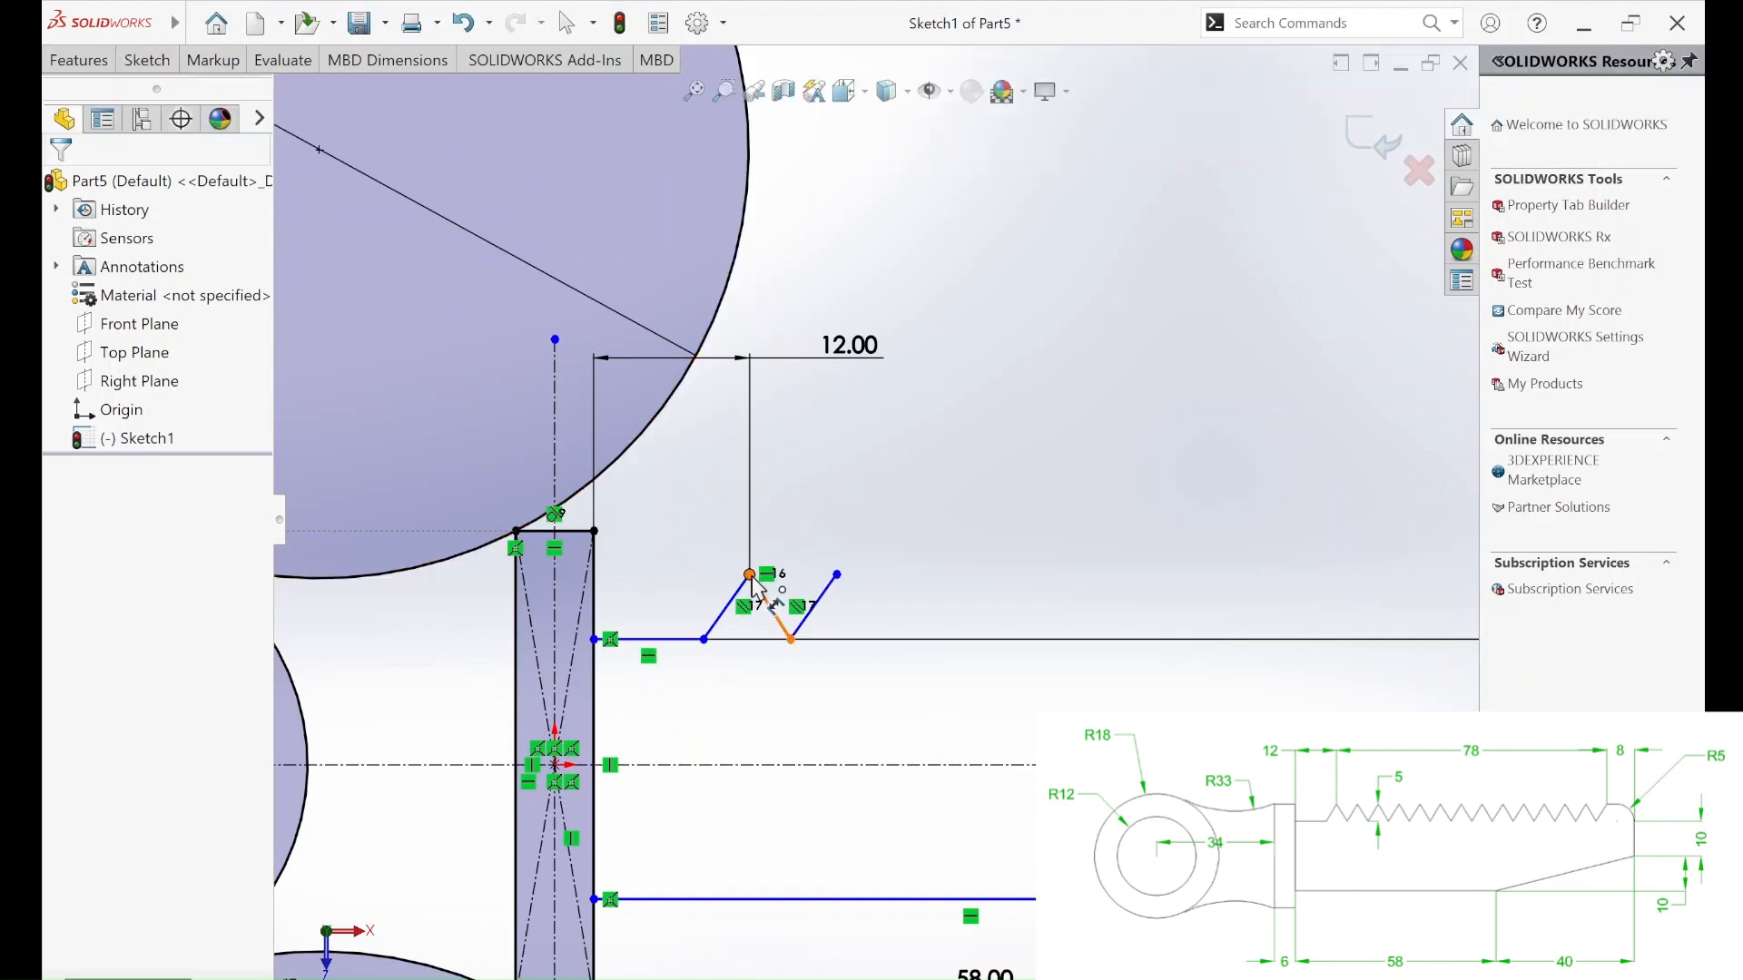
click(749, 574)
click(836, 575)
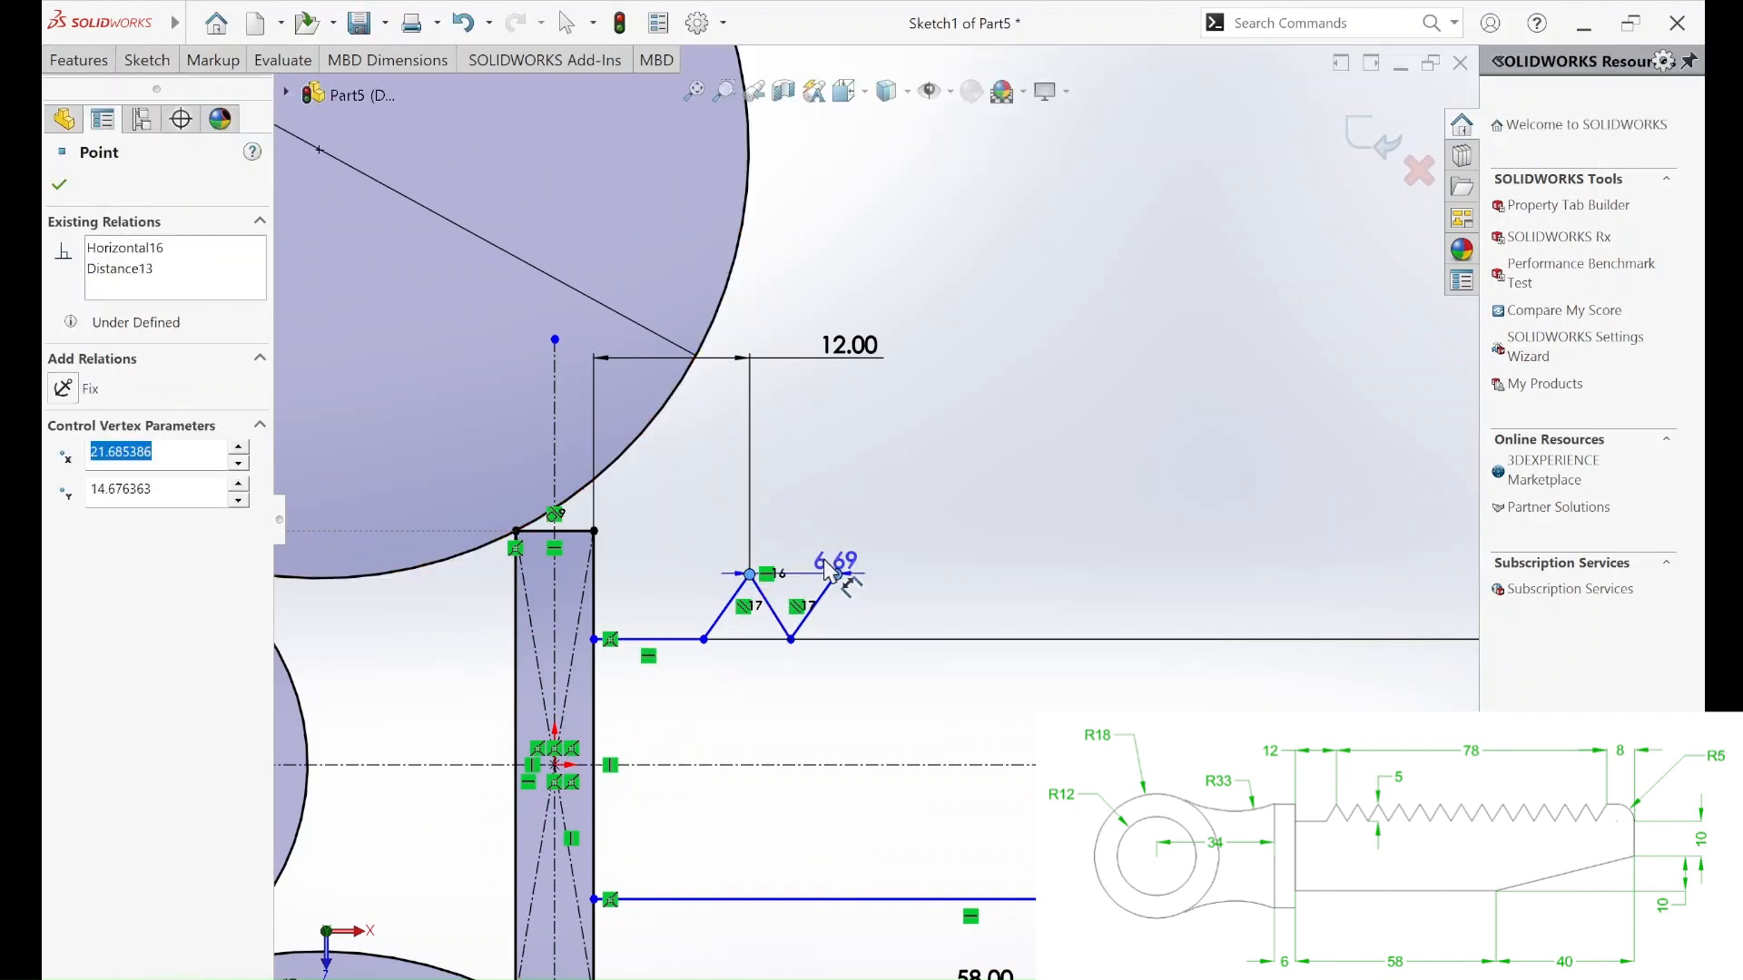
click(802, 504)
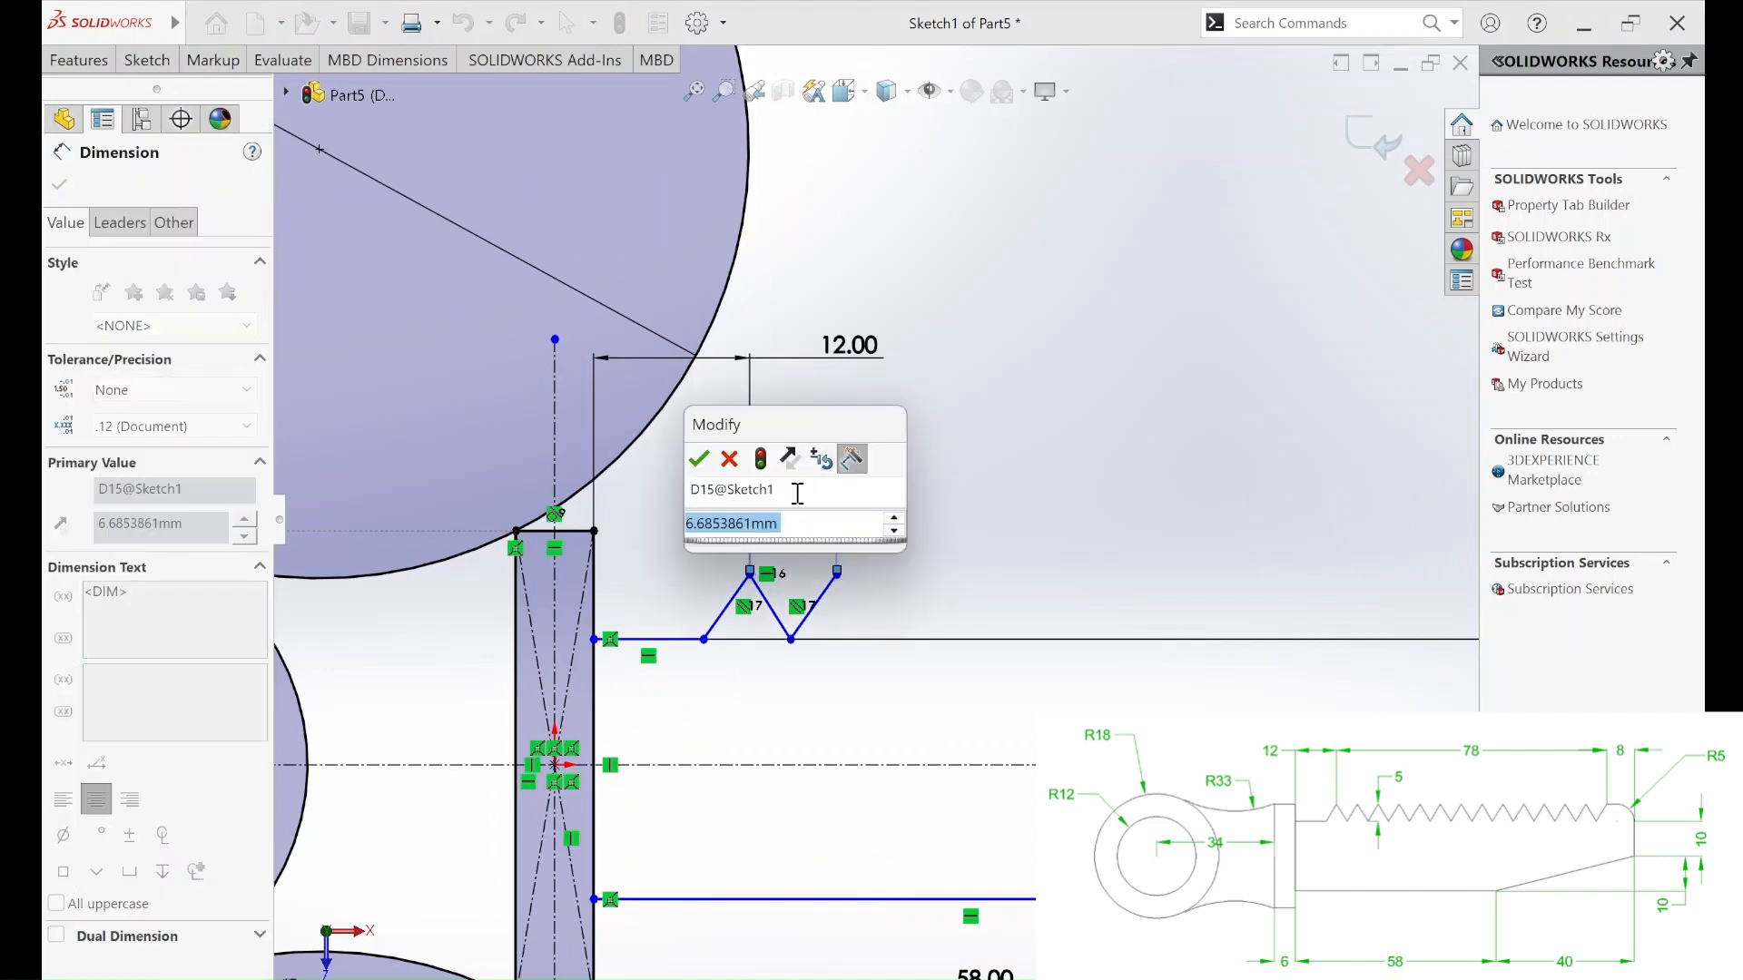
text(78/)
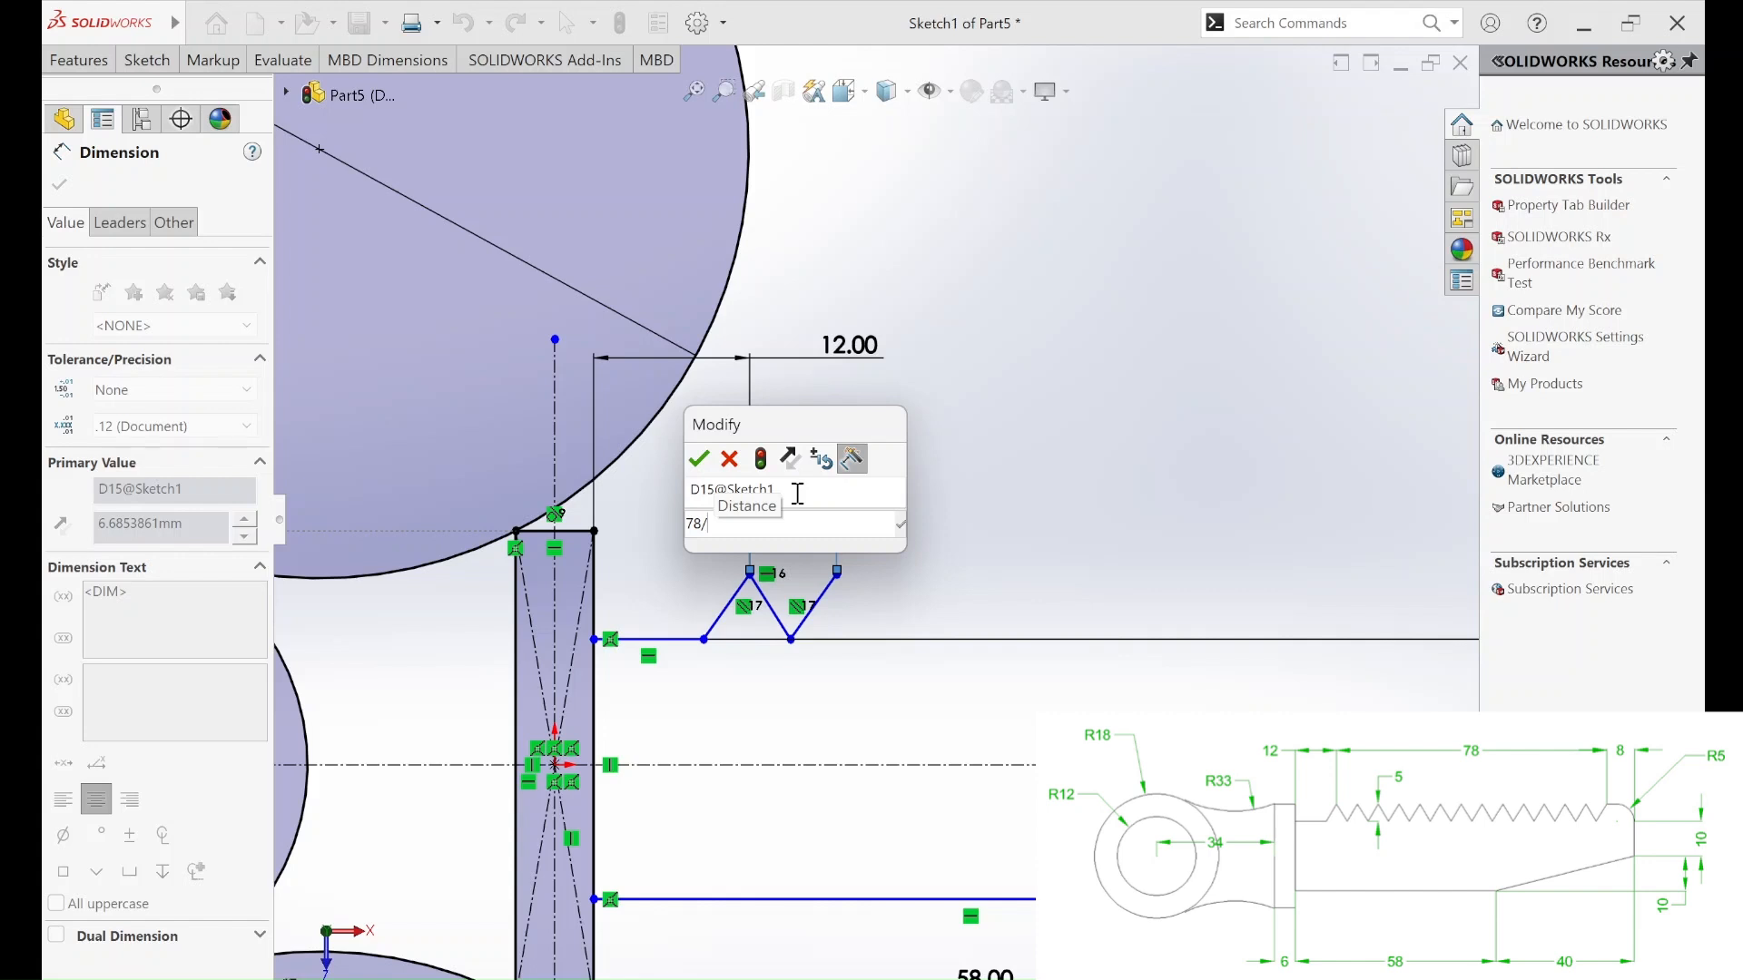
text(1)
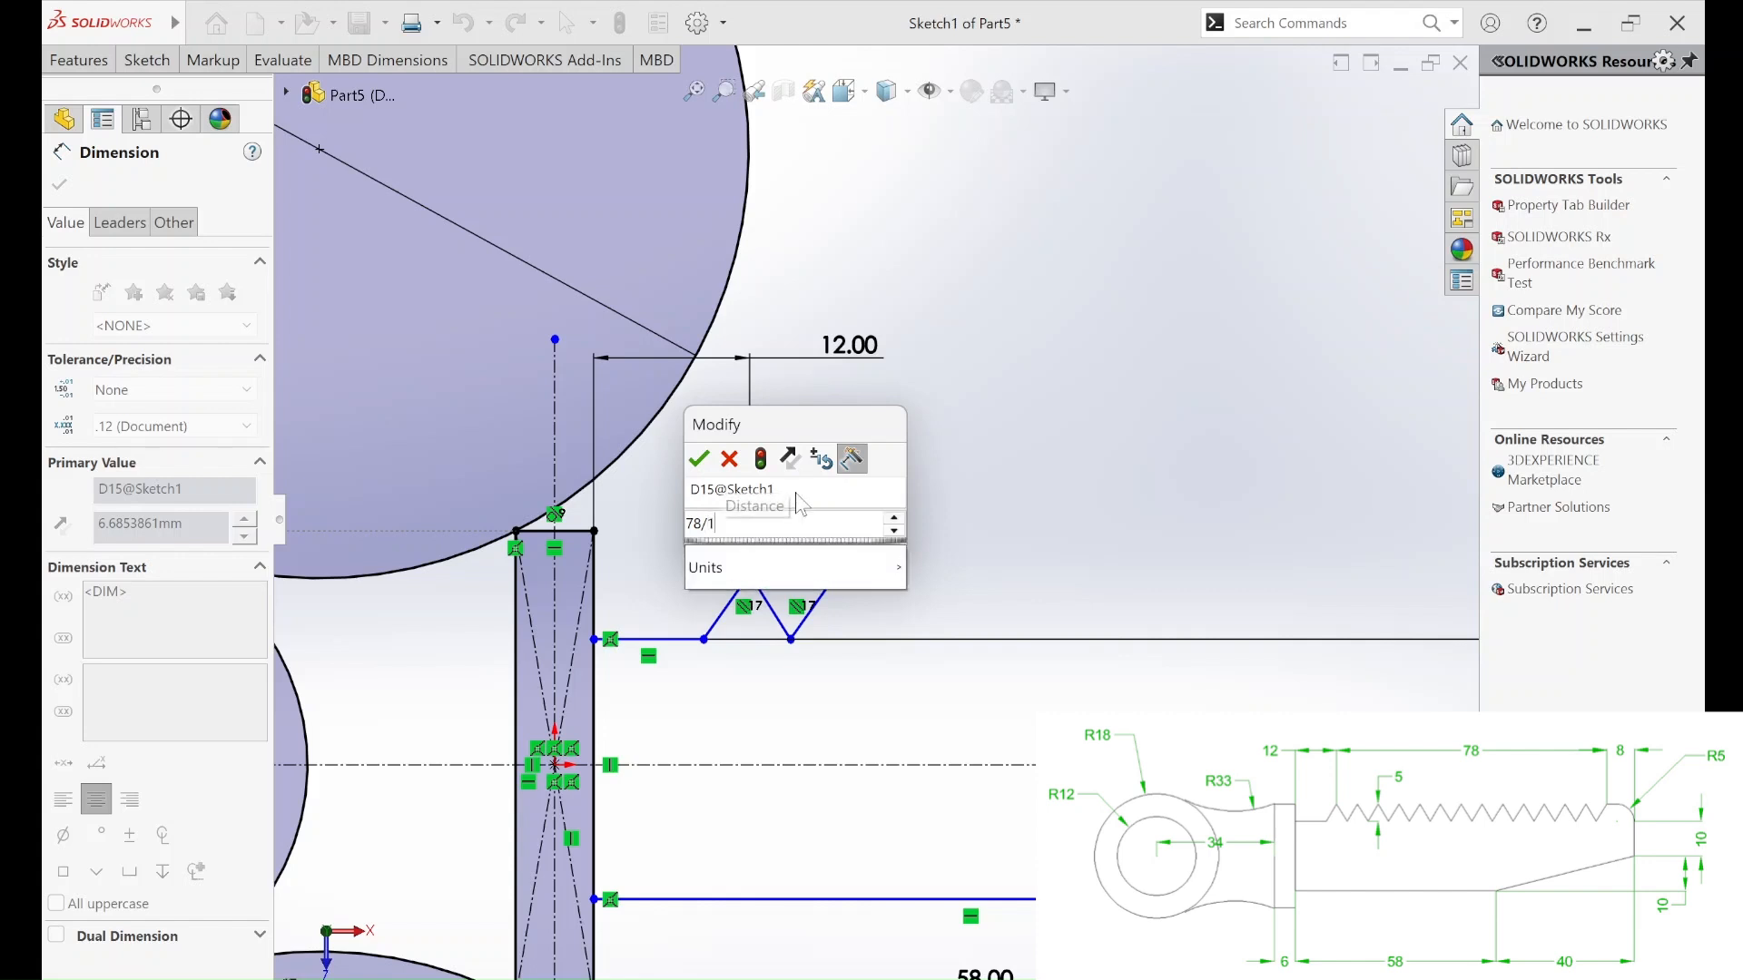
text(3)
key(Return)
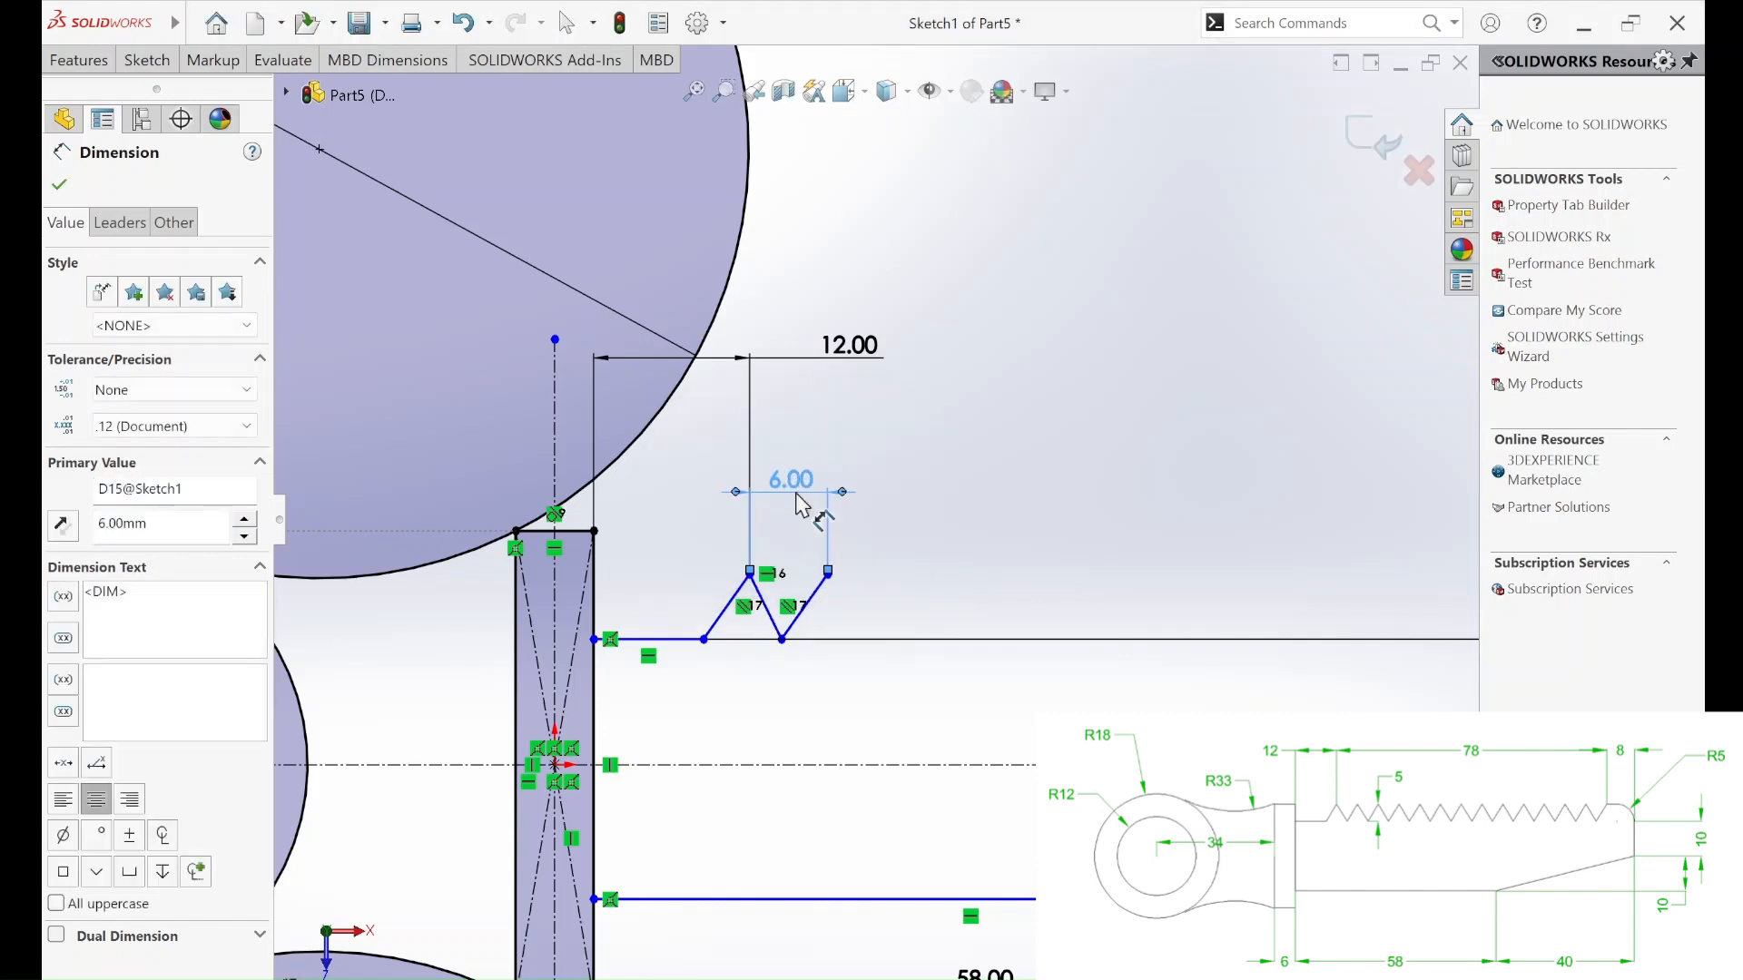
click(830, 575)
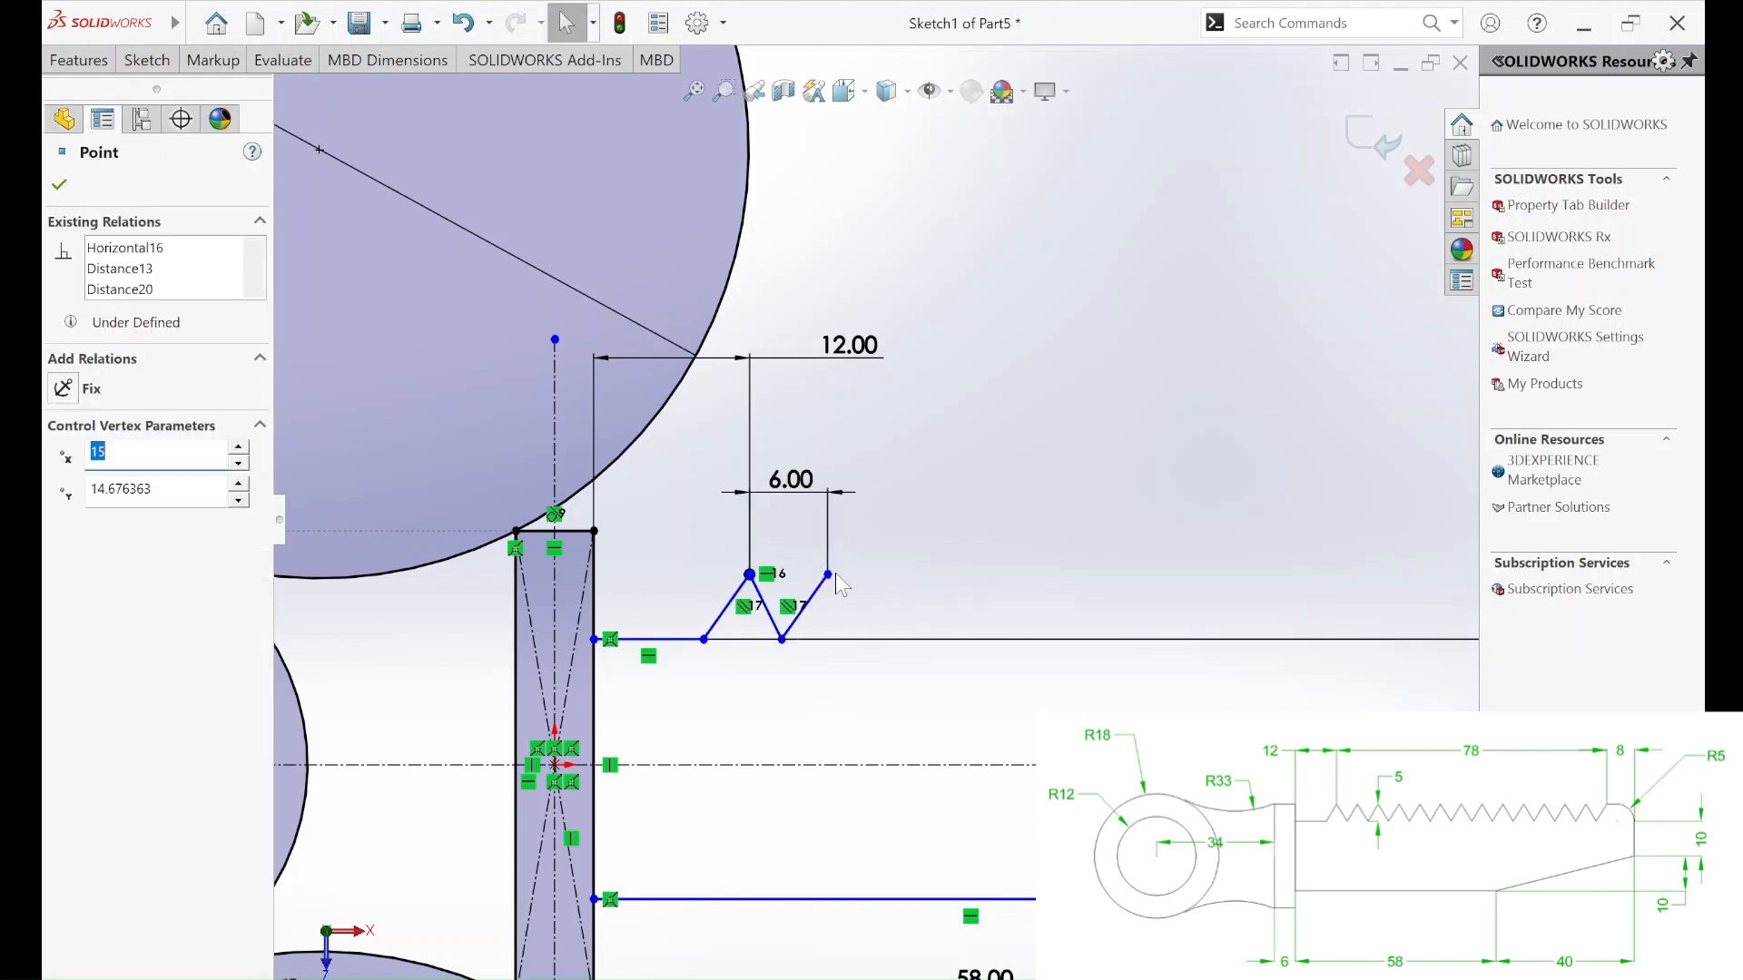
ctrl+click(829, 576)
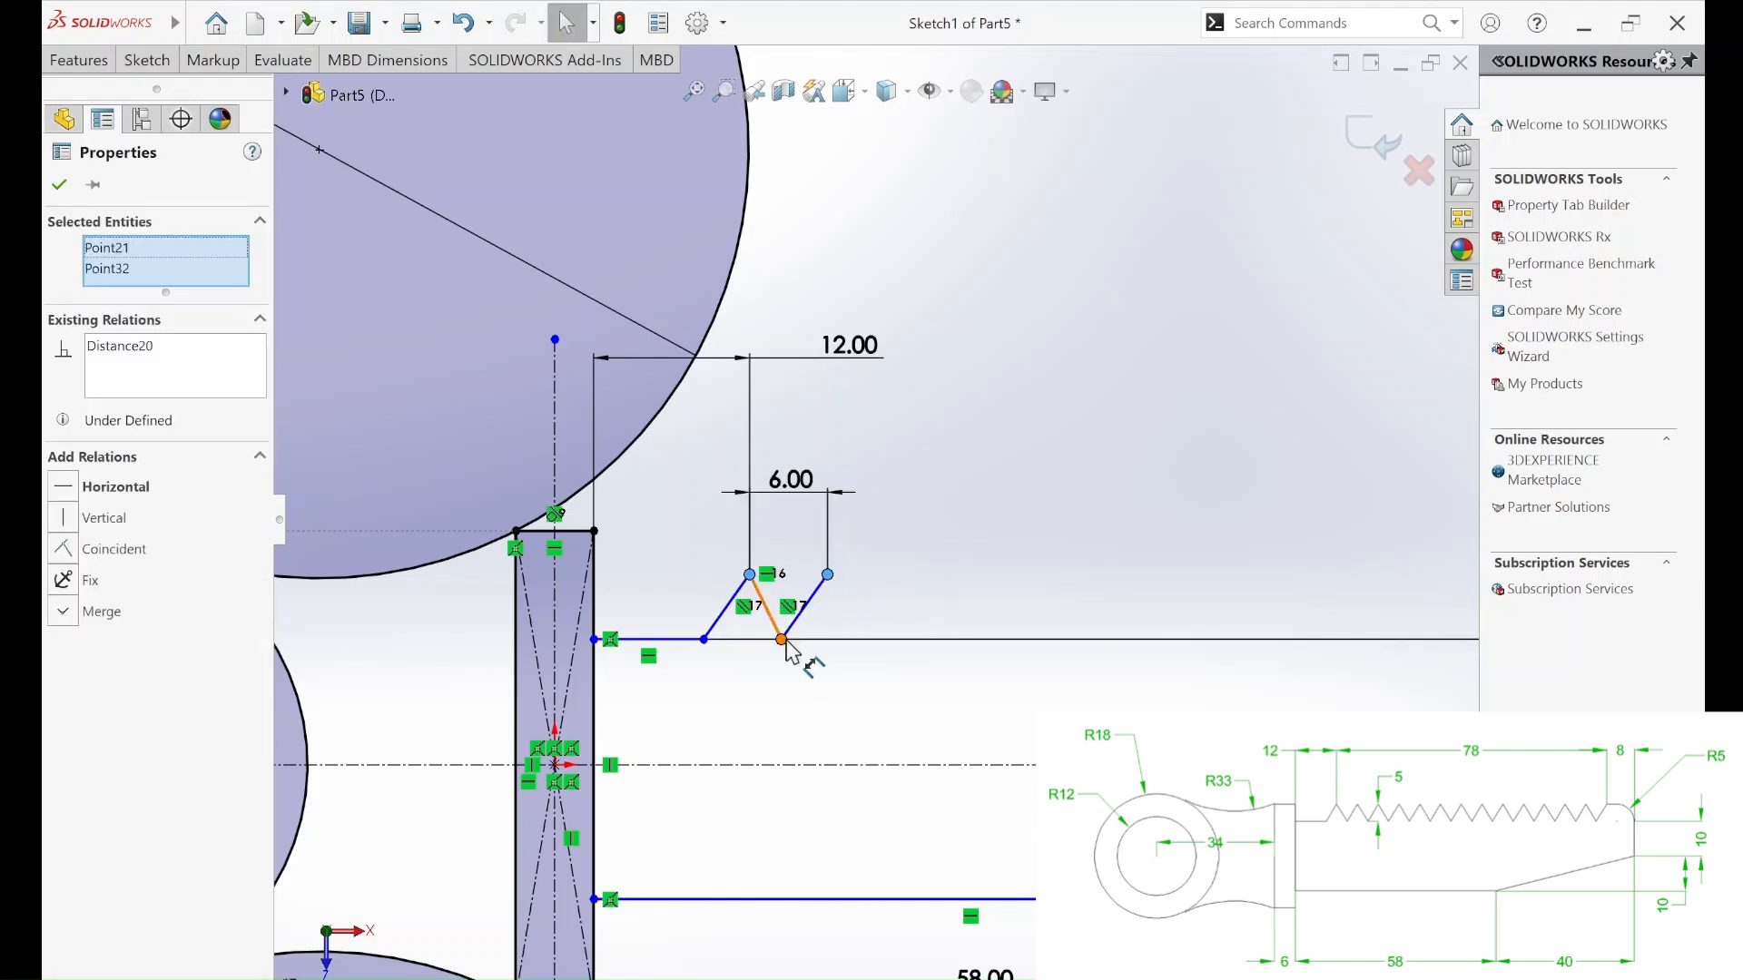
scroll(791, 652, down, 3)
ctrl+click(818, 625)
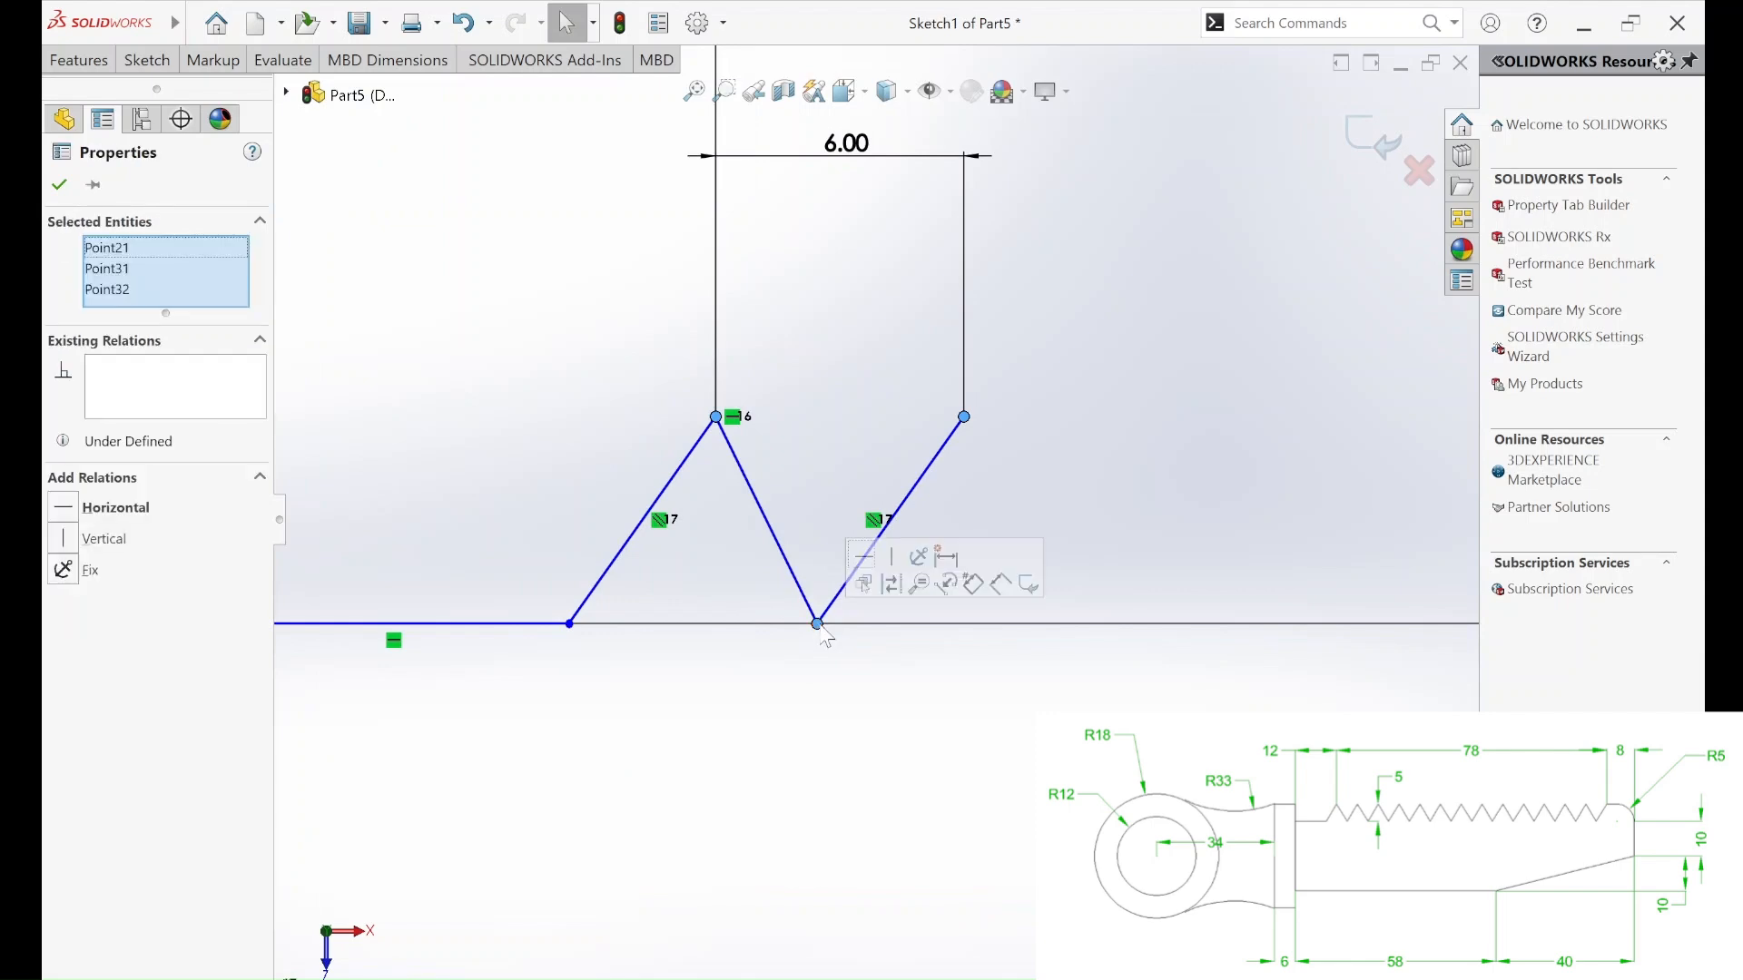
click(1054, 508)
scroll(999, 473, up, 5)
scroll(927, 477, up, 3)
scroll(927, 477, down, 4)
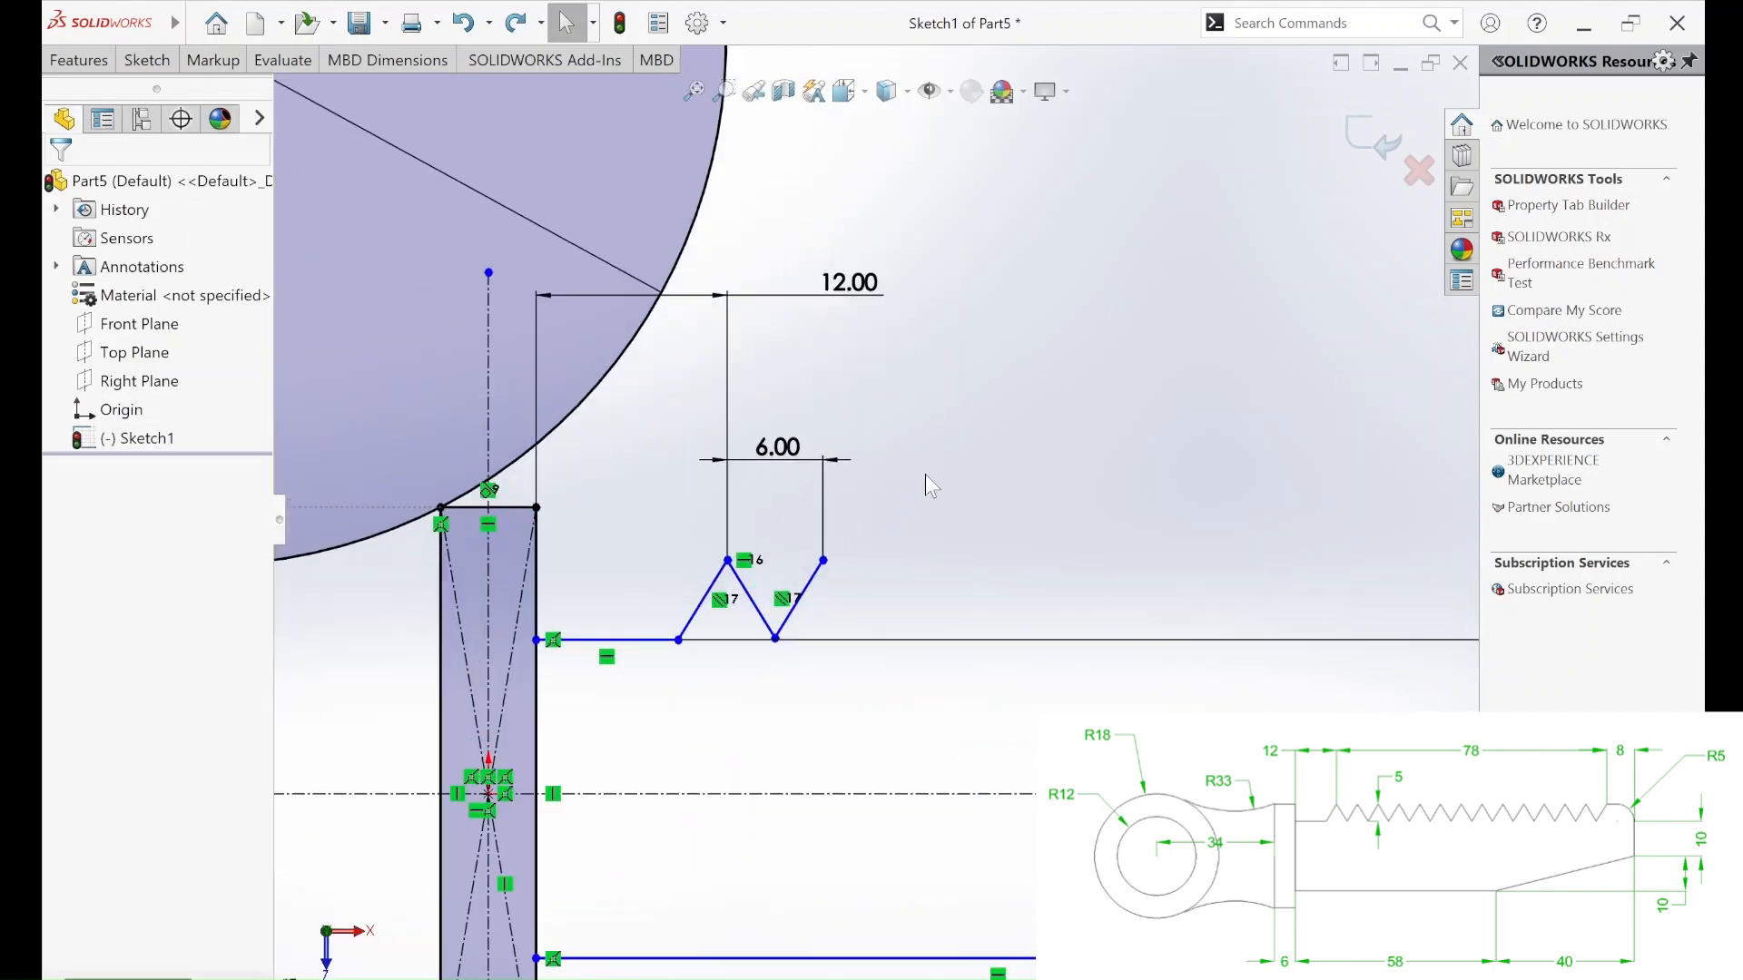
Draw a horizontal centerline from the first tooth peak to the left end of the short line beside the R5 fillet.
scroll(924, 473, up, 3)
scroll(977, 483, down, 3)
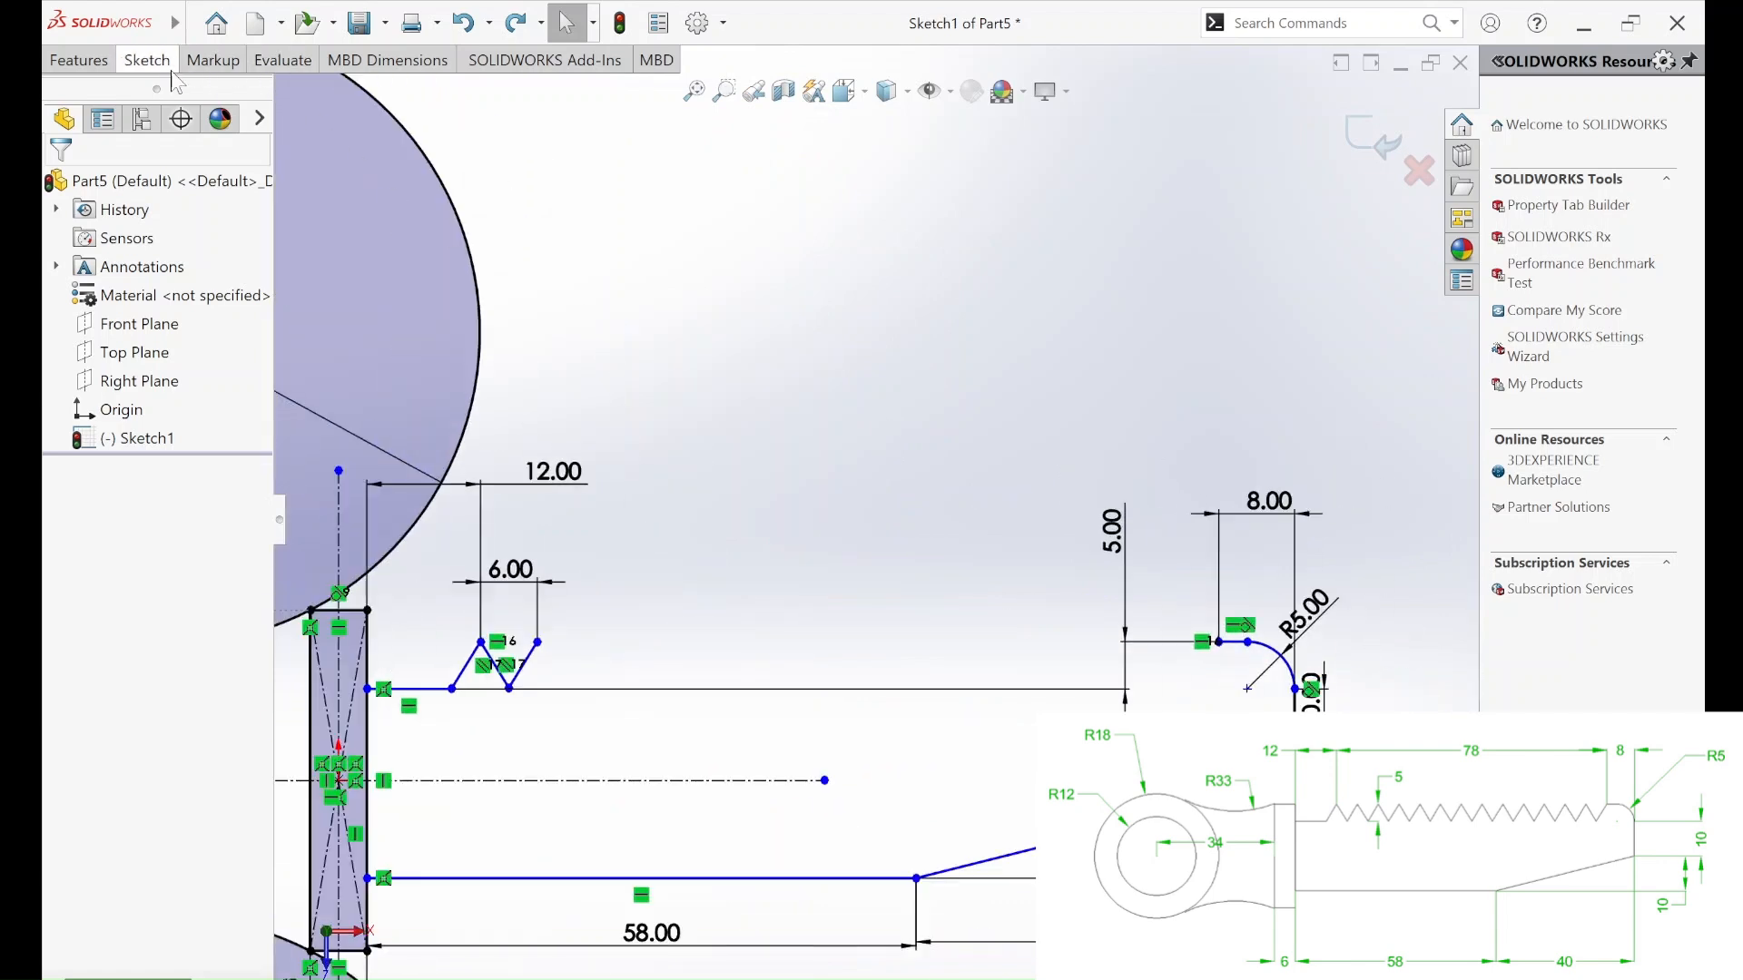
click(178, 69)
click(205, 92)
click(229, 147)
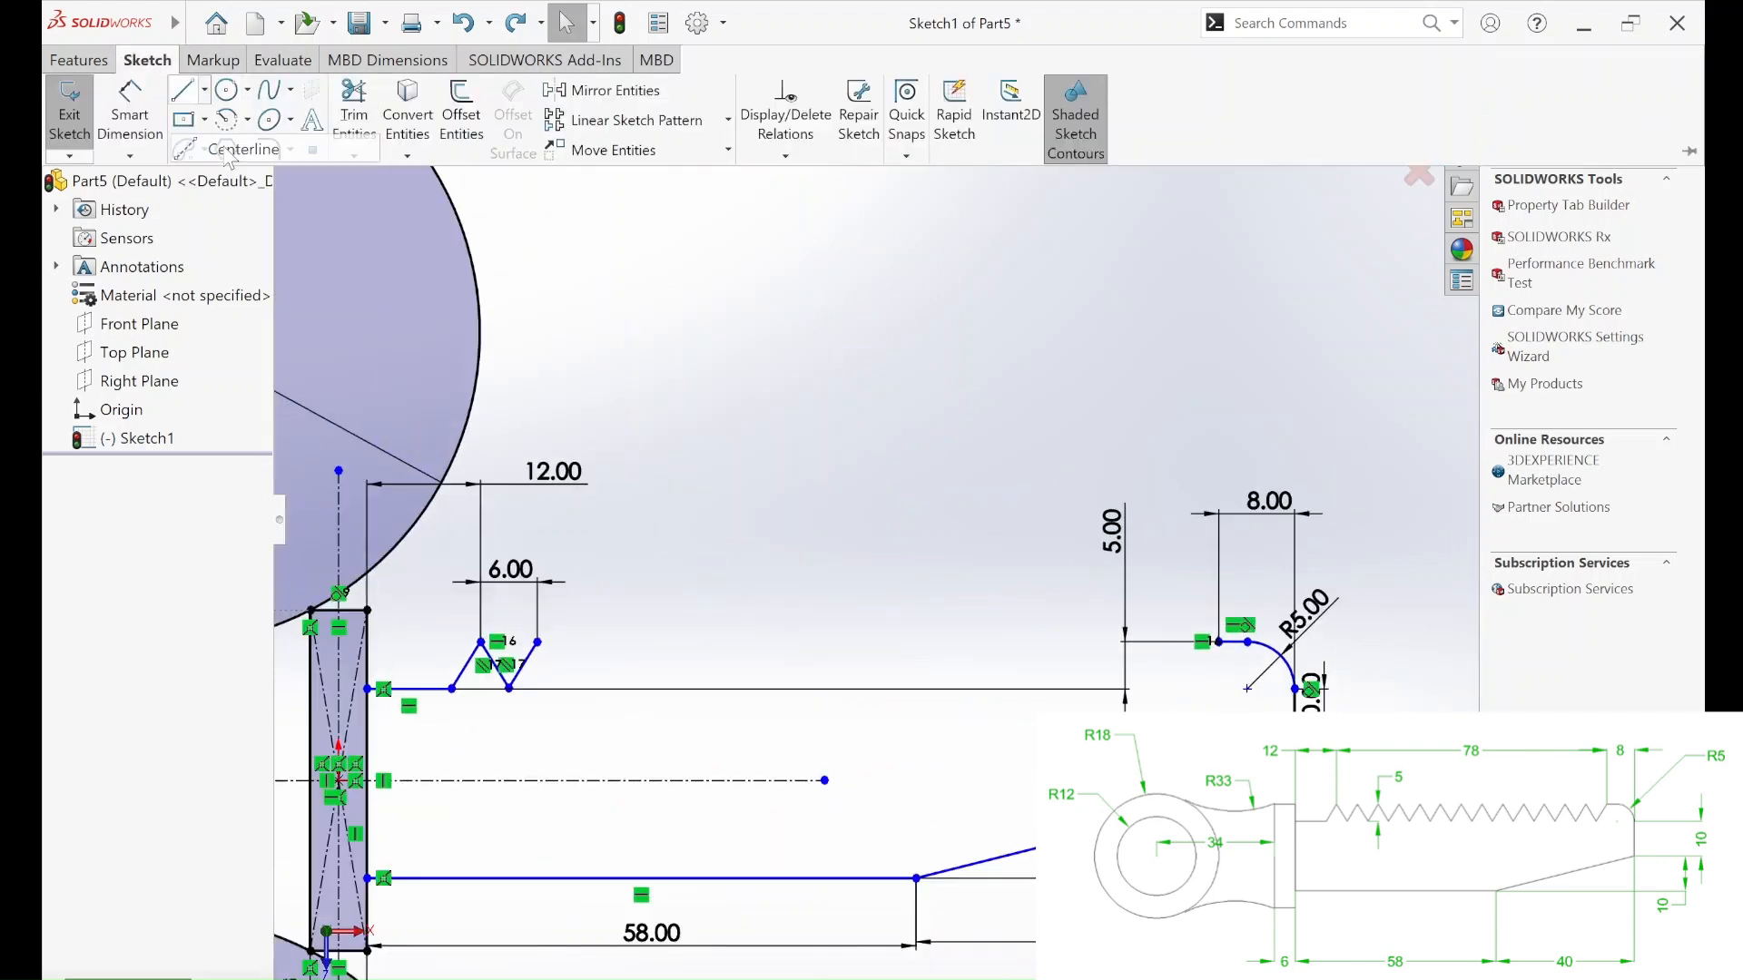
click(481, 642)
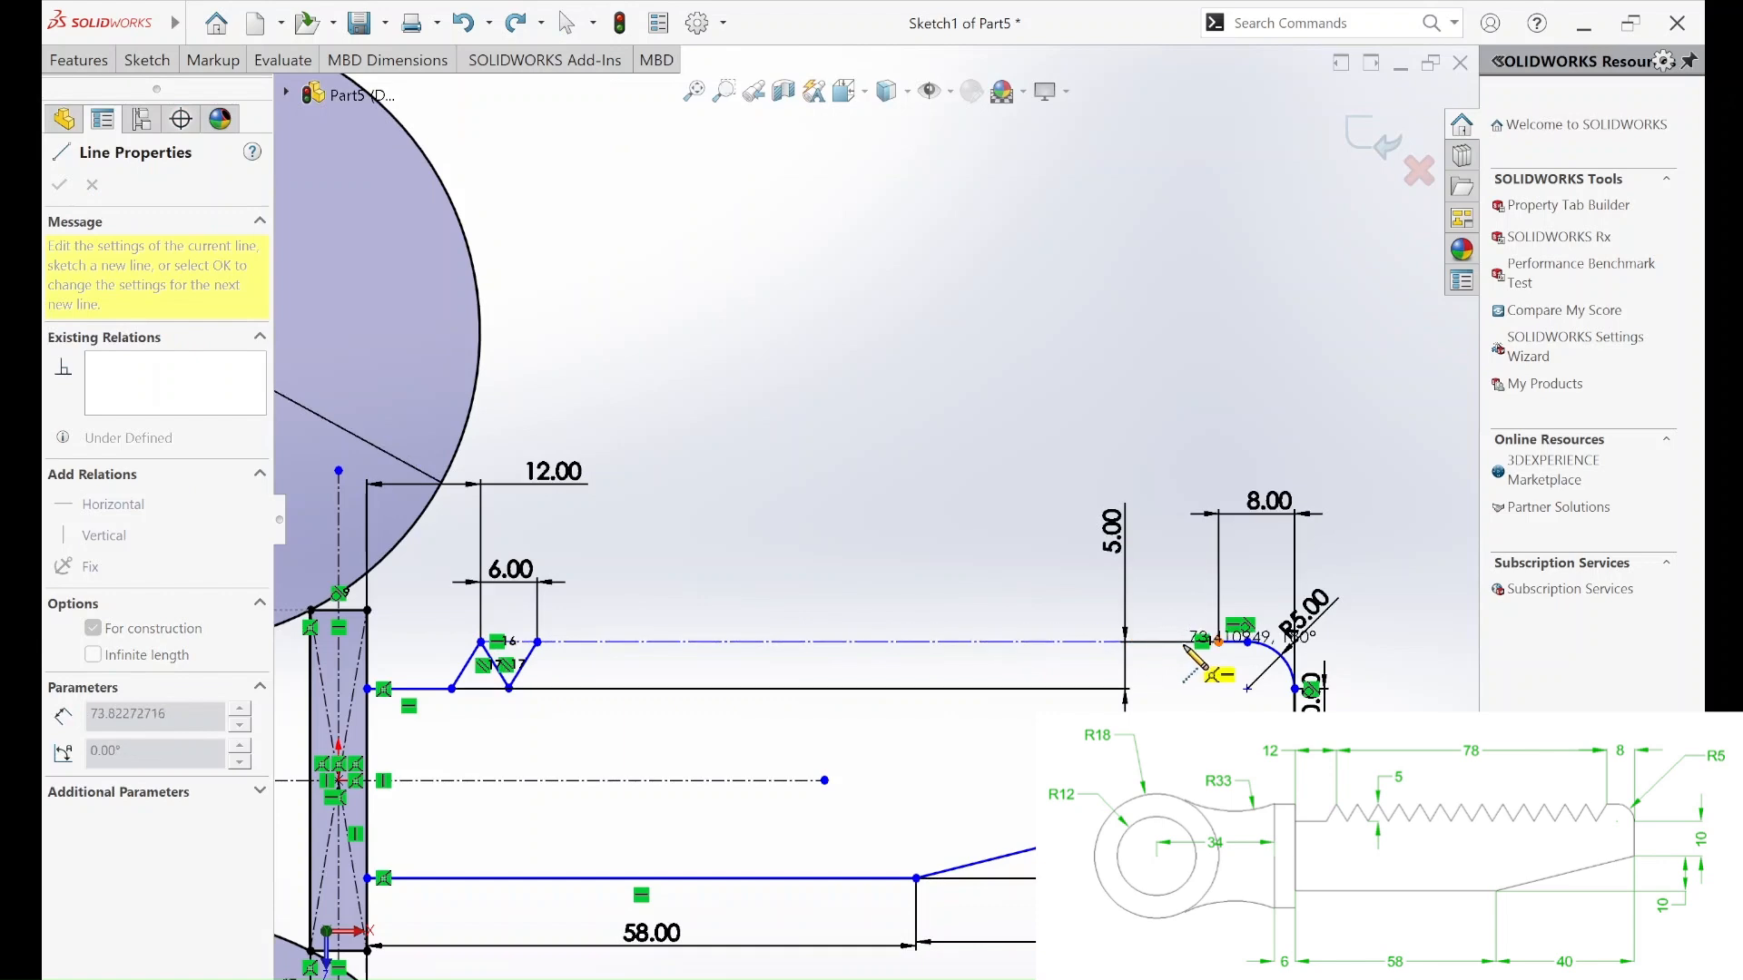
click(1218, 642)
key(Escape)
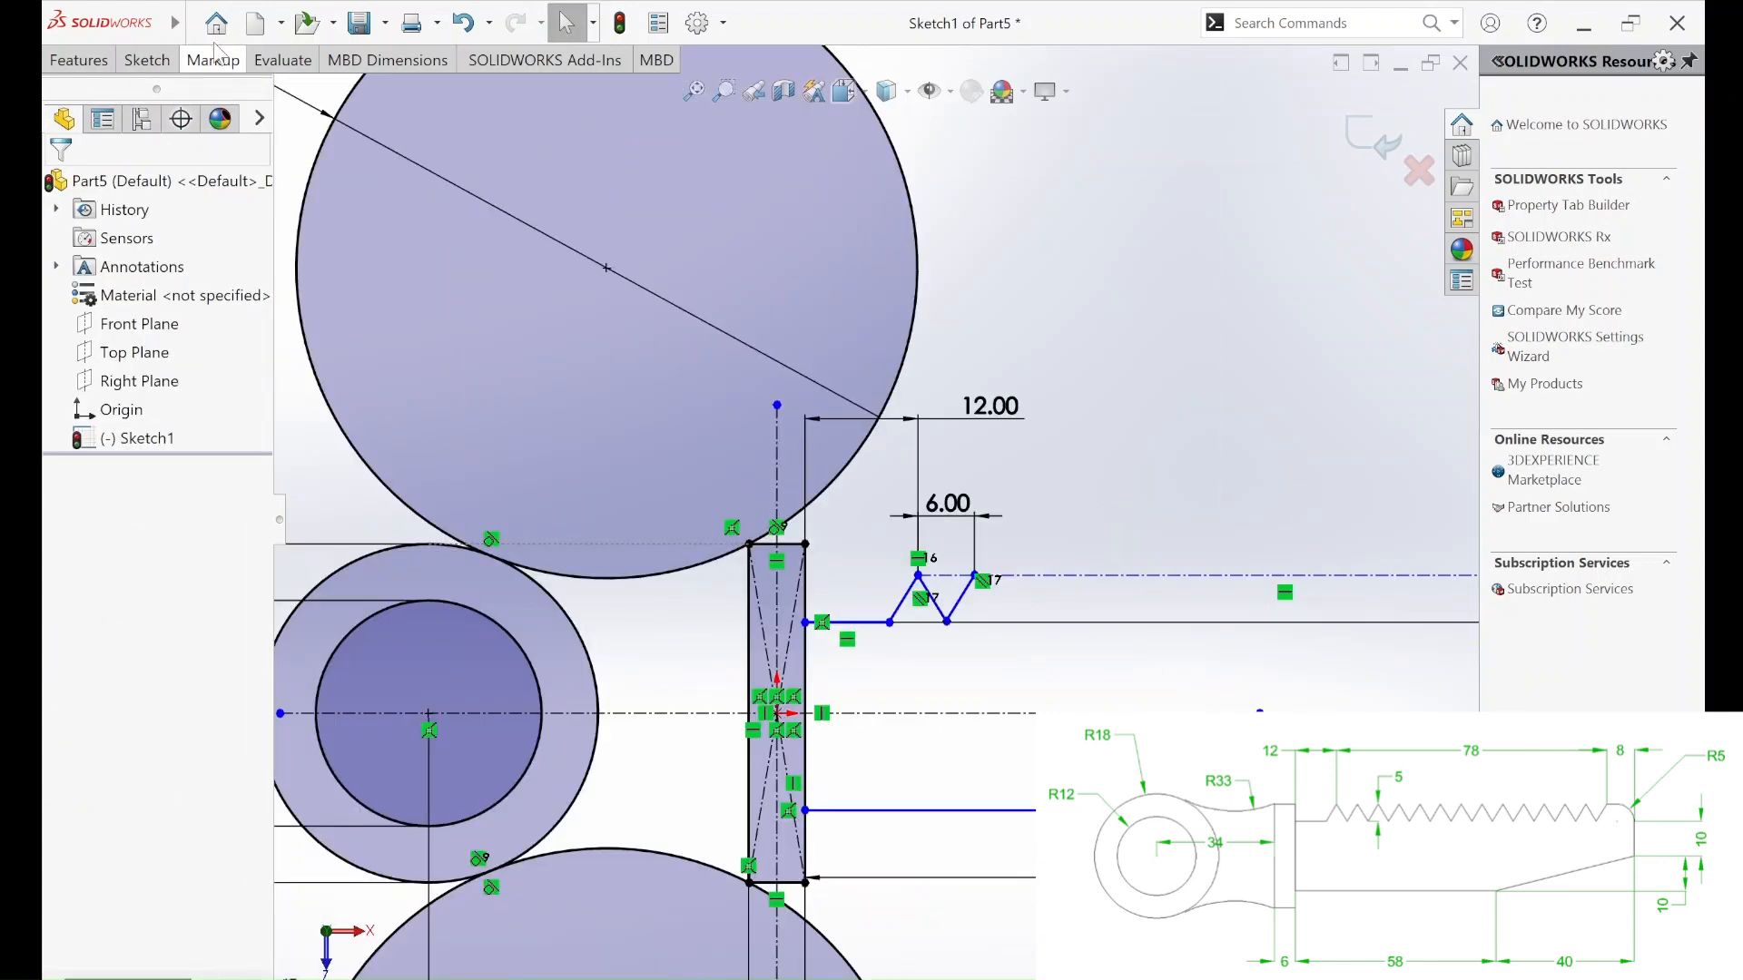
Draw a horizontal centerline along base level, starting at the foot of the first rising flank and extending past the teeth.
click(146, 59)
click(194, 84)
click(232, 148)
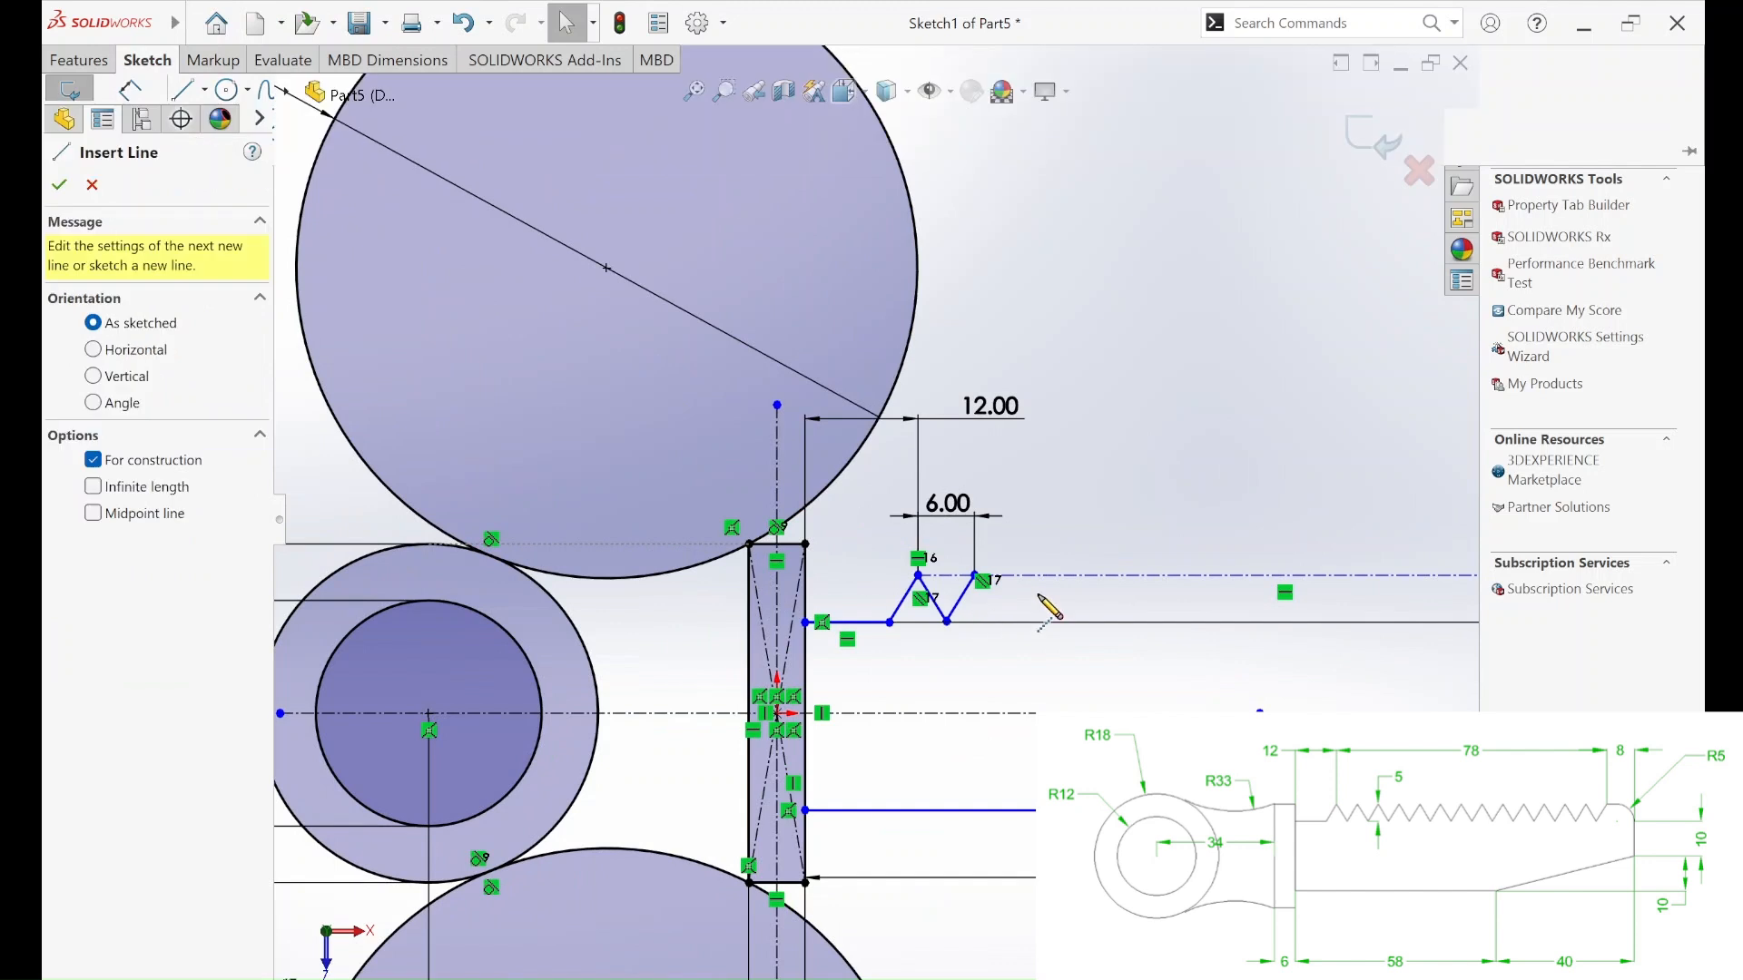
click(889, 623)
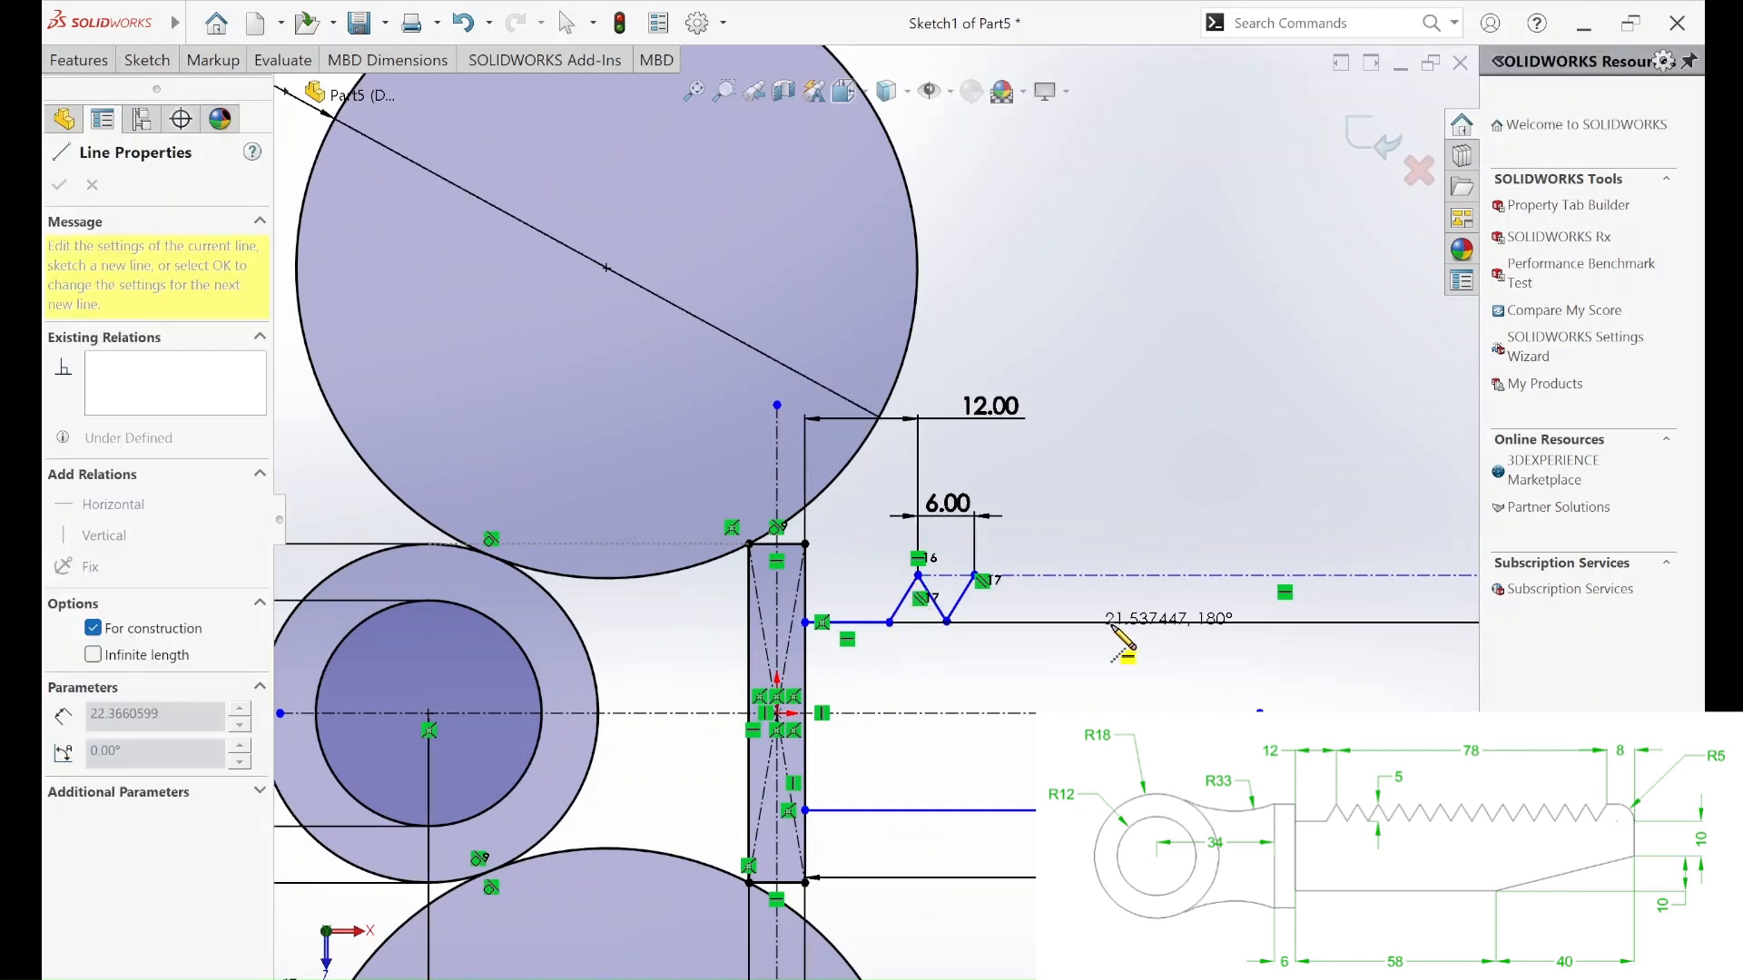
click(1157, 623)
key(Escape)
Make the tooth valley coincident with the base-level centerline and the second peak coincident with the peak-level centerline.
scroll(965, 635, down, 5)
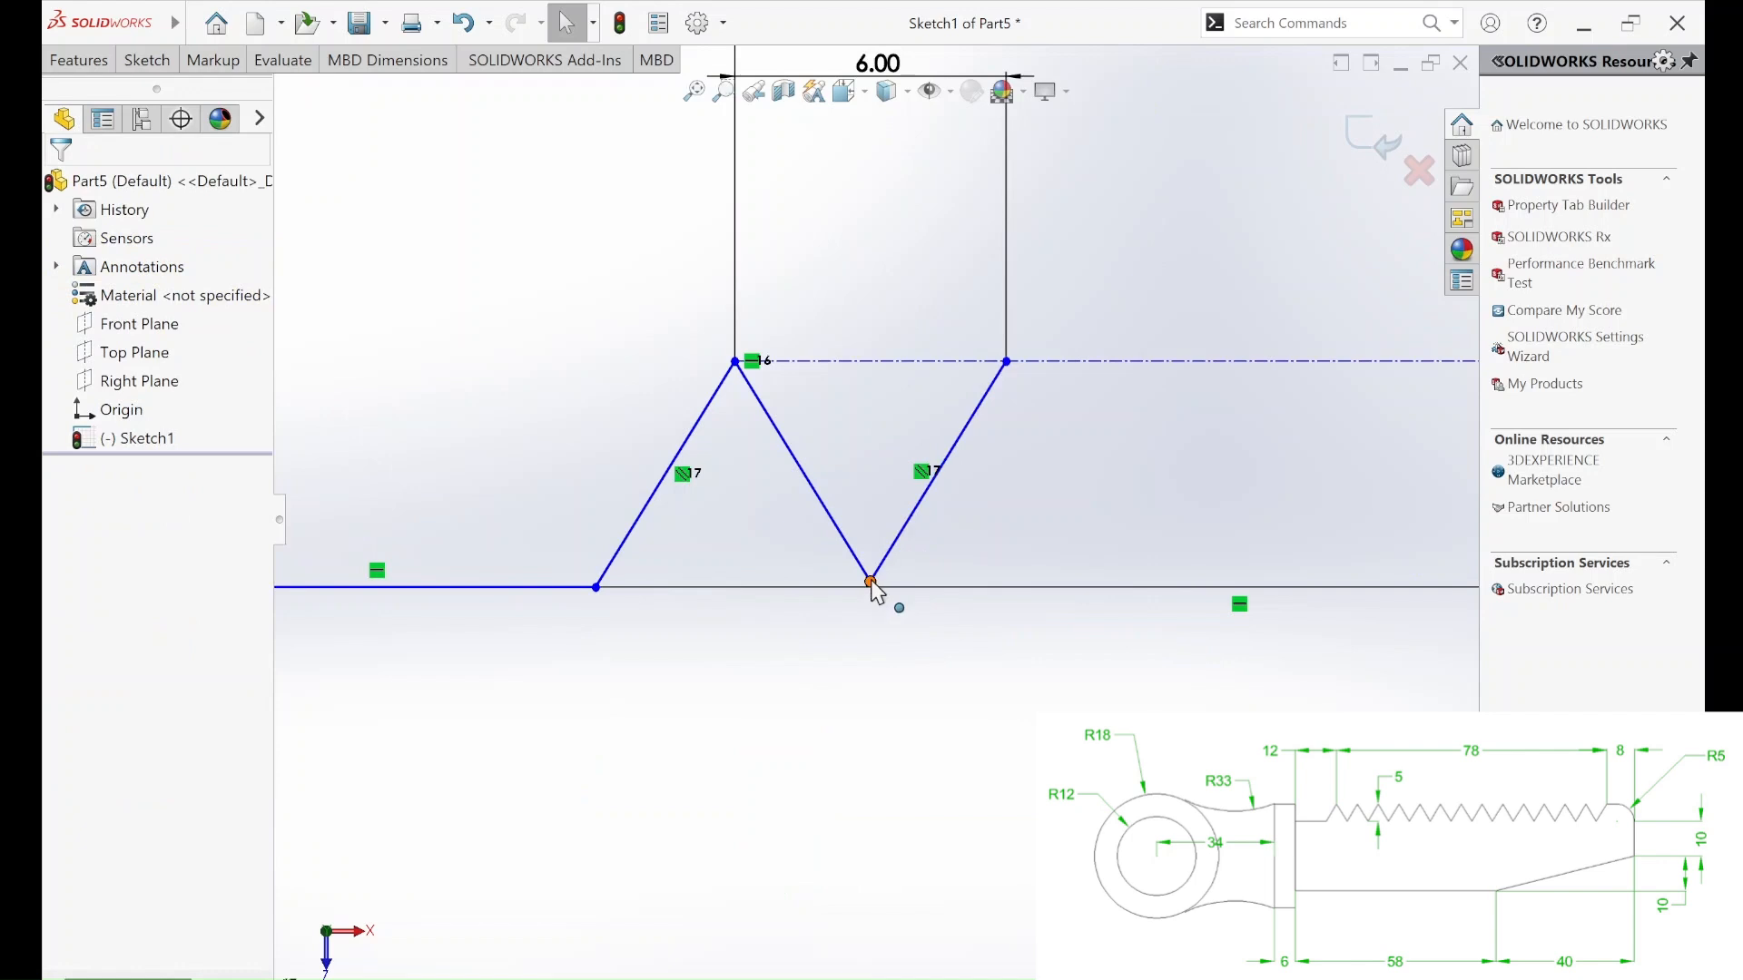
click(870, 583)
ctrl+click(873, 590)
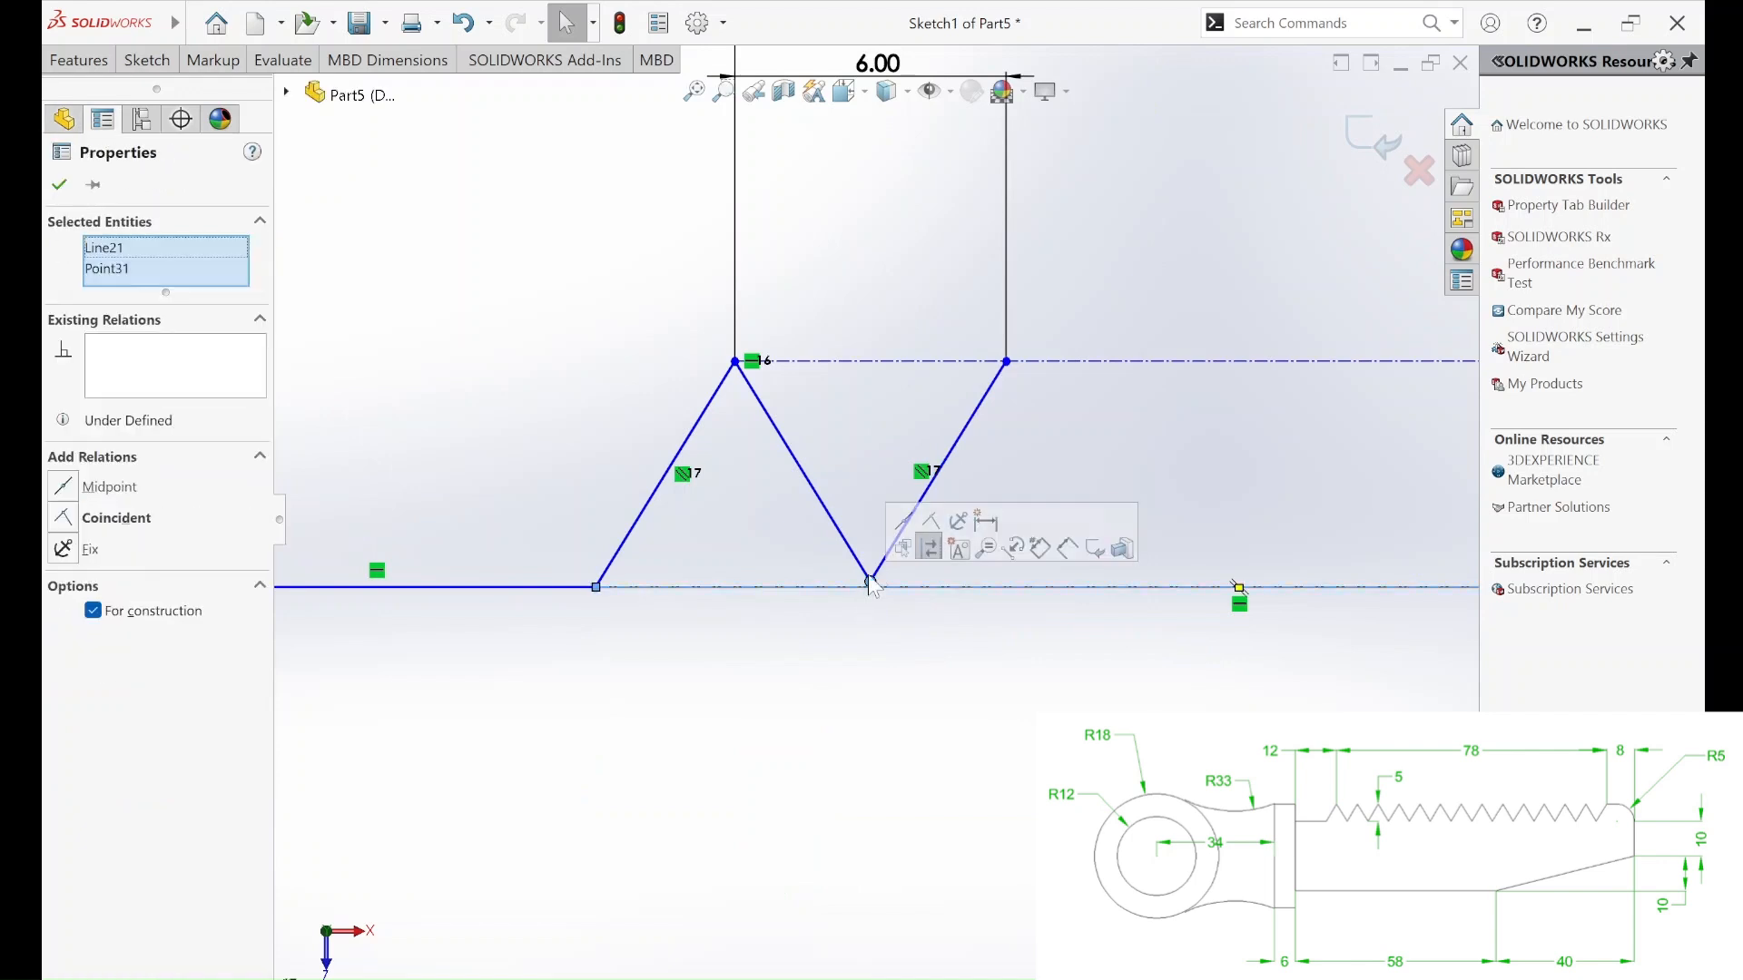
click(935, 544)
key(Escape)
click(1006, 361)
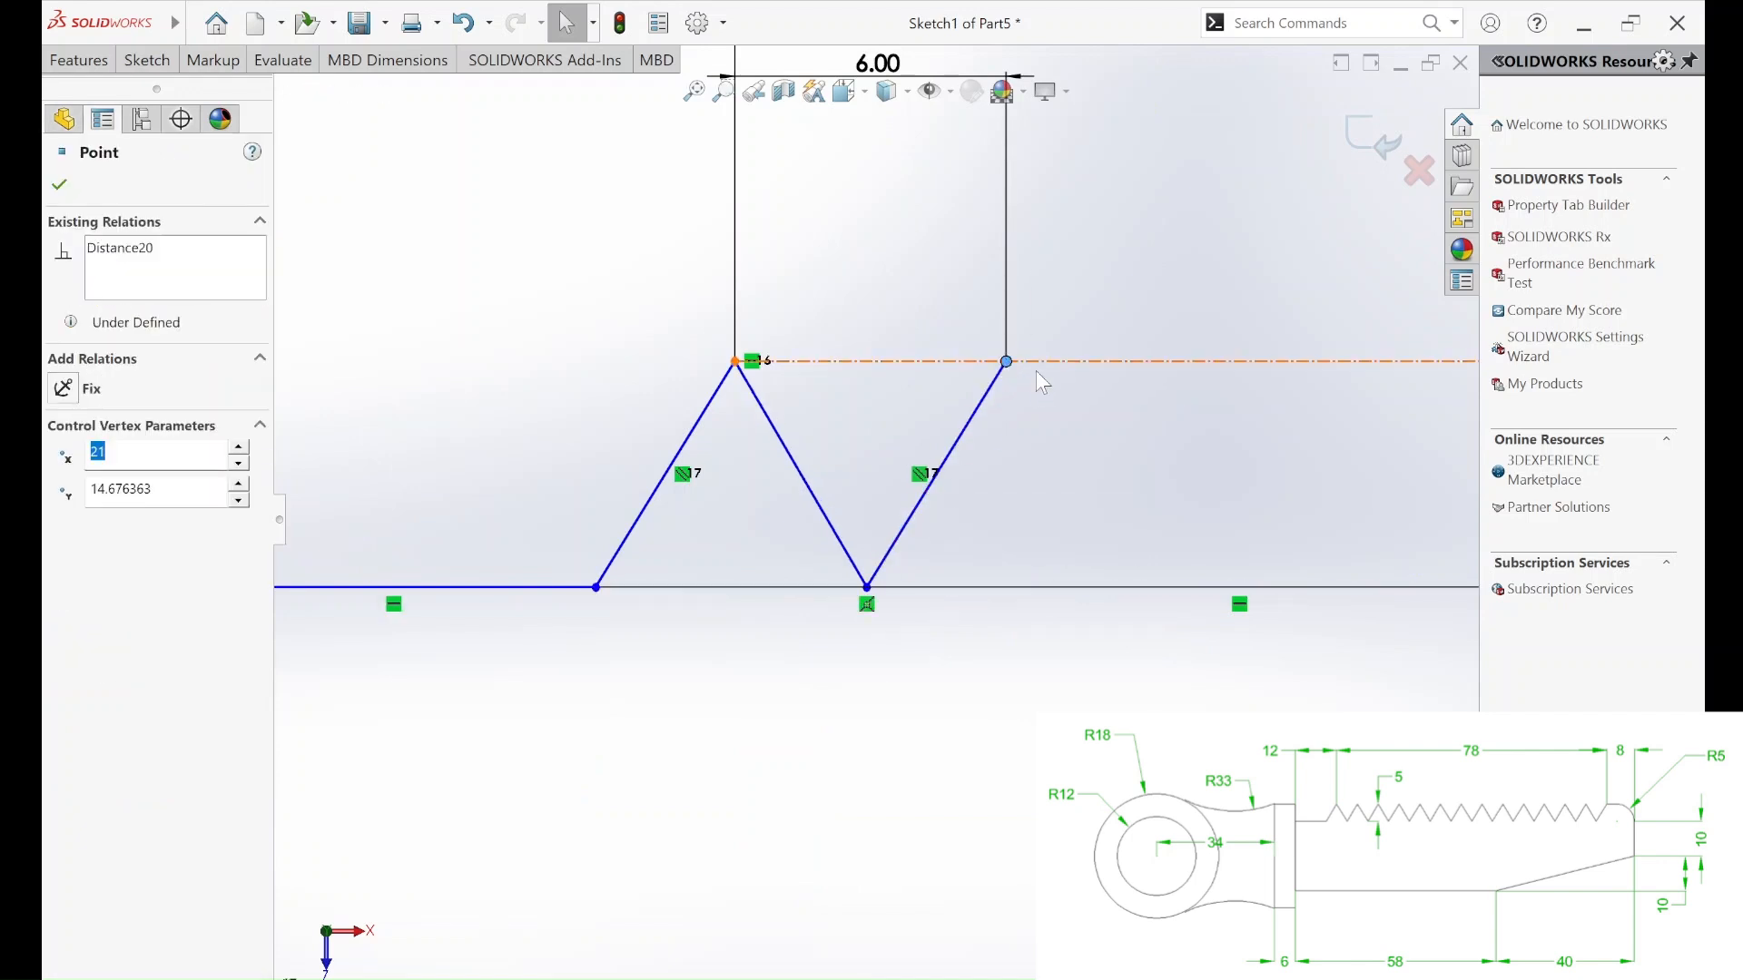
ctrl+click(1044, 363)
click(1111, 309)
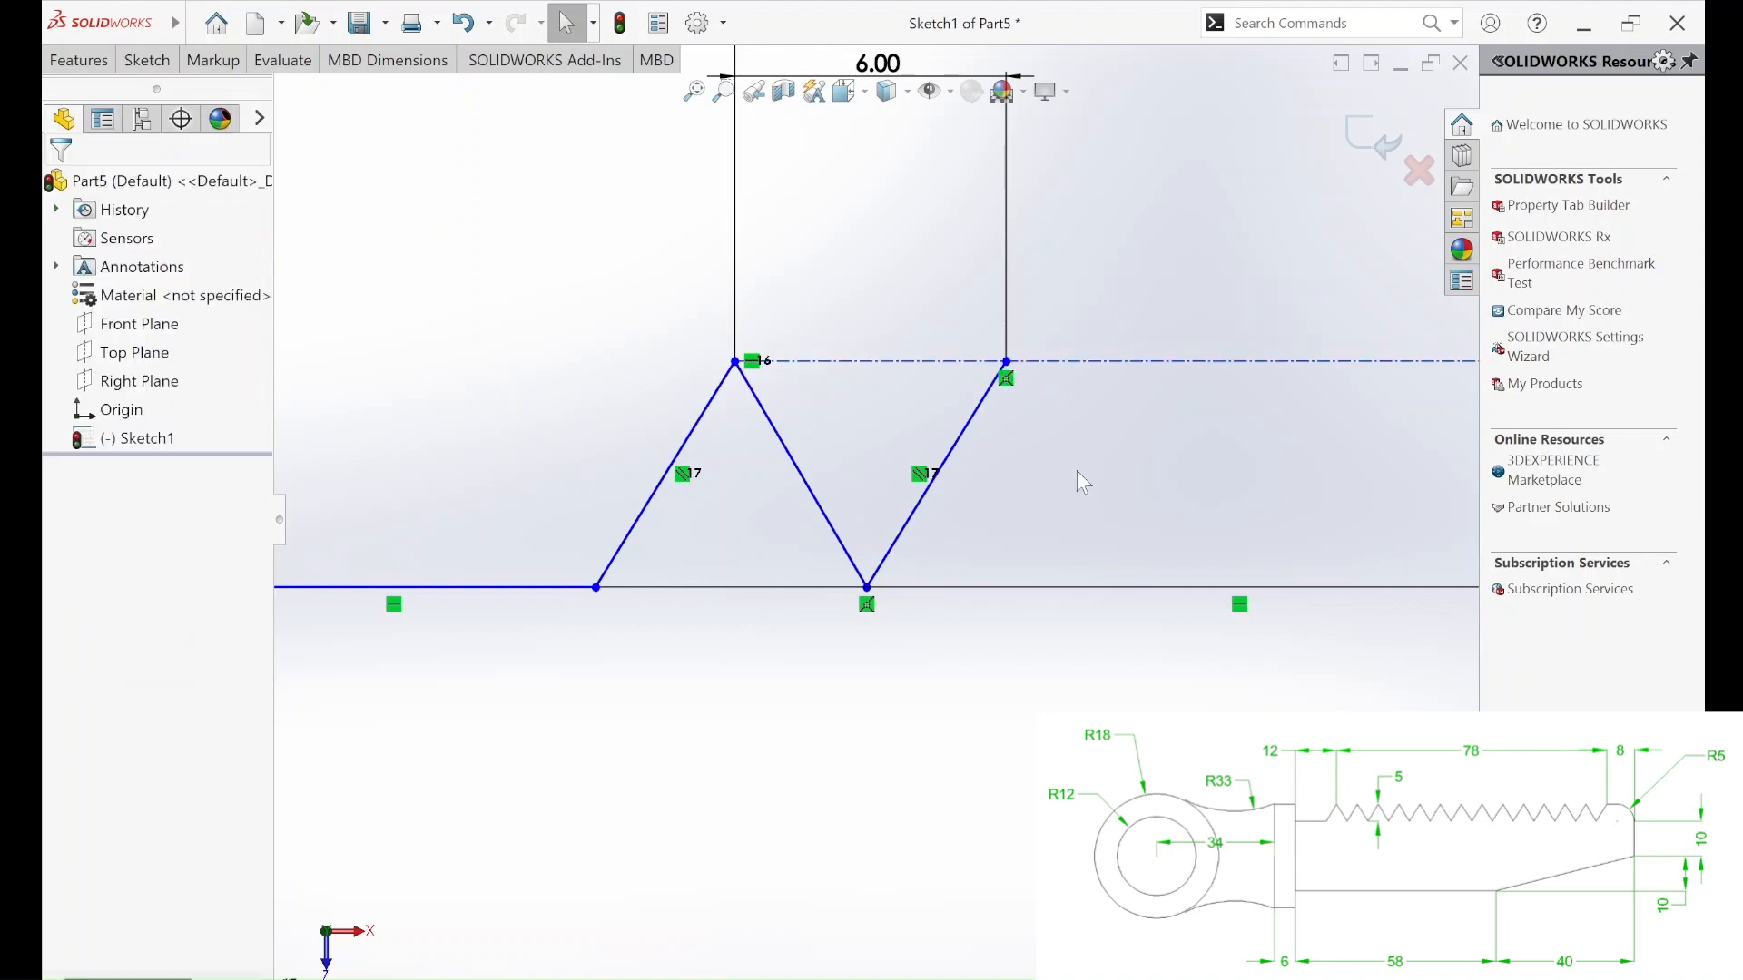
Make the tooth base line beside the collar and the shank's lower horizontal line symmetric about the main horizontal centerline.
key(f)
scroll(919, 464, up, 10)
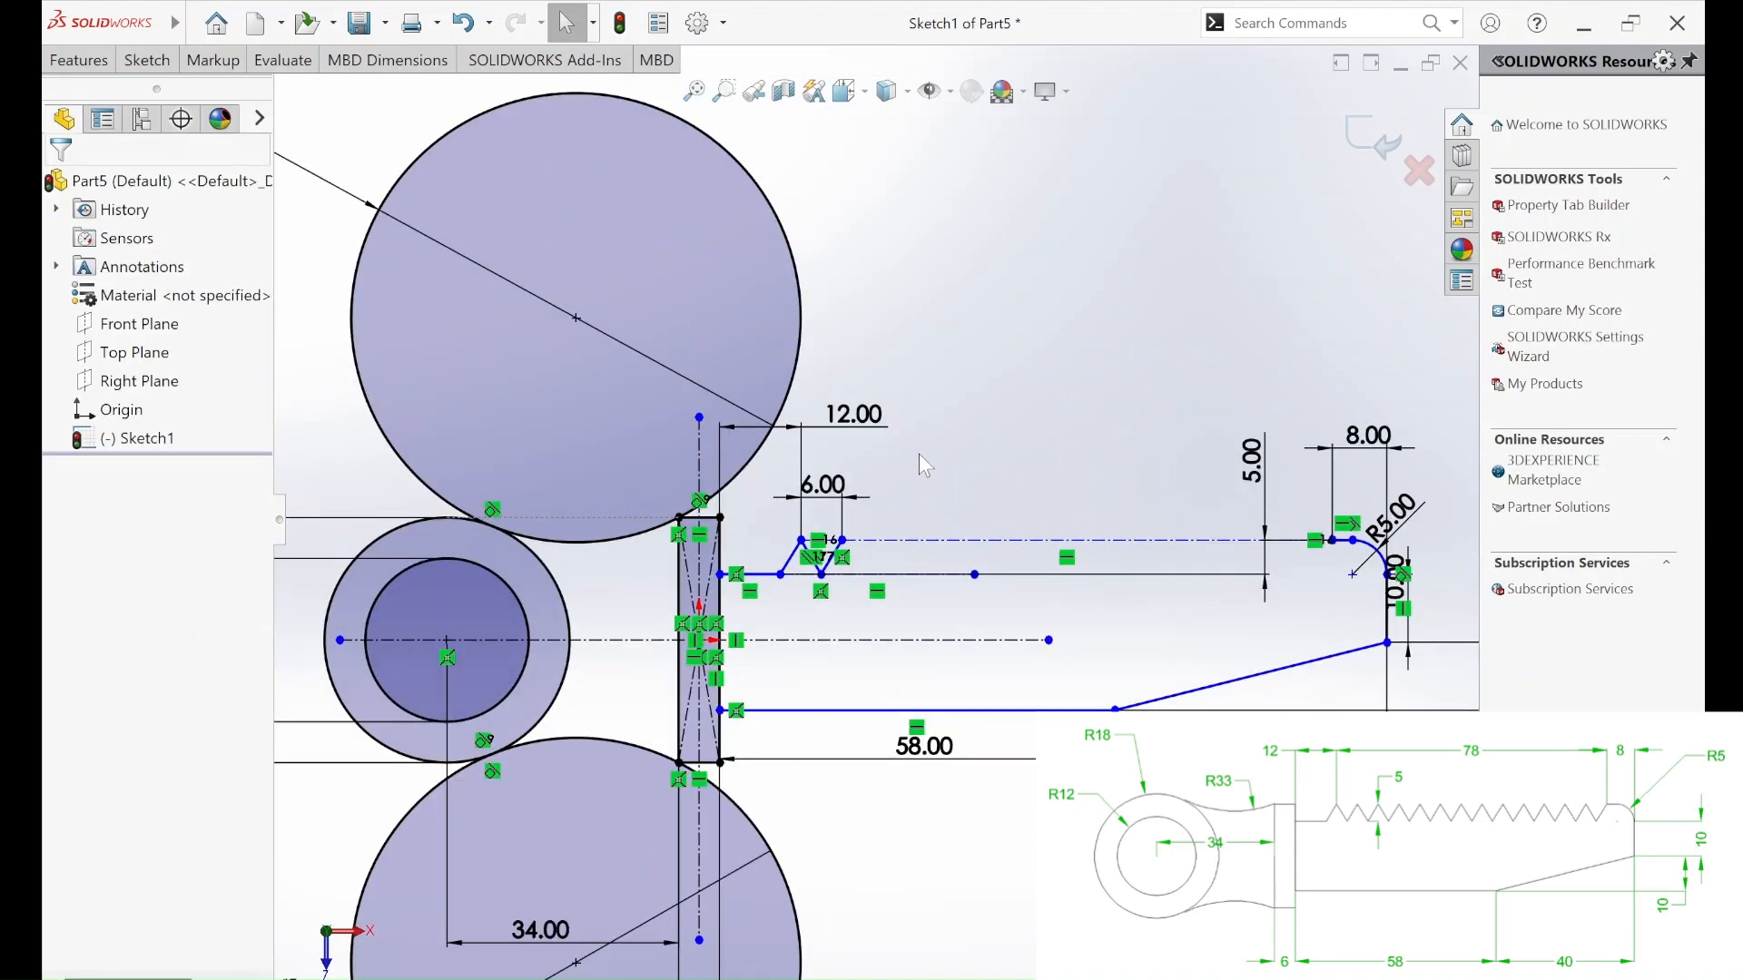
scroll(948, 514, down, 8)
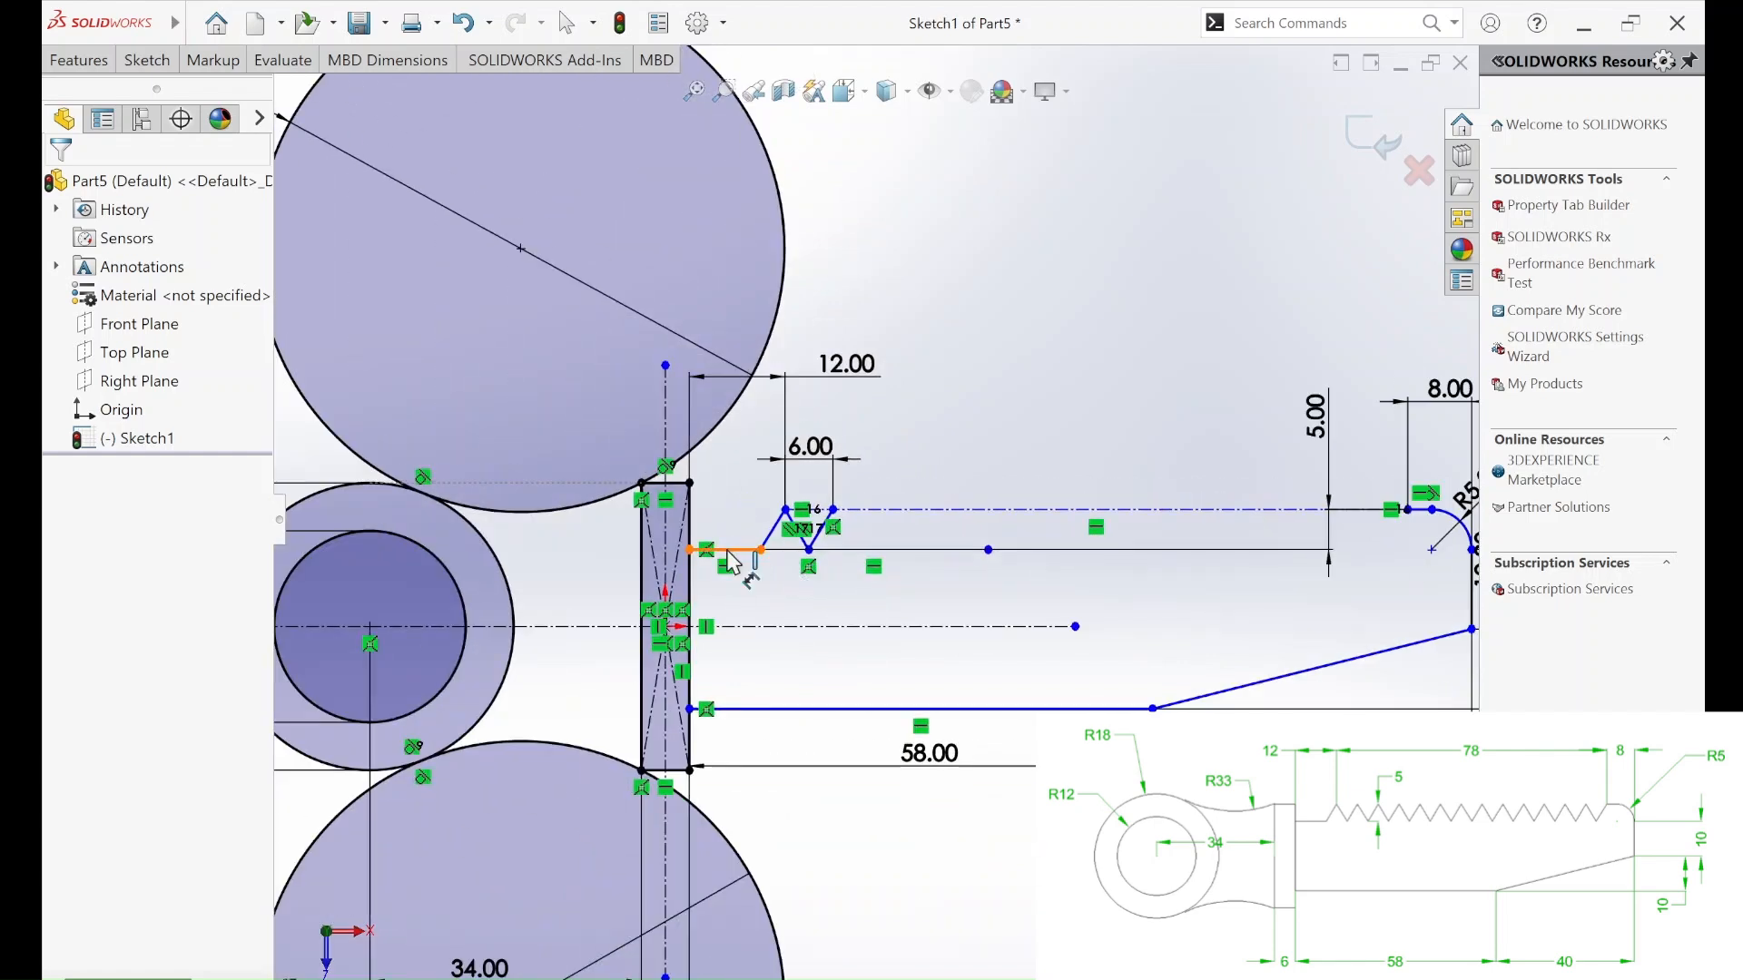
click(740, 550)
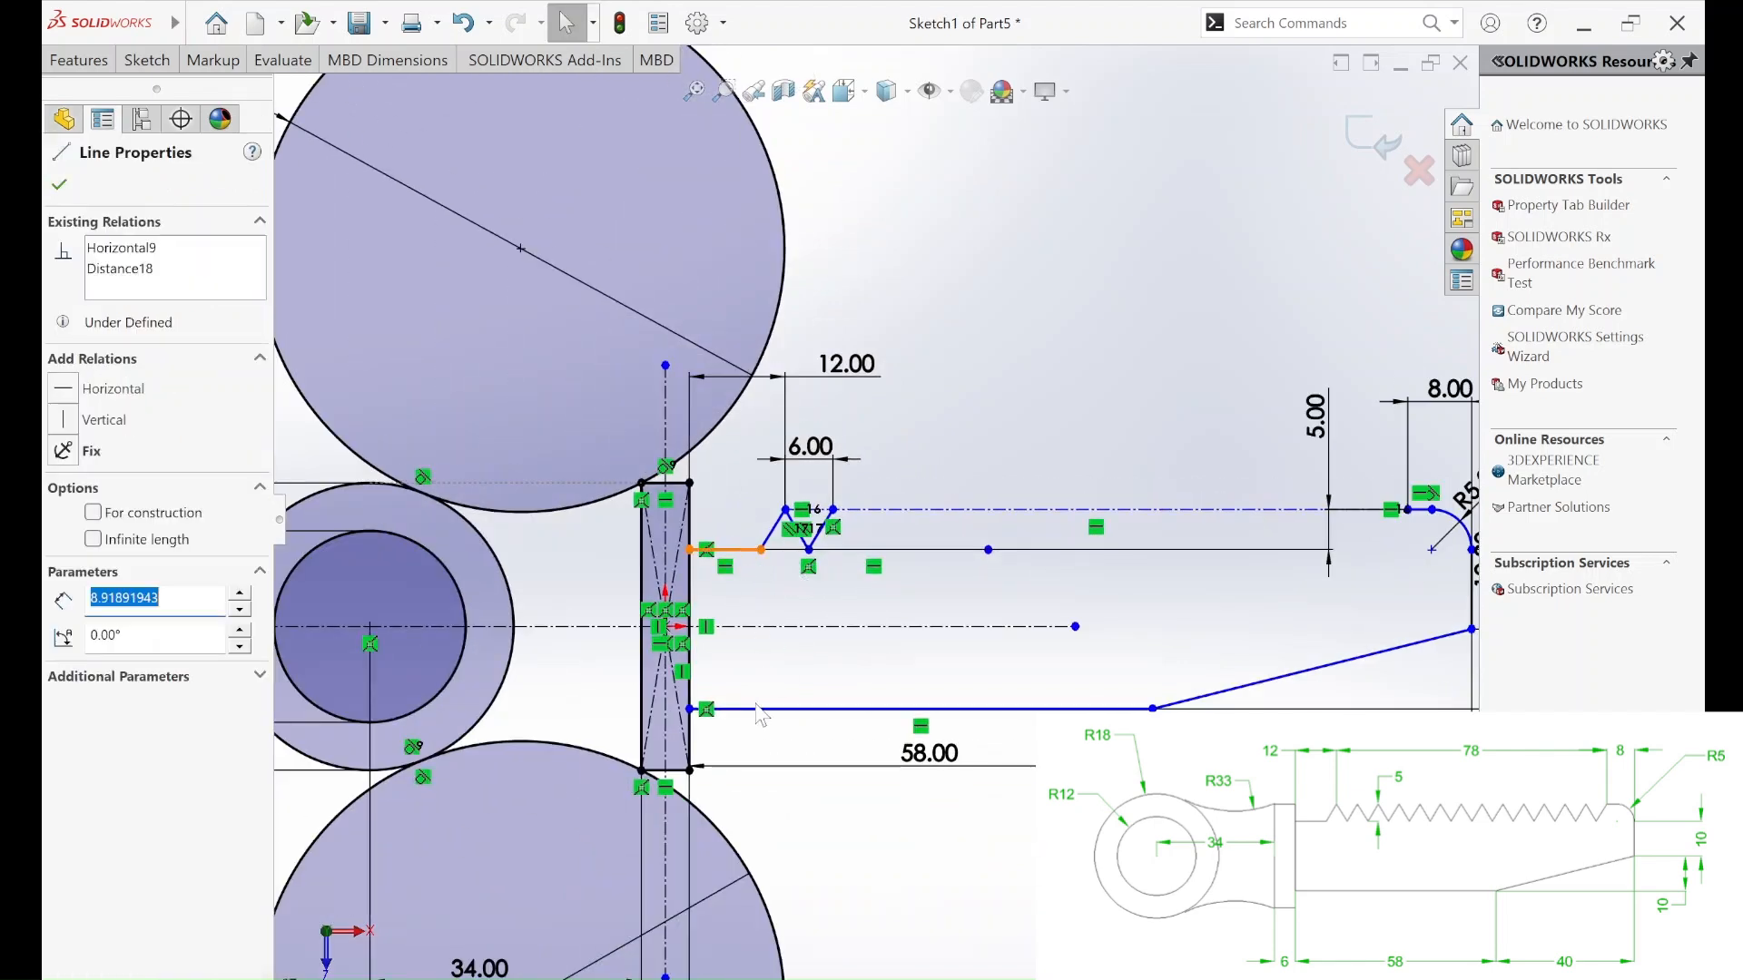
ctrl+click(757, 709)
ctrl+click(747, 627)
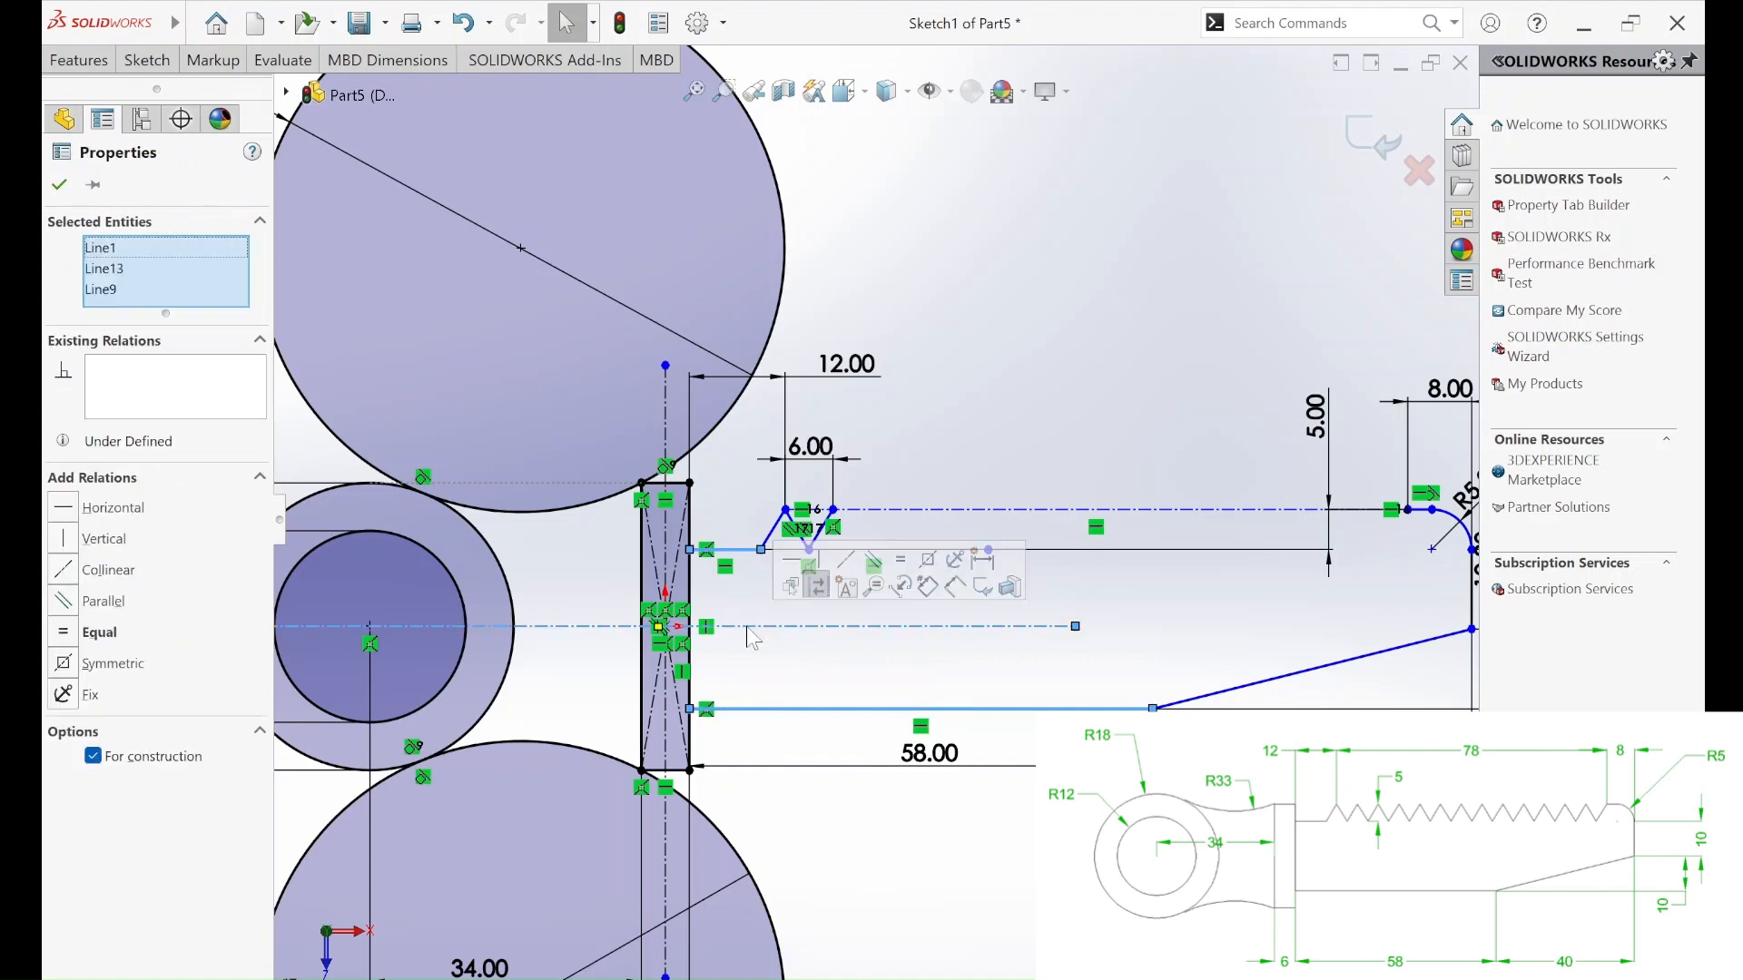
click(907, 570)
scroll(829, 679, down, 6)
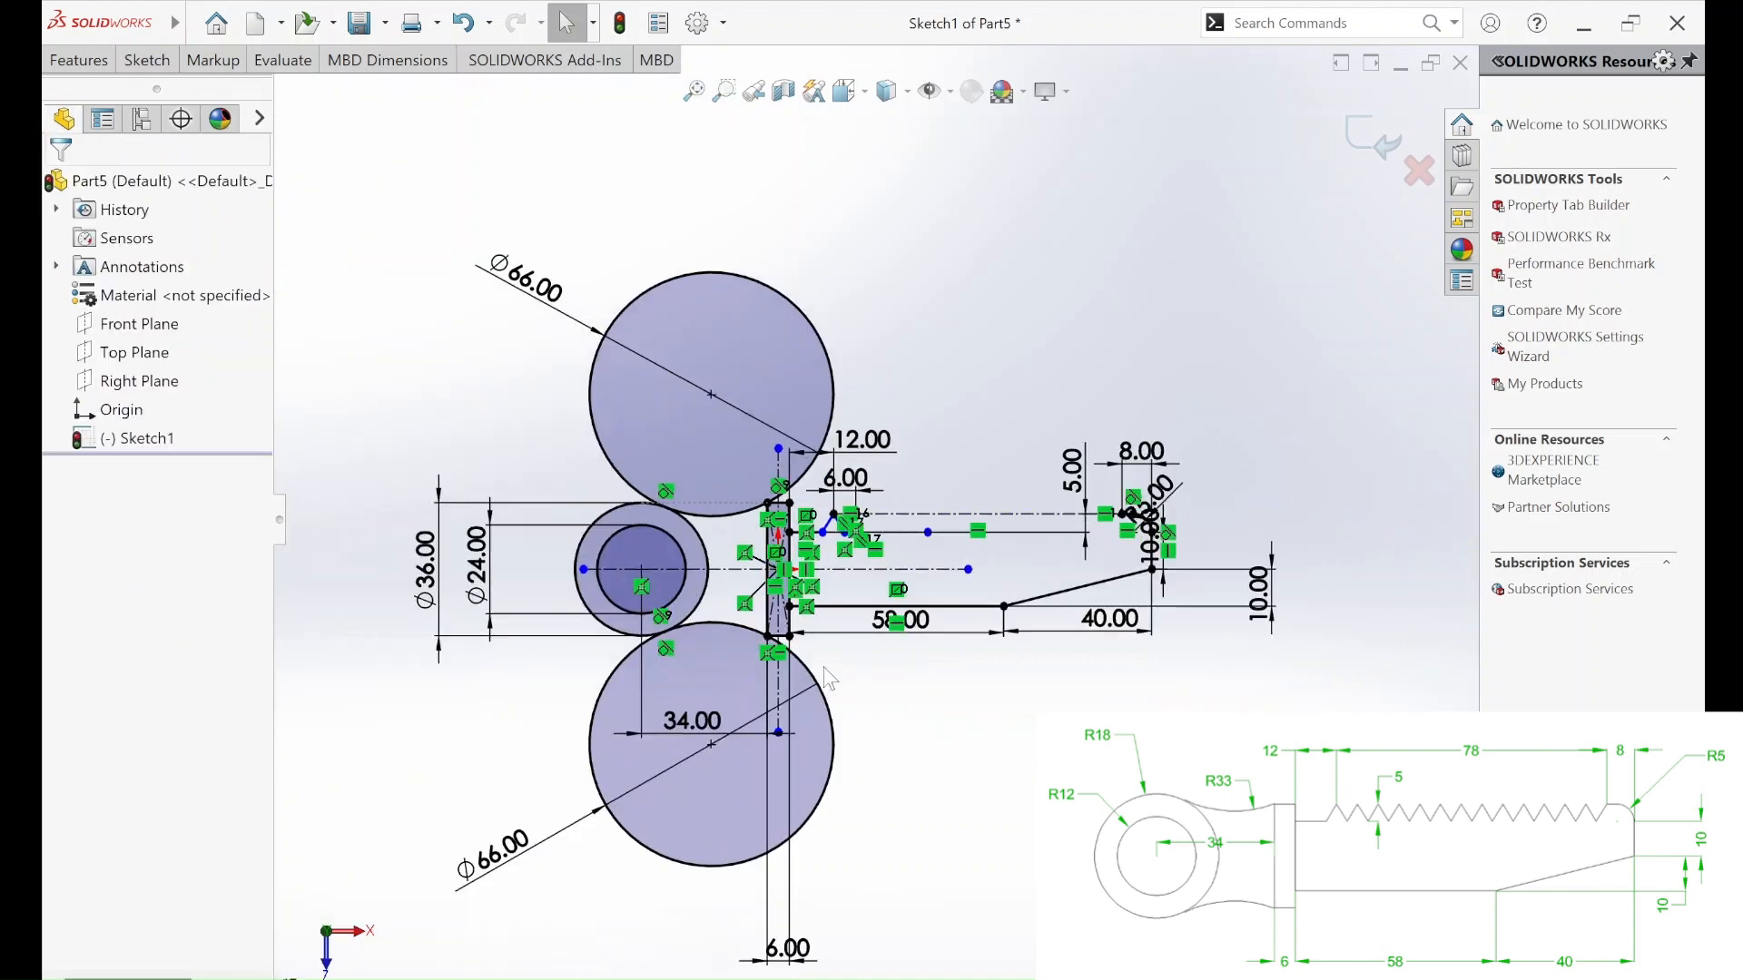
Linear-pattern the falling and rising tooth flanks between the first two peaks along the X-axis, with 13 instances at 6 mm spacing.
scroll(1018, 545, up, 4)
scroll(914, 491, down, 5)
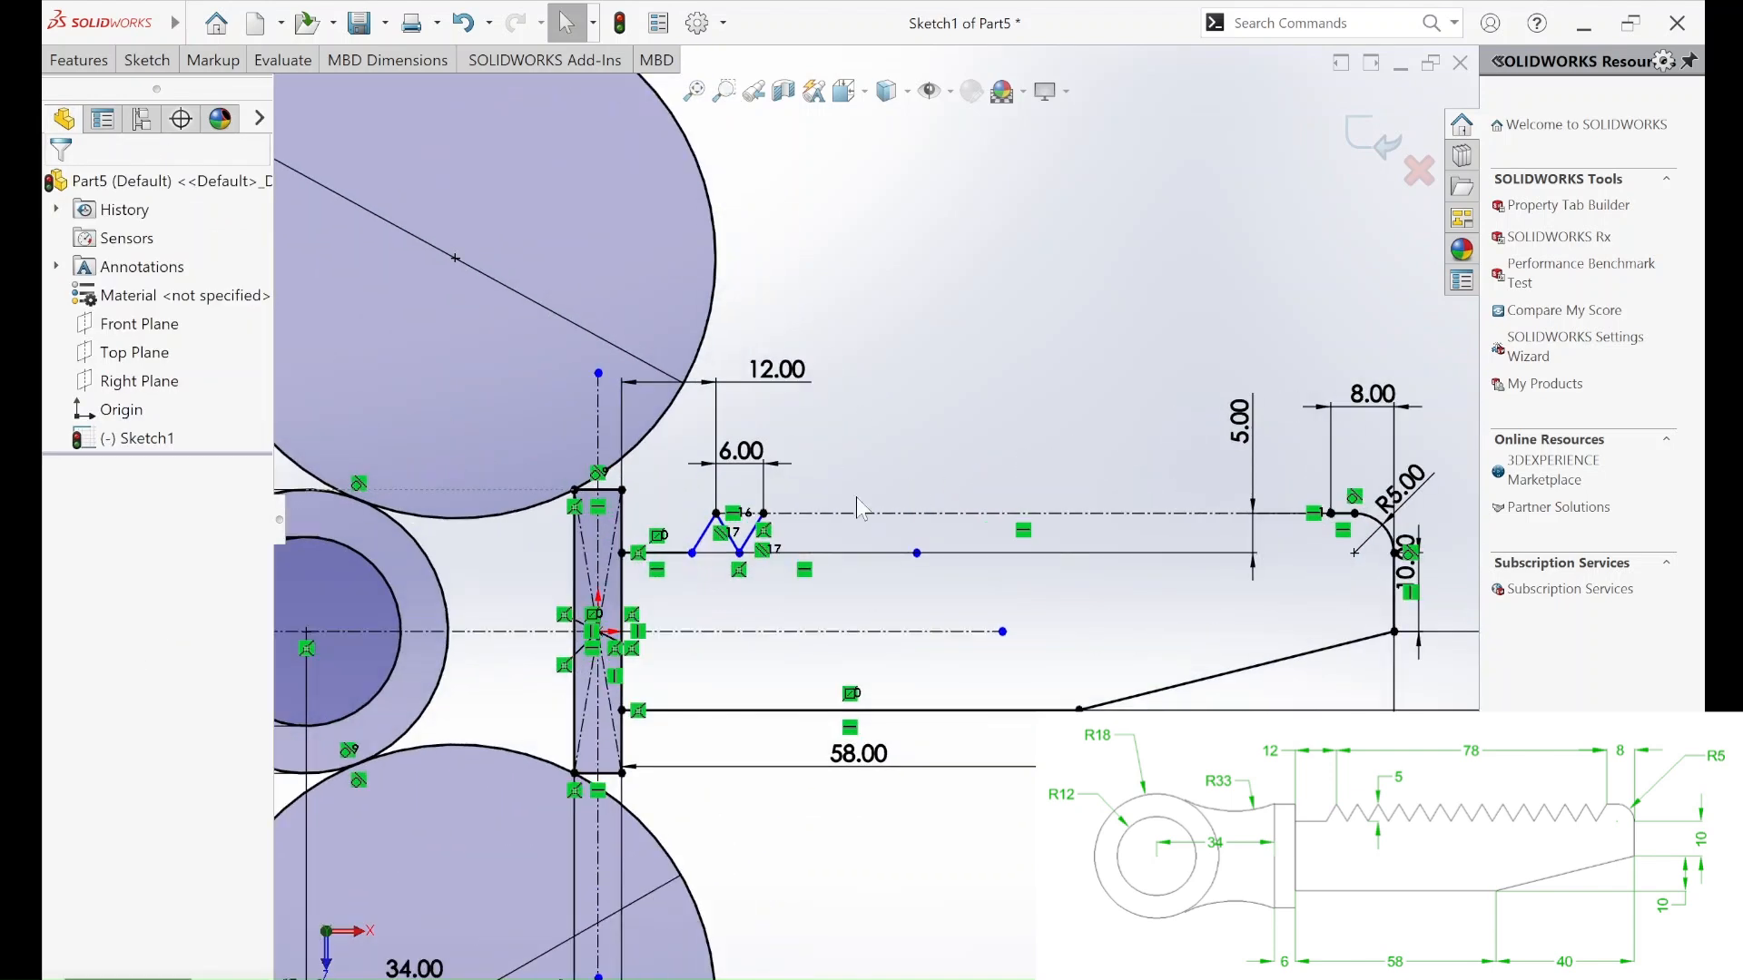
scroll(655, 545, up, 2)
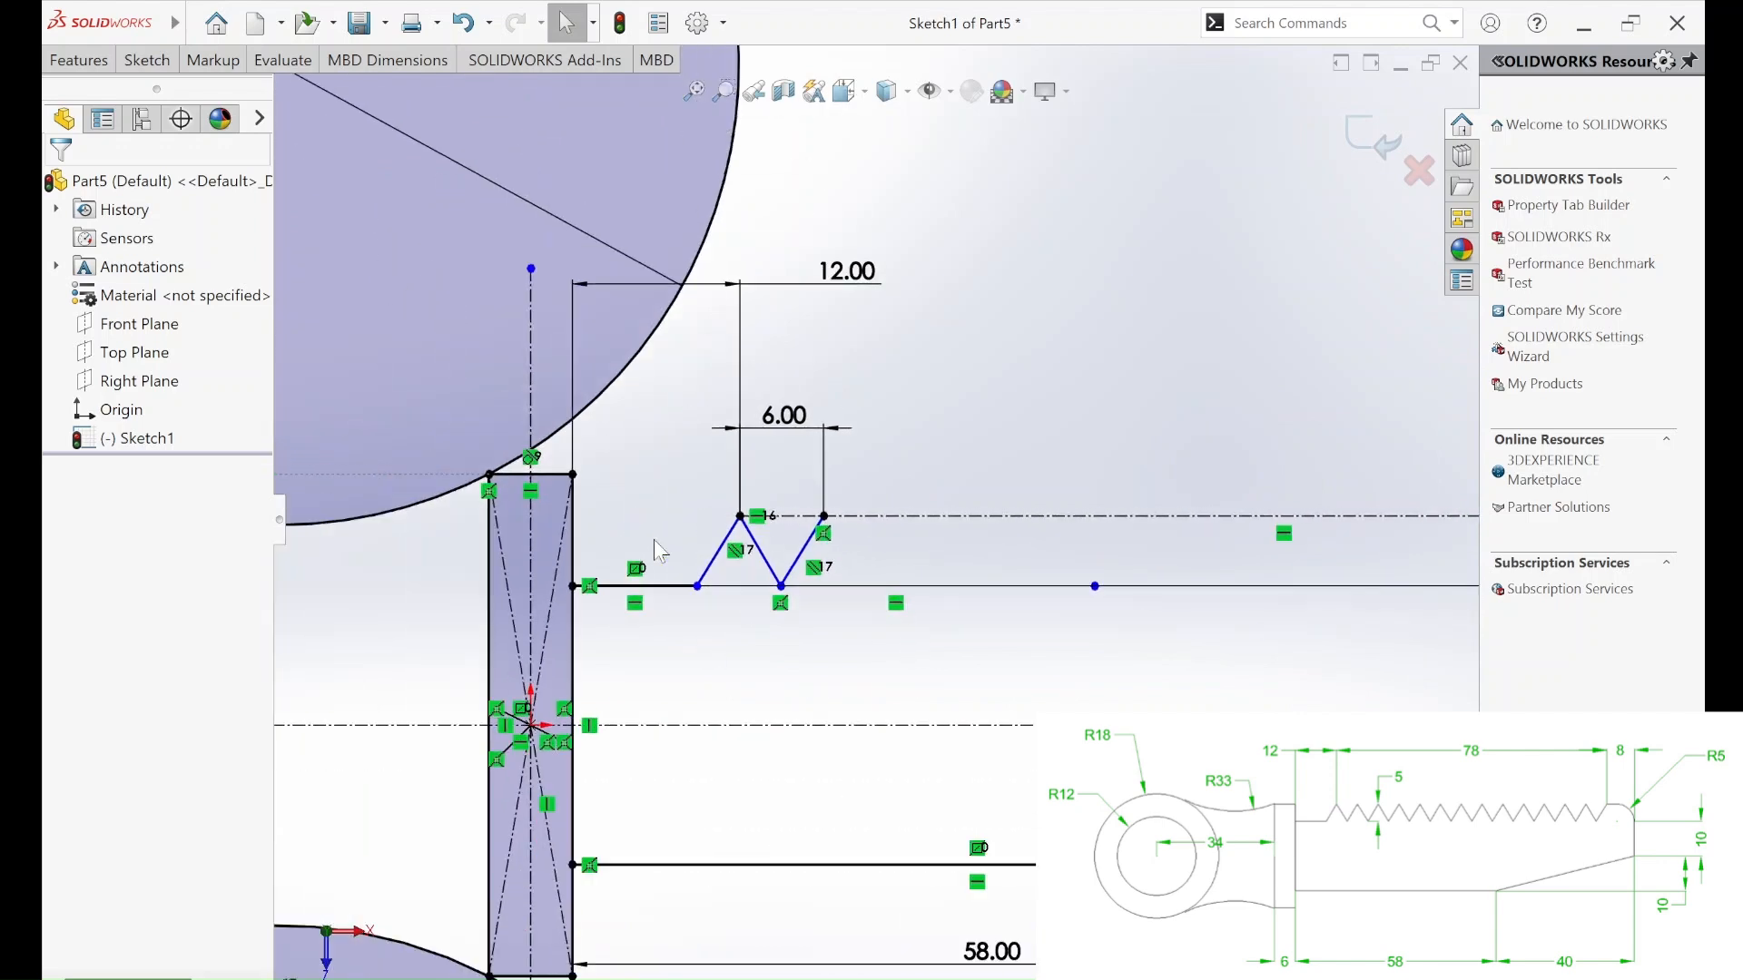
scroll(737, 556, up, 3)
scroll(737, 555, down, 2)
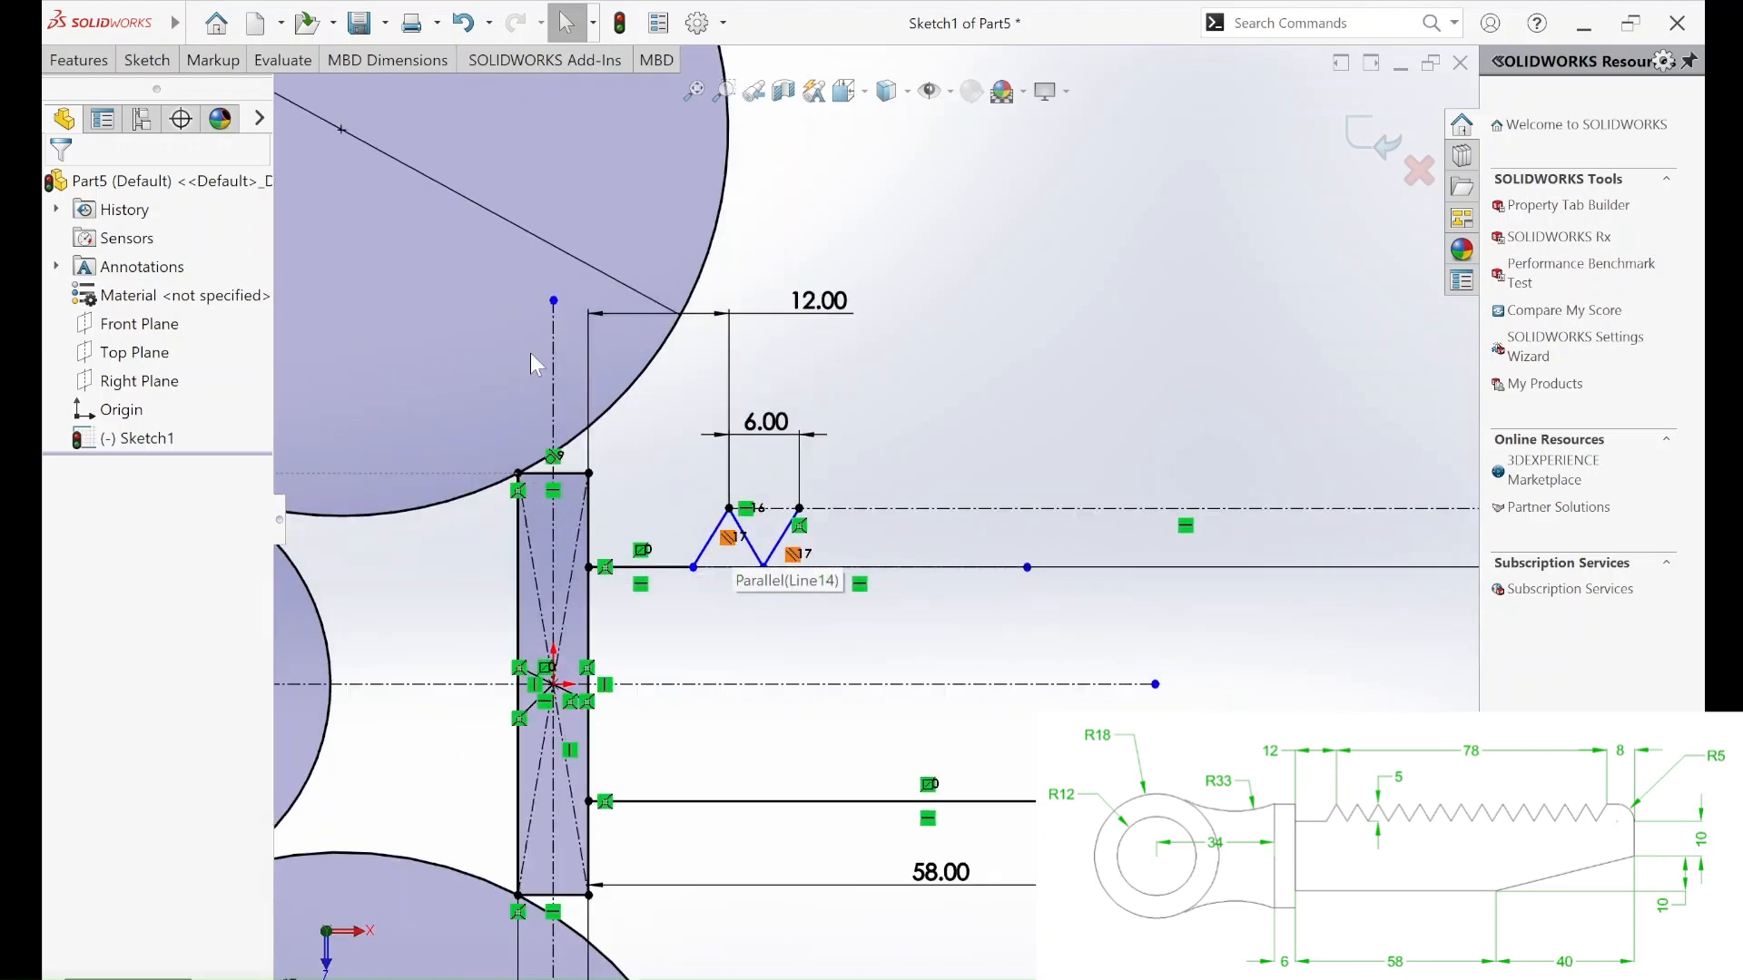
click(146, 60)
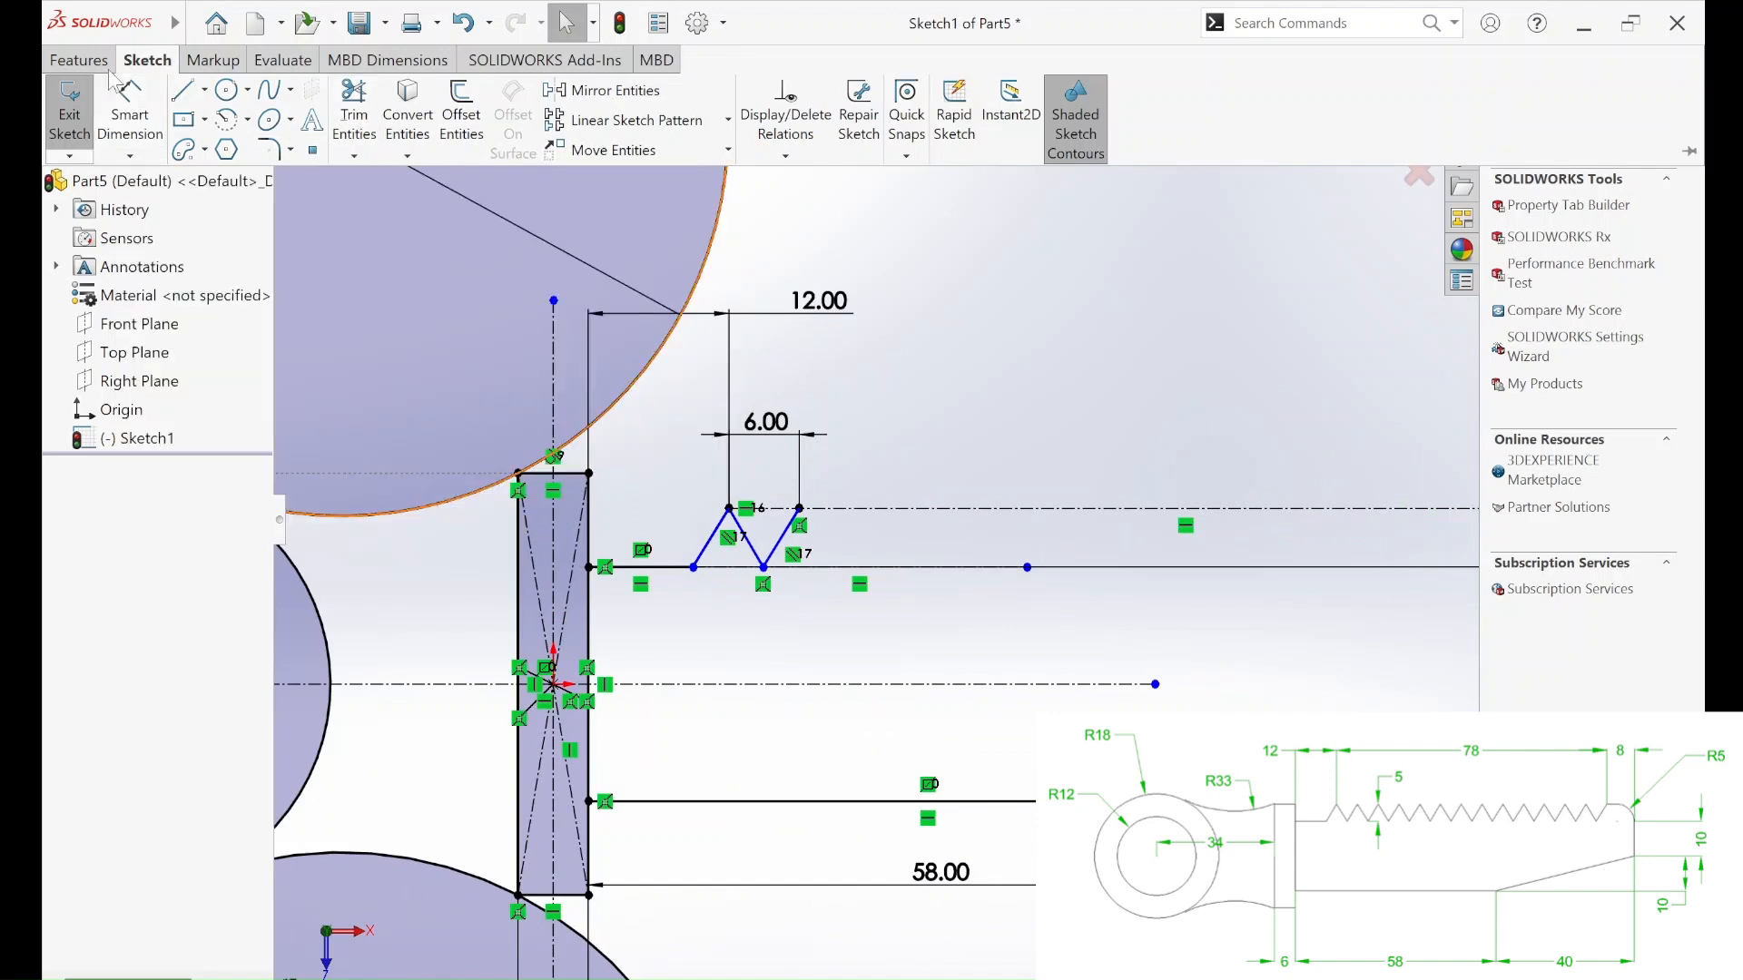
click(577, 121)
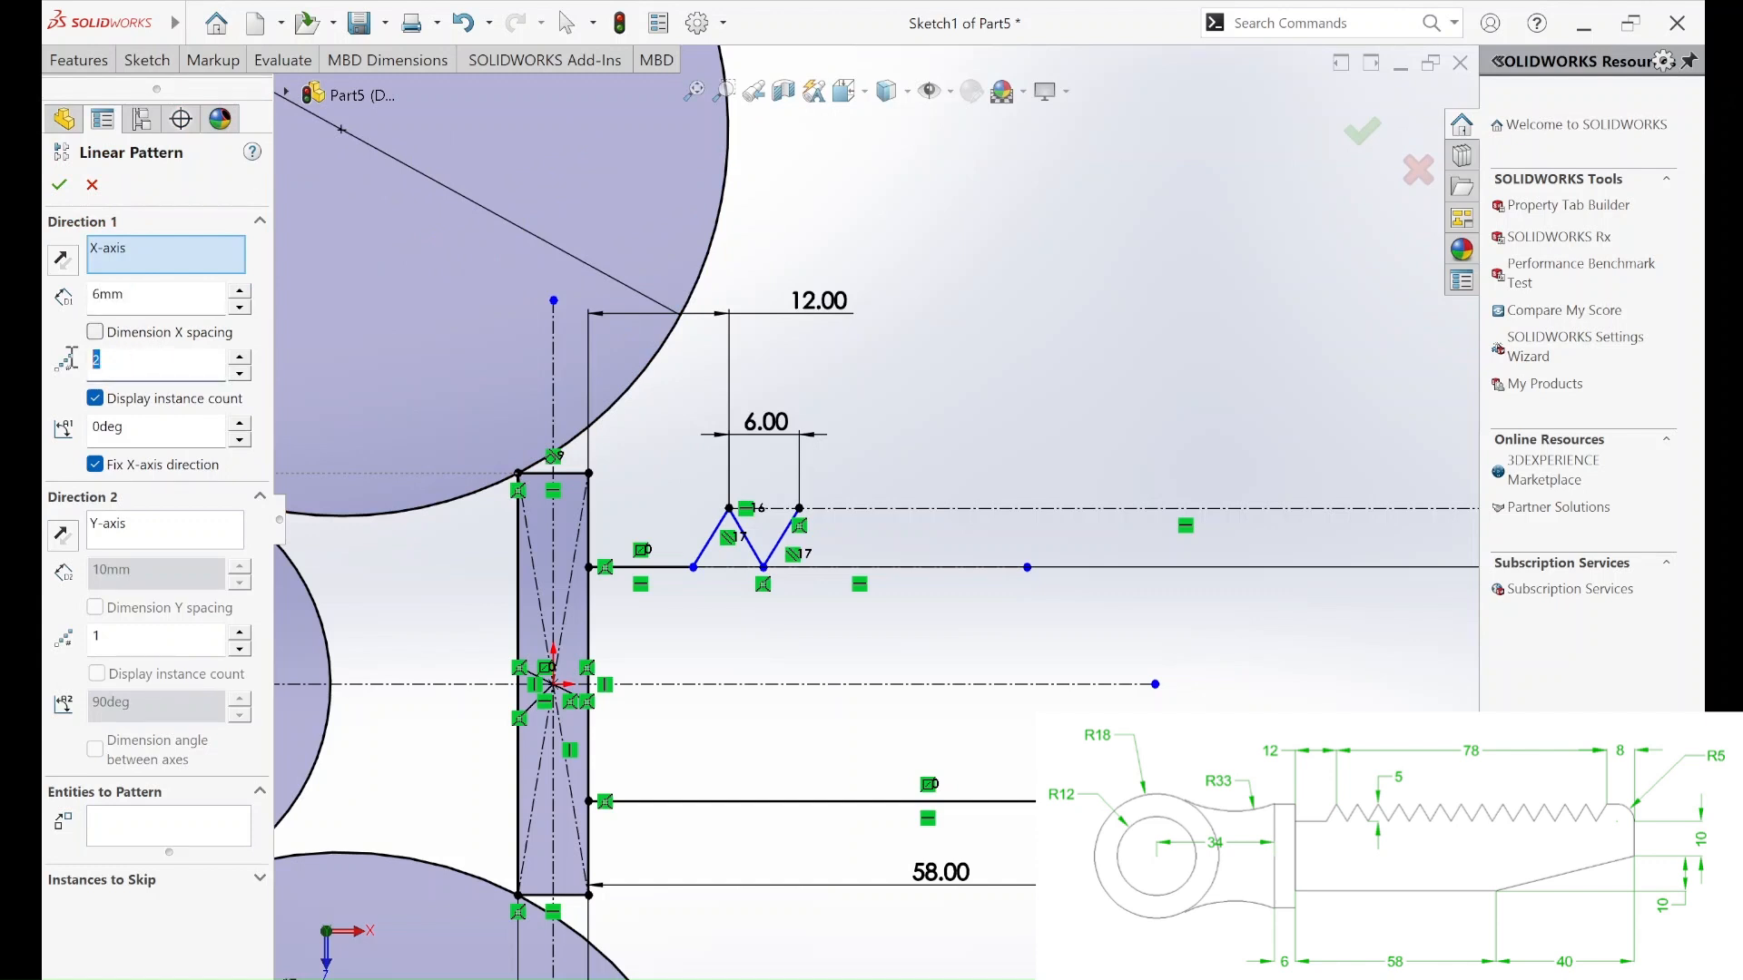
click(124, 828)
click(754, 557)
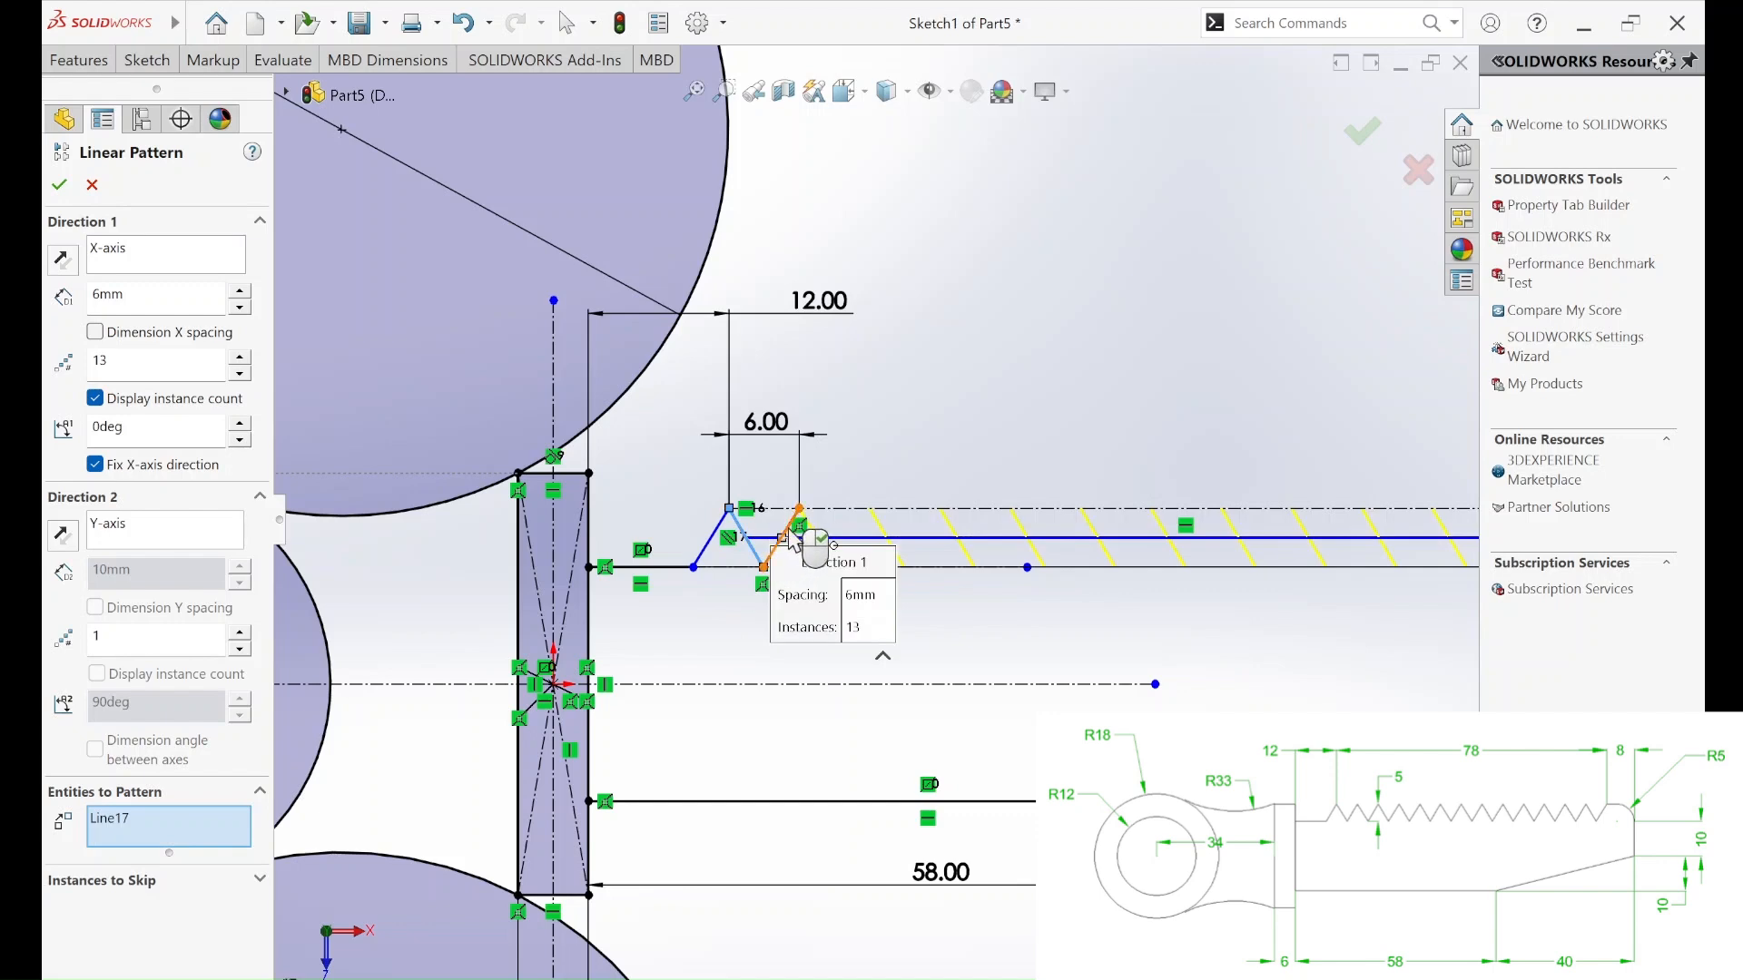
click(791, 538)
scroll(907, 586, up, 5)
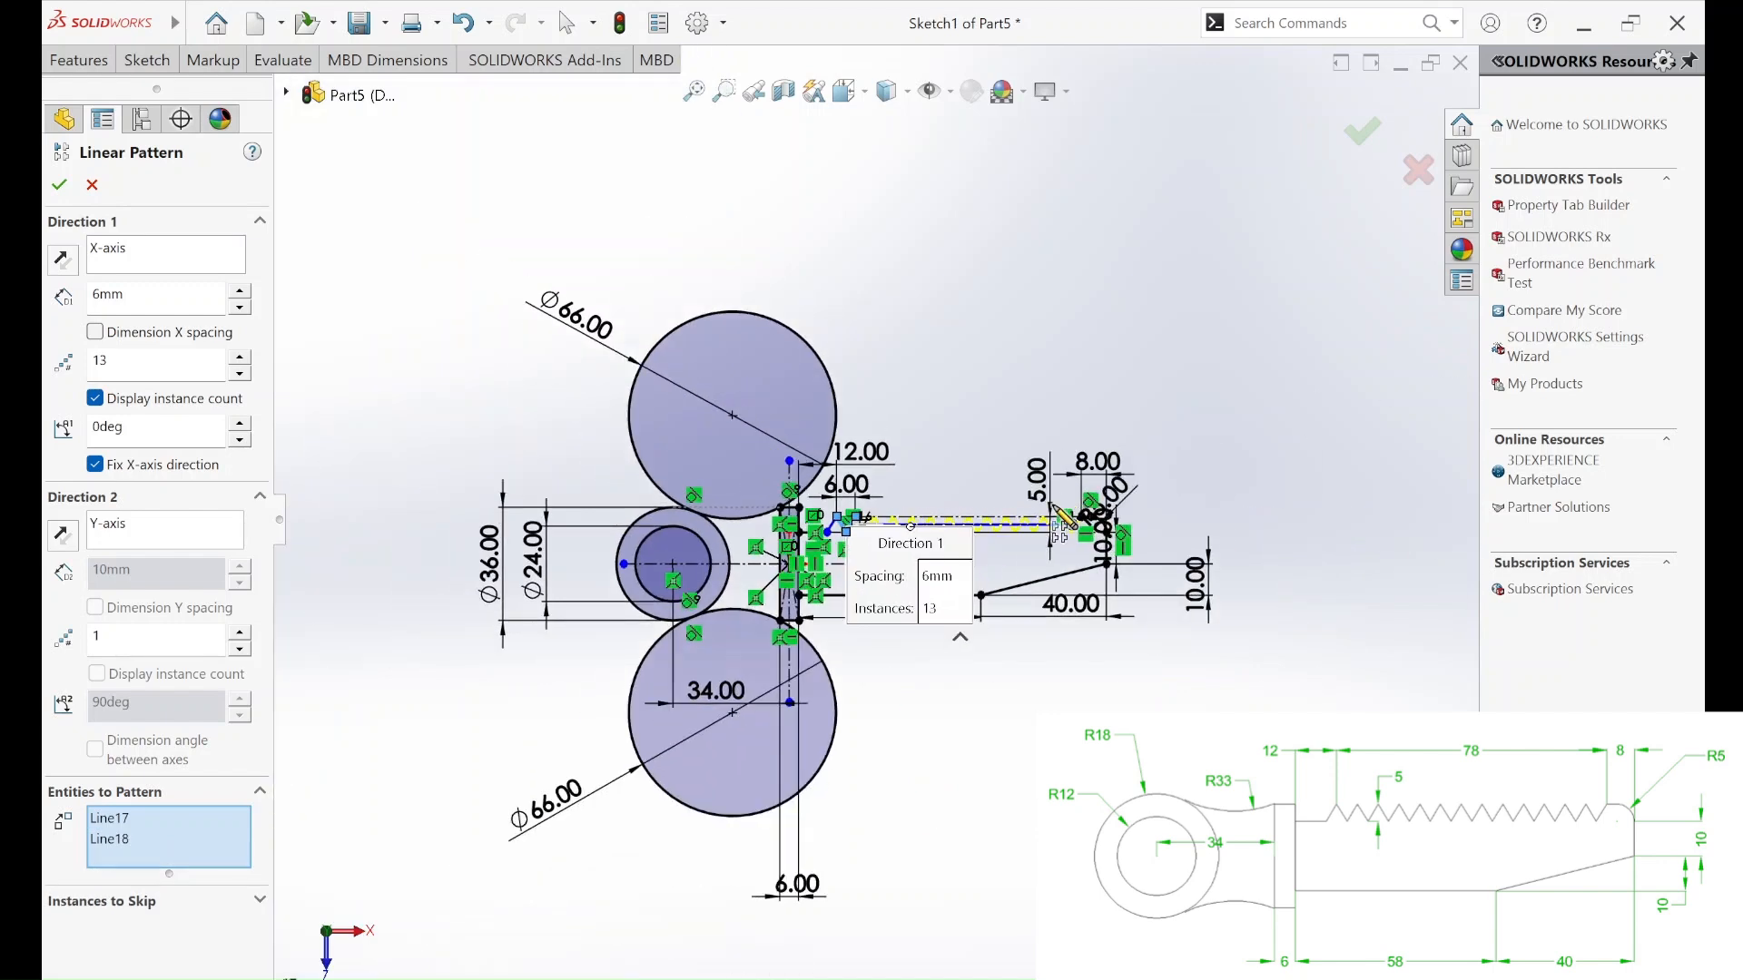
scroll(1060, 524, down, 6)
scroll(390, 545, down, 2)
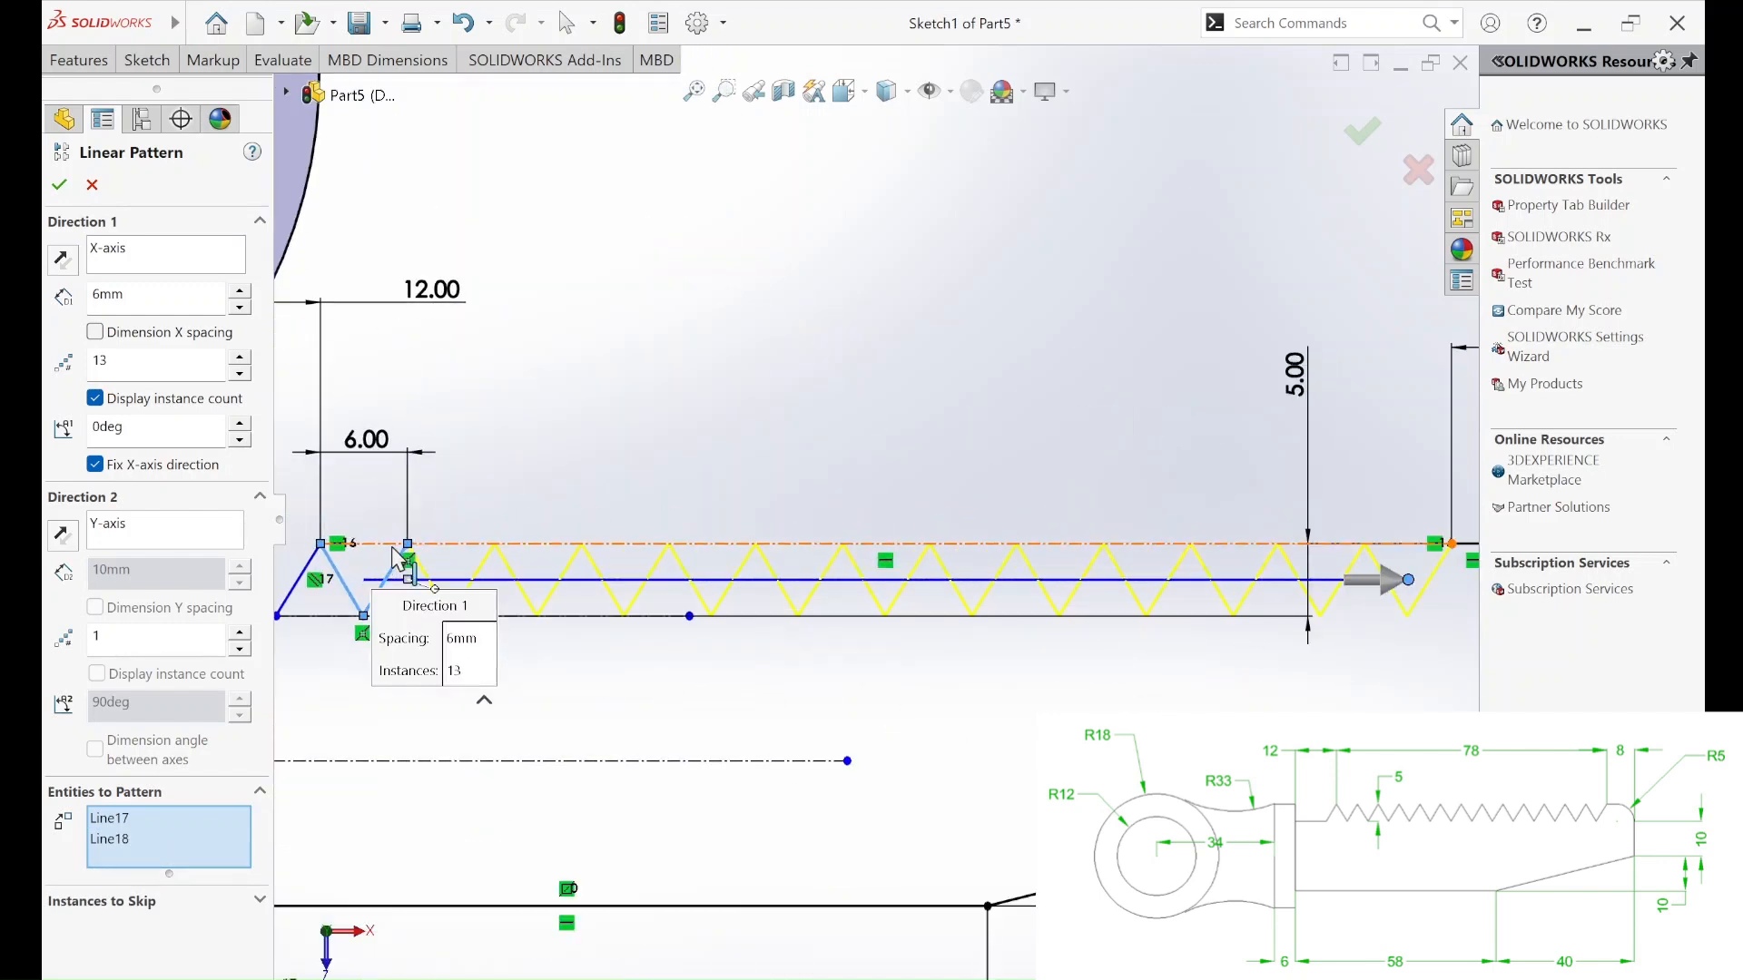
scroll(903, 640, up, 2)
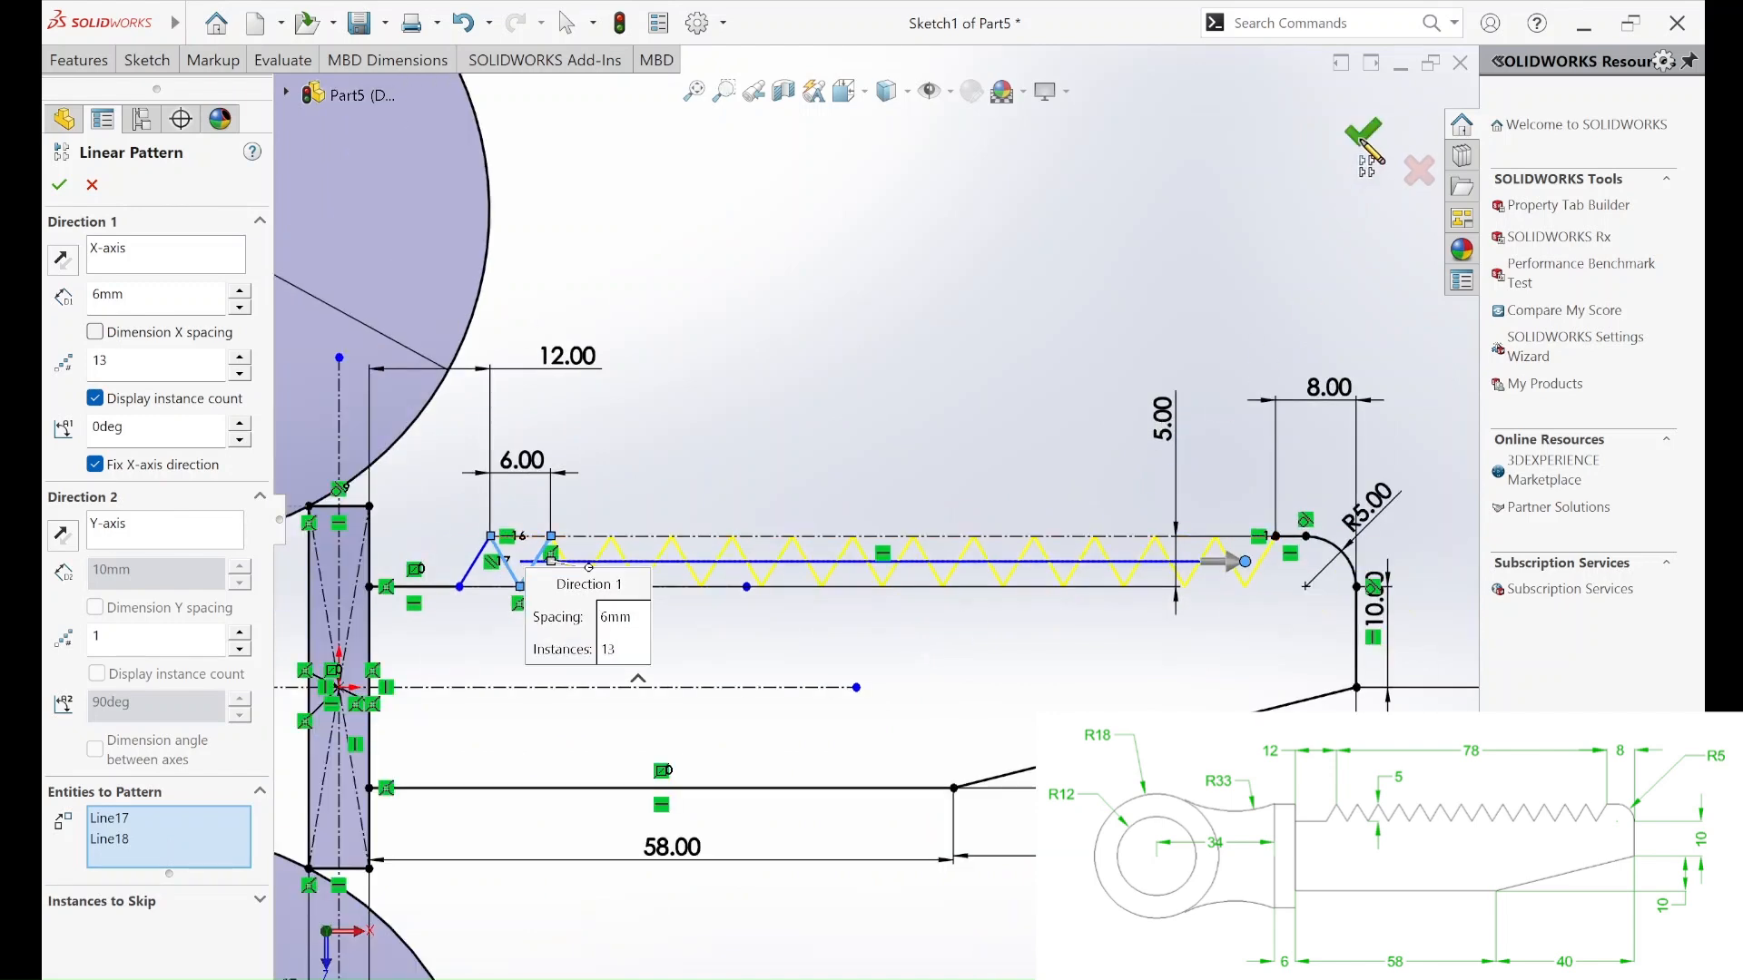
click(1364, 136)
Trim away the outer portions of both 66 mm circles, leaving the transition arcs between the ring eye and the collar.
scroll(760, 513, up, 3)
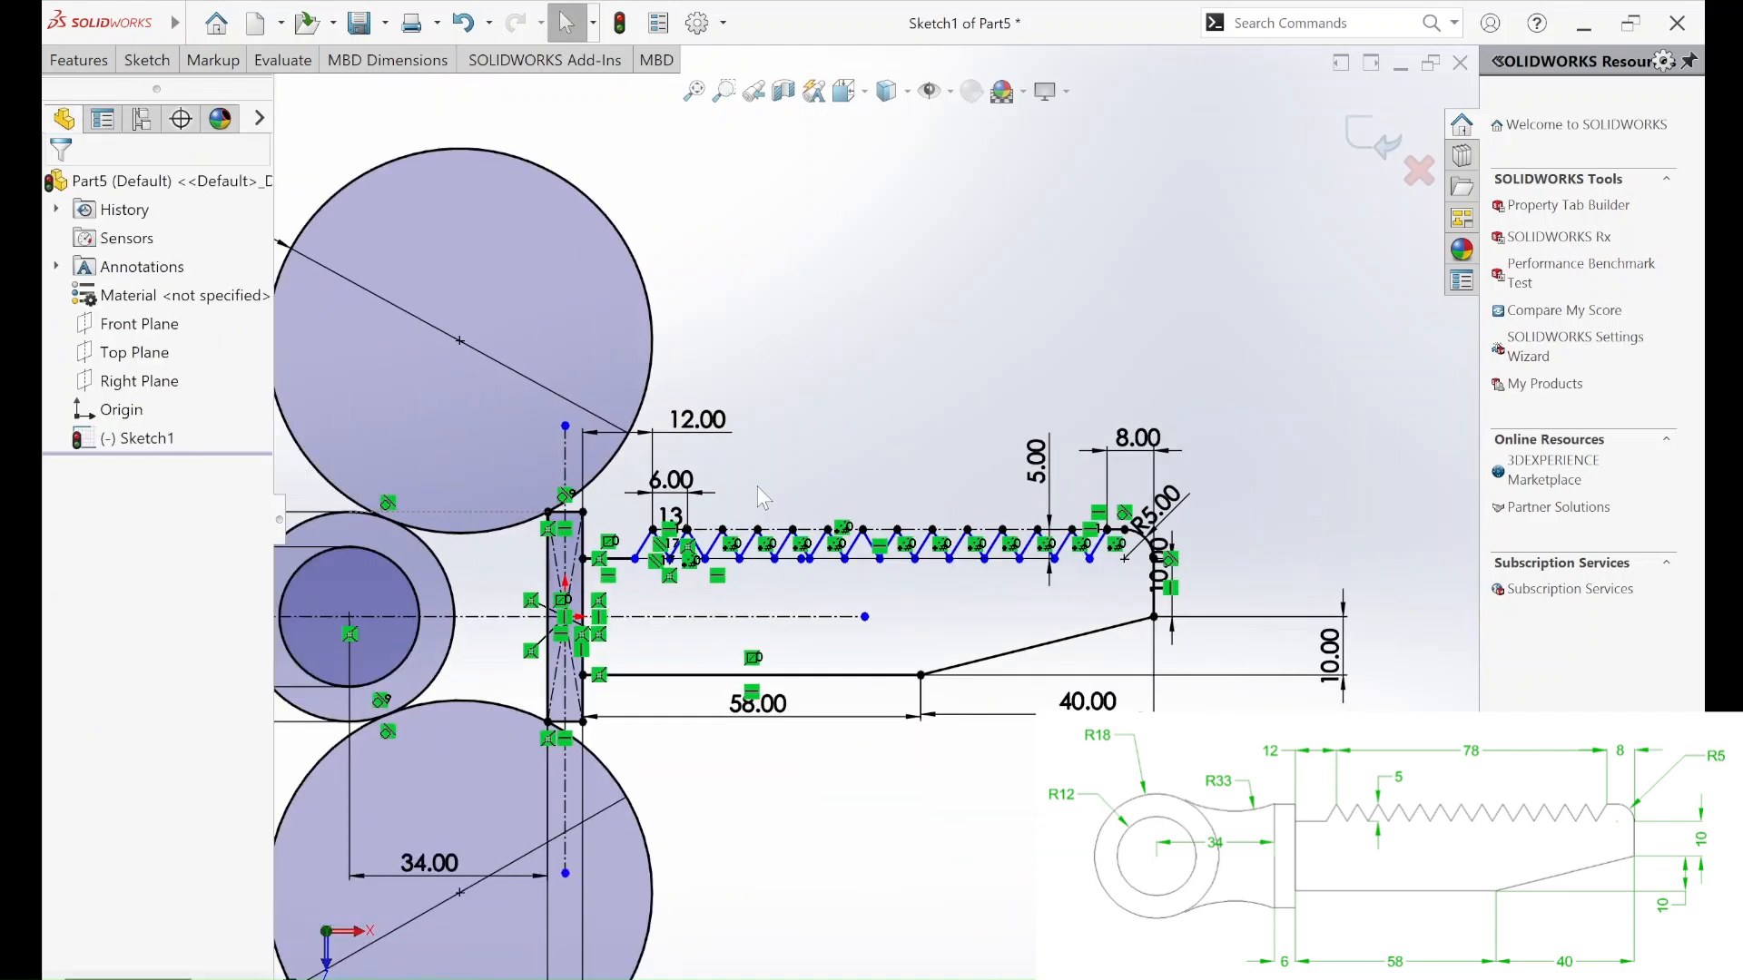
scroll(737, 525, down, 3)
scroll(731, 525, up, 5)
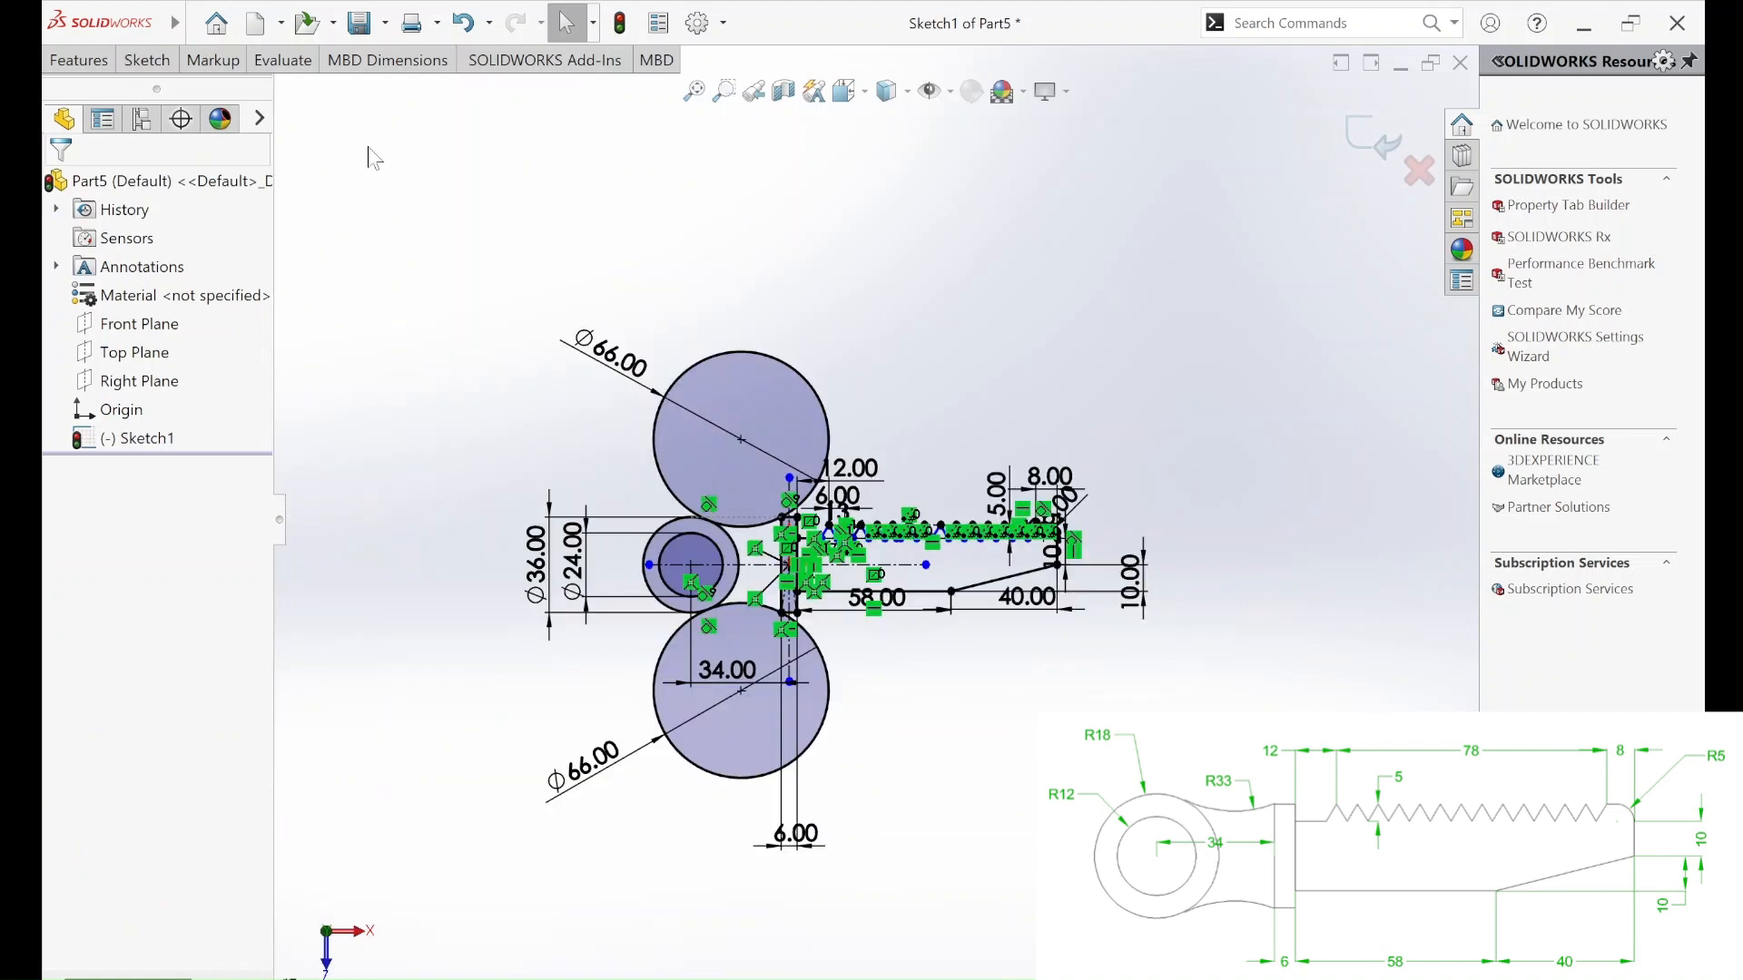
click(136, 59)
click(354, 118)
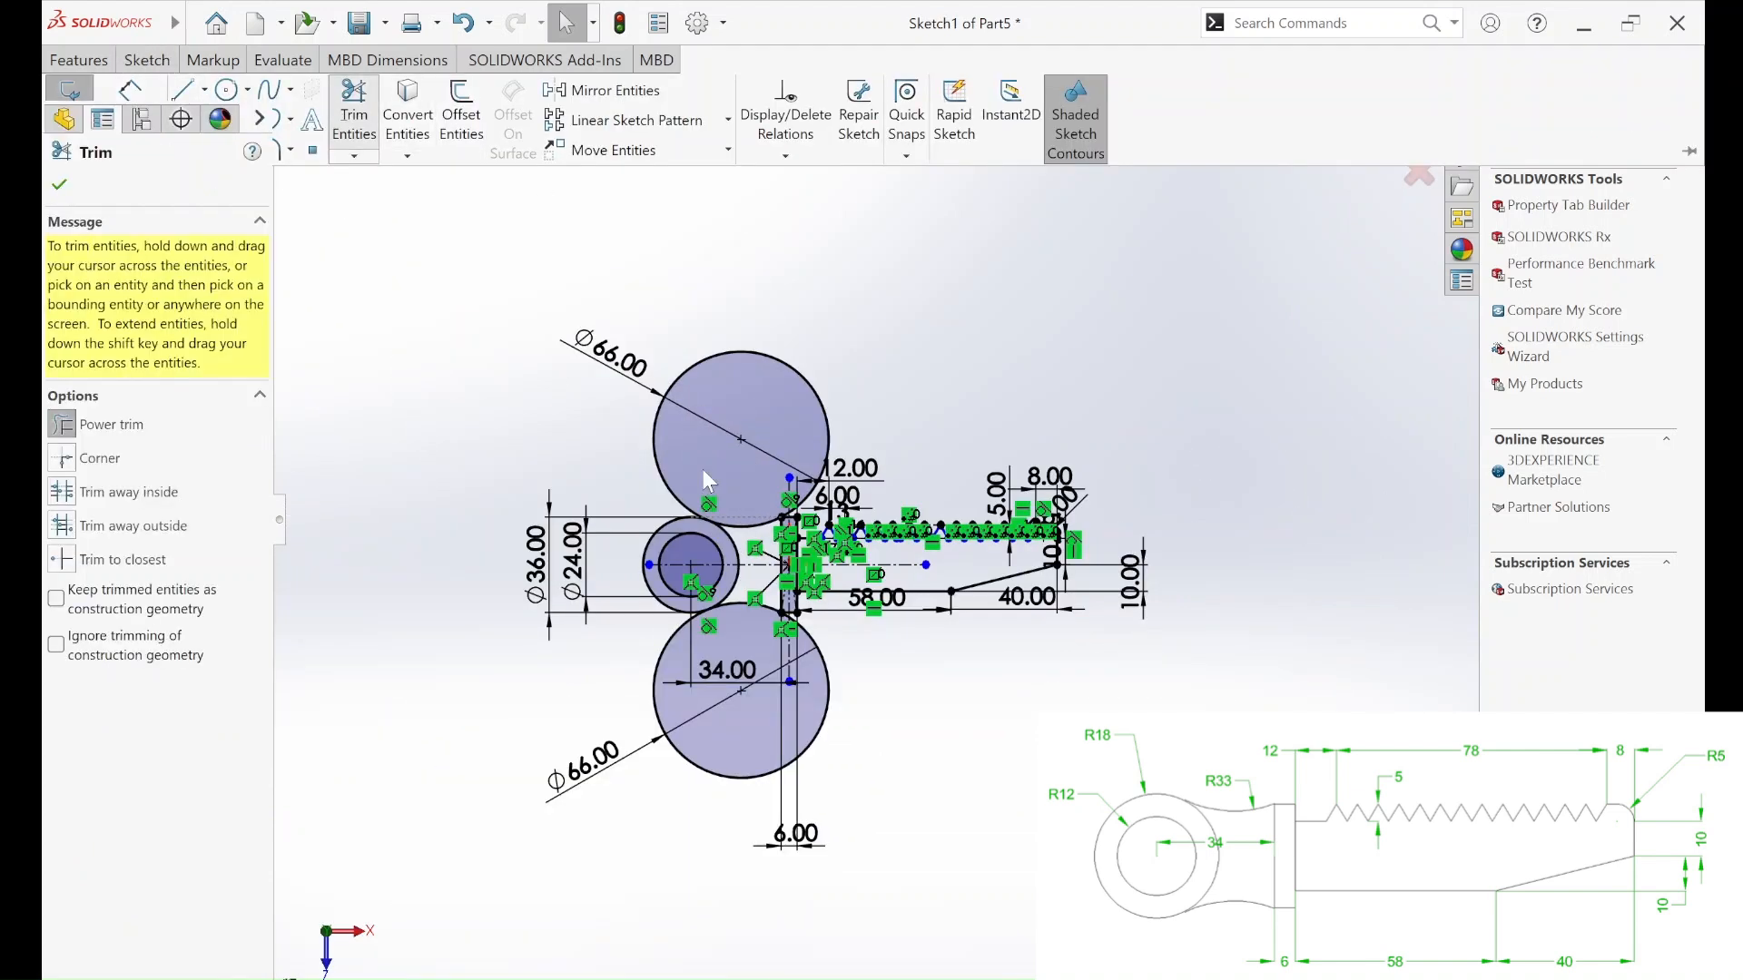
drag(841, 370, 783, 420)
drag(725, 823, 734, 769)
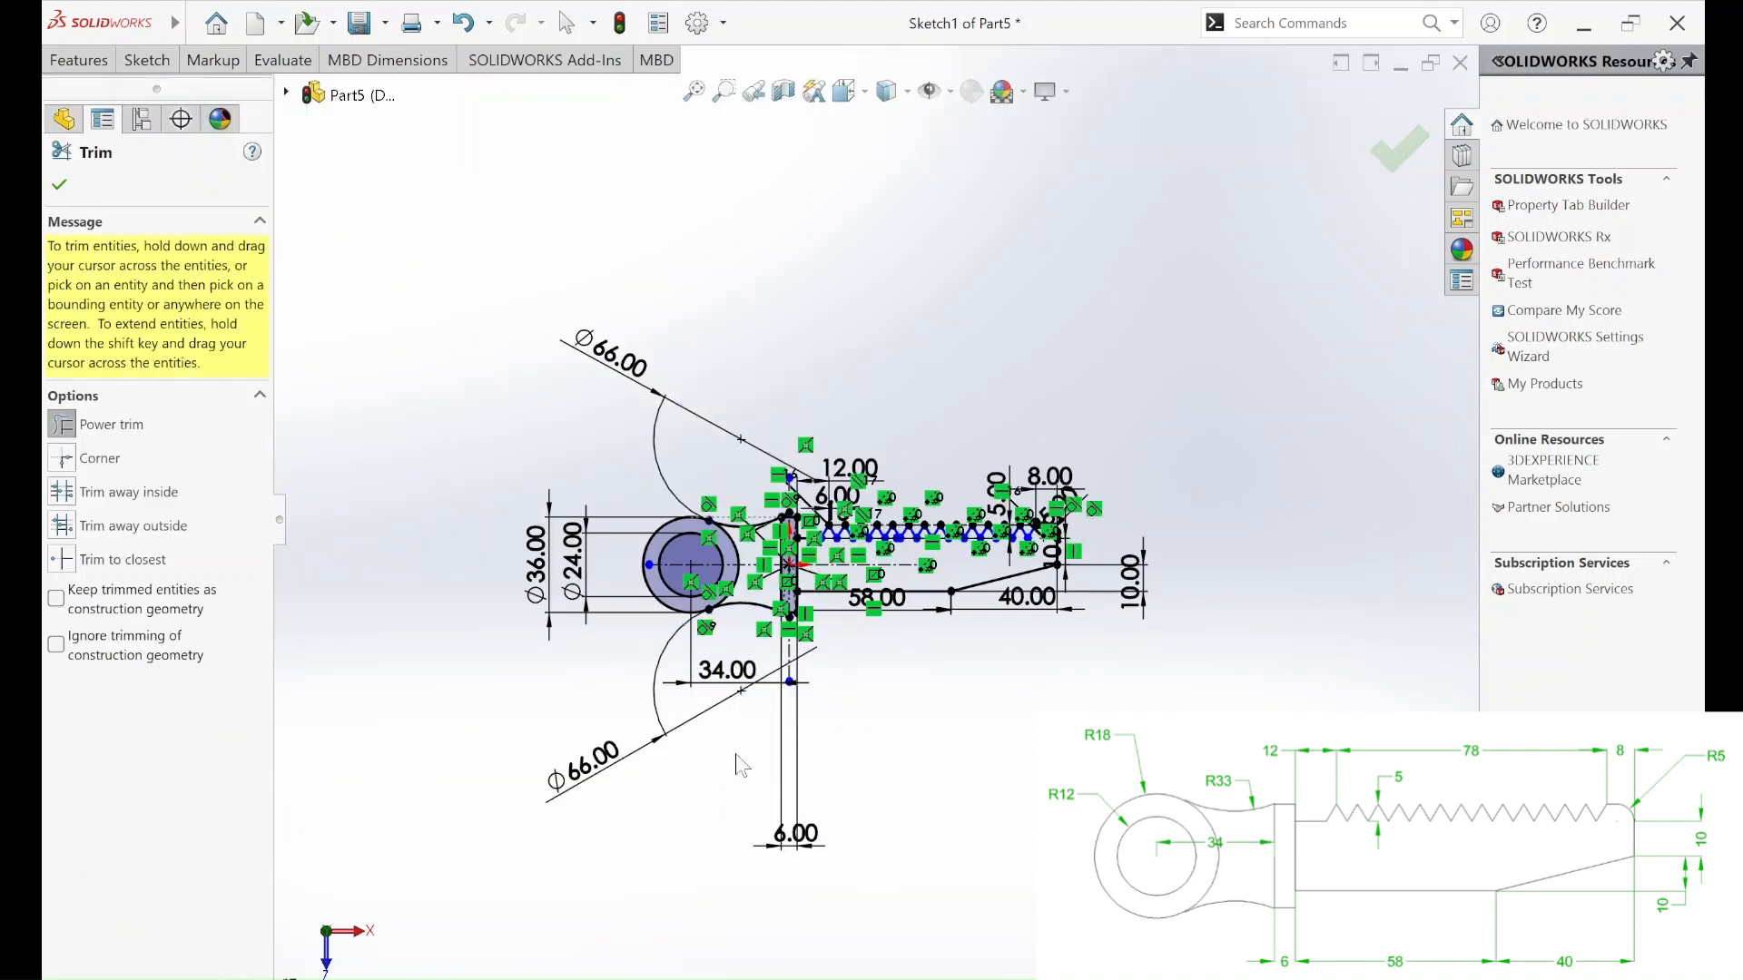
scroll(742, 548, up, 5)
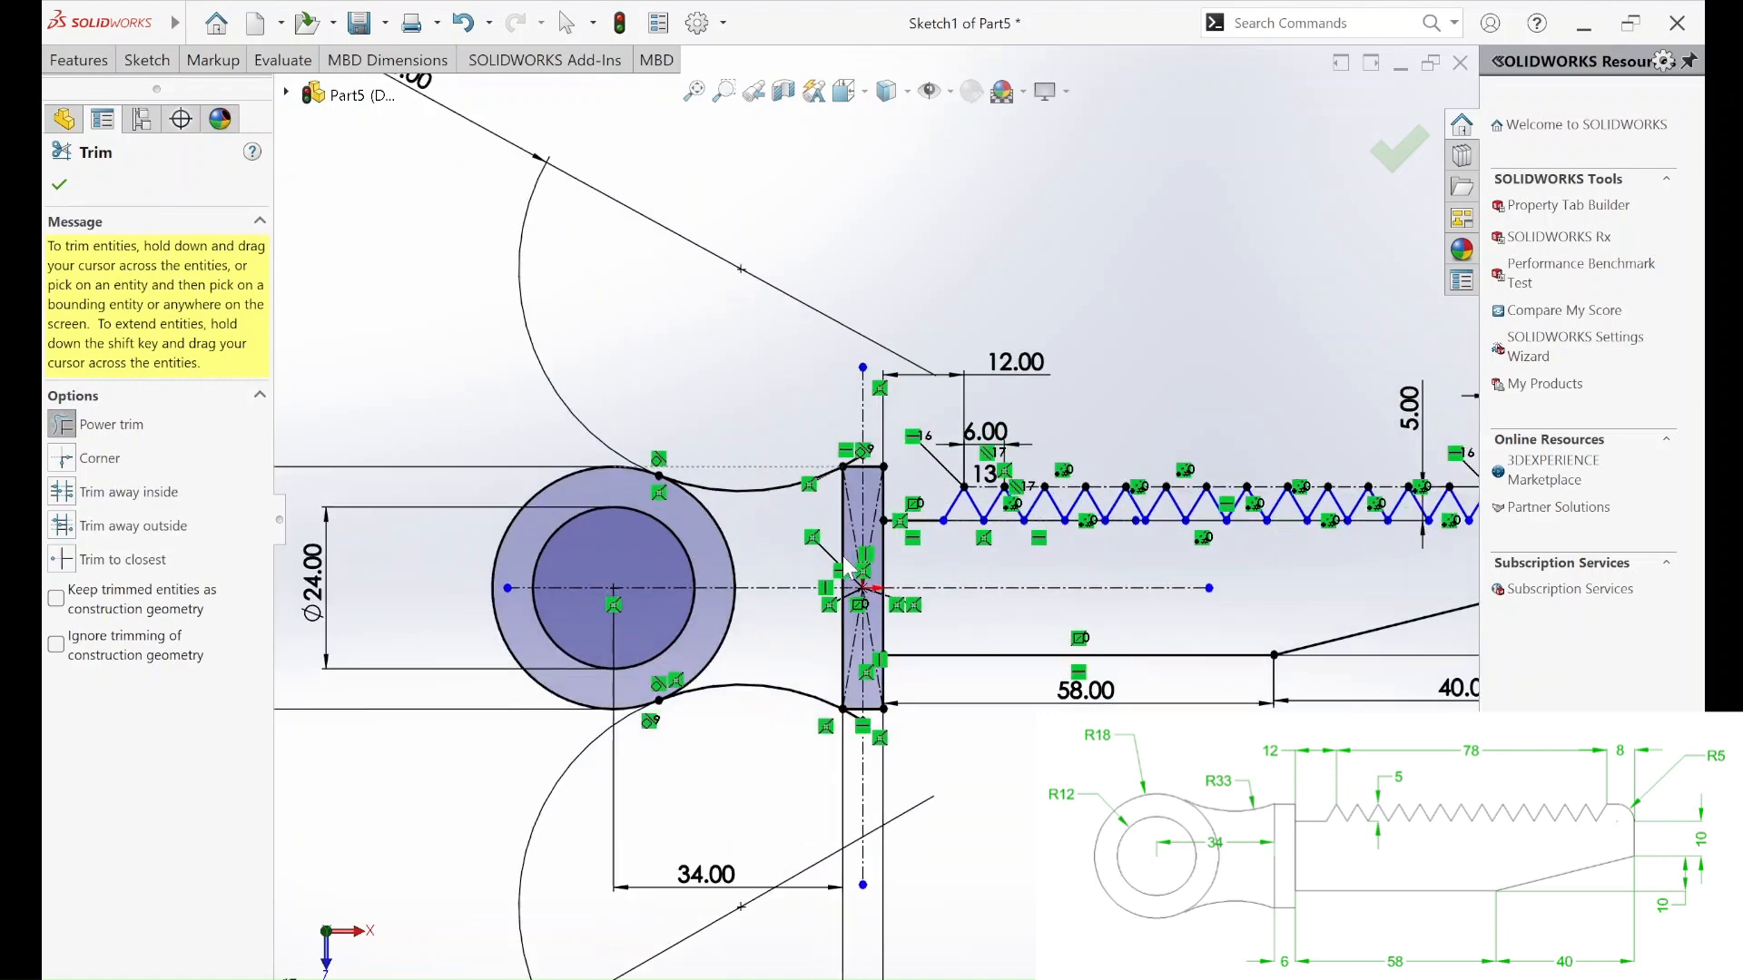
scroll(862, 567, down, 4)
key(Escape)
Make the rising and falling flanks of the first tooth equal in length.
scroll(821, 514, up, 5)
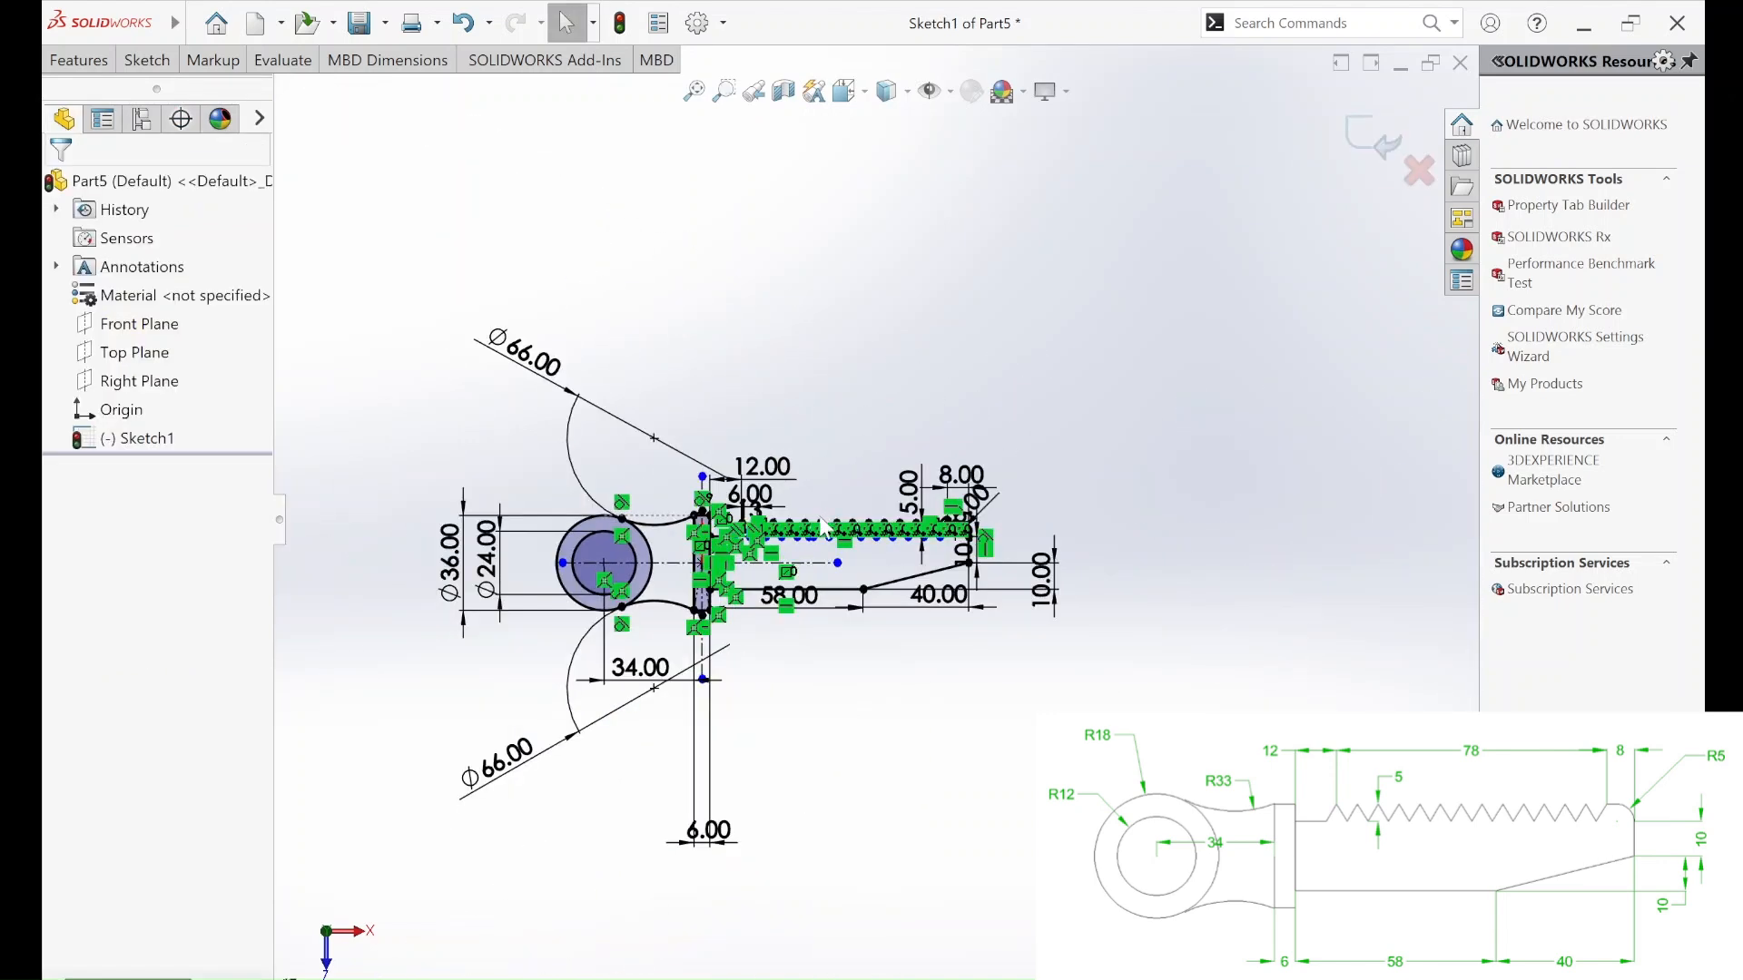
scroll(732, 542, up, 10)
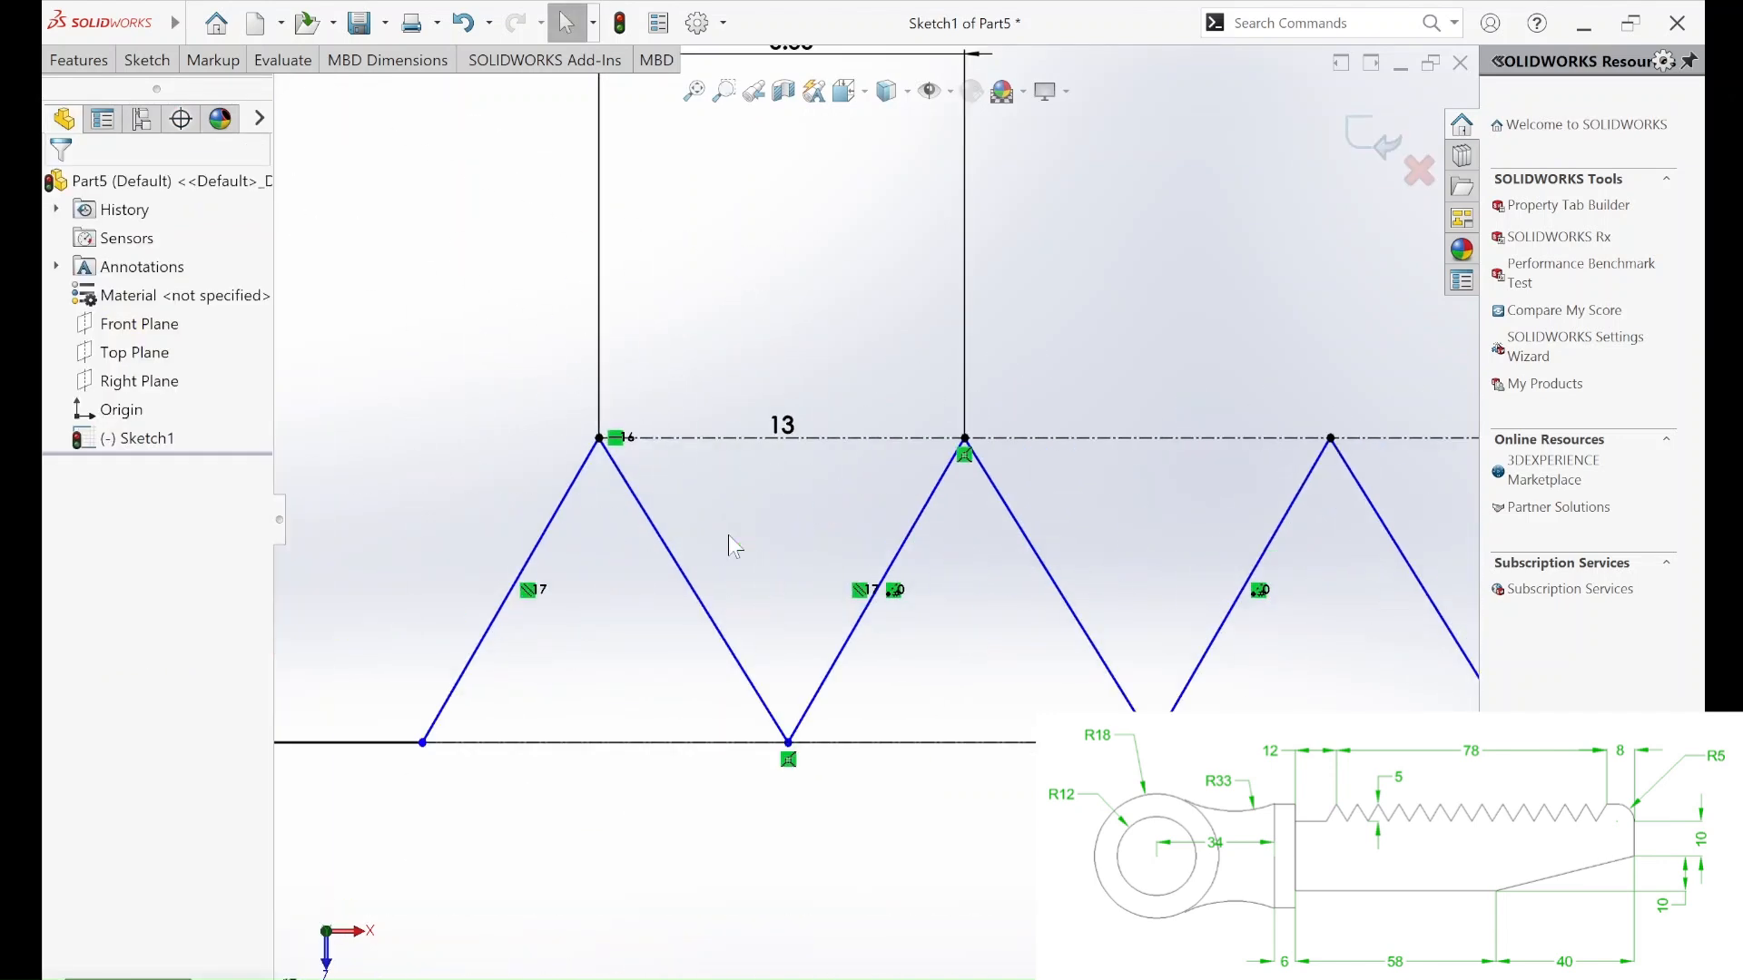
click(529, 572)
ctrl+click(669, 546)
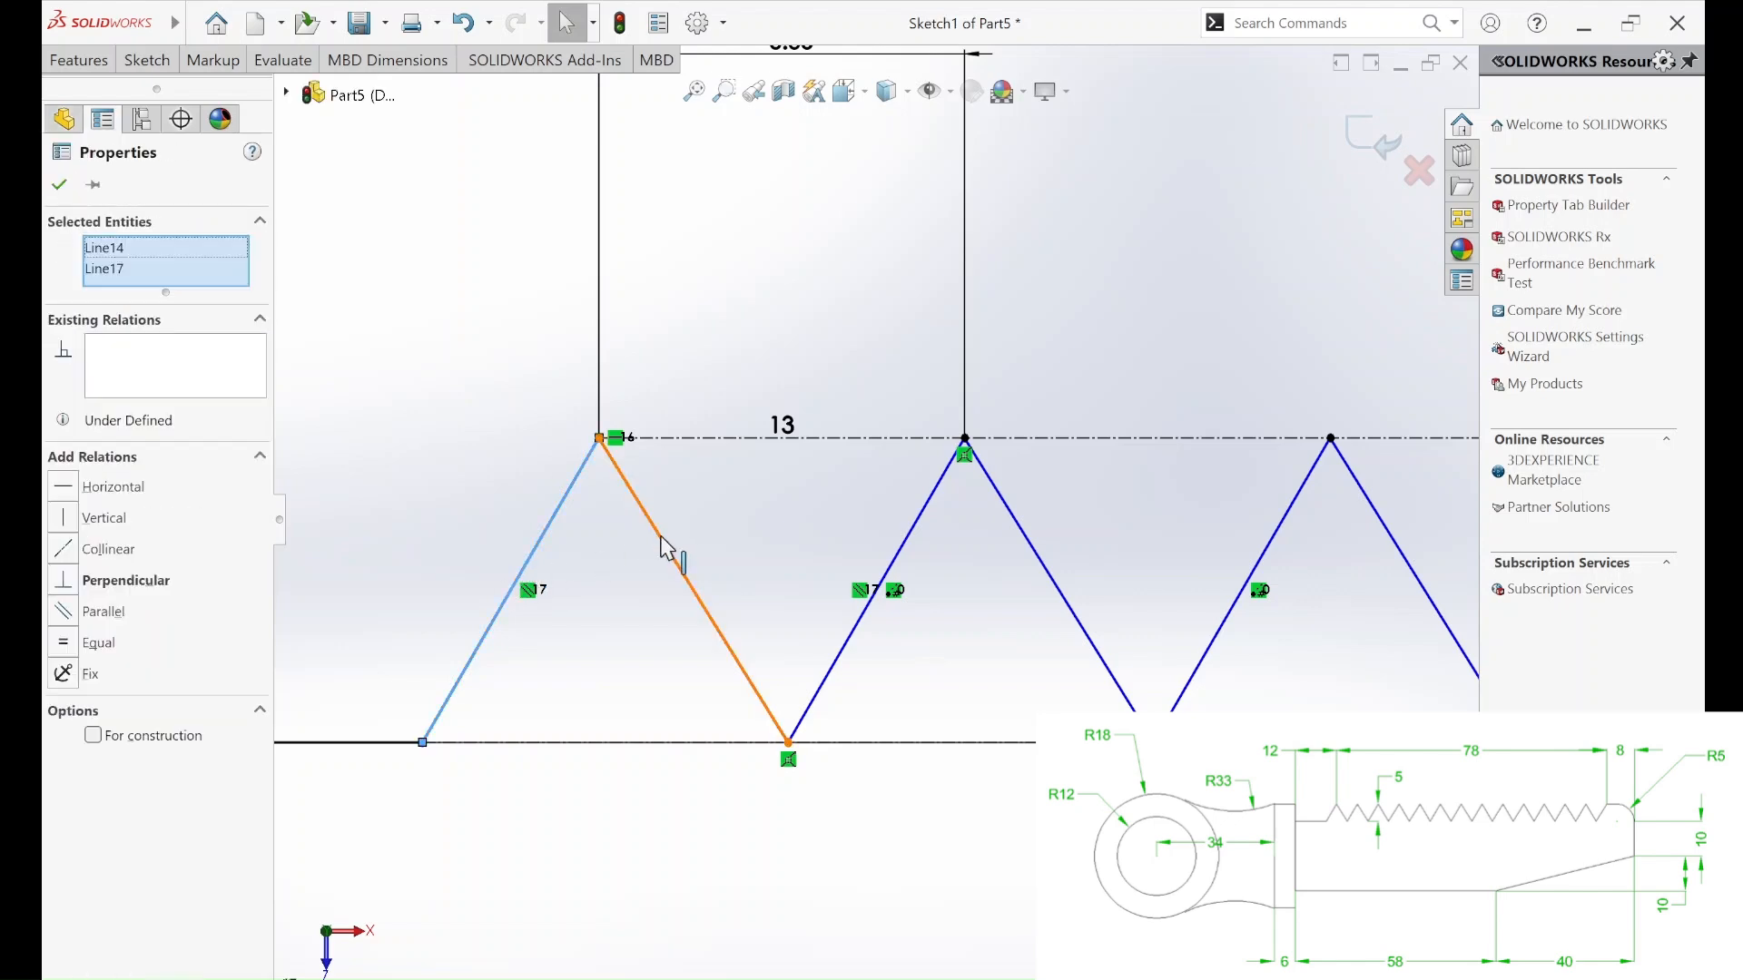
click(840, 468)
click(655, 789)
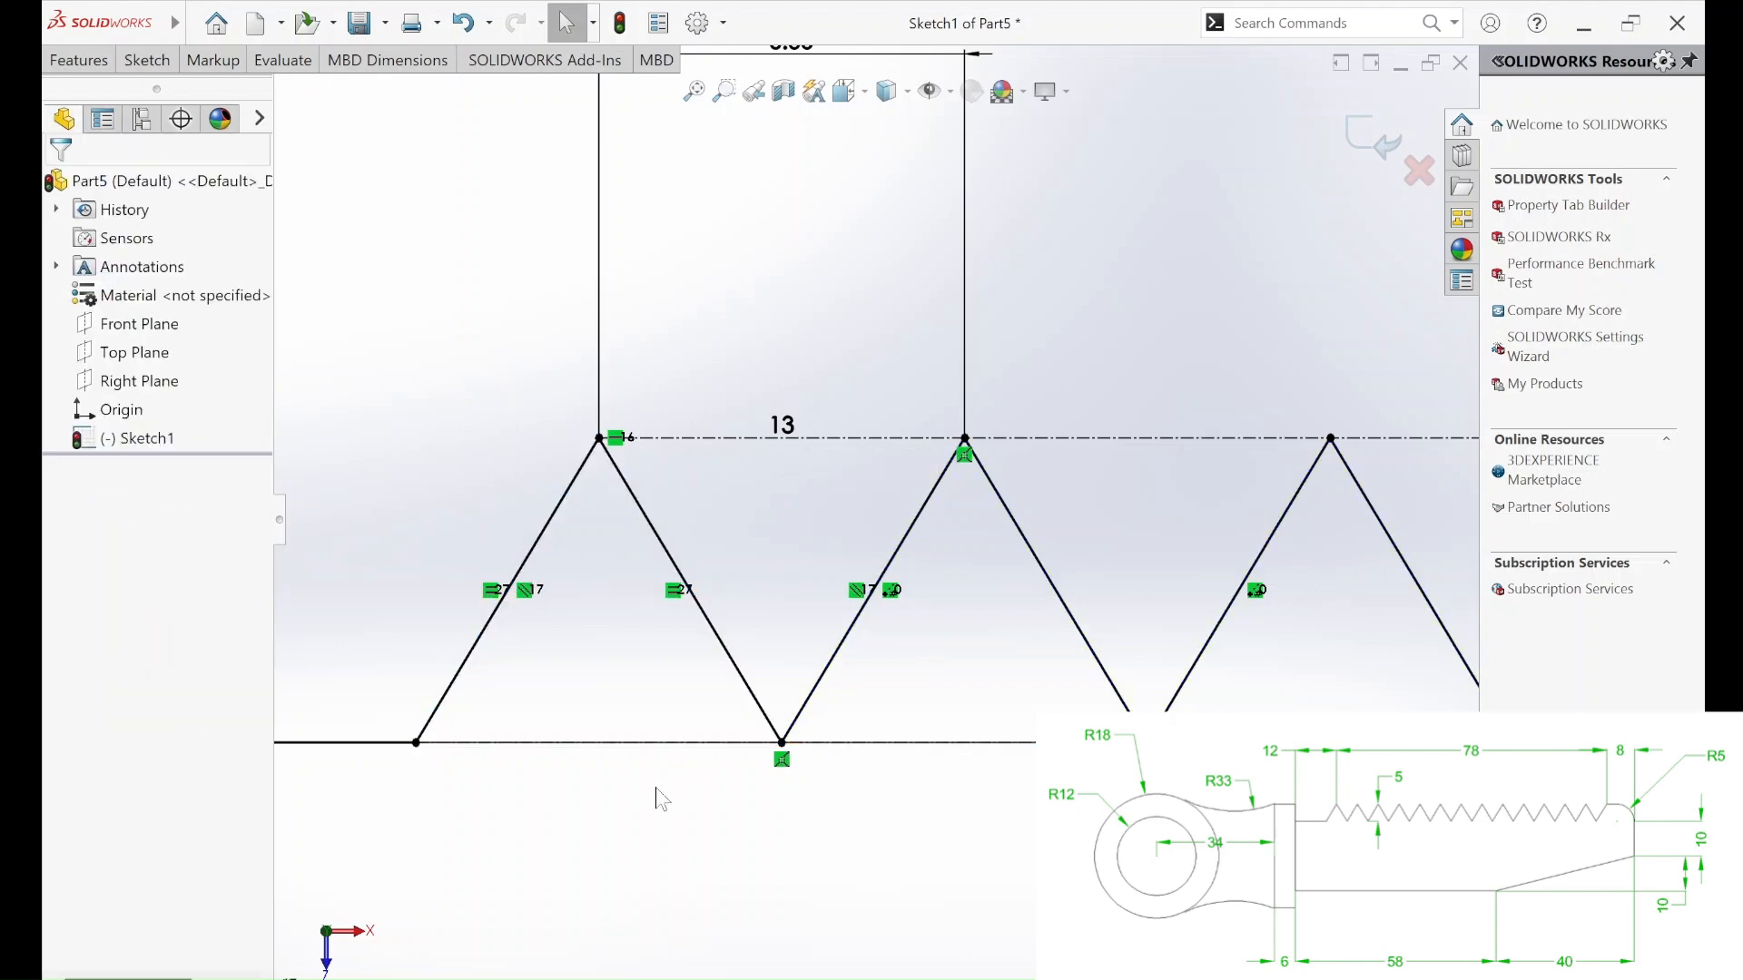
Exit the sketch and inspect the profile around the collar and transition arcs.
scroll(733, 761, down, 12)
scroll(965, 603, down, 2)
scroll(771, 518, up, 4)
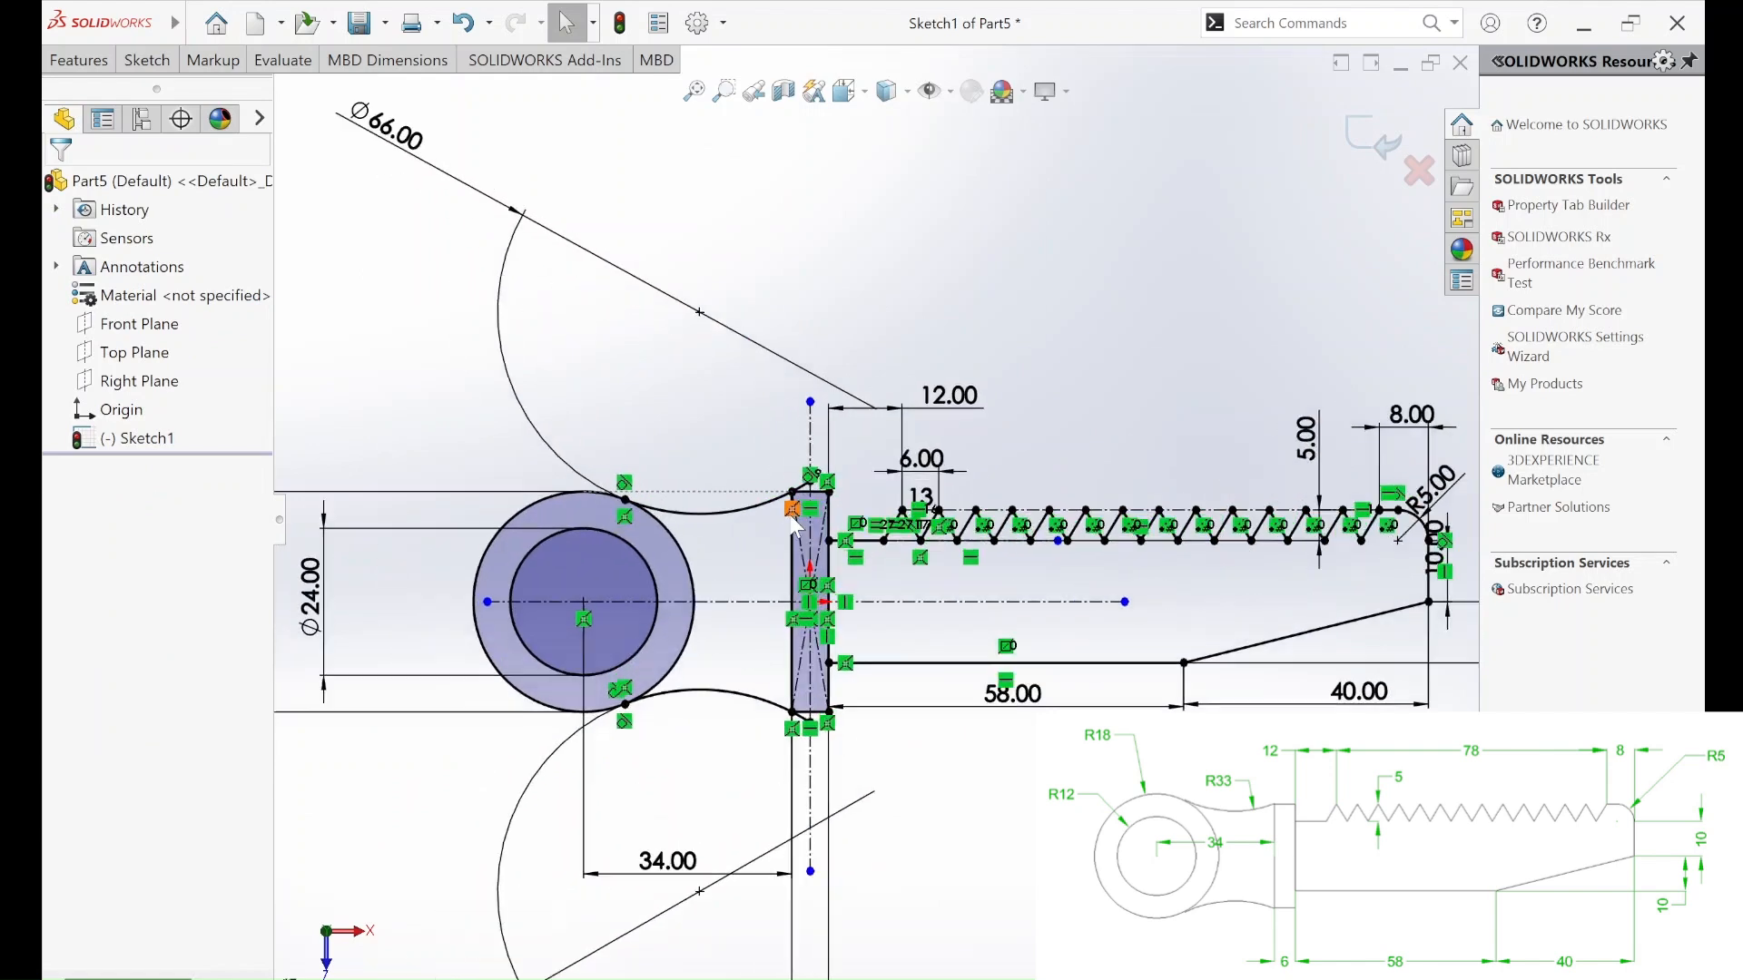
scroll(888, 617, down, 4)
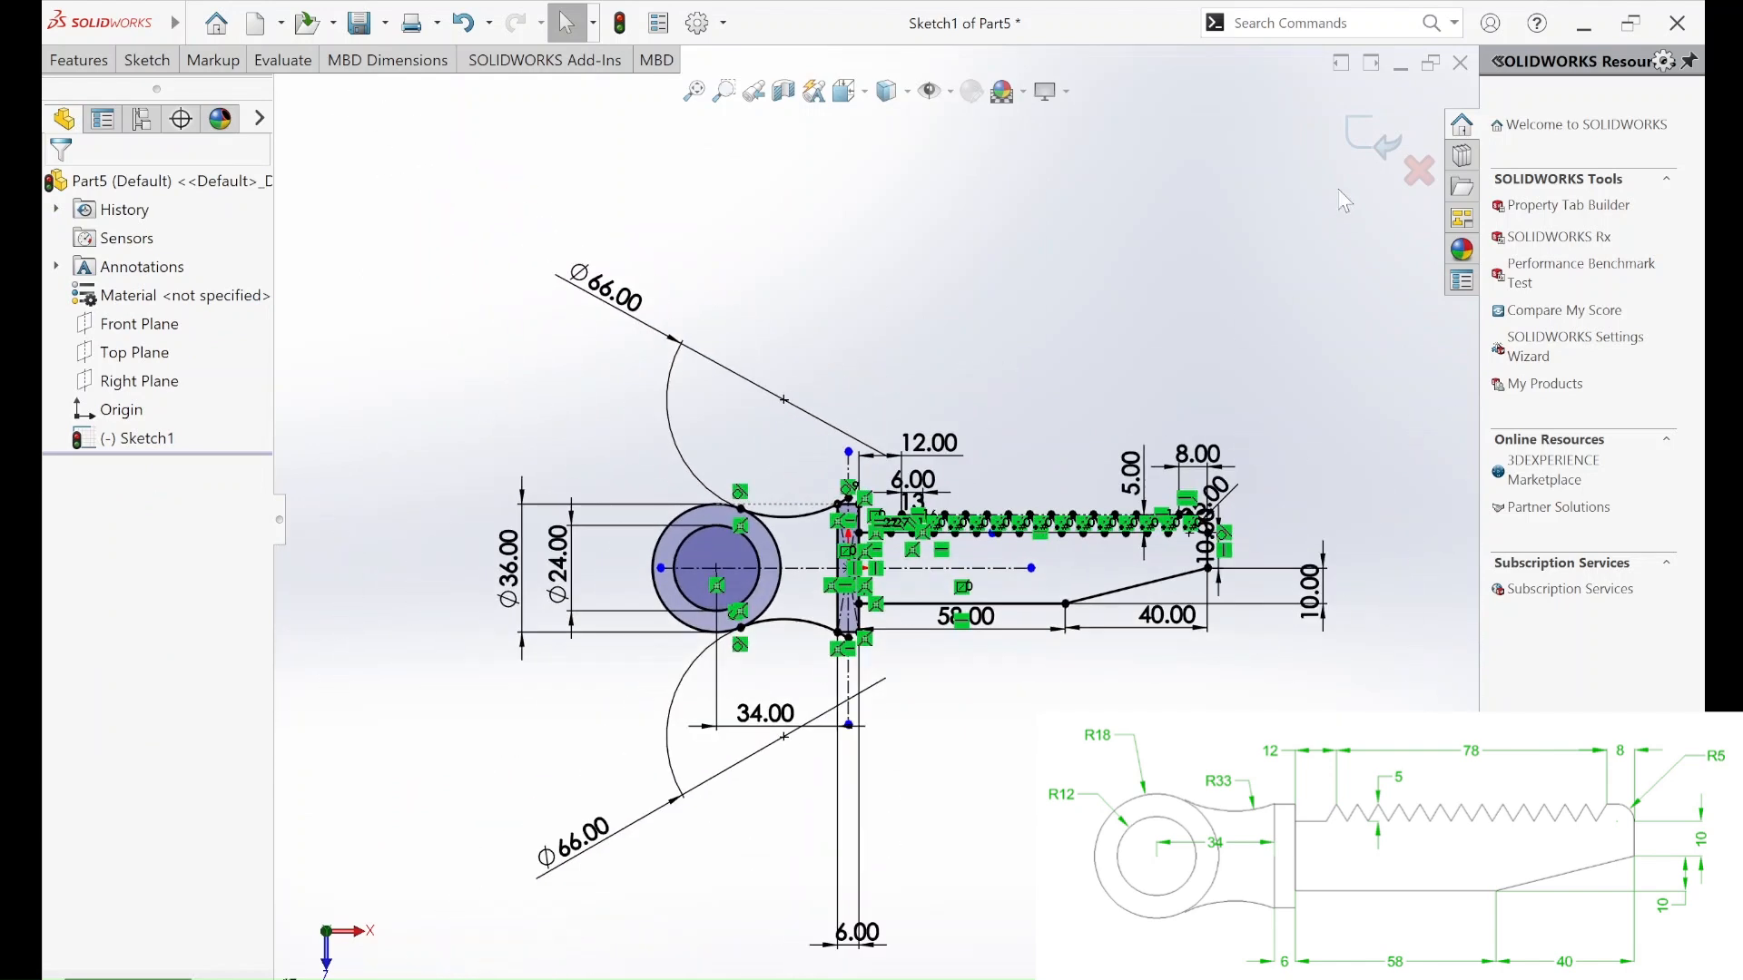
click(1370, 141)
scroll(977, 550, up, 3)
scroll(977, 550, down, 3)
scroll(863, 565, up, 2)
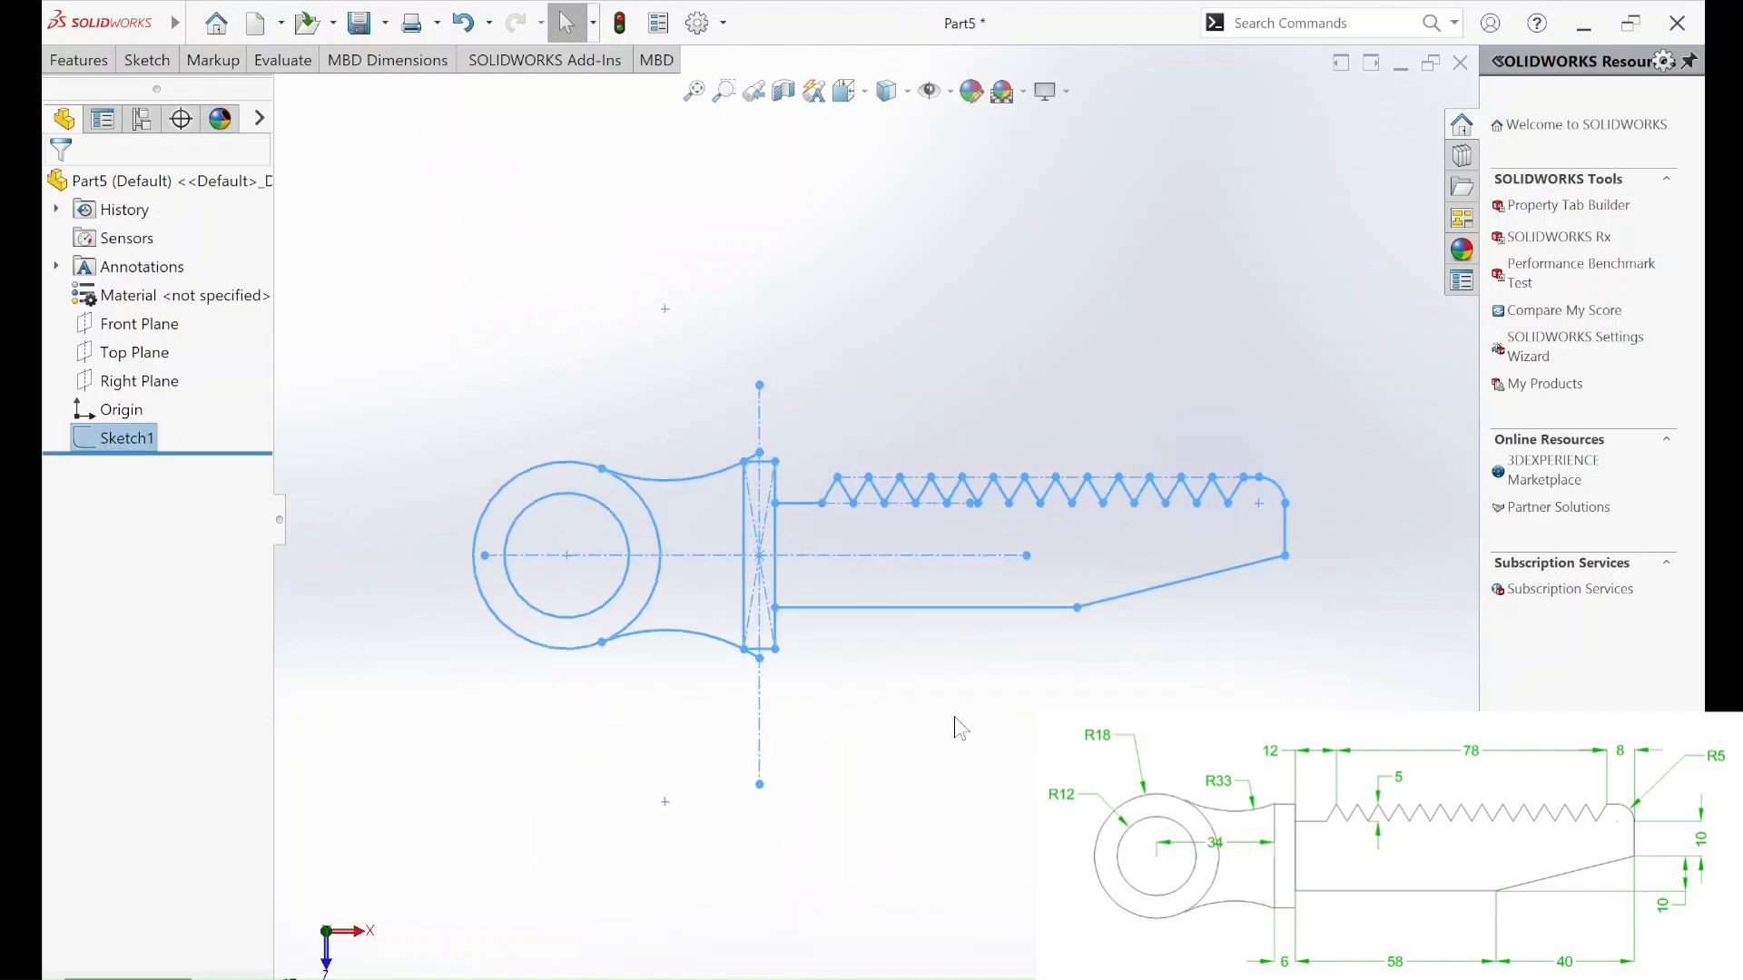
scroll(780, 676, up, 3)
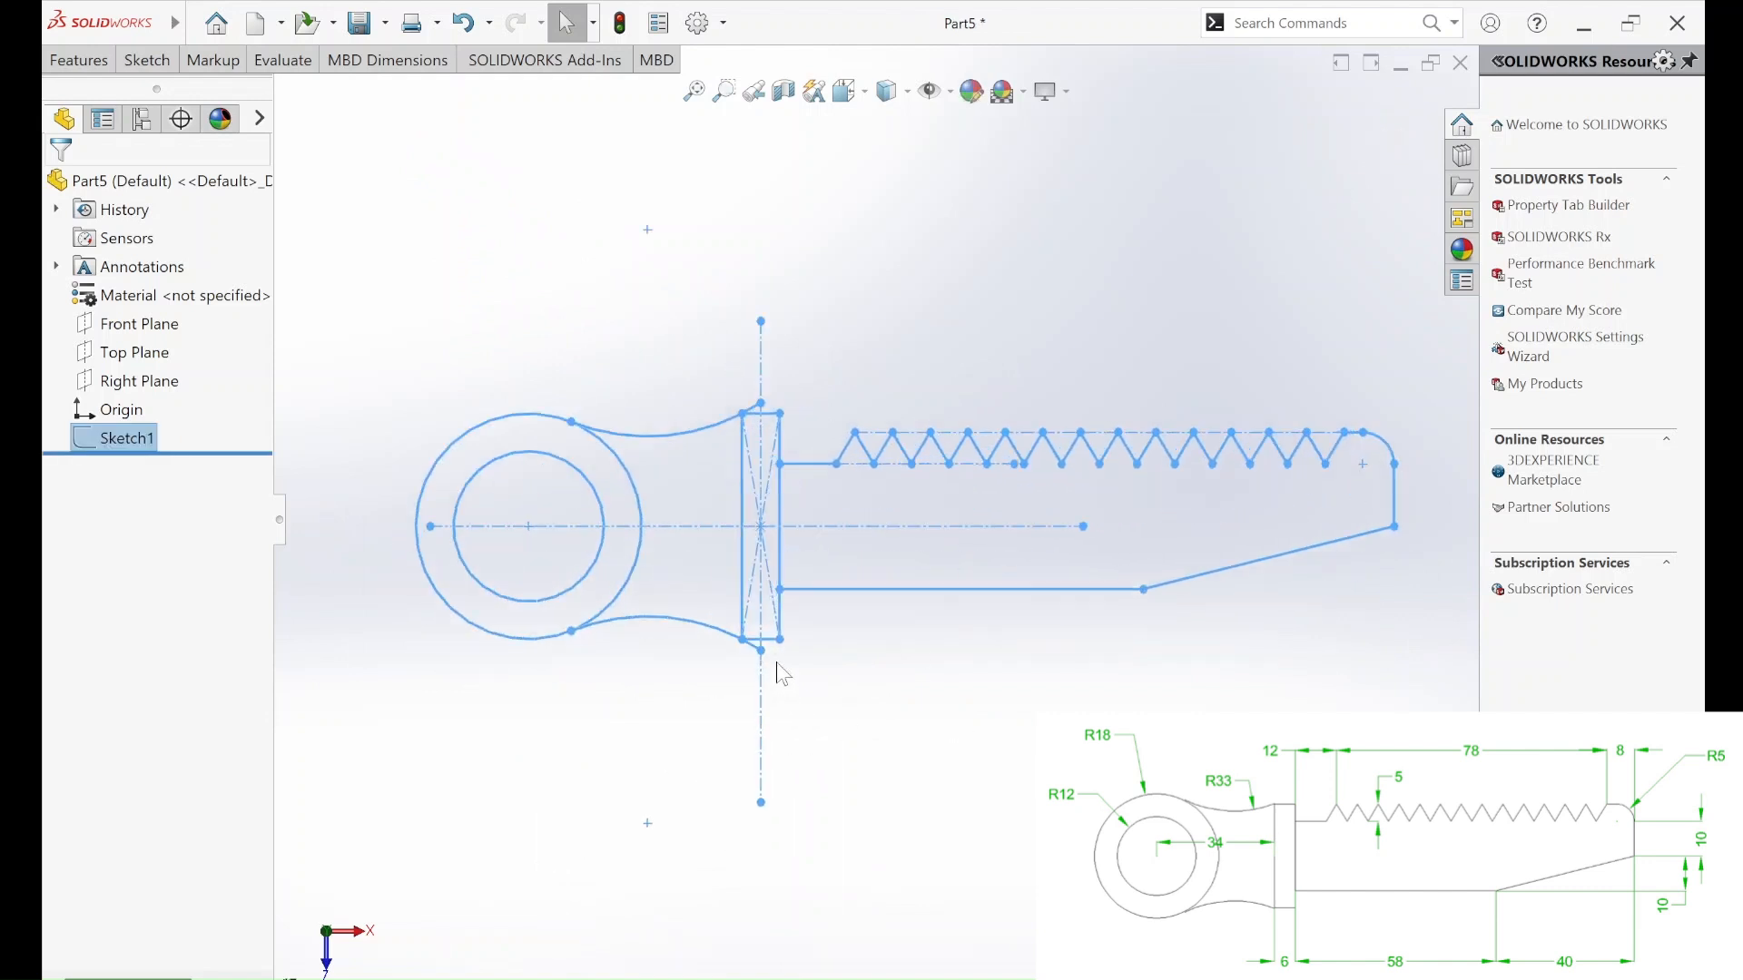
Reopen Sketch1 for editing and trim the transition arc ends that overrun the collar's corners up to the vertical centerline.
click(172, 61)
click(91, 440)
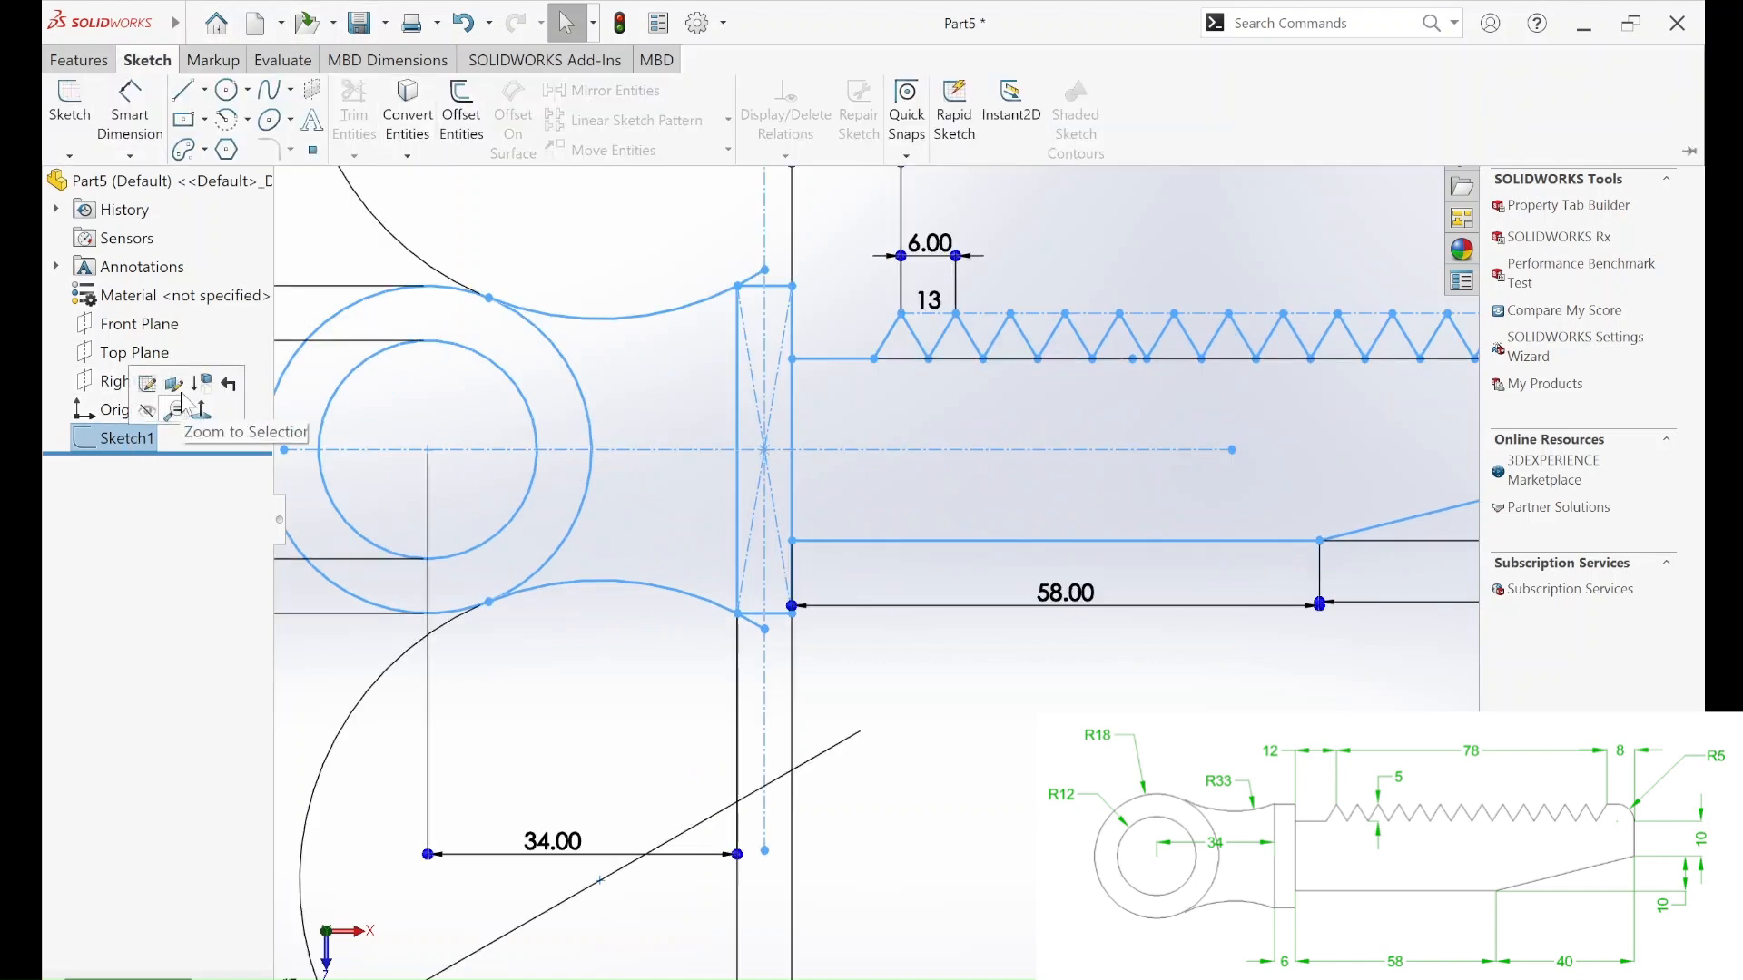
click(111, 392)
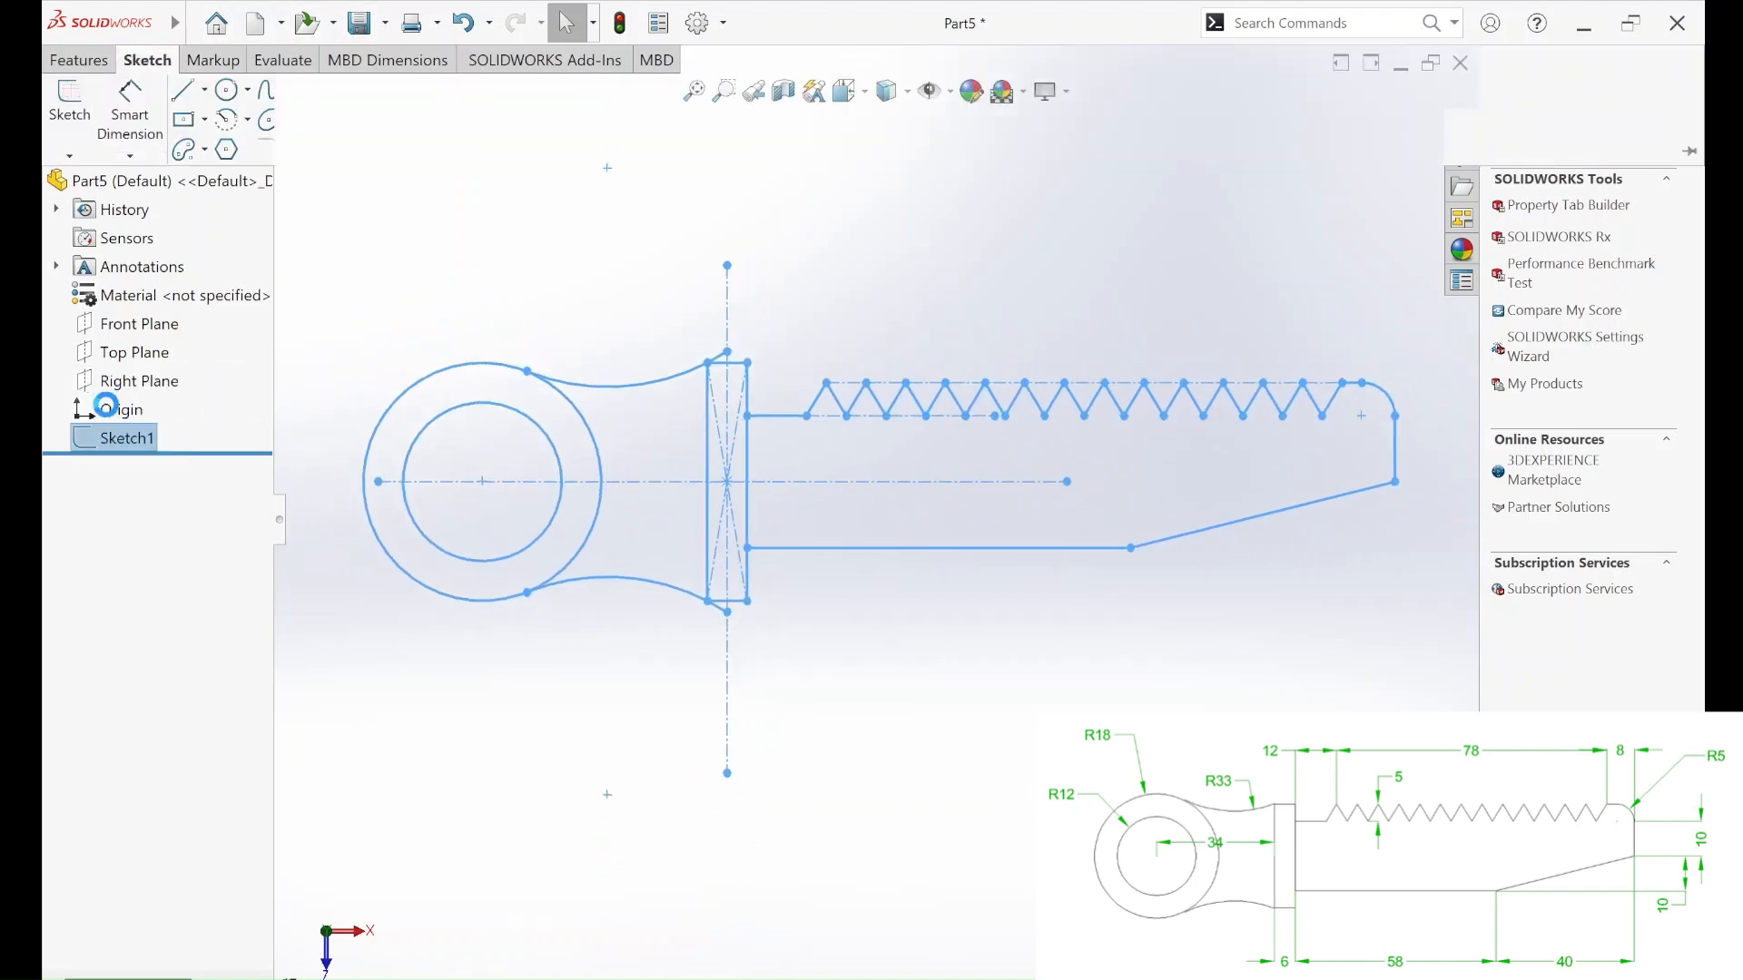
click(160, 66)
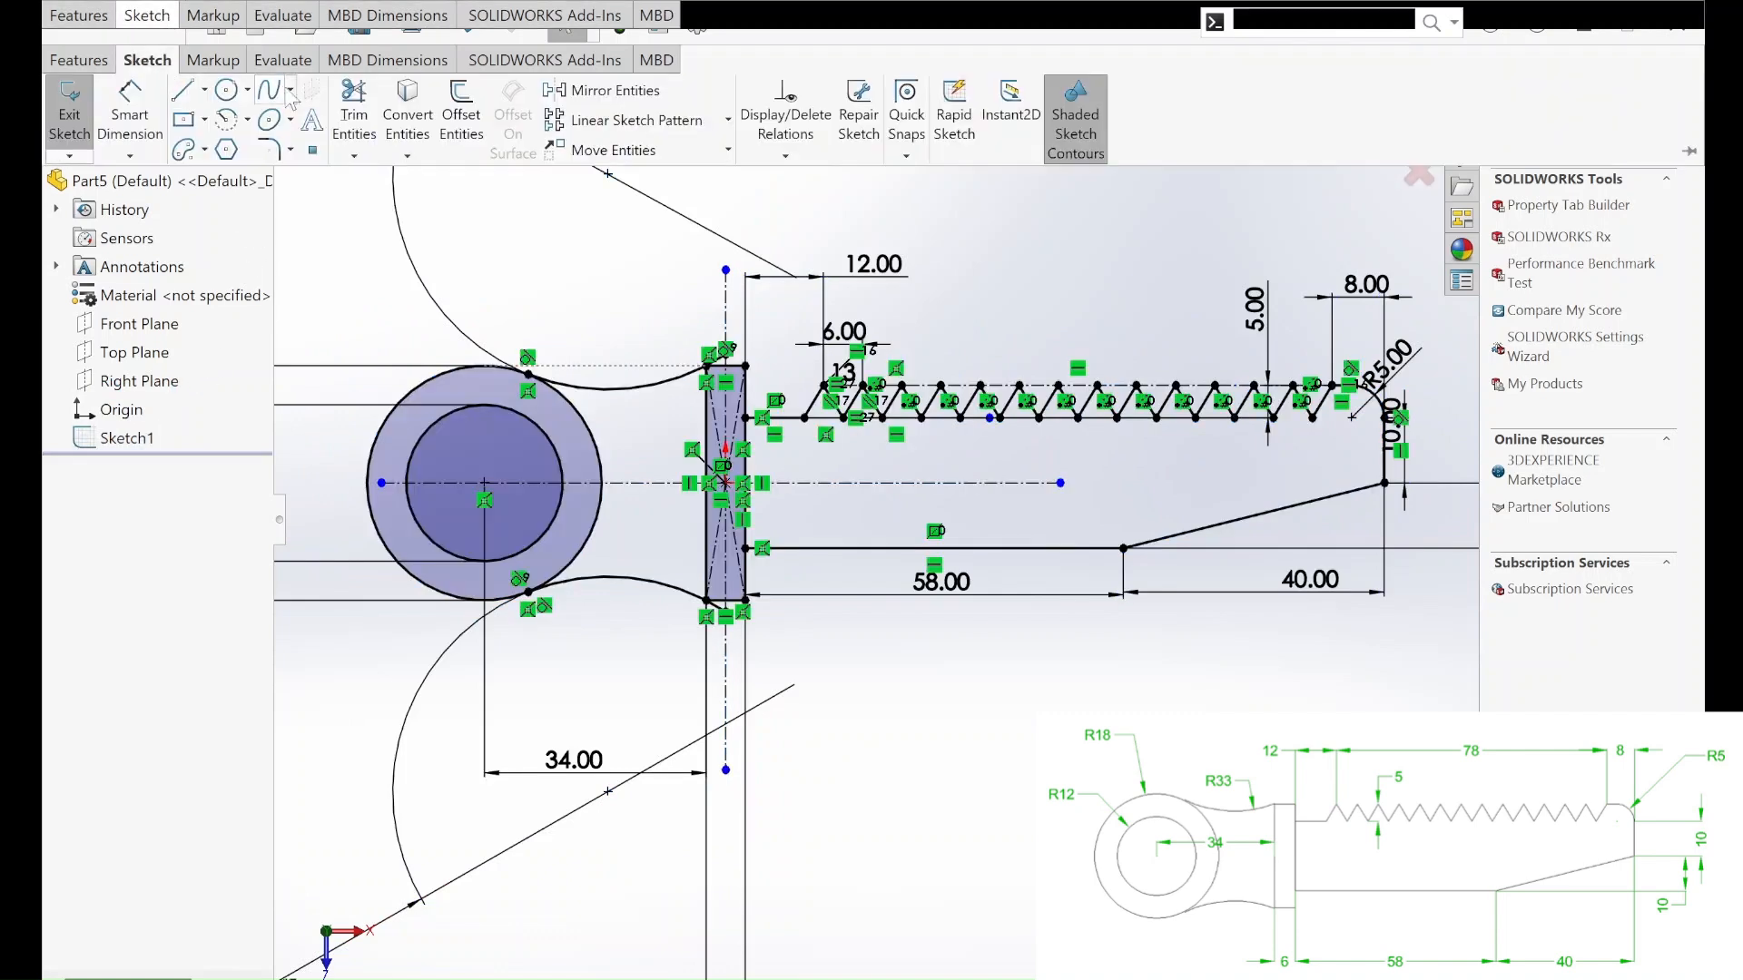
click(354, 116)
scroll(708, 601, down, 10)
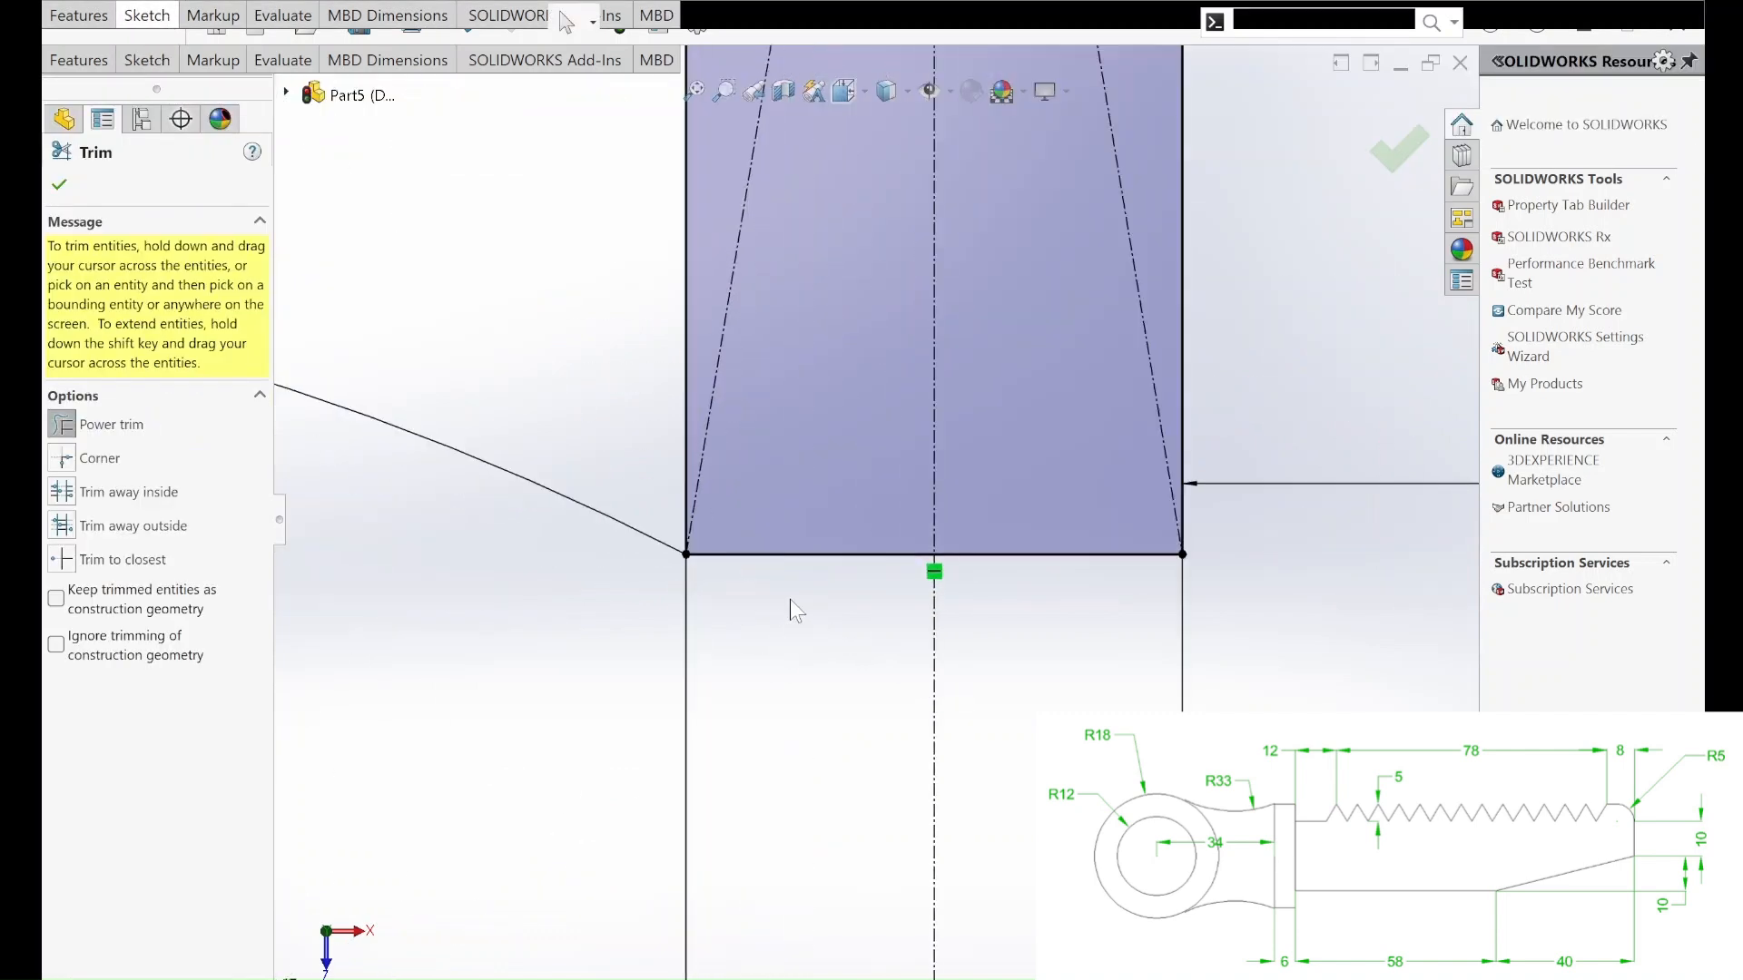
scroll(785, 599, up, 12)
scroll(857, 168, down, 10)
drag(909, 350, 948, 496)
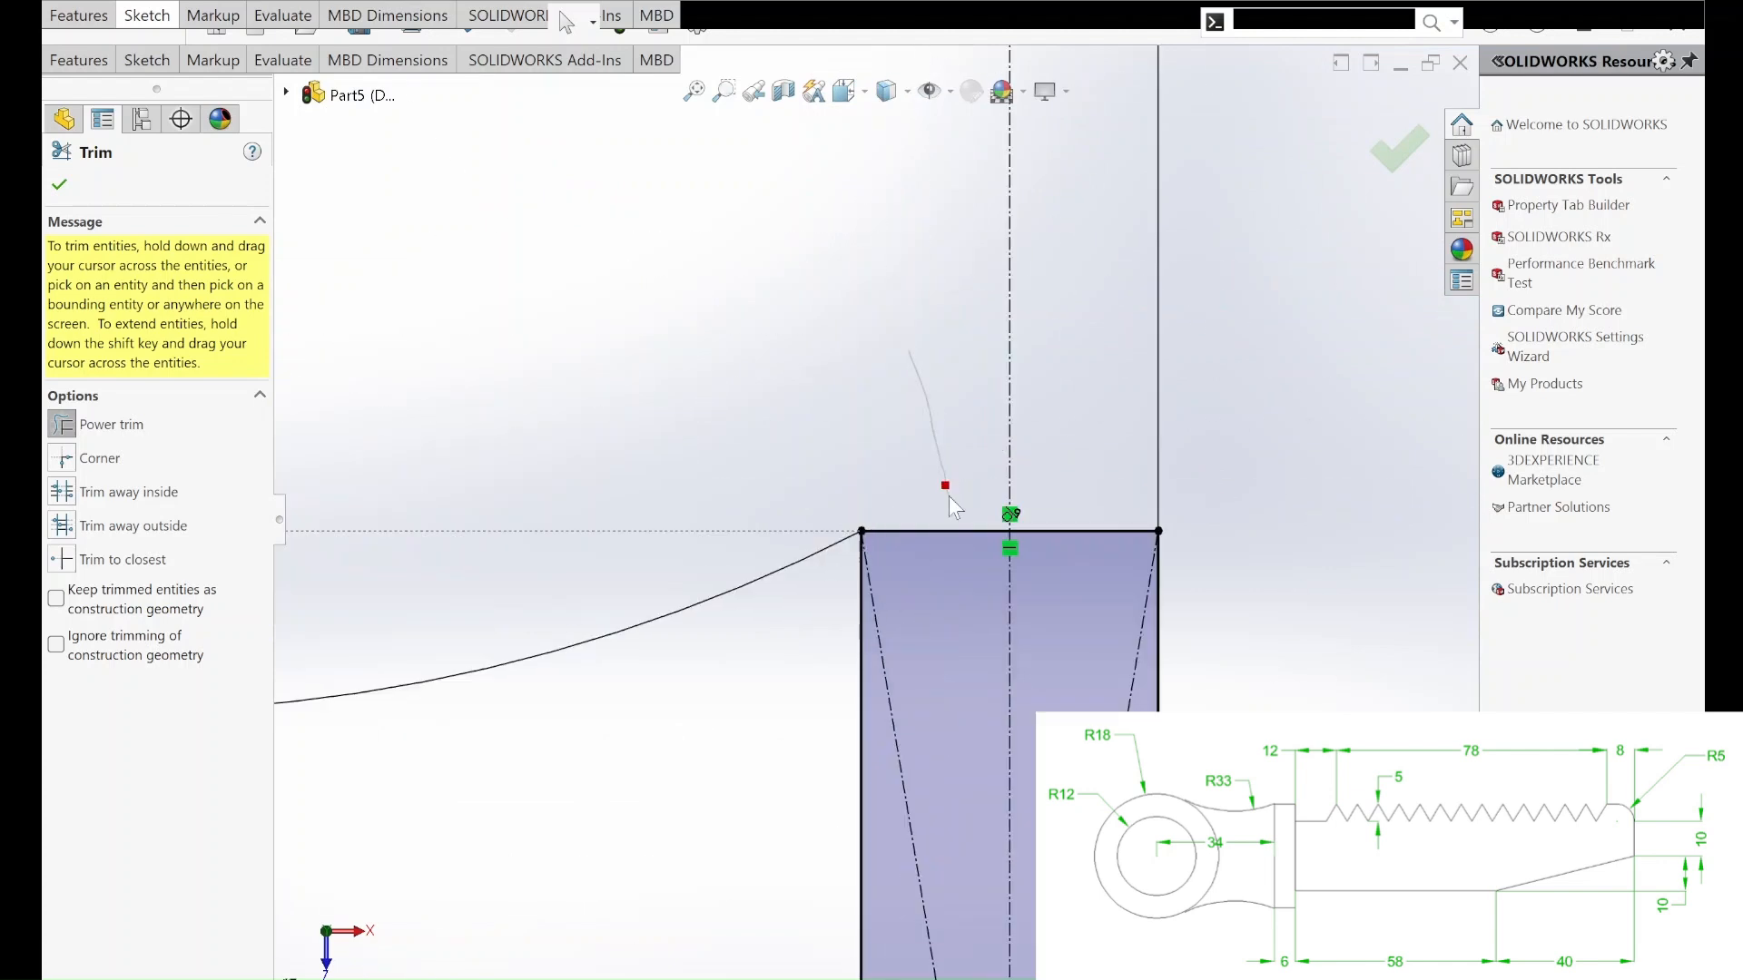
click(1399, 148)
scroll(875, 519, up, 5)
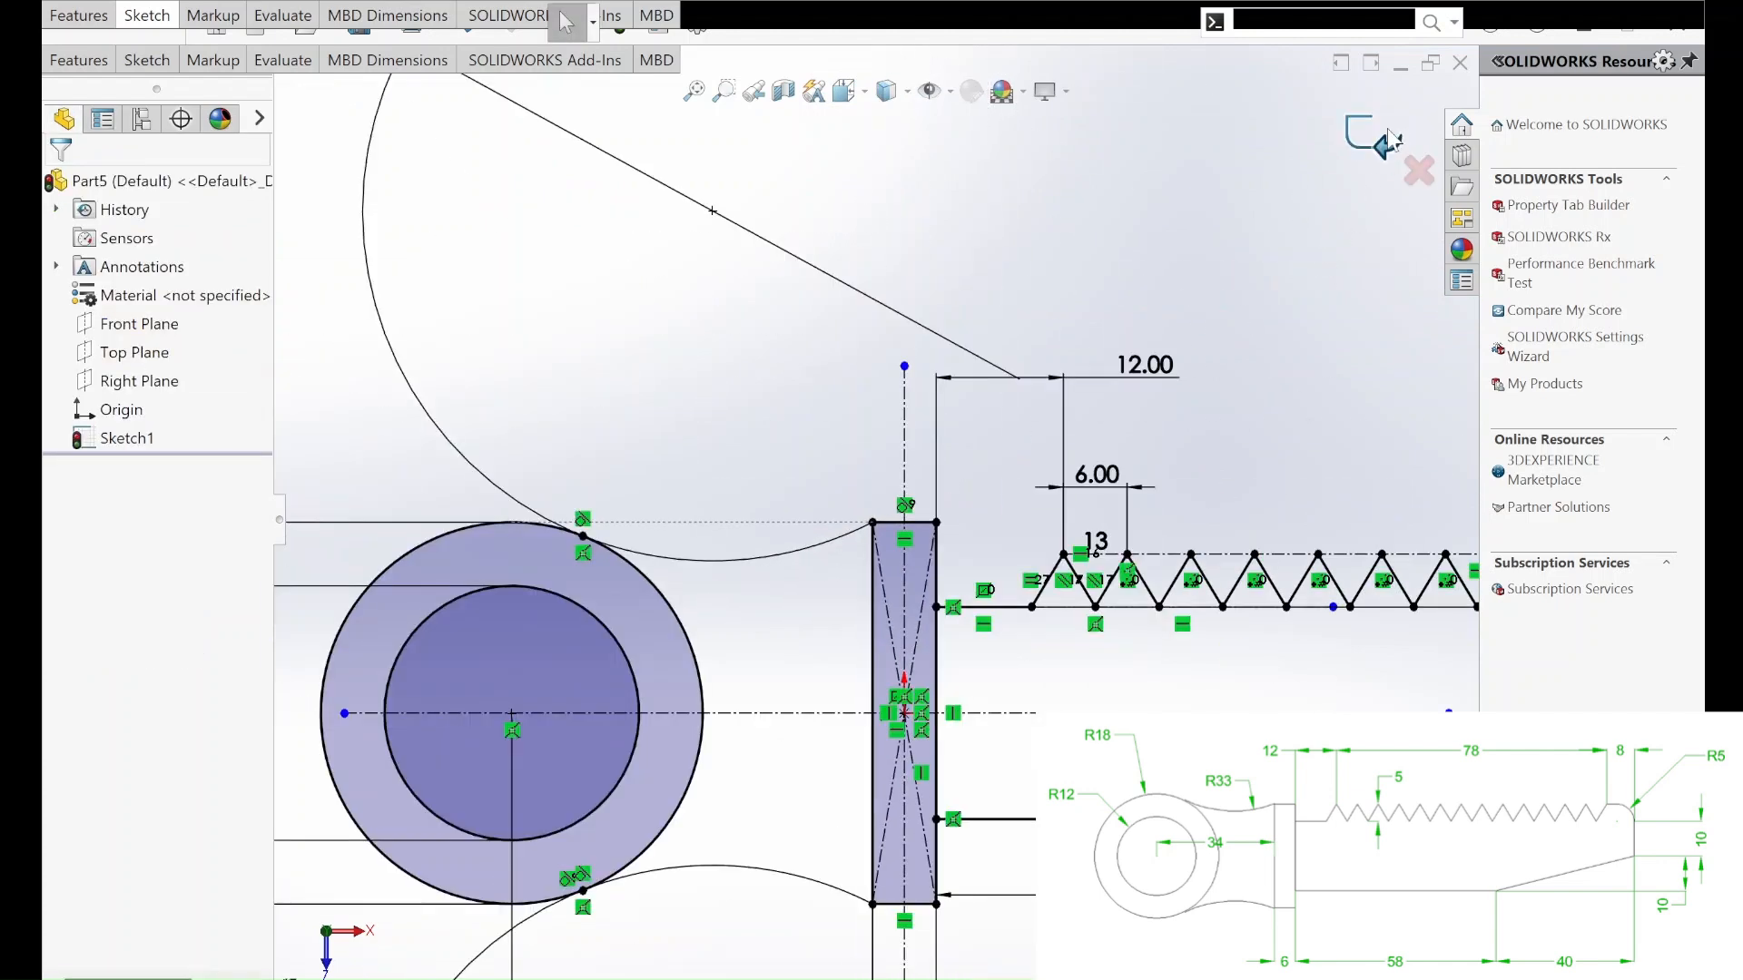
Exit the sketch and view the complete profile.
click(1388, 136)
scroll(1135, 507, up, 5)
scroll(983, 551, down, 6)
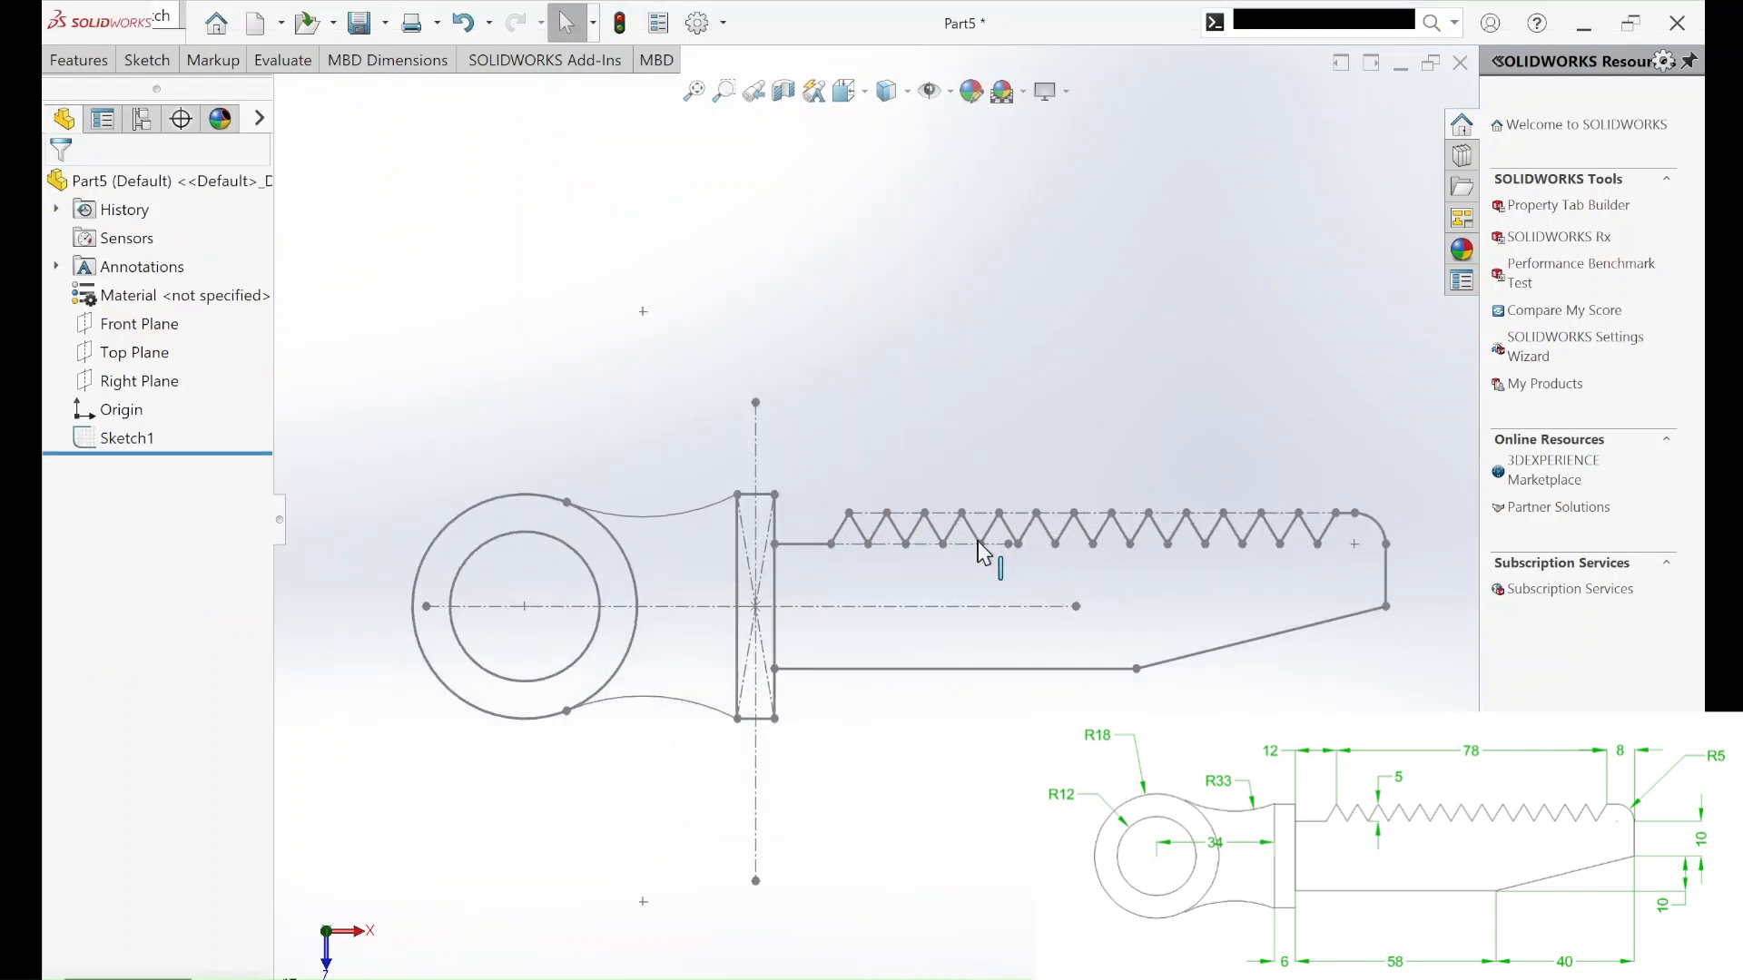
mouse_move(921, 681)
middle_down()
mouse_move(914, 611)
mouse_move(944, 611)
mouse_move(895, 526)
mouse_move(900, 677)
middle_up()
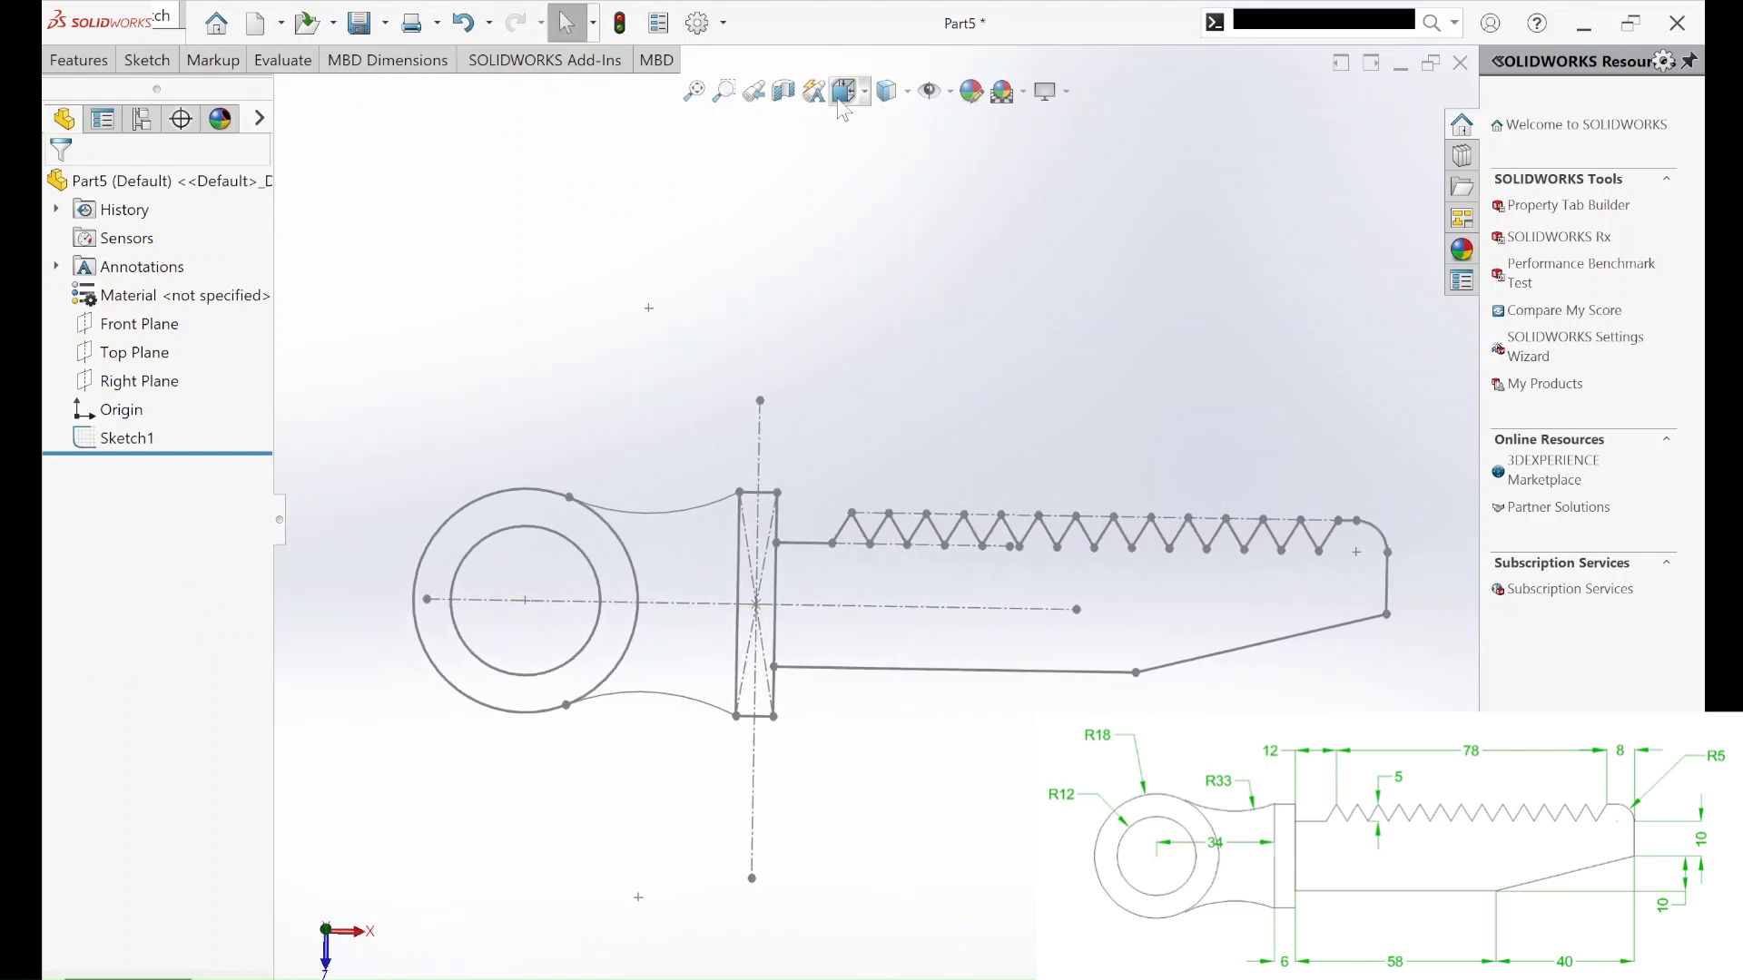